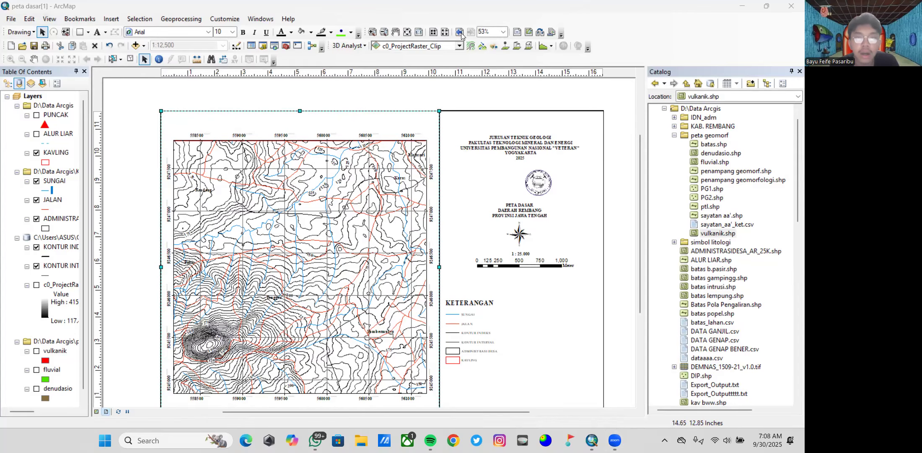
- Start a new shapefile in the D:\Data Arcgis folder, named bl vulkanik, with the Polygon feature type
left_click(262, 46)
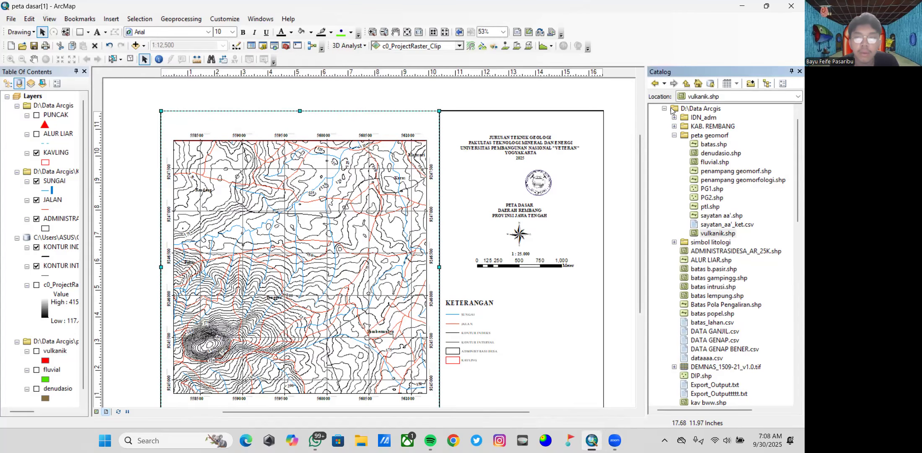
left_click(675, 135)
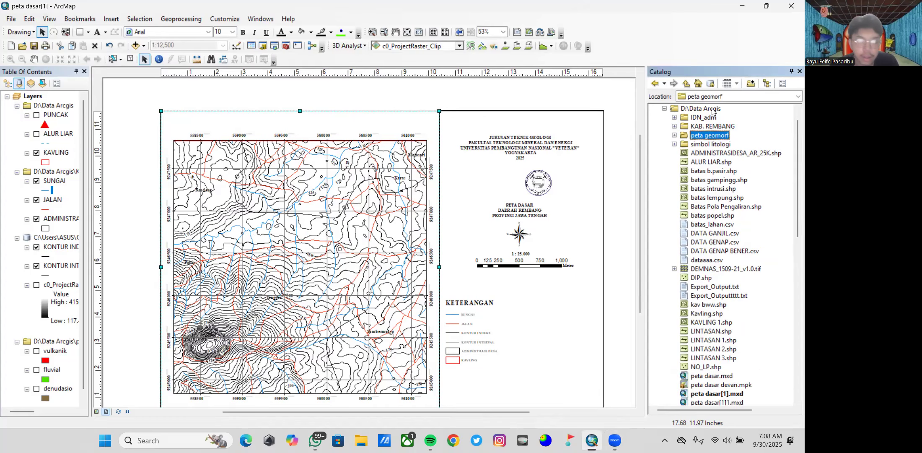
right_click(712, 110)
mouse_move(728, 174)
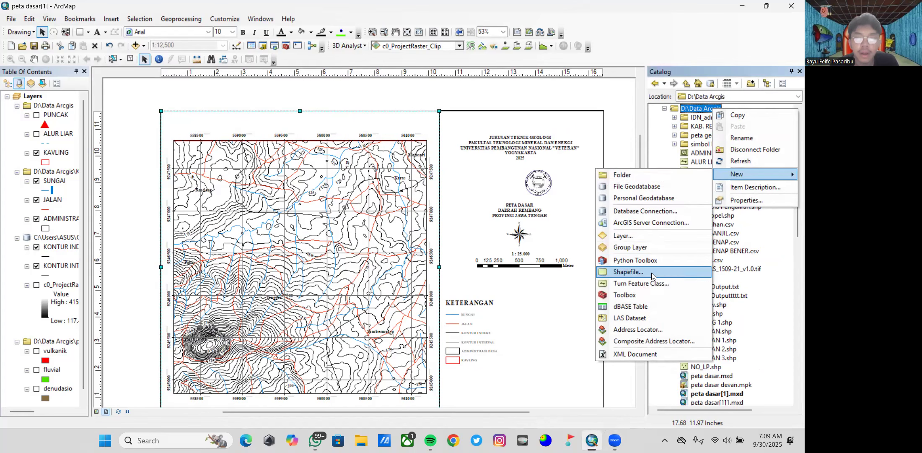
left_click(652, 276)
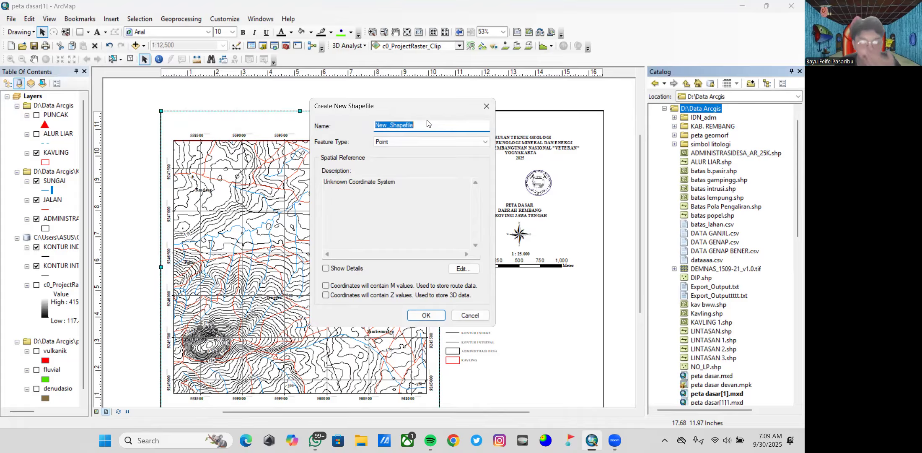
type("v")
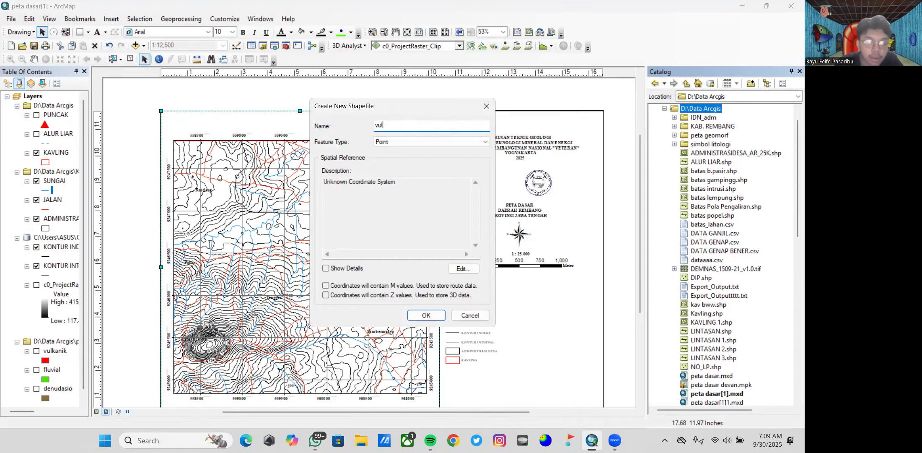
key("BackSpace")
type("bl")
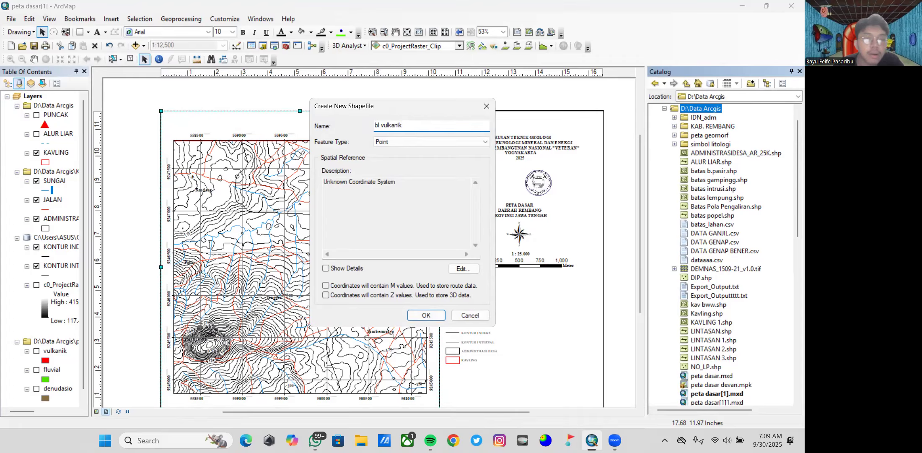
left_click(435, 142)
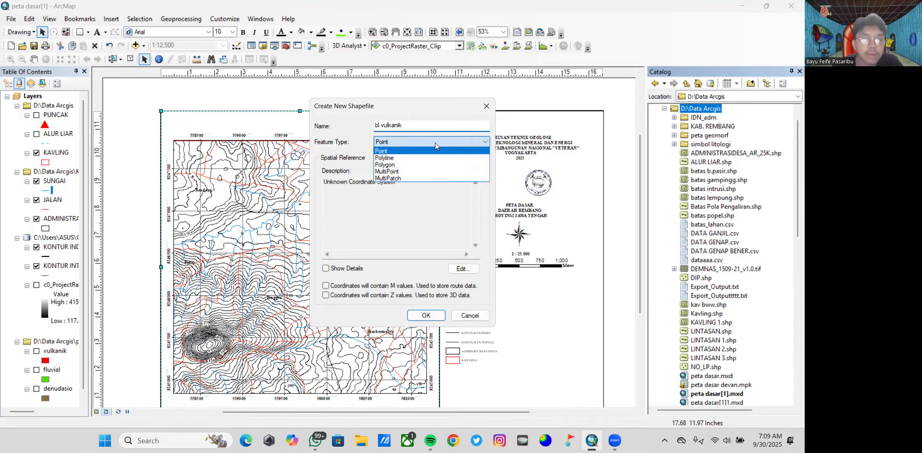
left_click(426, 165)
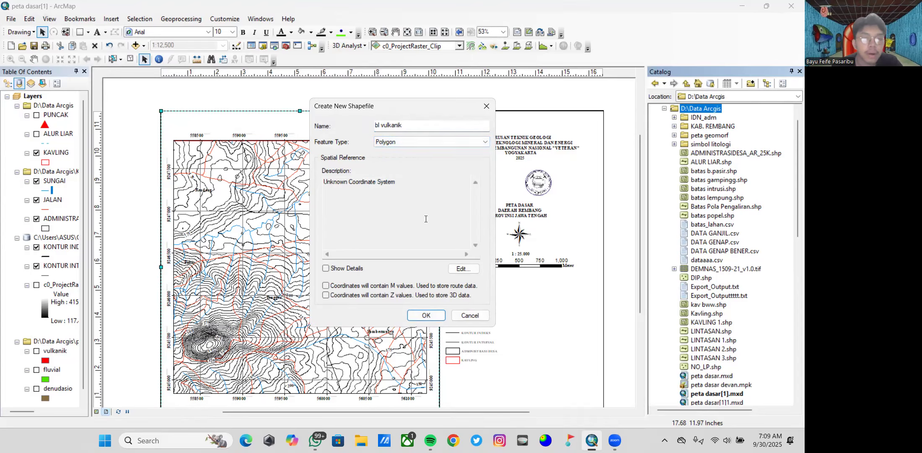
- Assign the WGS 1984 UTM Zone 49S coordinate system to the new shapefile and create it
left_click(459, 271)
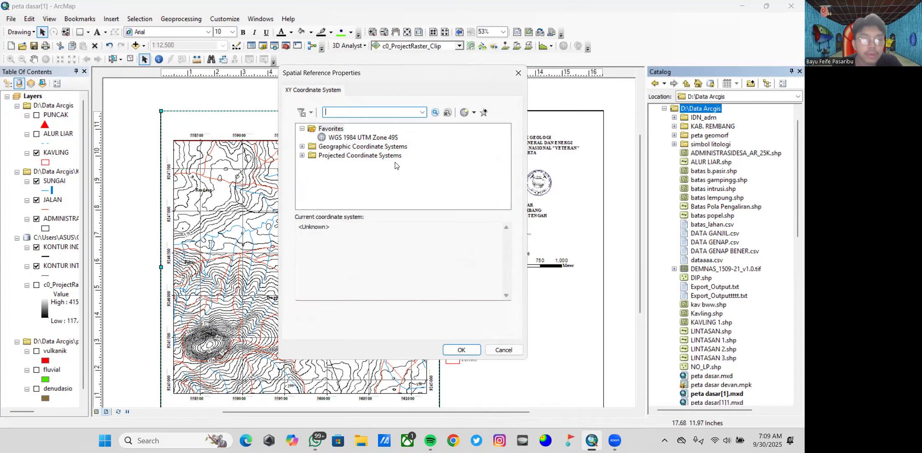
left_click(394, 138)
left_click(459, 349)
left_click(440, 316)
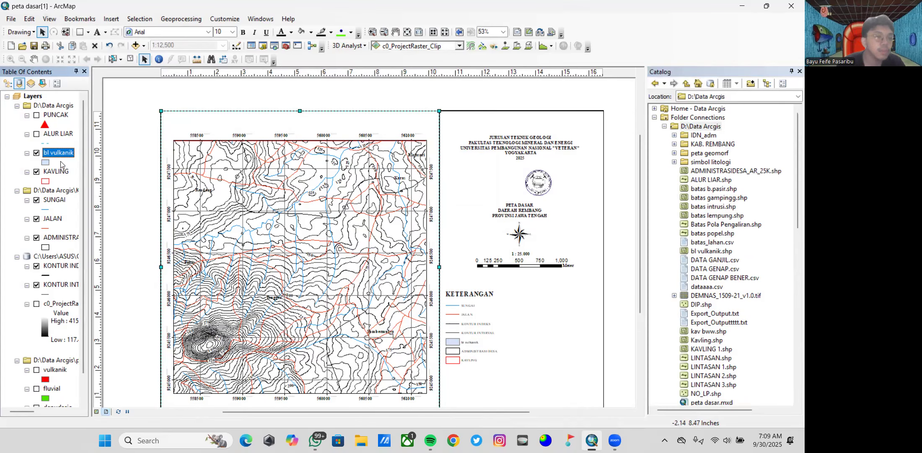
- Change the fill colour of the bl vulkanik layer's symbol to red
left_click(45, 162)
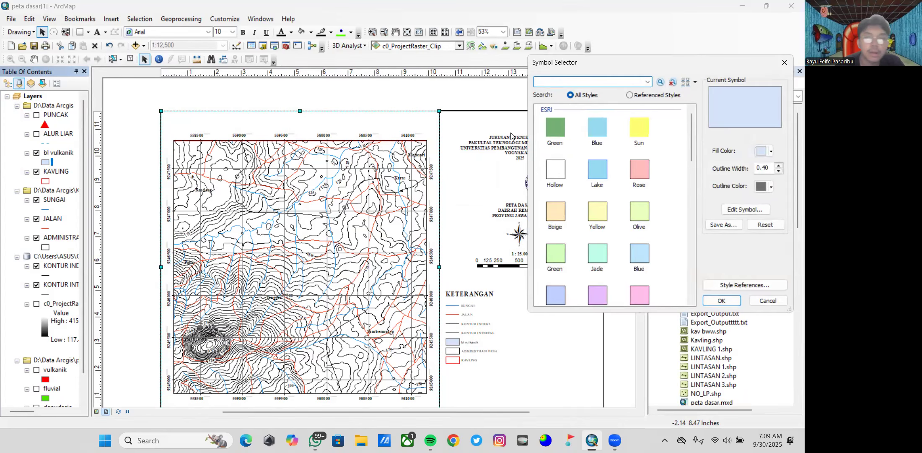
left_click(763, 151)
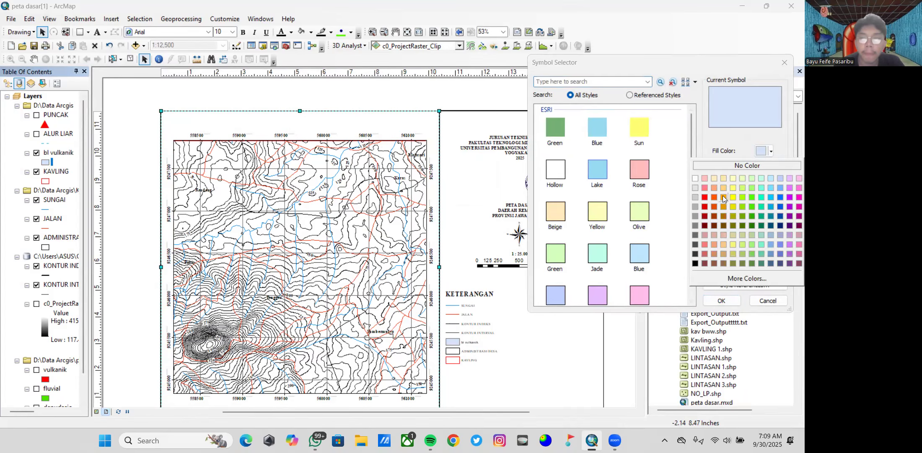
left_click(706, 207)
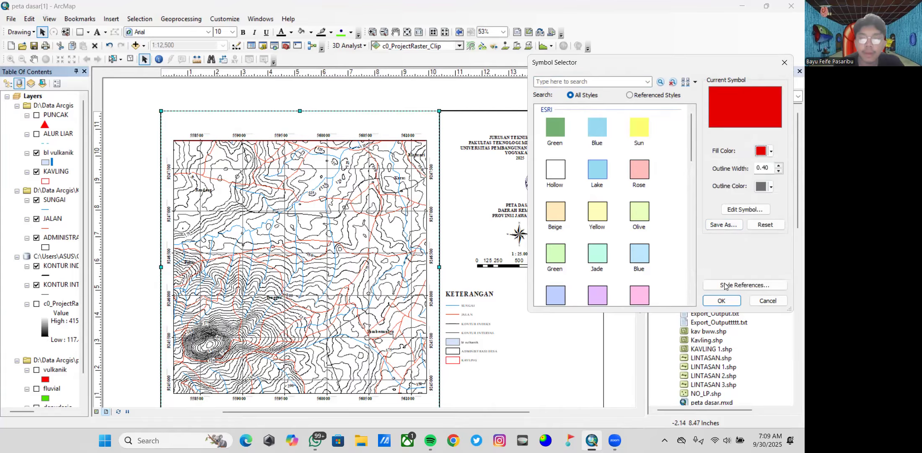
left_click(721, 299)
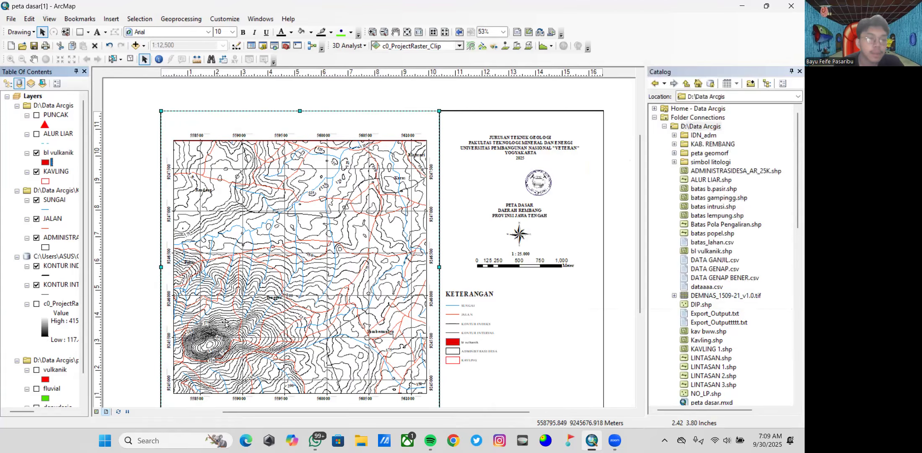
- Set the map data frame's extent to Automatic in its properties
scroll(229, 322, "down", 3)
right_click(308, 177)
mouse_move(338, 353)
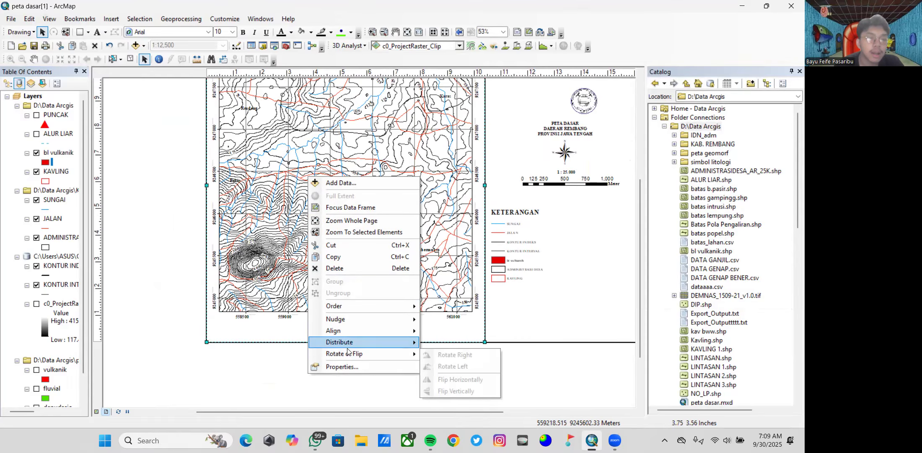
left_click(350, 365)
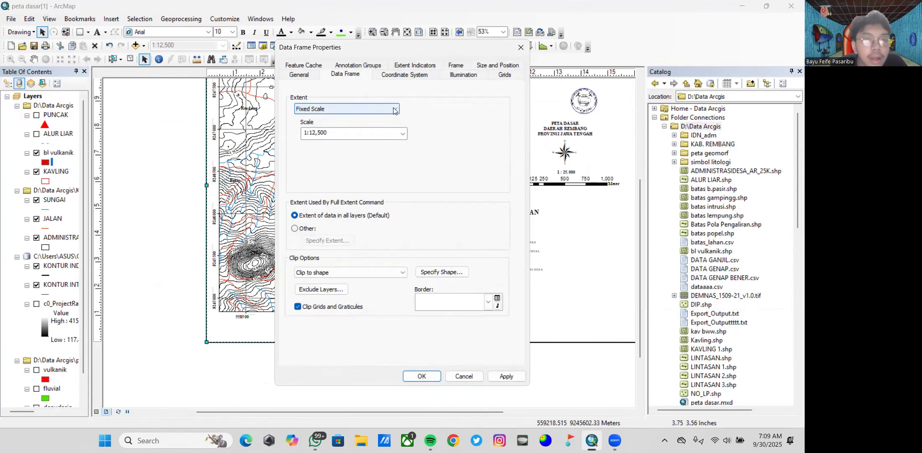
left_click(394, 110)
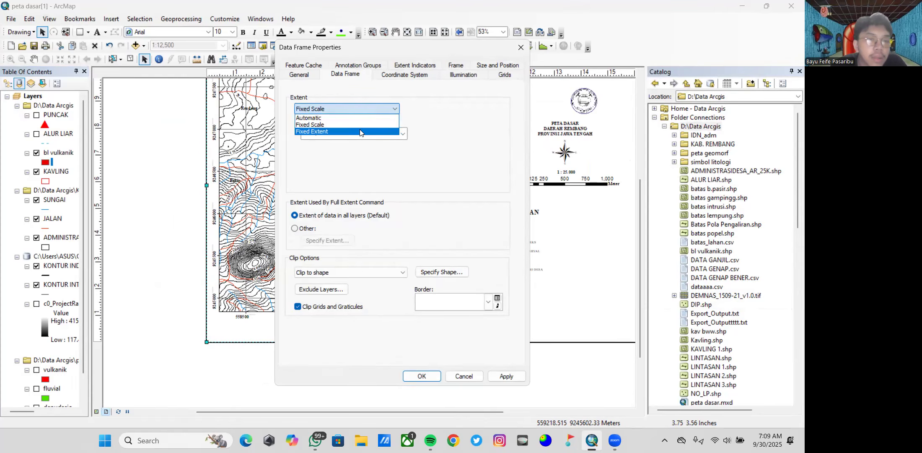
left_click(351, 119)
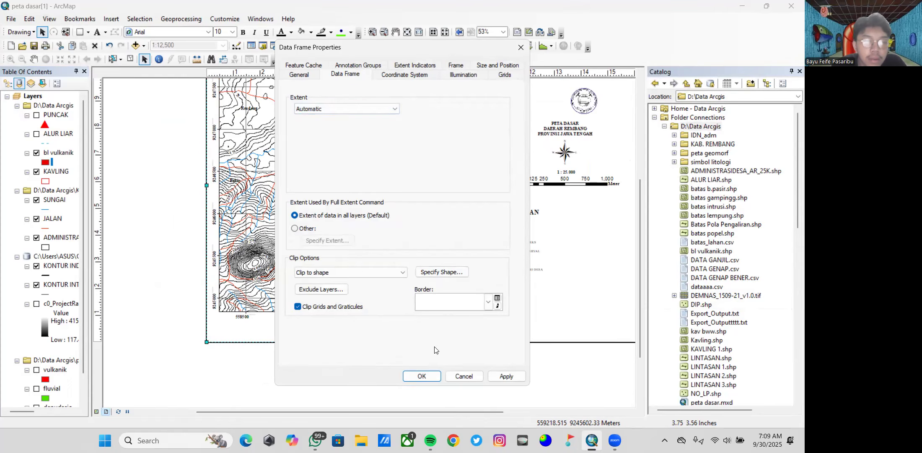
left_click(434, 374)
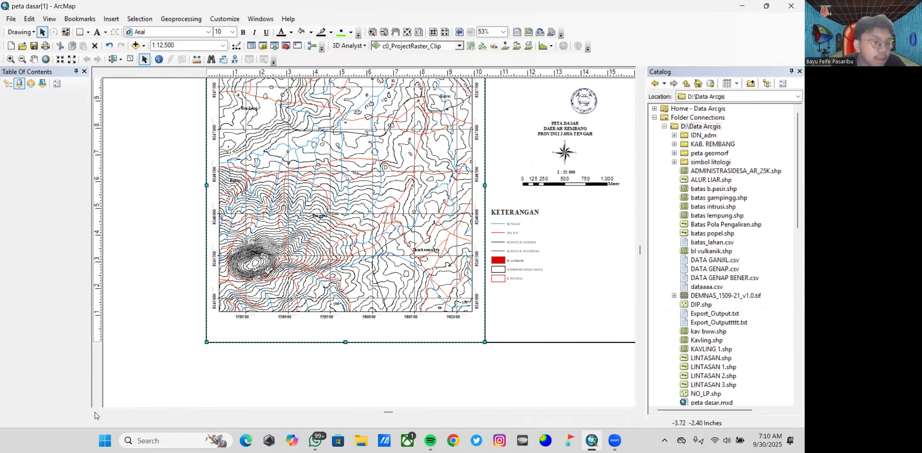
- Switch the map from layout view to data view and bring the volcanic cone in the southwest into view
left_click(95, 411)
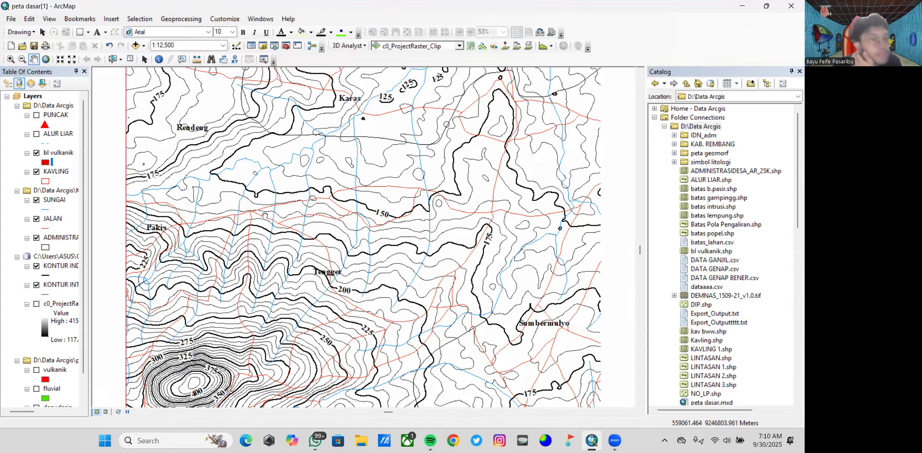
key("Up")
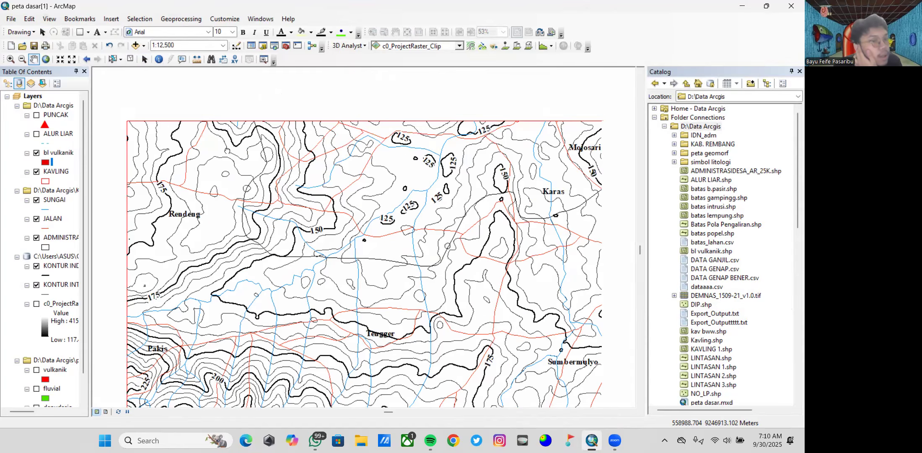
key("Down")
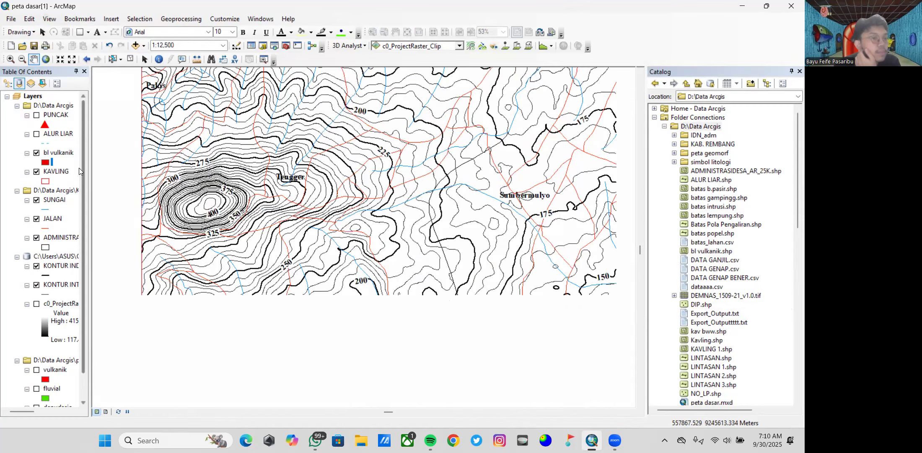
- Reapply the same red fill colour to the bl vulkanik layer's symbol
left_click(45, 162)
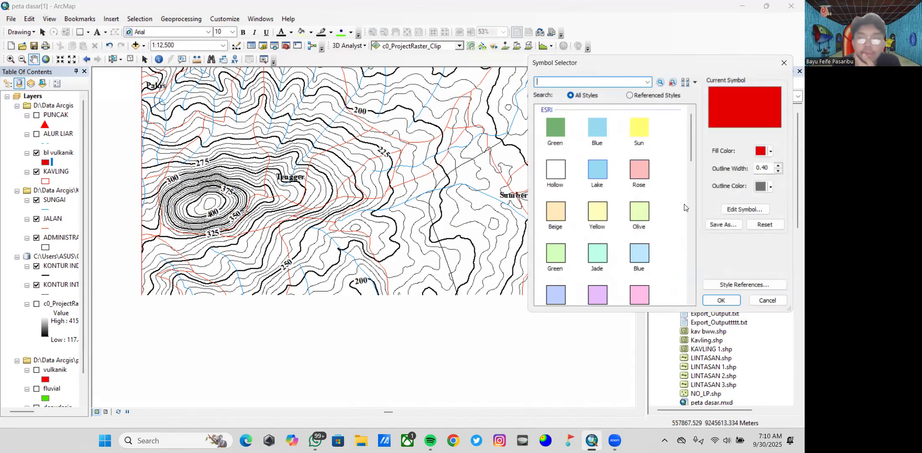
left_click(765, 151)
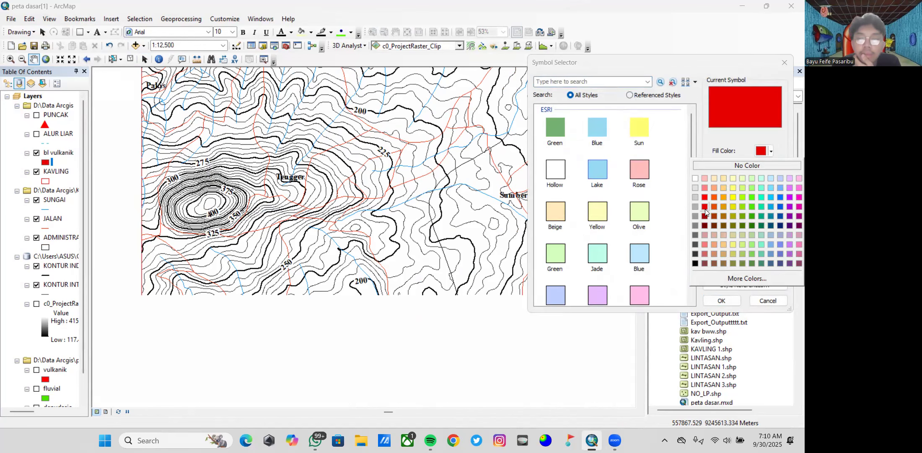
left_click(704, 208)
left_click(721, 301)
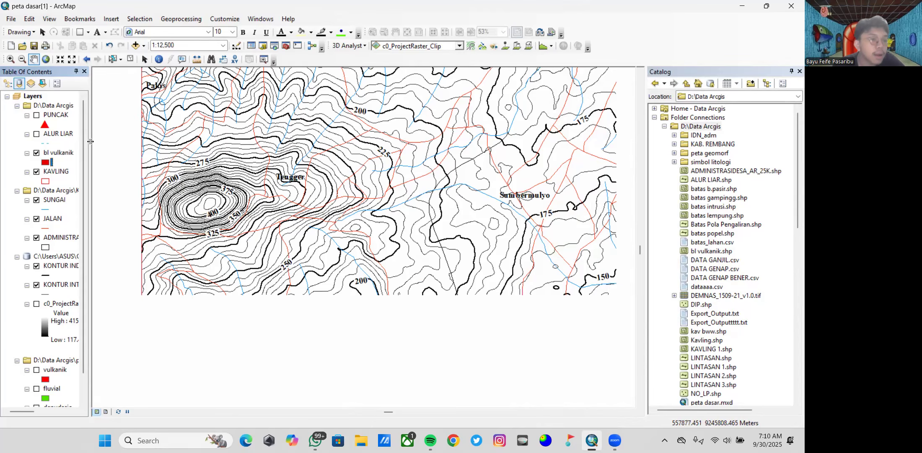
- Start an edit session on the bl vulkanik layer and dock the Editor toolbar with the other toolbars
right_click(68, 157)
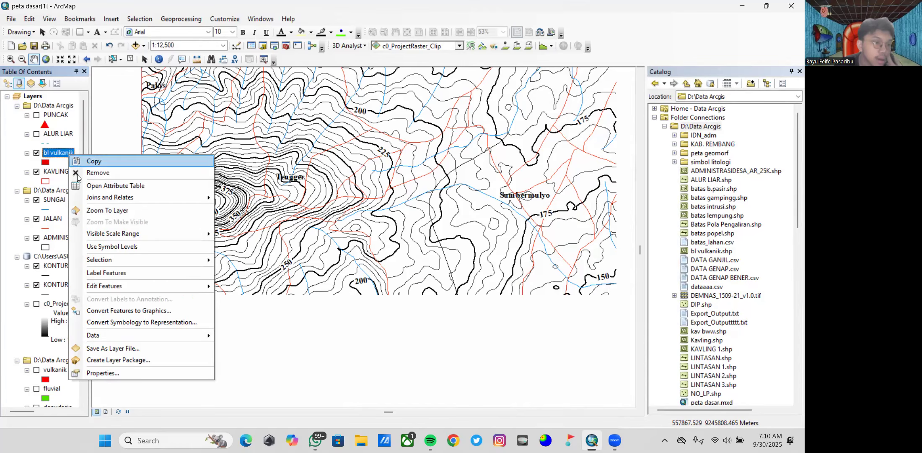
mouse_move(130, 286)
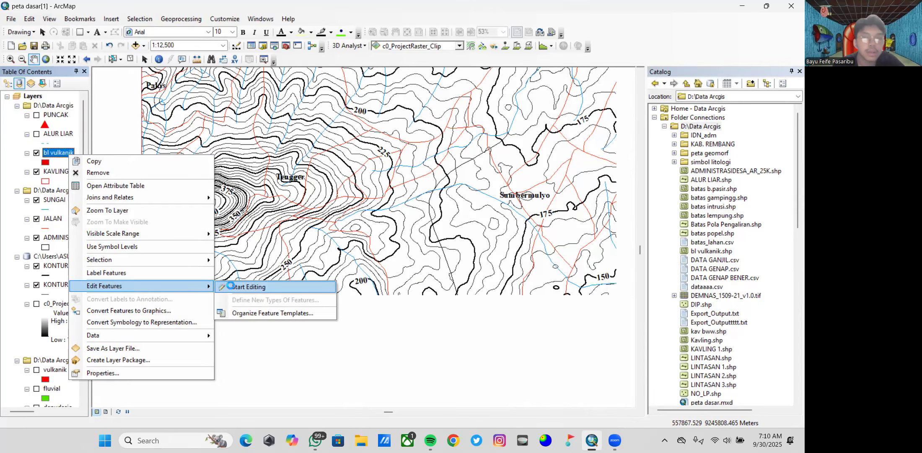
left_click(225, 287)
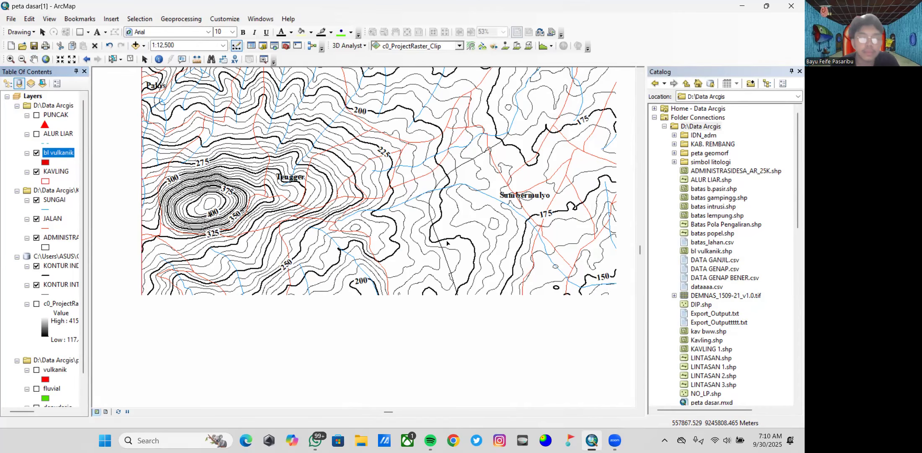
left_click_drag(238, 76, 378, 65)
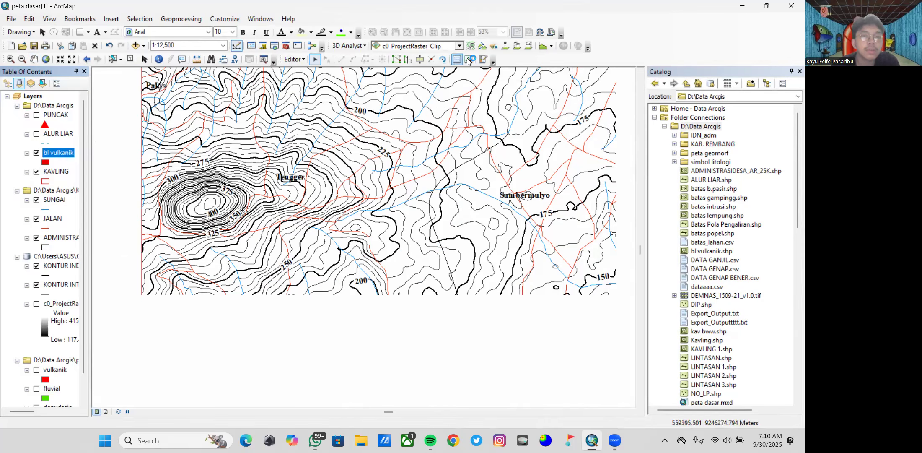
- Start a polygon from the bl vulkanik template at the map's western edge, just north of the 275 contour
left_click(484, 61)
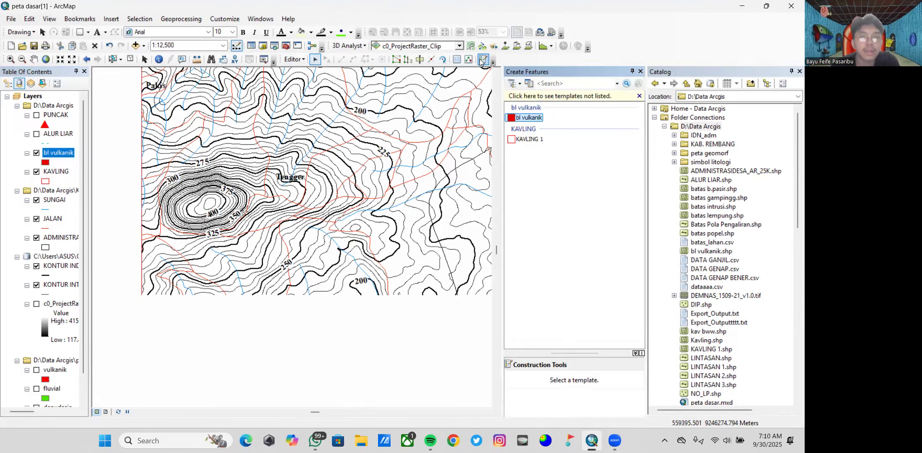
left_click(527, 118)
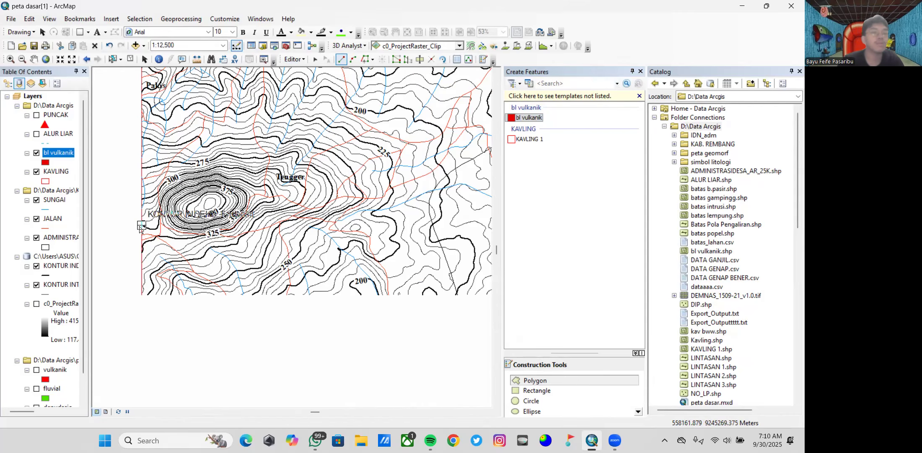
scroll(152, 159, "up", 1)
scroll(152, 159, "down", 2)
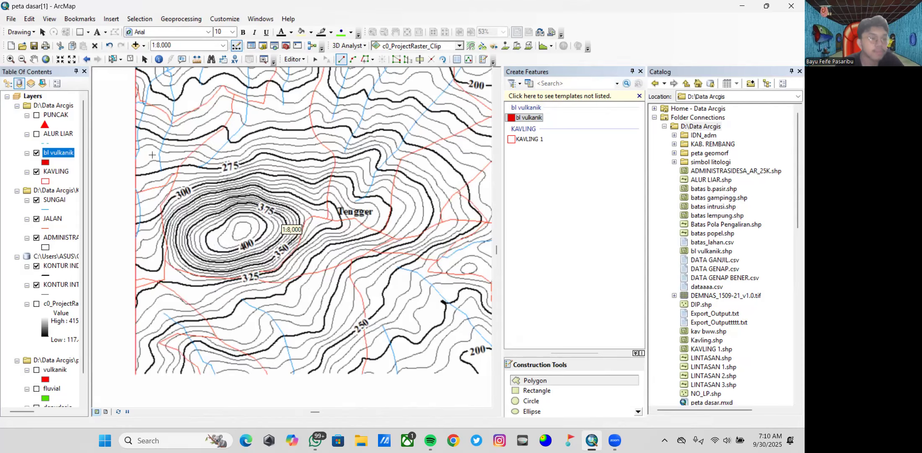
scroll(153, 166, "down", 1)
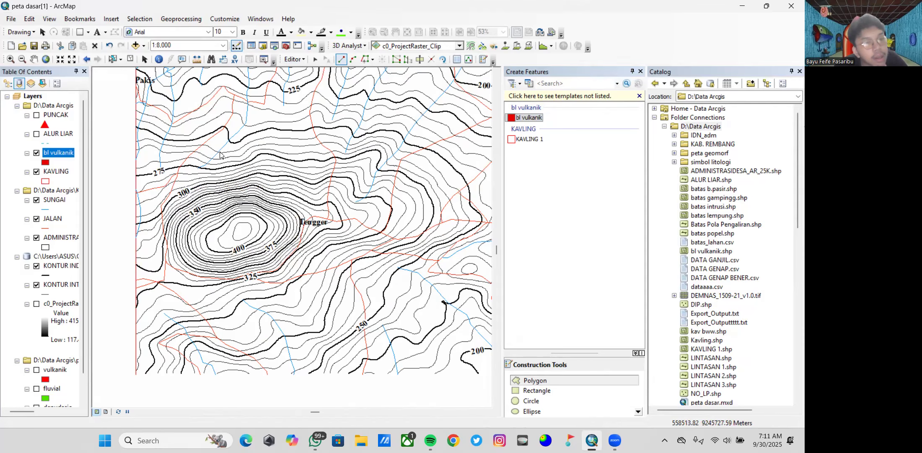
left_click(139, 167)
left_click(143, 167)
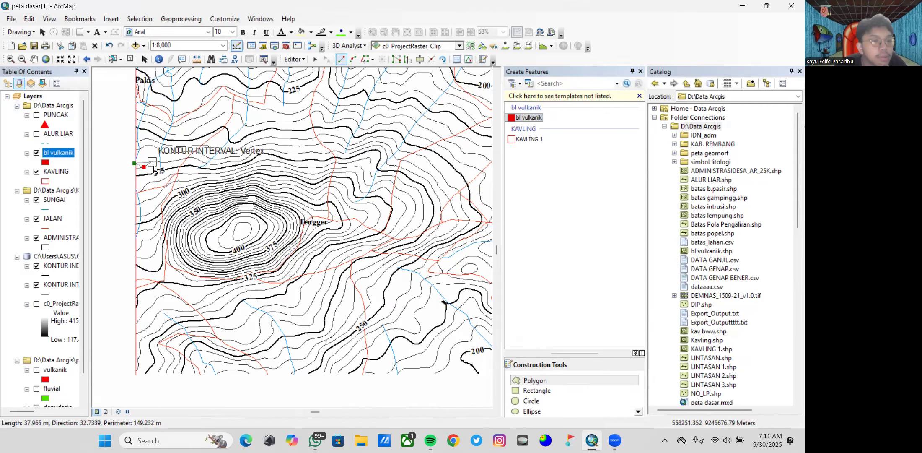
left_click(153, 163)
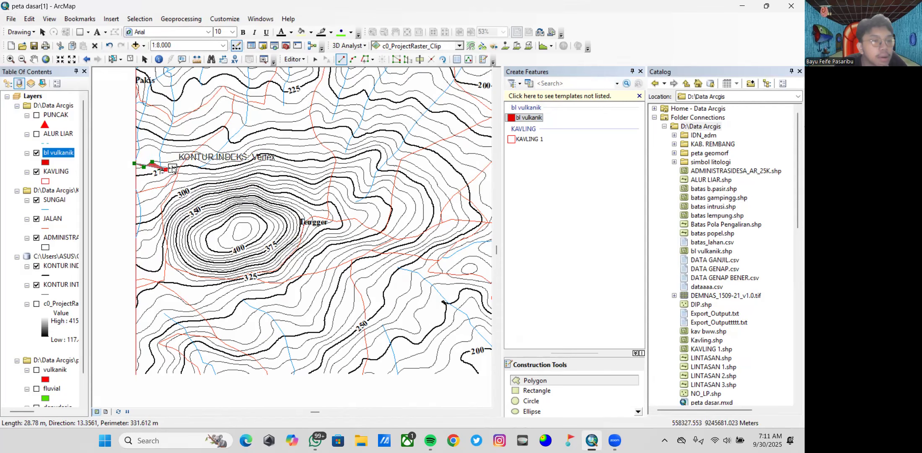
left_click(166, 169)
left_click(172, 166)
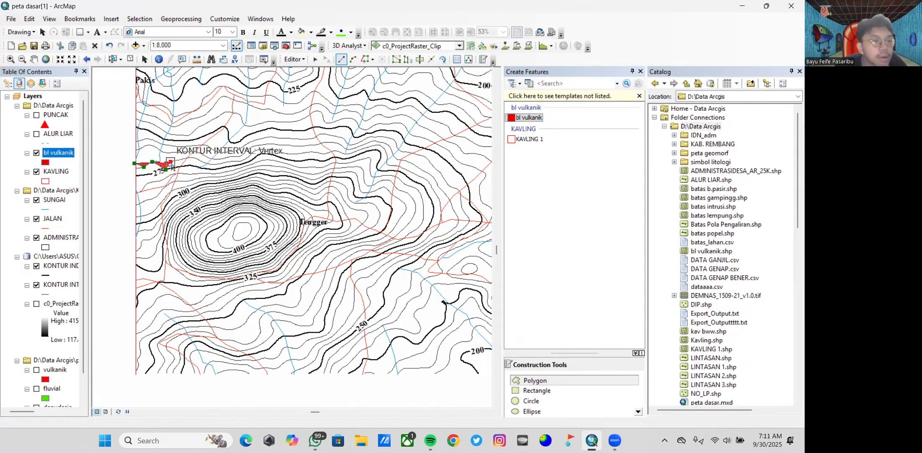
key("ctrl+z")
key("ctrl+z")
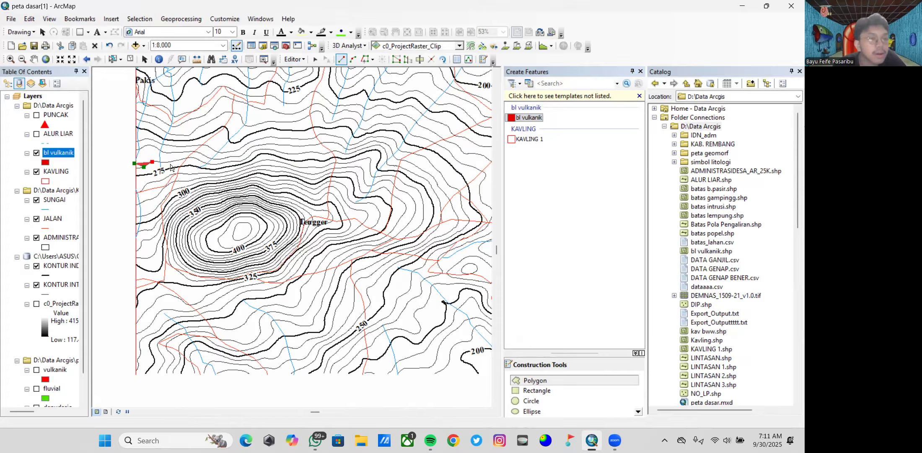
- Add vertices to the bl vulkanik polygon eastward from the map edge to where the road meets the 275 contour
left_click(149, 163)
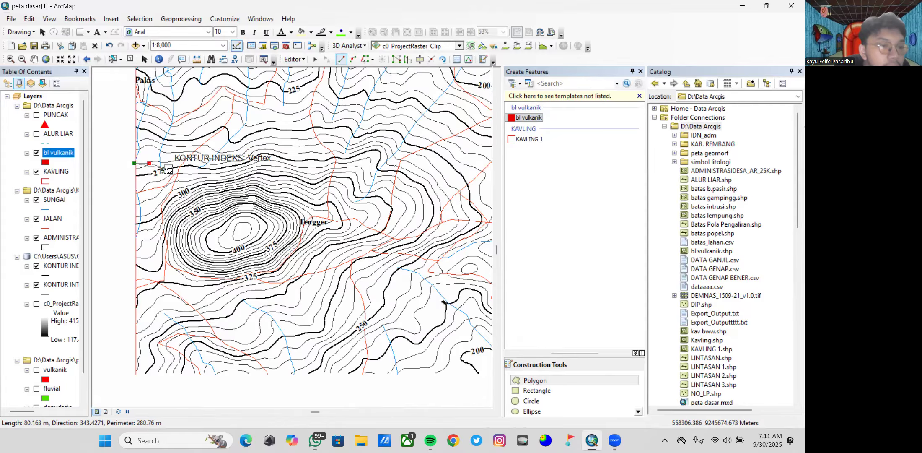
scroll(167, 169, "down", 1)
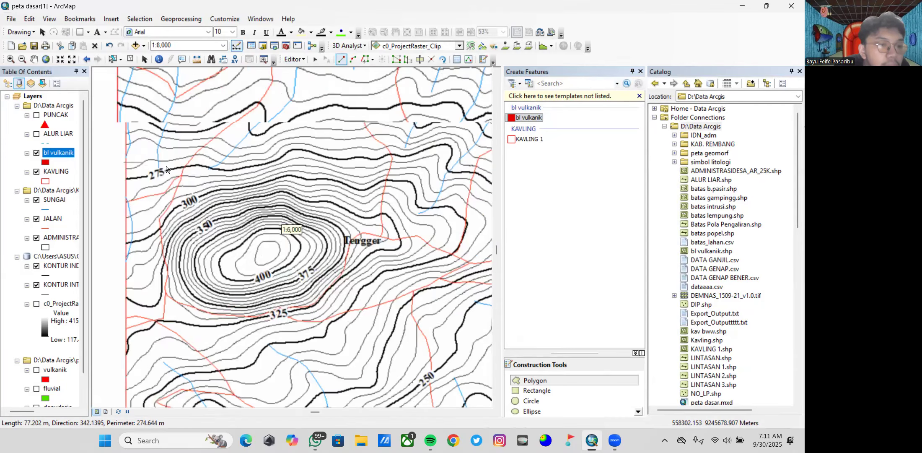
scroll(157, 168, "down", 3)
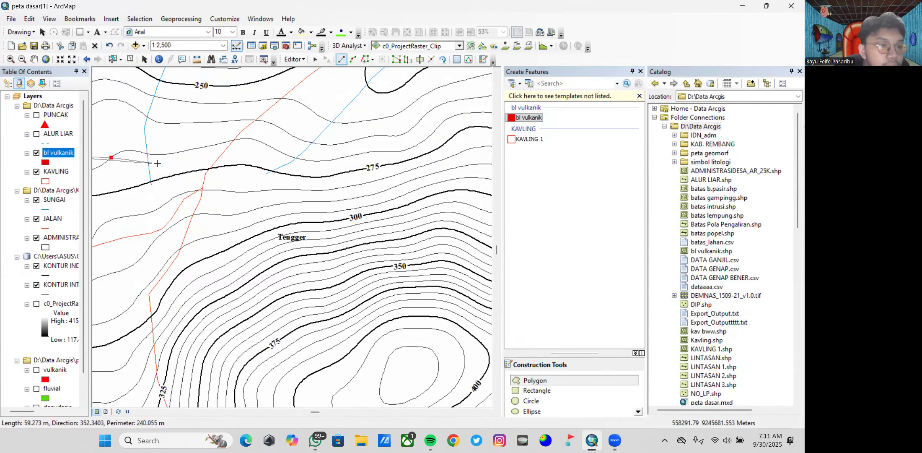
left_click(158, 163)
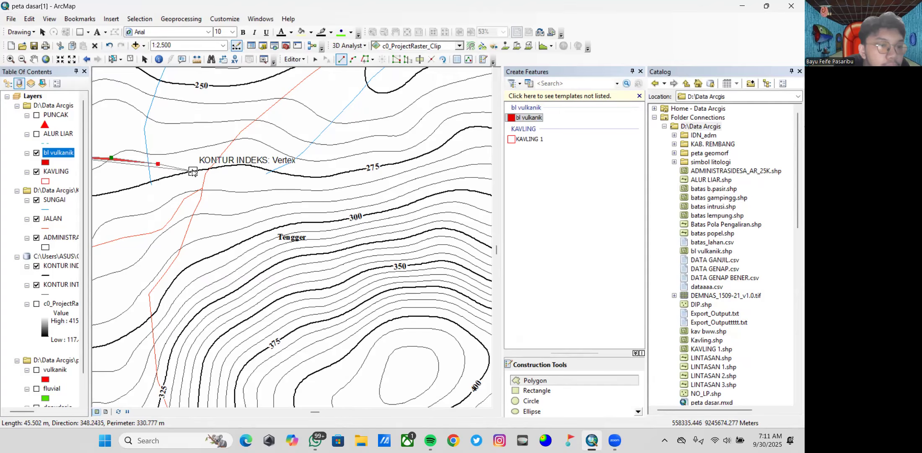
scroll(192, 172, "up", 2)
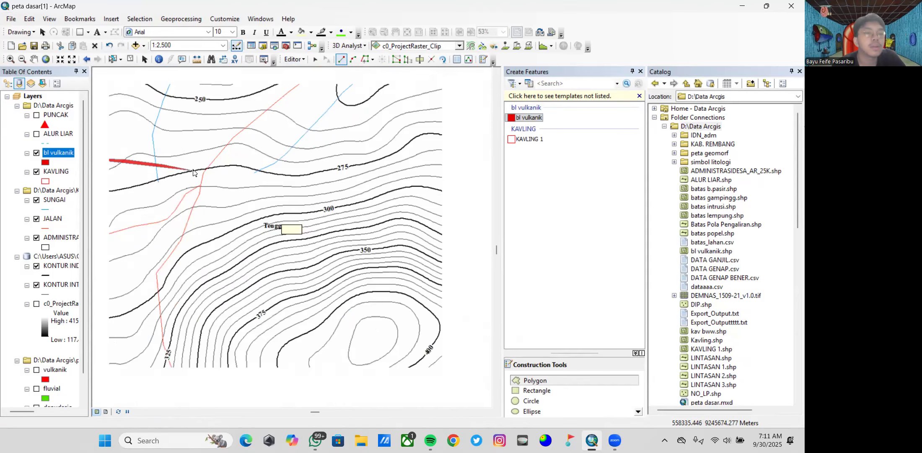
scroll(193, 172, "up", 3)
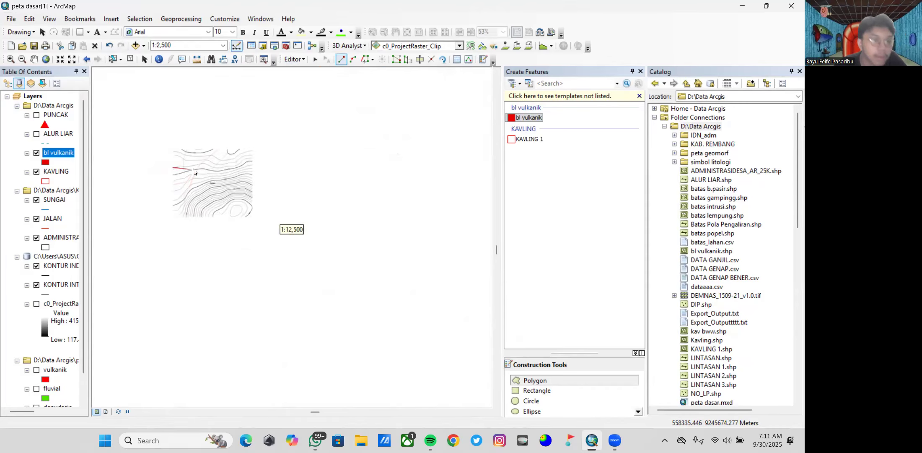
left_click(193, 170)
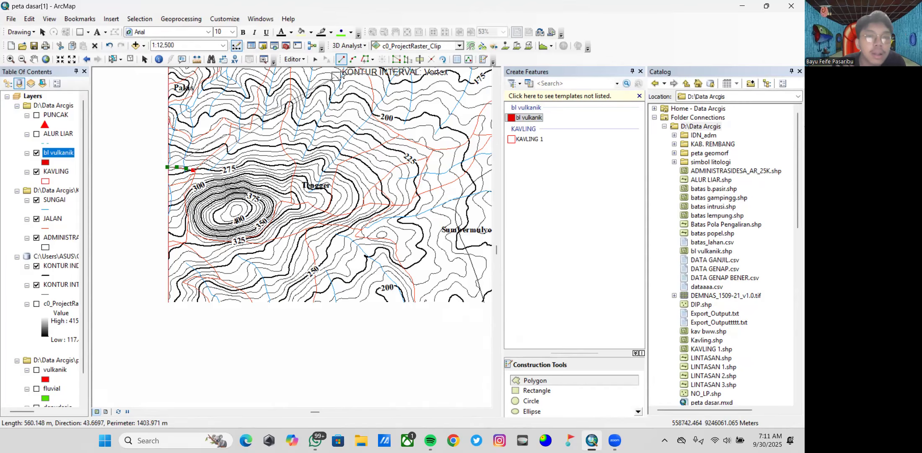
- Trace the 275 contour eastward along the cone's northern flank to its sharp bend north-east of Tengger
left_click(364, 60)
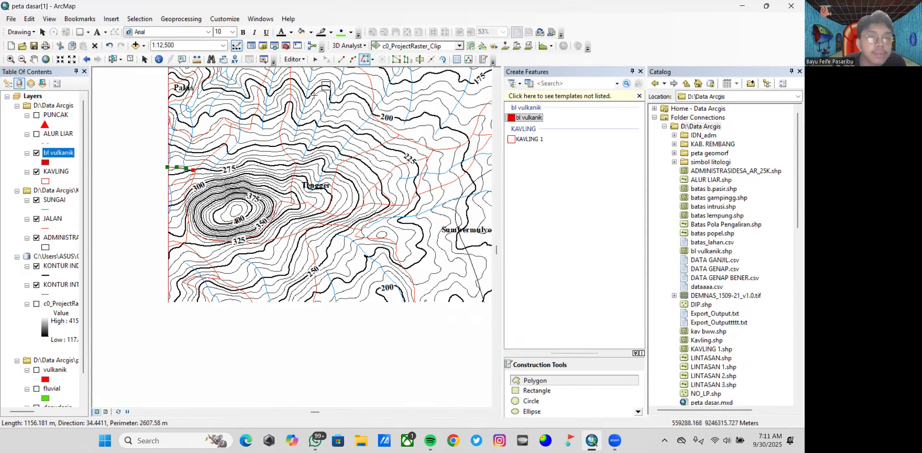
left_click(193, 169)
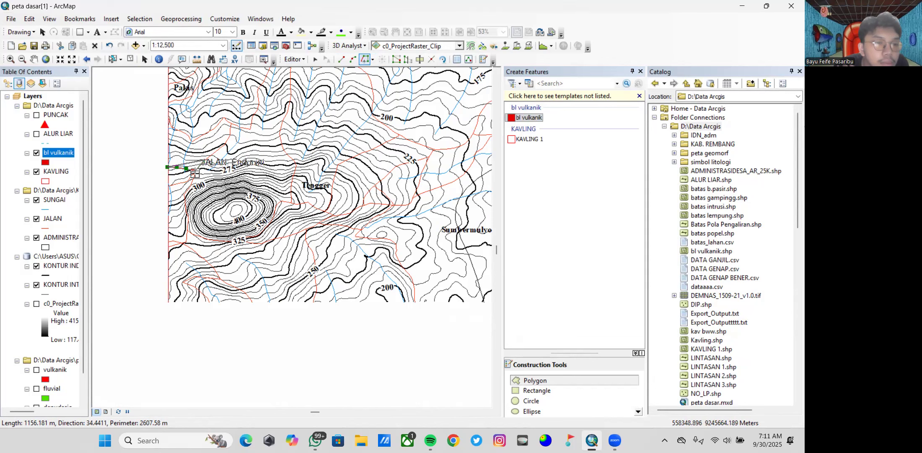
scroll(194, 170, "down", 1)
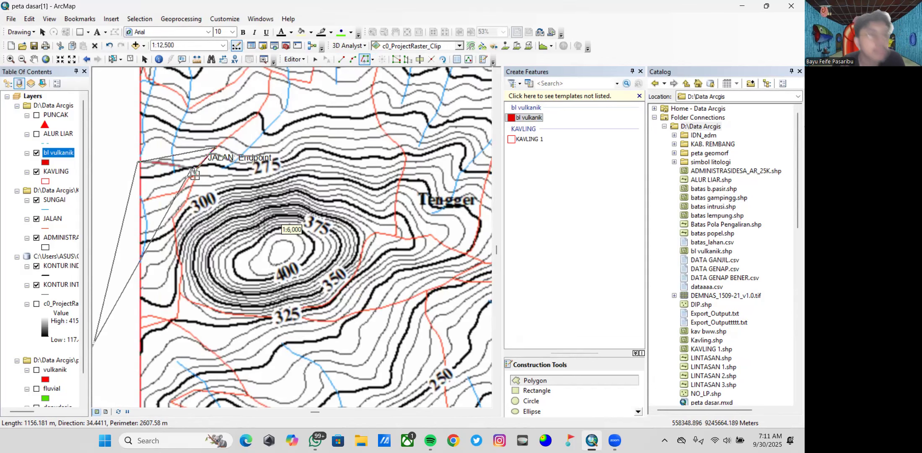
scroll(187, 170, "down", 3)
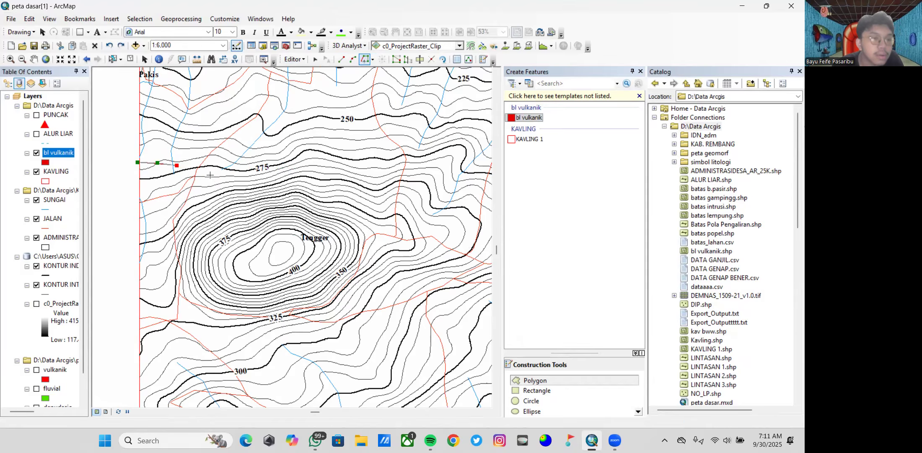
left_click(191, 169)
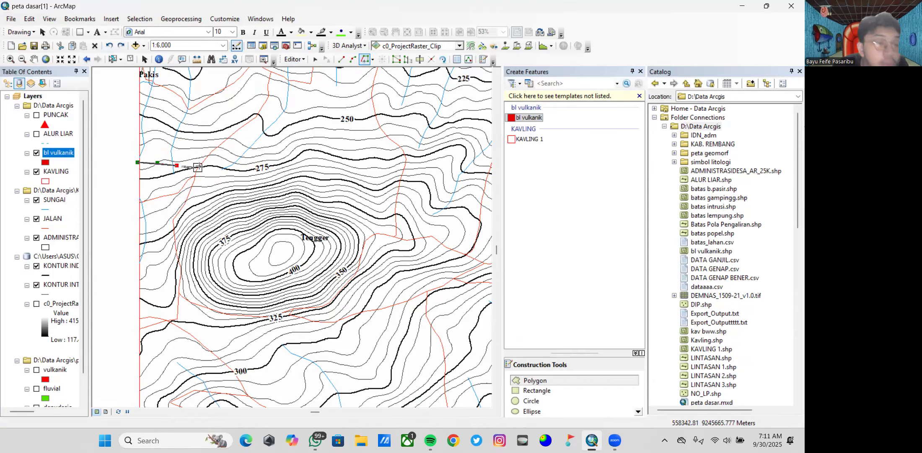
left_click(202, 167)
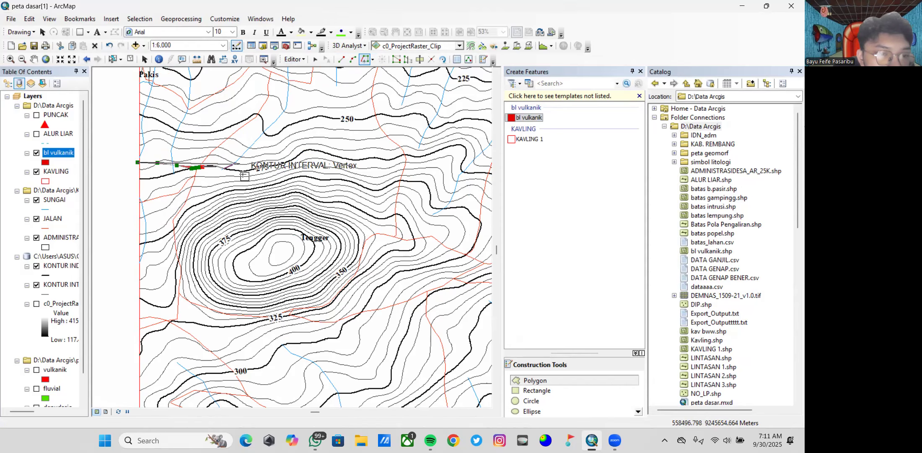
left_click(221, 169)
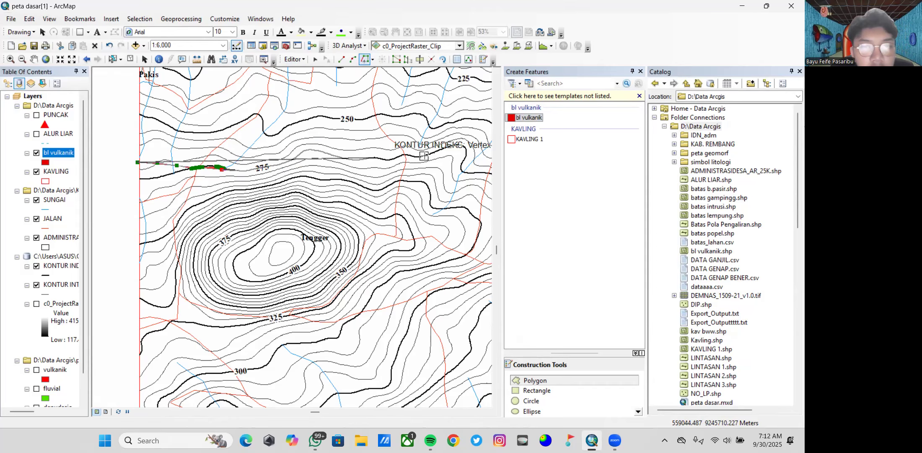
left_click(377, 158)
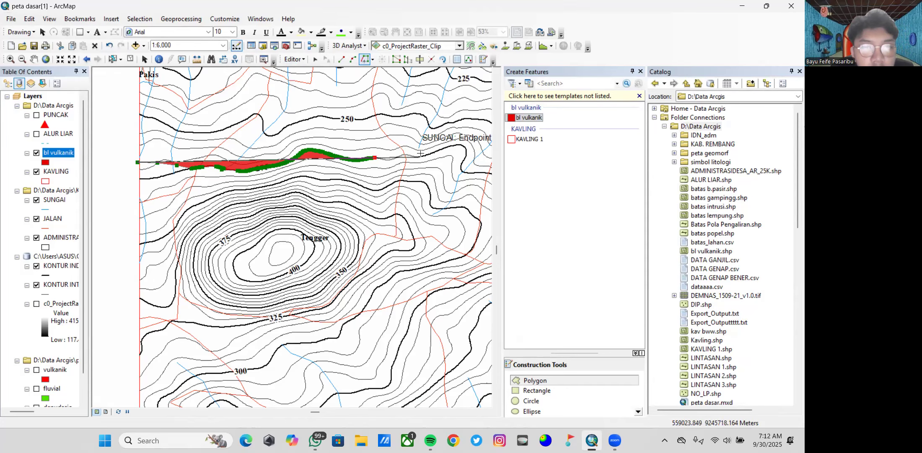
left_click(464, 153)
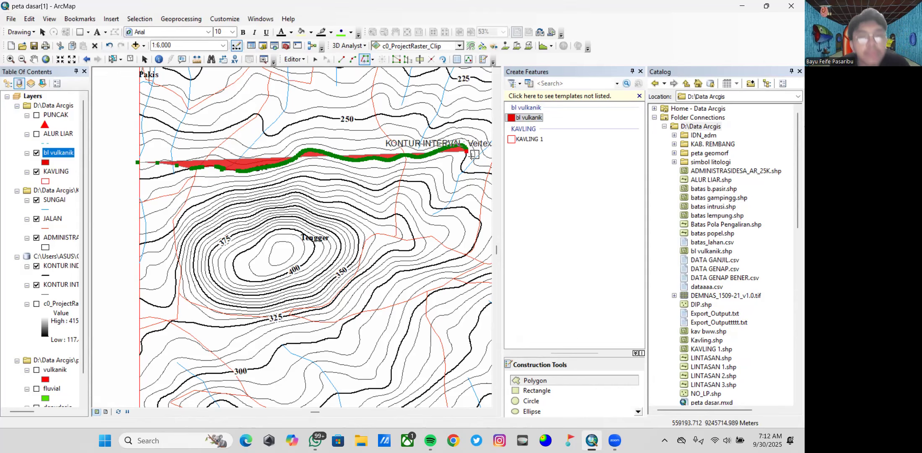
double_click(464, 154)
- Continue the polygon with straight segments running south-east from the end of the traced 275 contour
left_click_drag(433, 153, 330, 149)
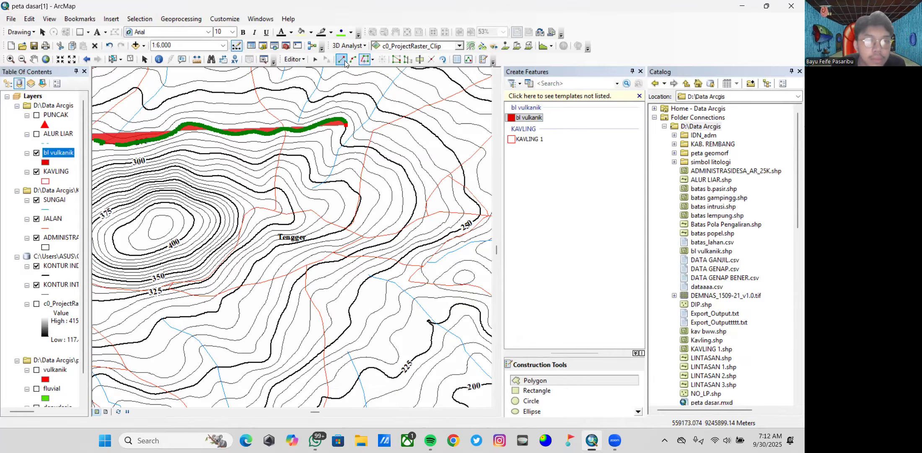
left_click(342, 135)
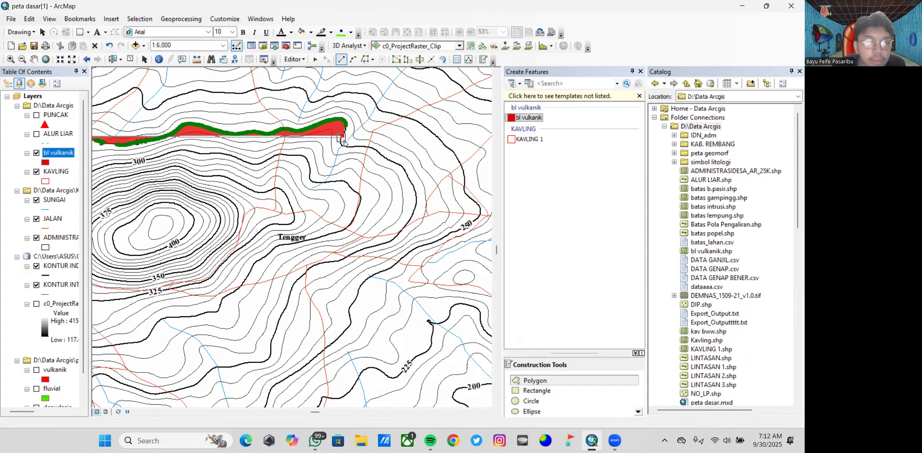
left_click(364, 153)
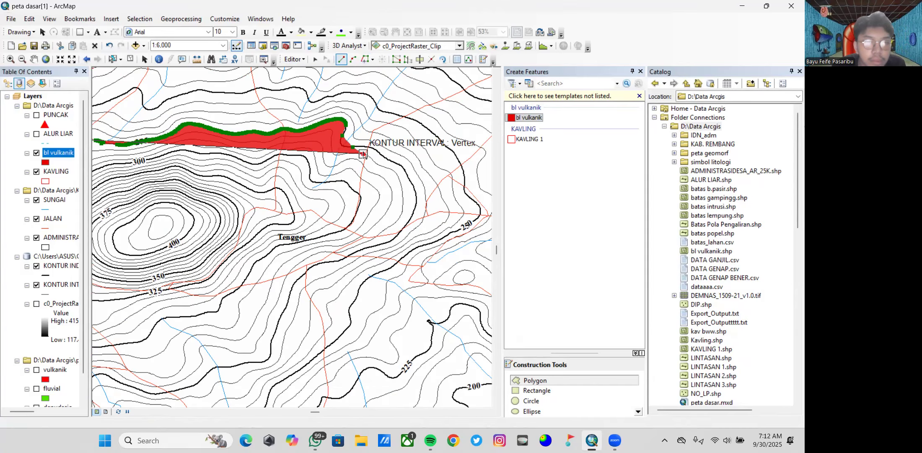
left_click(381, 166)
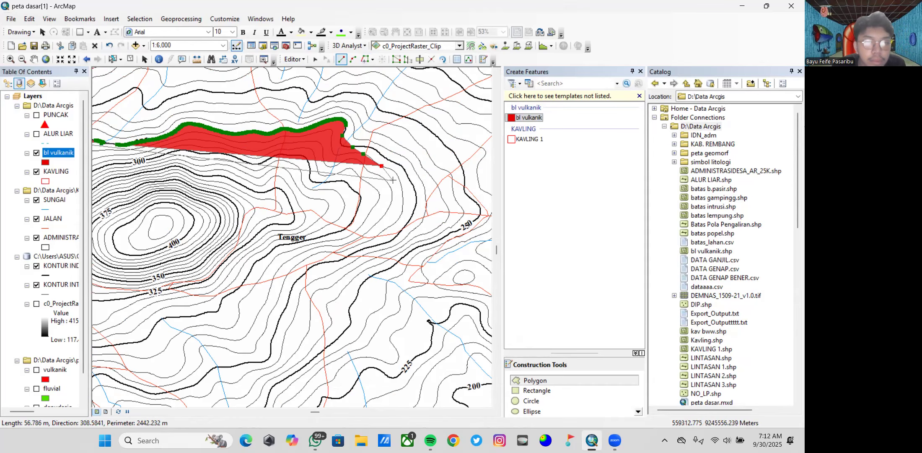
key("F2")
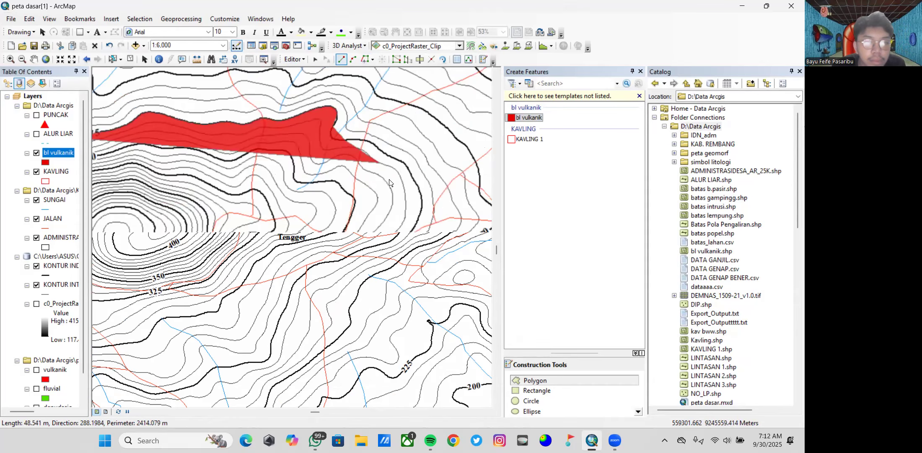
- Add vertices southward around the slope east of Tengger, staying just inside the 275 contour
scroll(389, 172, "up", 2)
left_click(388, 169)
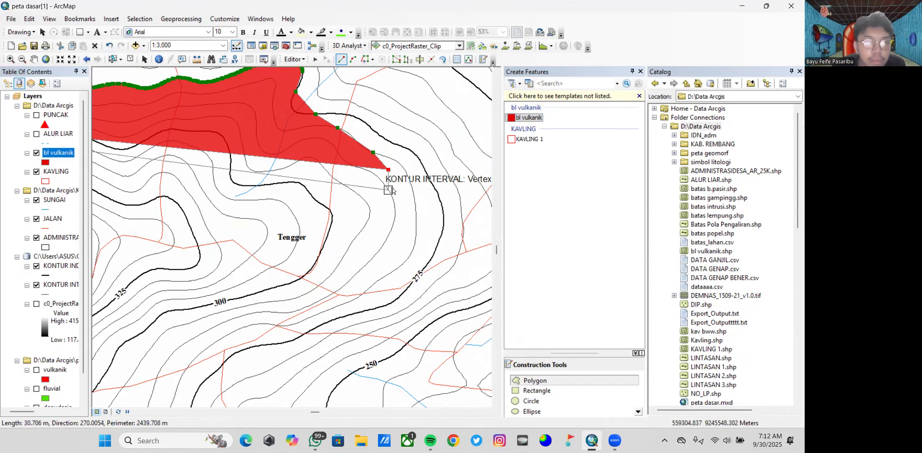
left_click(397, 194)
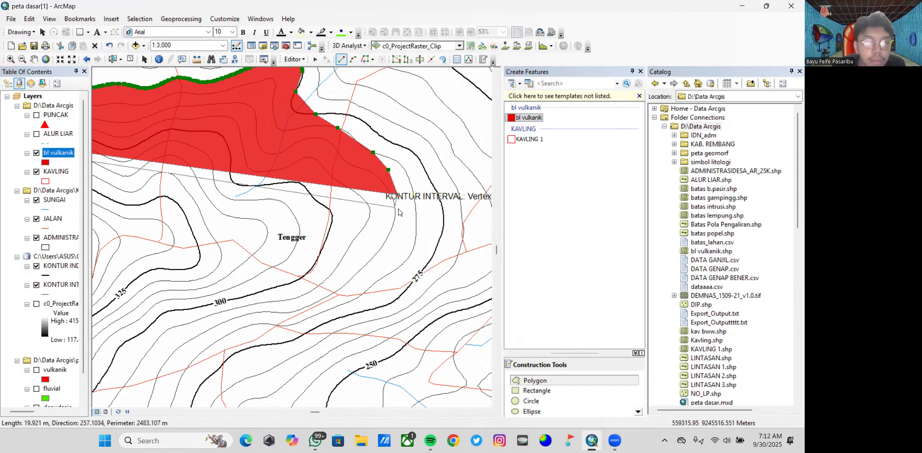
left_click(395, 213)
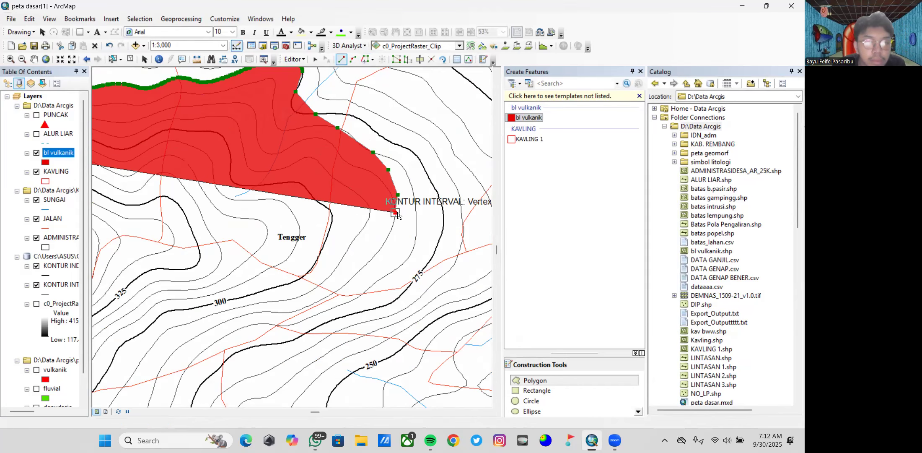
left_click(383, 244)
- Continue the bl vulkanik polygon with vertices running south-west past the 300 contour label on the slope south of Tengger
scroll(348, 274, "up", 3)
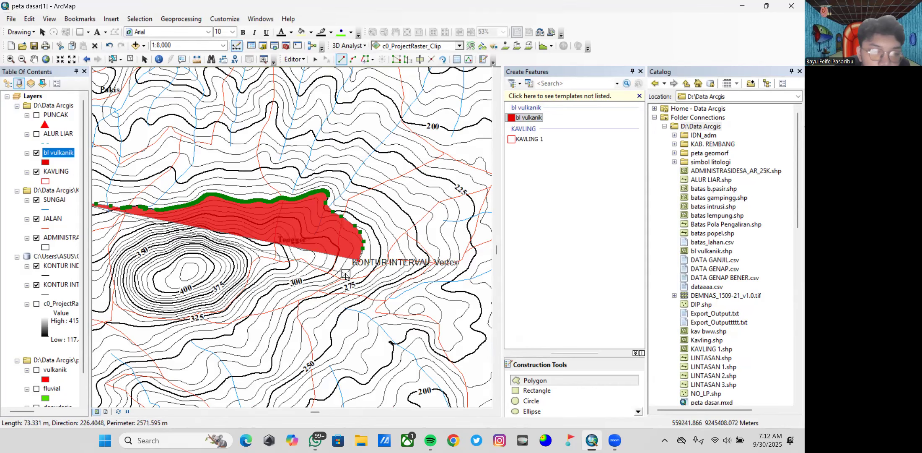
left_click(326, 279)
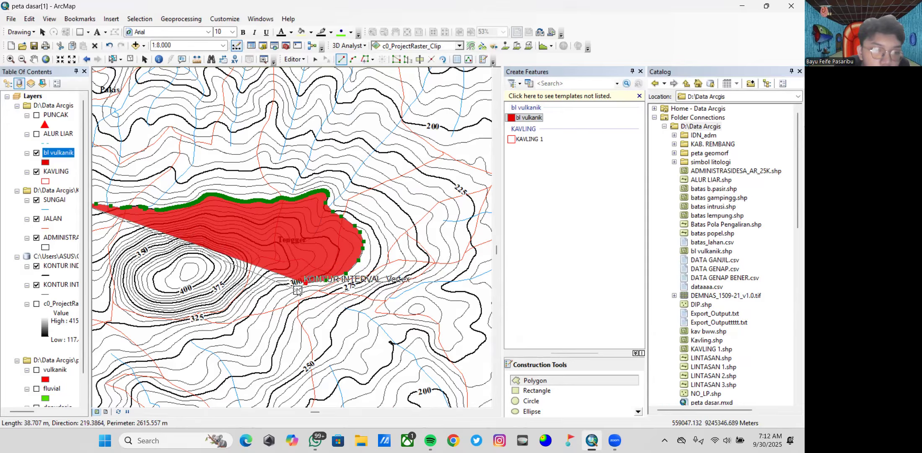
left_click(296, 290)
left_click(285, 296)
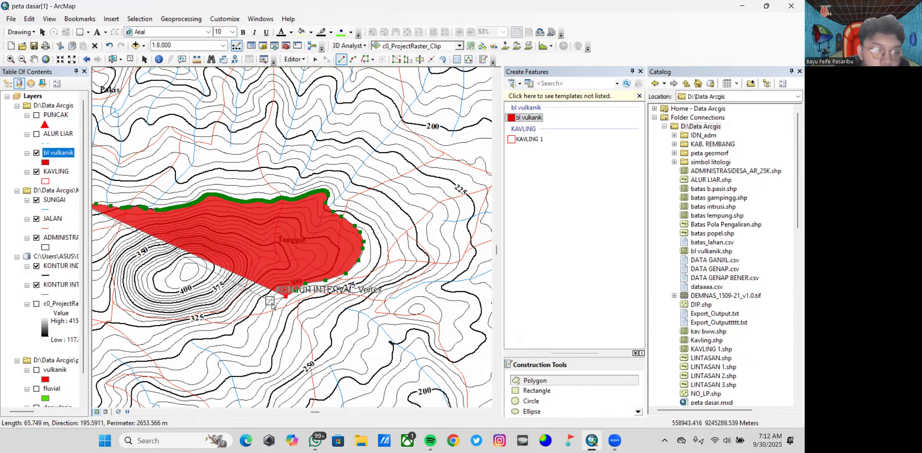
scroll(270, 309, "up", 1)
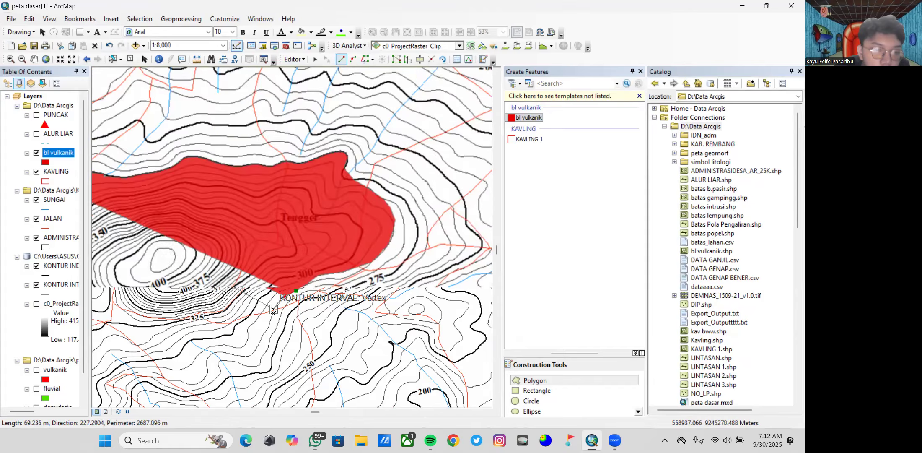
scroll(277, 297, "up", 2)
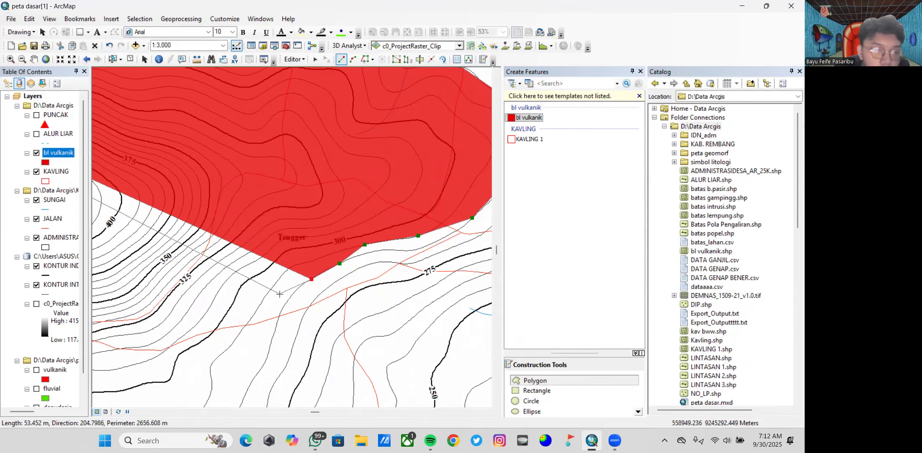
left_click(280, 294)
left_click(257, 308)
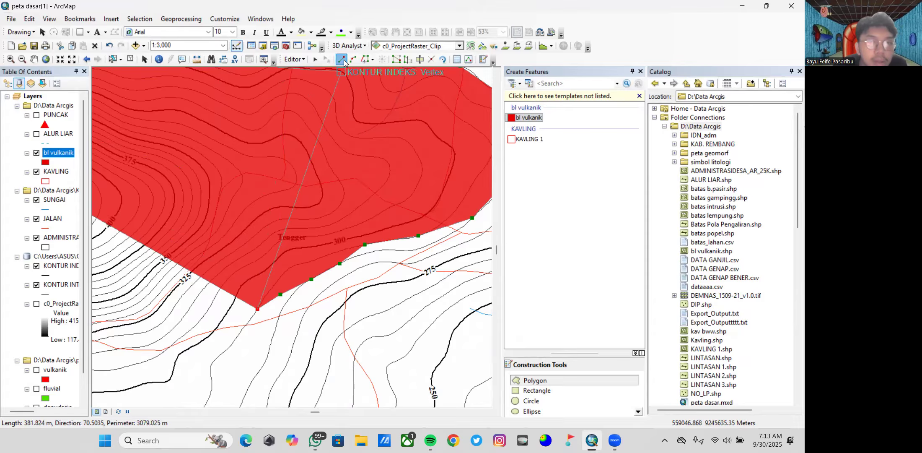
- Add polygon vertices westward along the cone's southern foot, passing just below the 325 contour label
scroll(331, 218, "down", 1)
scroll(271, 221, "up", 1)
scroll(271, 221, "up", 3)
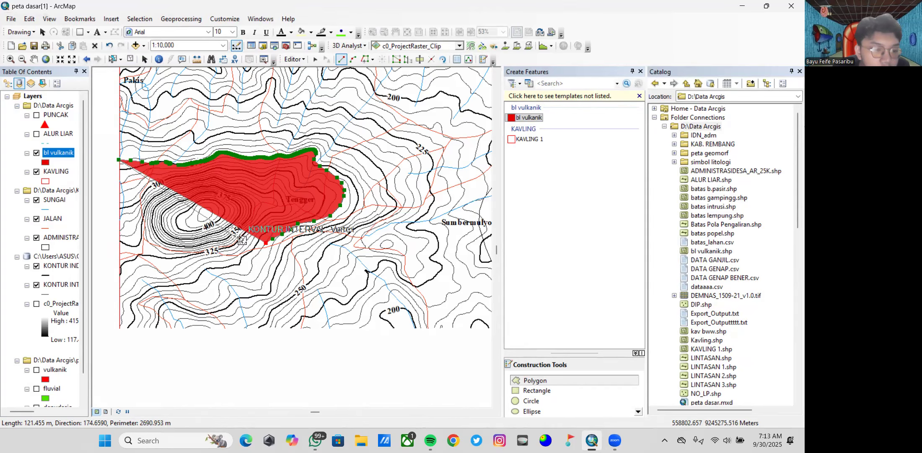
key("F2")
key("Left")
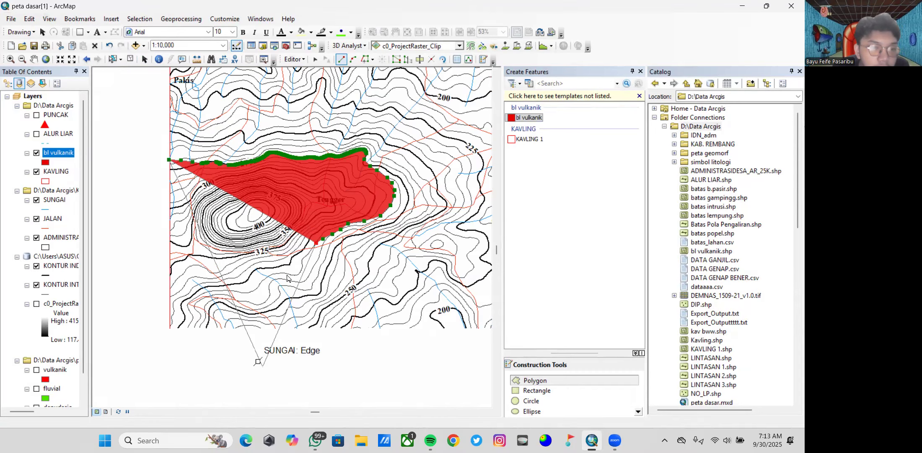
left_click(300, 252)
left_click(292, 253)
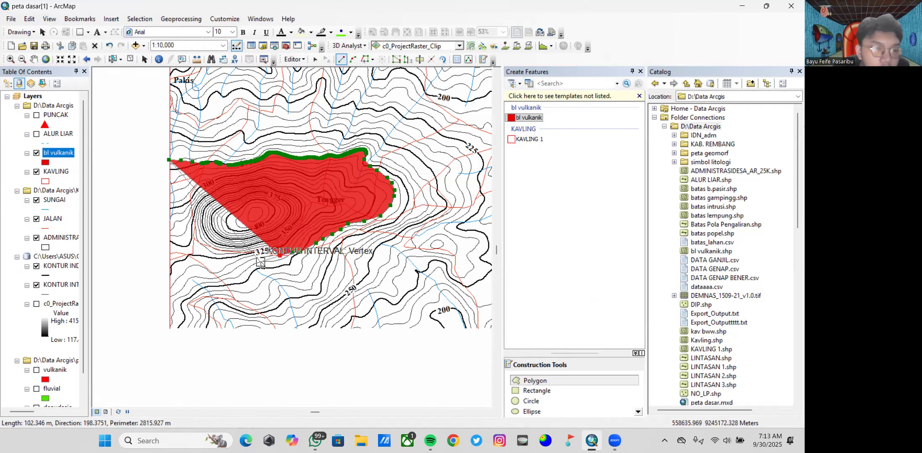
left_click(264, 257)
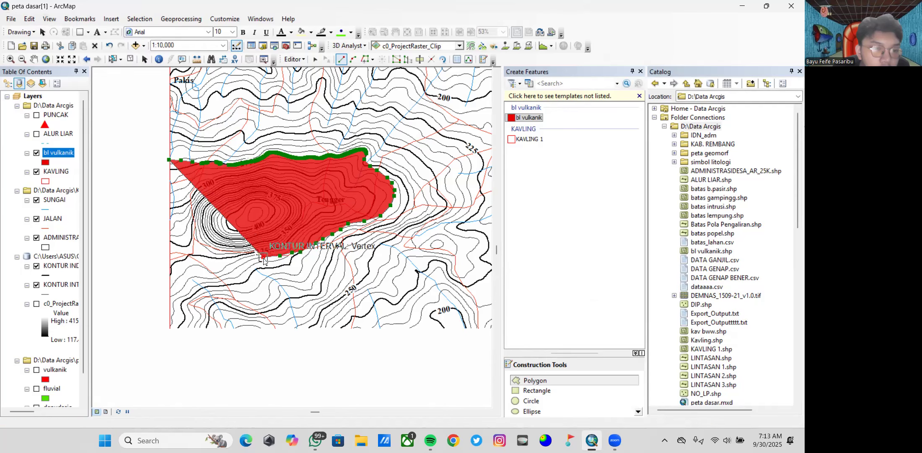
left_click(239, 255)
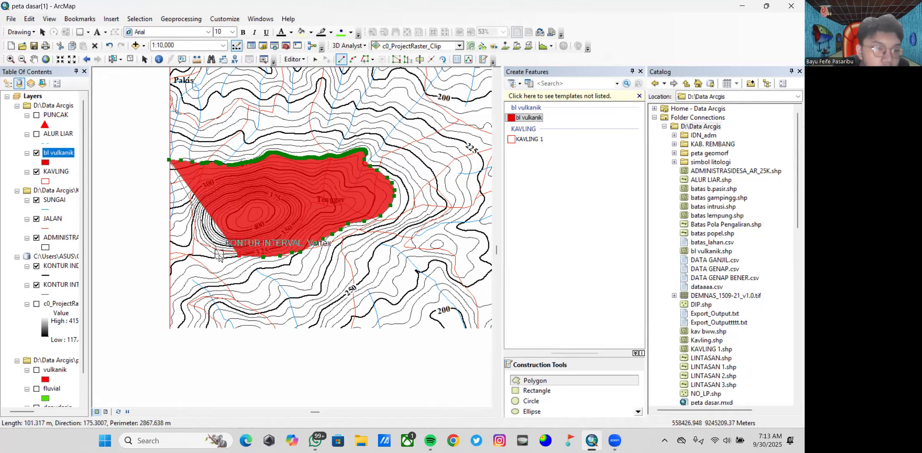
left_click(219, 255)
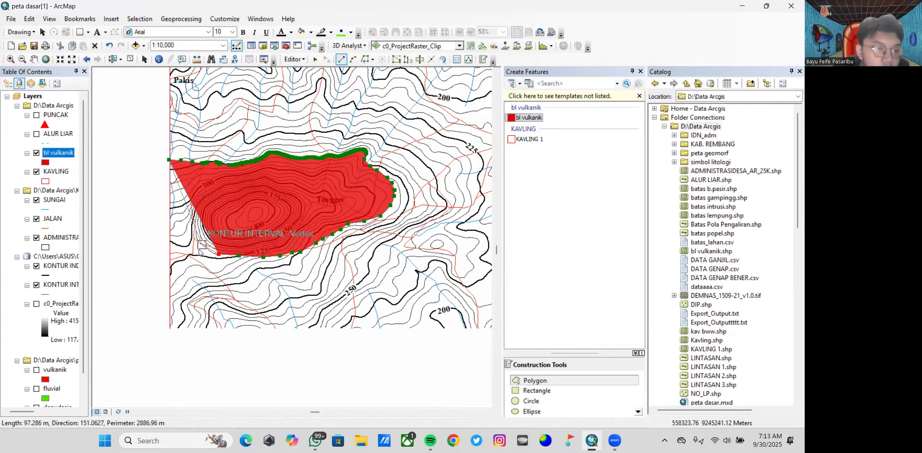
- Extend the polygon west to the KAVLING boundary edge and finish the sketch there
scroll(200, 251, "up", 2)
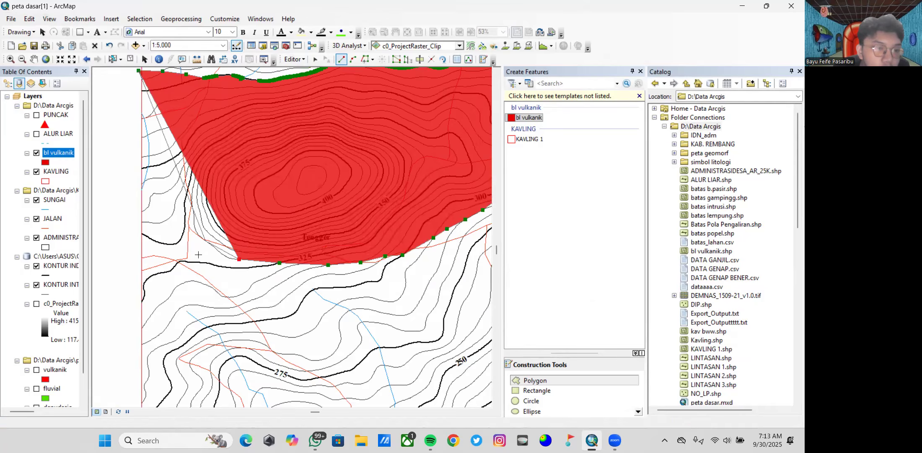
left_click(198, 255)
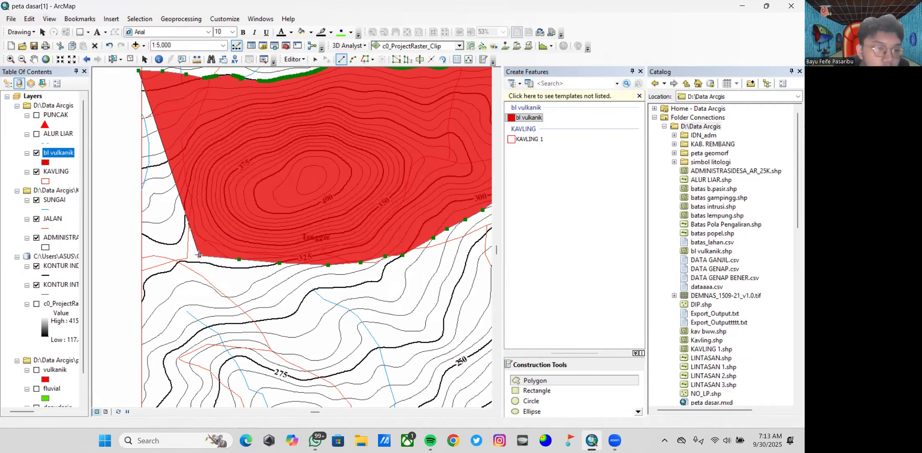
left_click(175, 253)
left_click(148, 251)
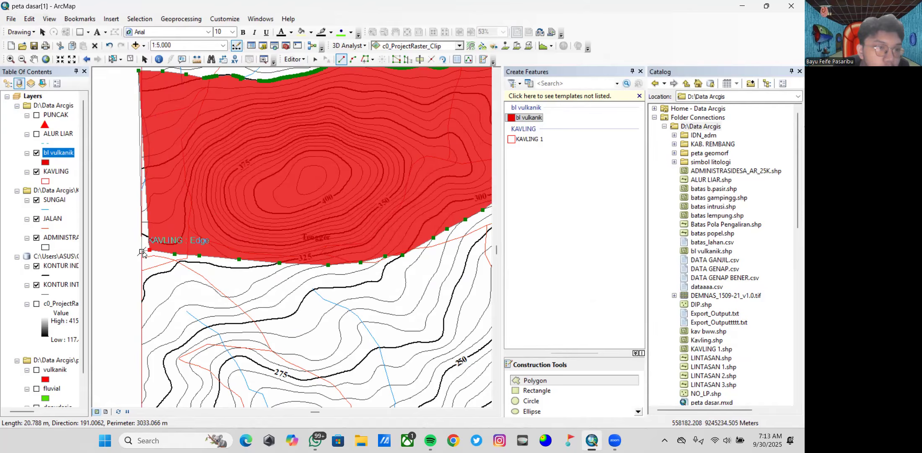
left_click(142, 252)
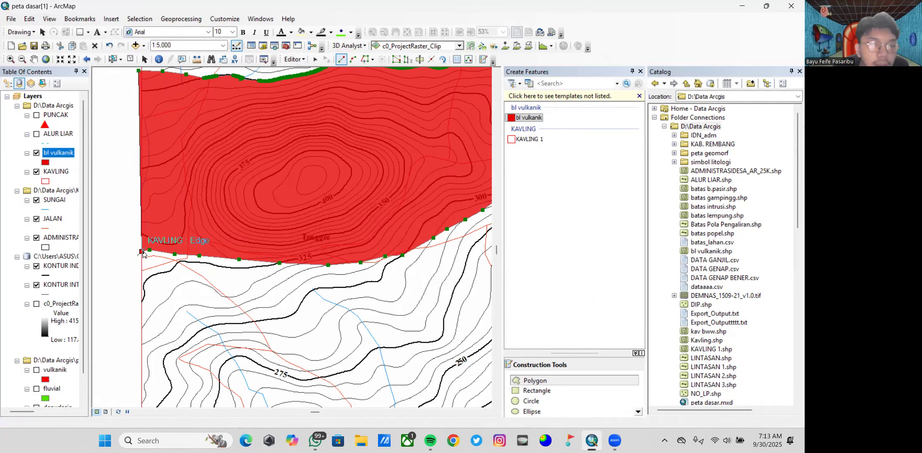
double_click(143, 254)
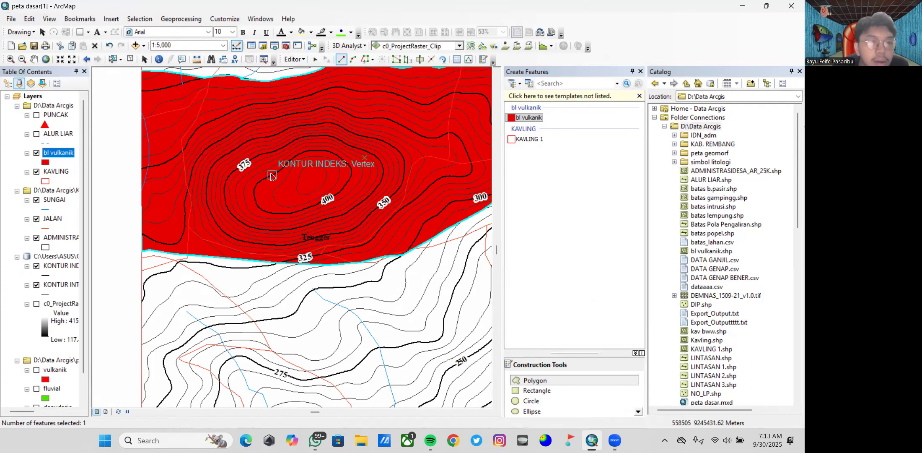
- Stop the editing session with the edits saved and close the Create Features window
right_click(294, 62)
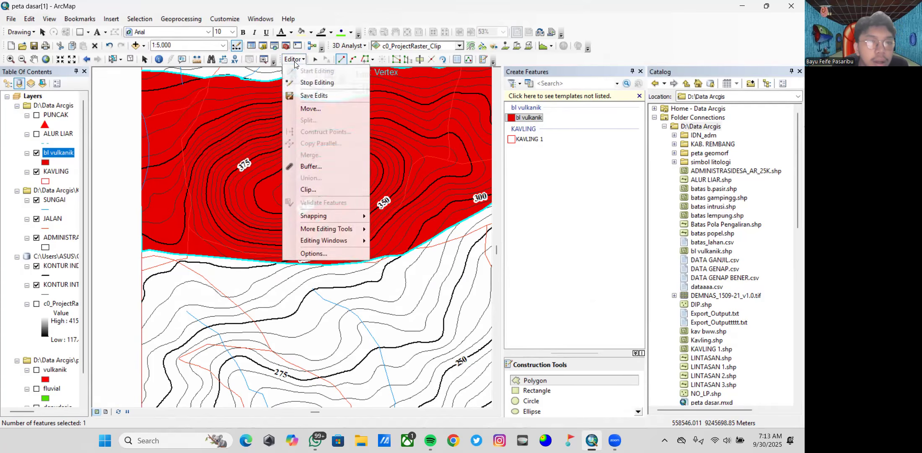
left_click(298, 83)
left_click(365, 251)
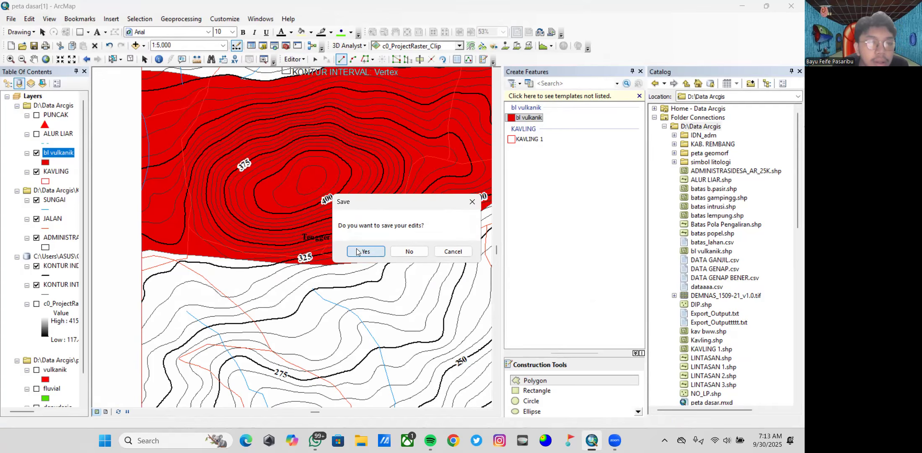
scroll(359, 230, "up", 1)
scroll(368, 204, "up", 2)
left_click_drag(374, 189, 311, 223)
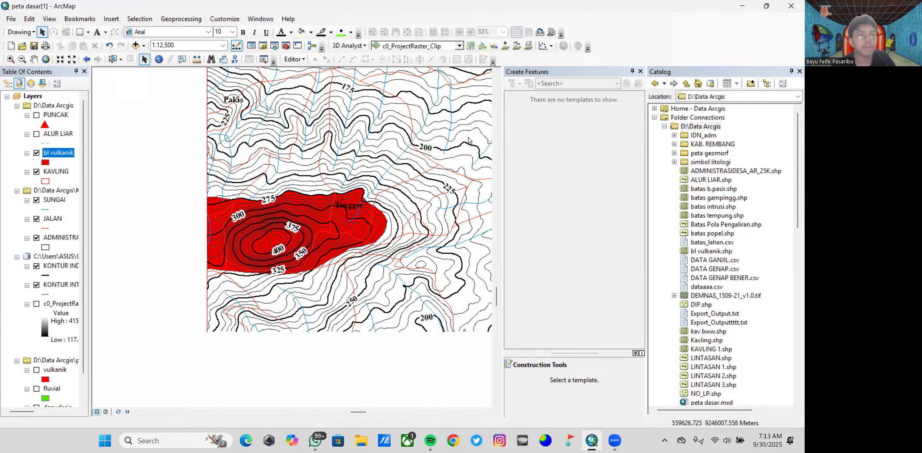
left_click(640, 71)
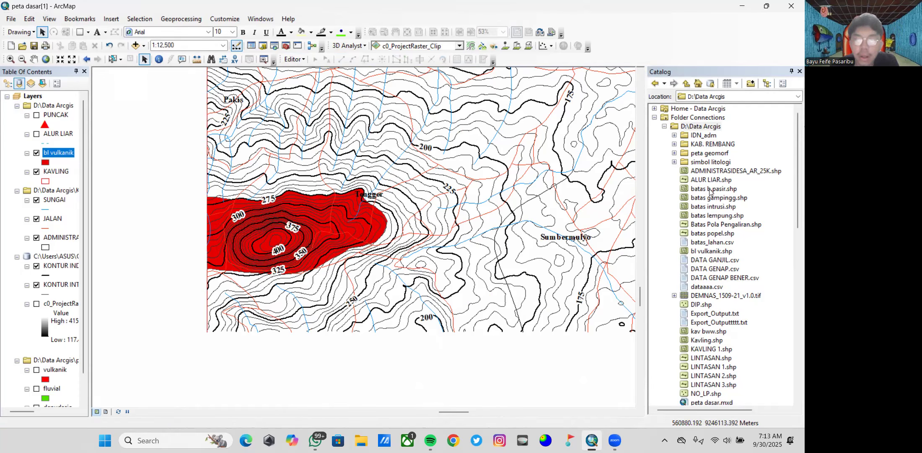
- Begin a new shapefile in the D:\Data Arcgis folder with feature type Polygon and the name bl fluvial
scroll(709, 191, "down", 12)
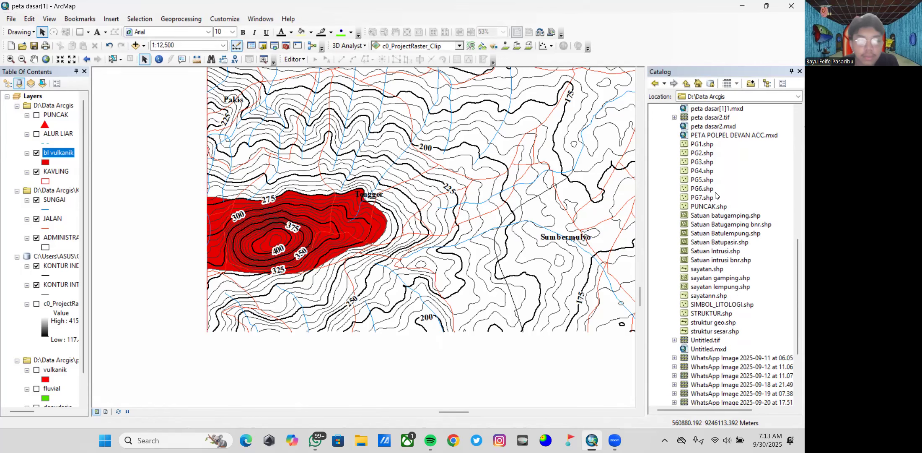
scroll(713, 194, "up", 9)
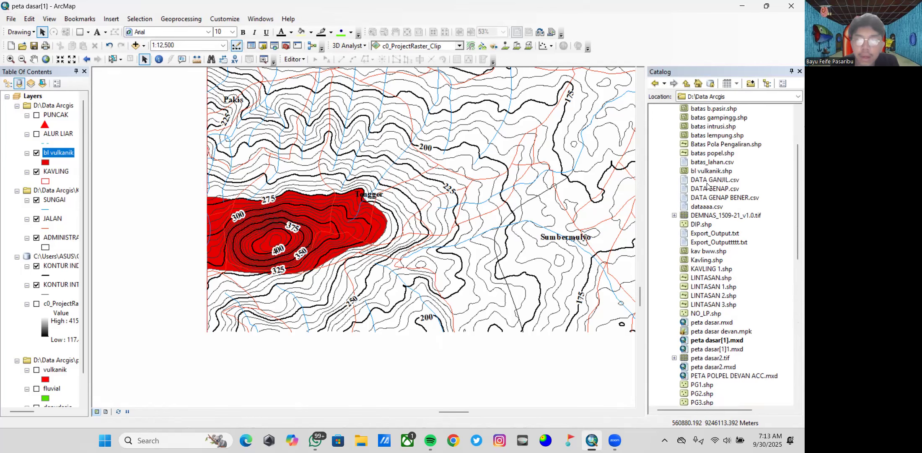
scroll(707, 185, "up", 3)
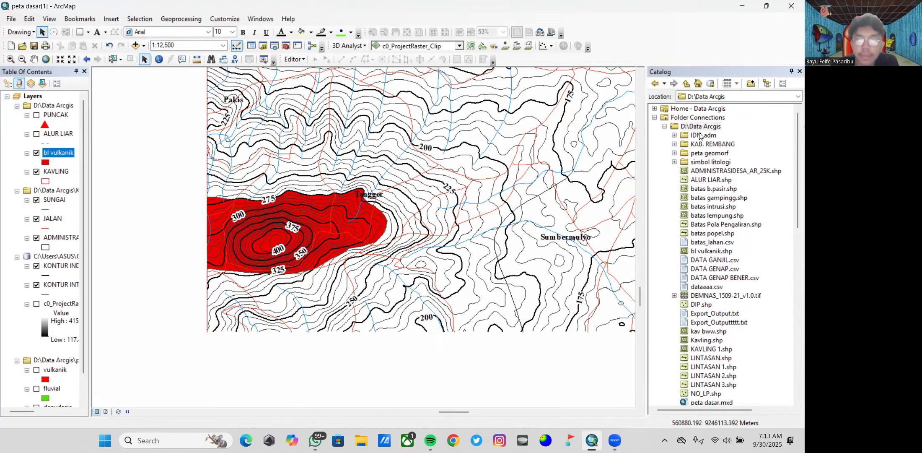
right_click(701, 129)
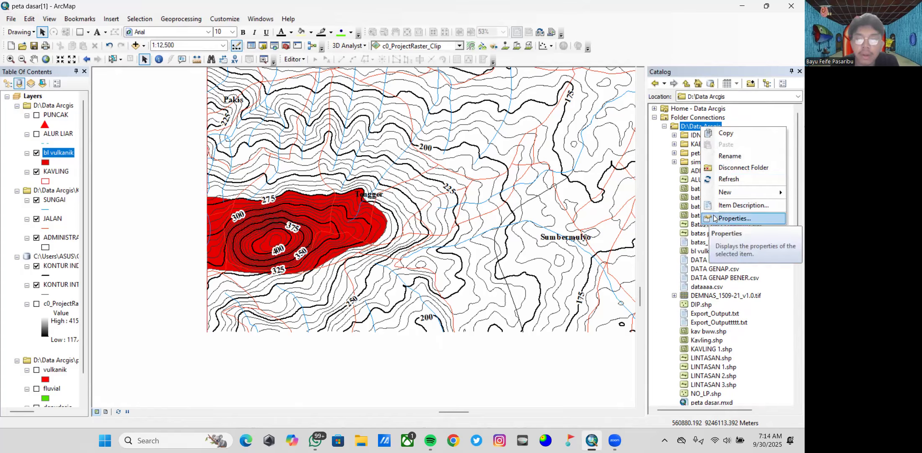
mouse_move(718, 196)
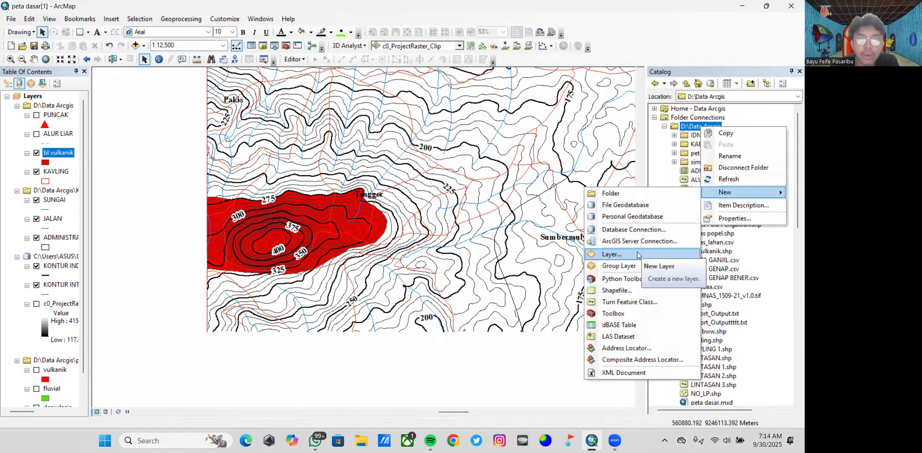
left_click(622, 291)
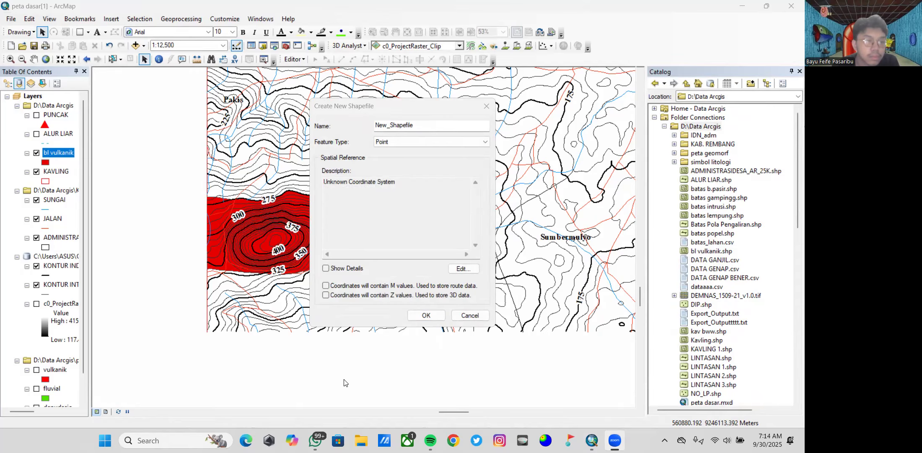
left_click(398, 143)
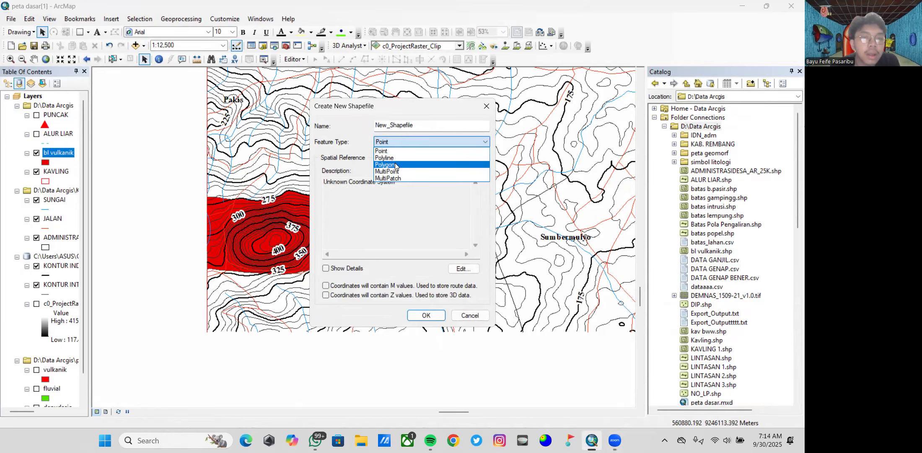
left_click(396, 165)
left_click_drag(446, 126, 361, 125)
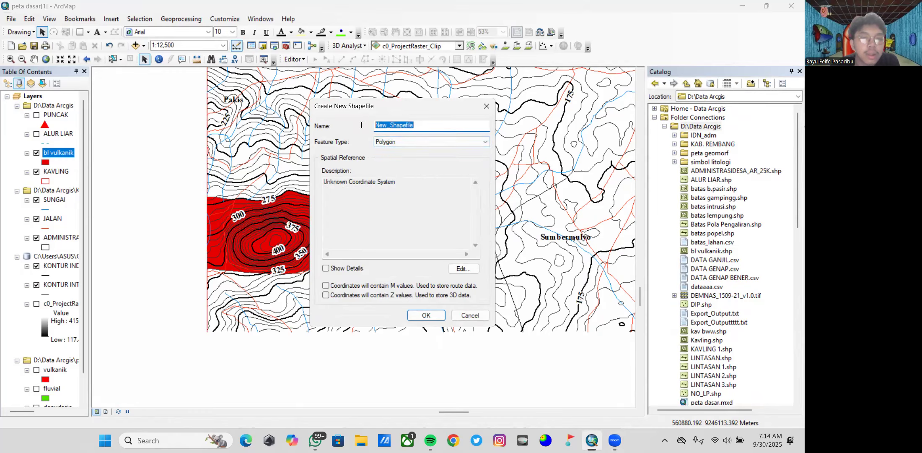
type("bl fluvial")
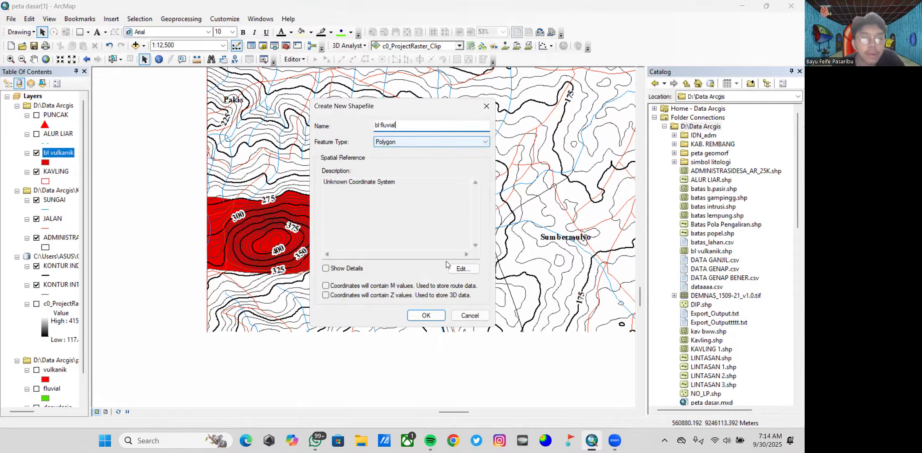
- Assign the WGS 1984 UTM Zone 49S coordinate system to the new shapefile and create it
left_click(469, 270)
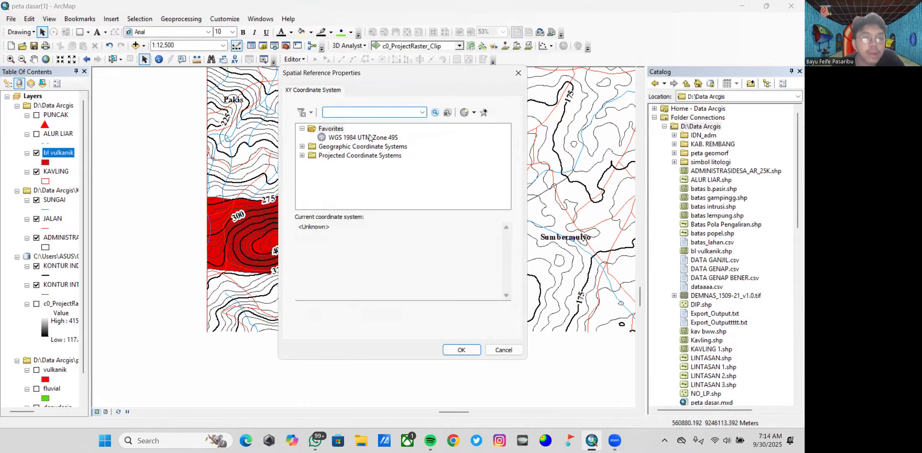
left_click(370, 137)
left_click(463, 349)
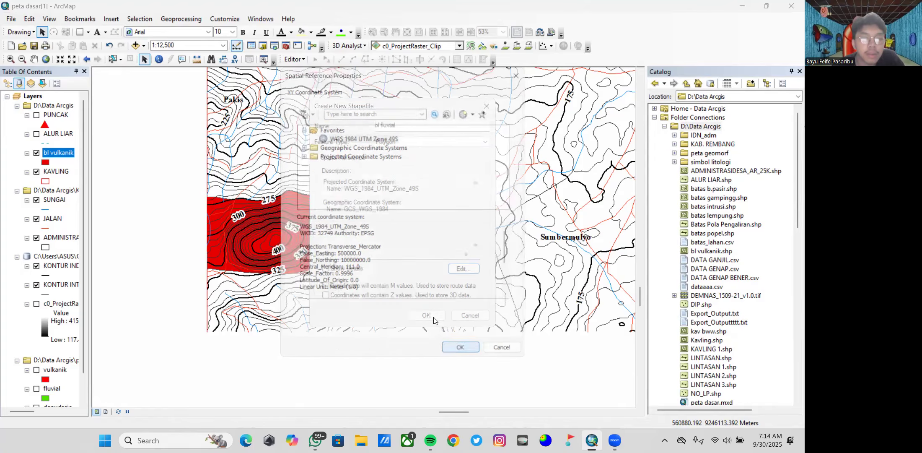
left_click(436, 319)
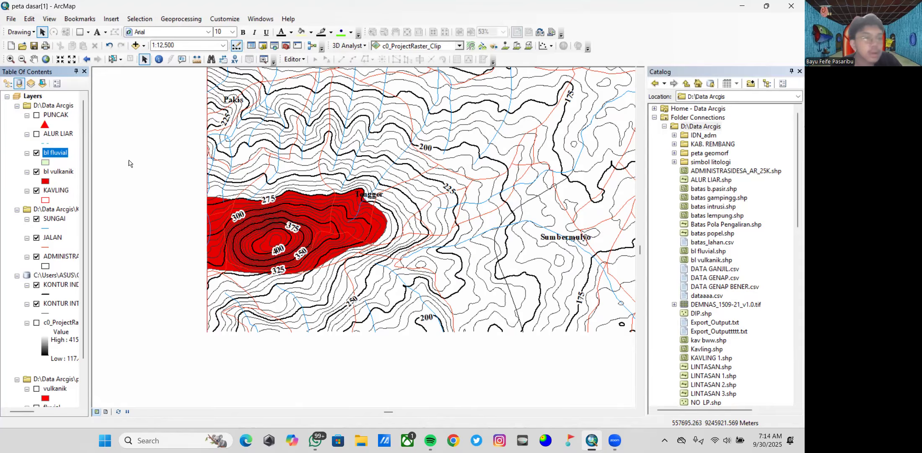
- Change the fill color of the bl fluvial layer symbol to bright green
left_click(44, 162)
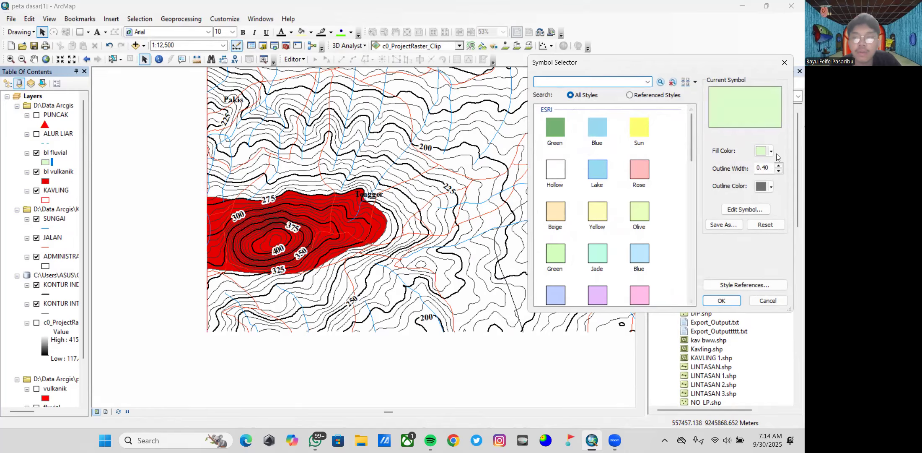
left_click(763, 152)
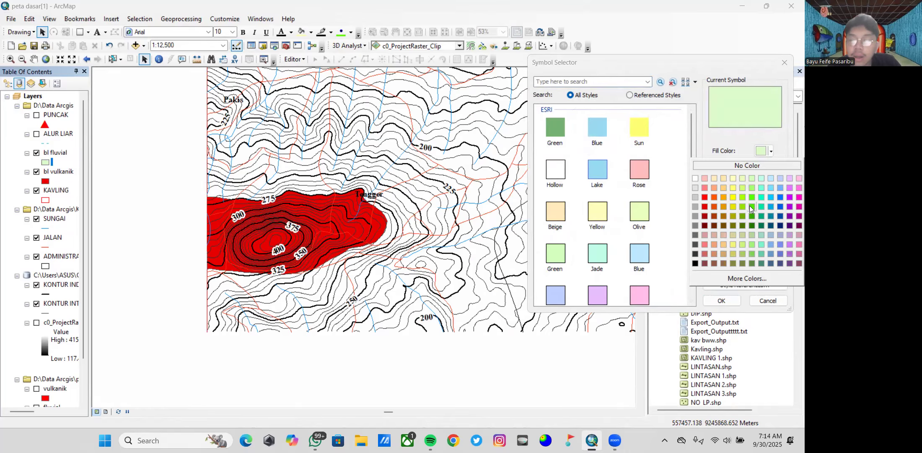
left_click(752, 205)
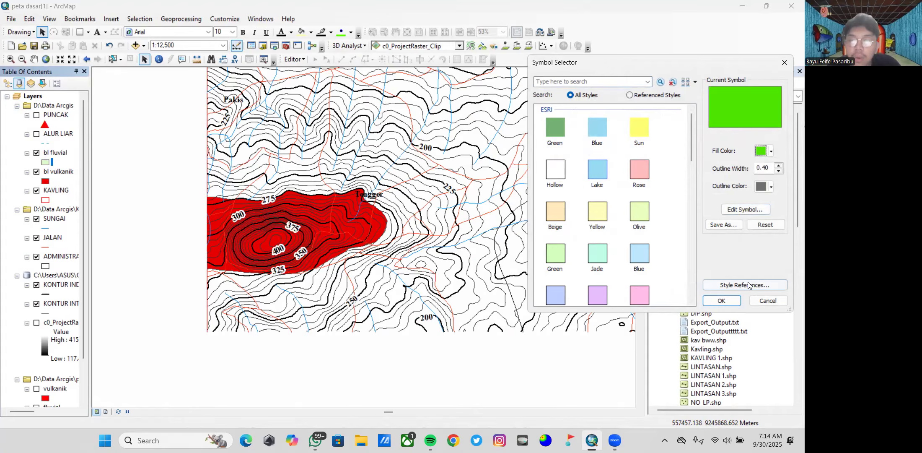
left_click(734, 303)
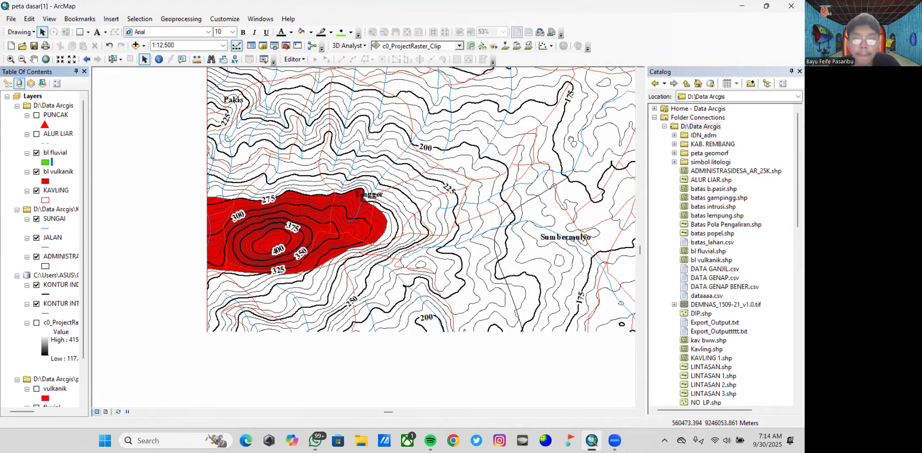
- Start editing the bl fluvial layer and choose its template in Create Features for drawing a polygon
left_click_drag(571, 140, 426, 236)
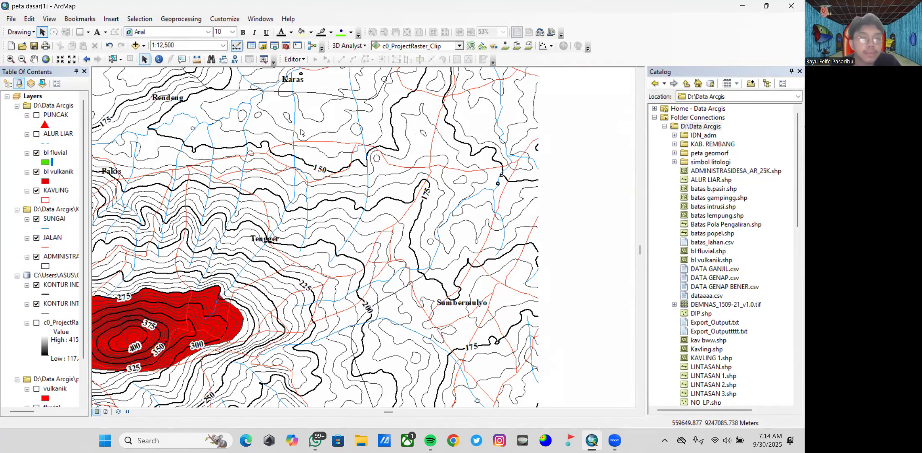
scroll(348, 122, "up", 3)
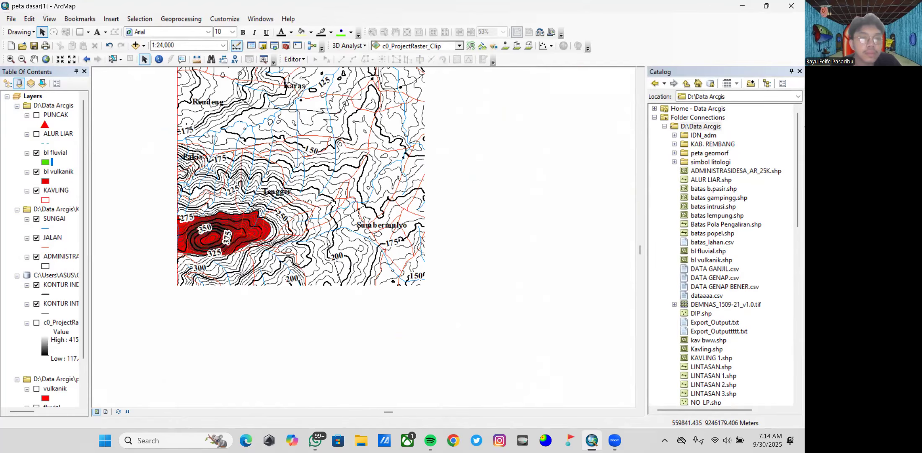
scroll(316, 132, "down", 1)
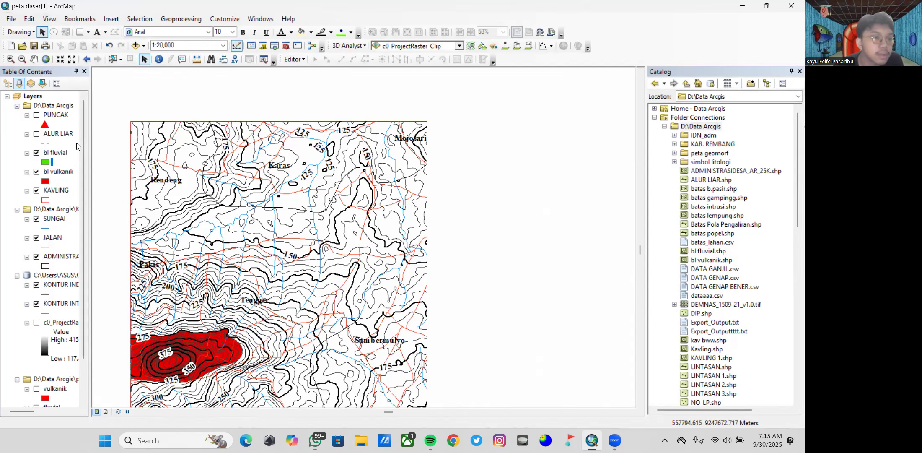
right_click(60, 153)
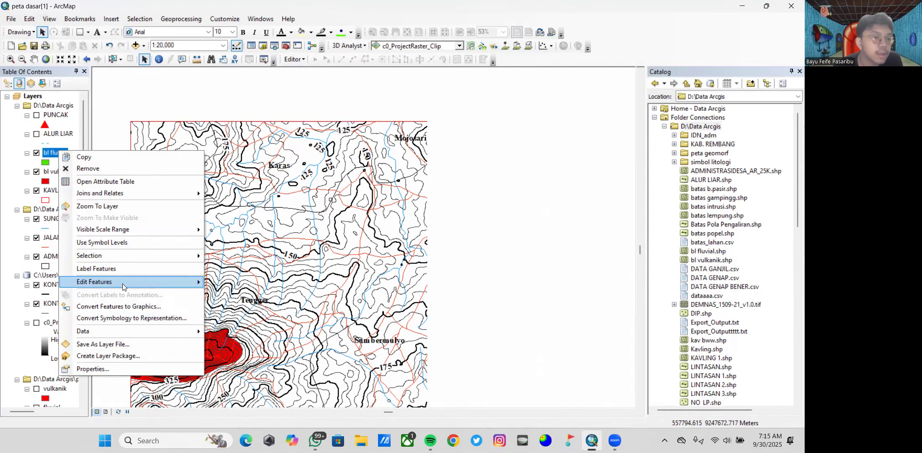
mouse_move(123, 287)
left_click(238, 282)
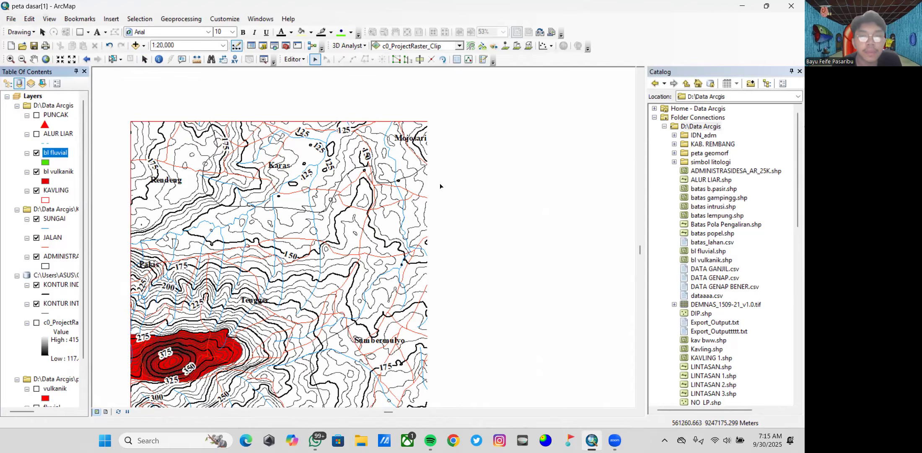
left_click(483, 60)
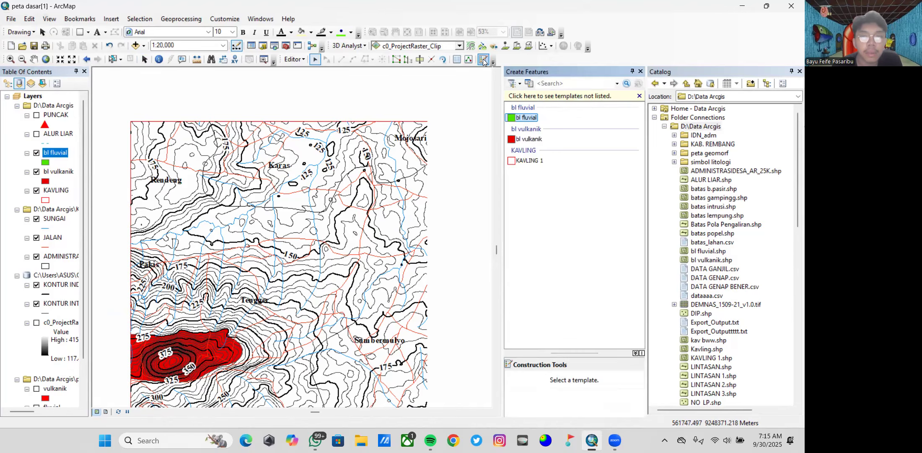
left_click(520, 119)
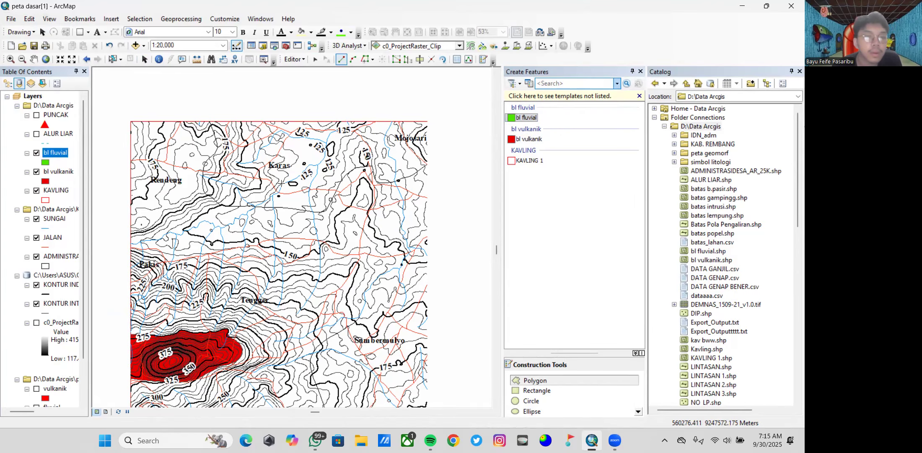
- Begin the bl fluvial polygon at the map's eastern edge near Sumbermulyo and place vertices westward just north of the 175 contour
left_click_drag(276, 190, 330, 189)
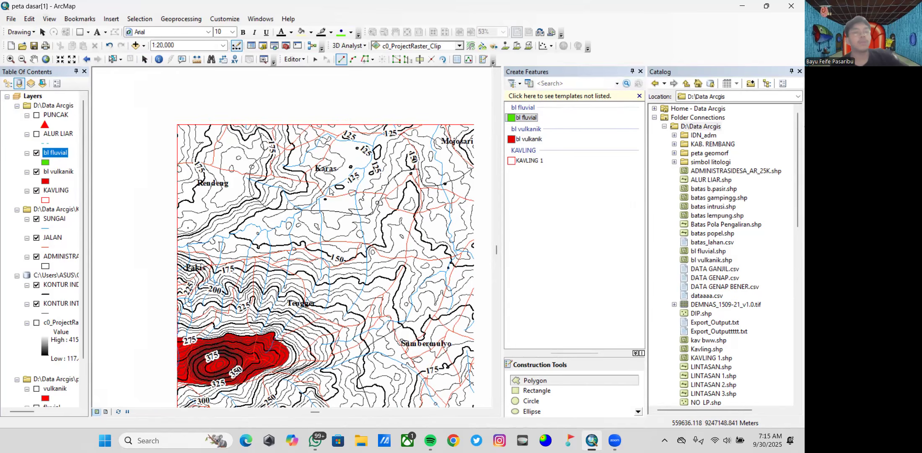
scroll(327, 188, "down", 1)
scroll(331, 181, "up", 1)
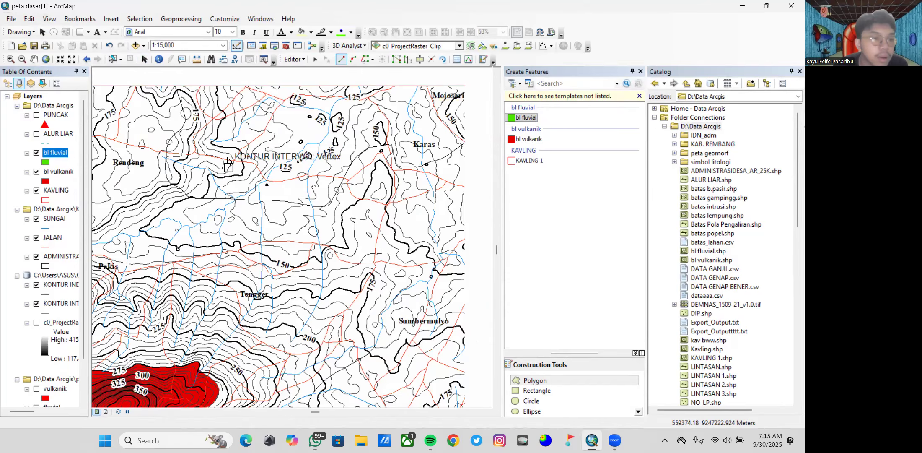
left_click_drag(231, 159, 242, 173)
scroll(241, 176, "down", 1)
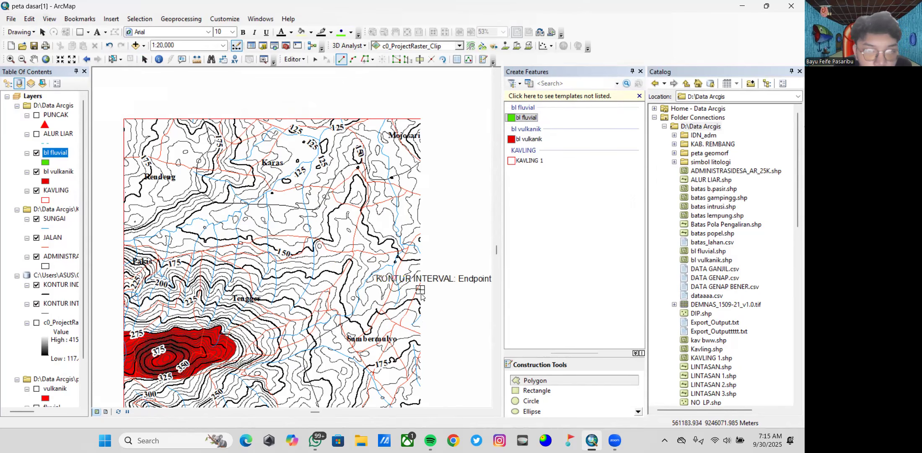
scroll(415, 298, "down", 1)
scroll(421, 293, "down", 1)
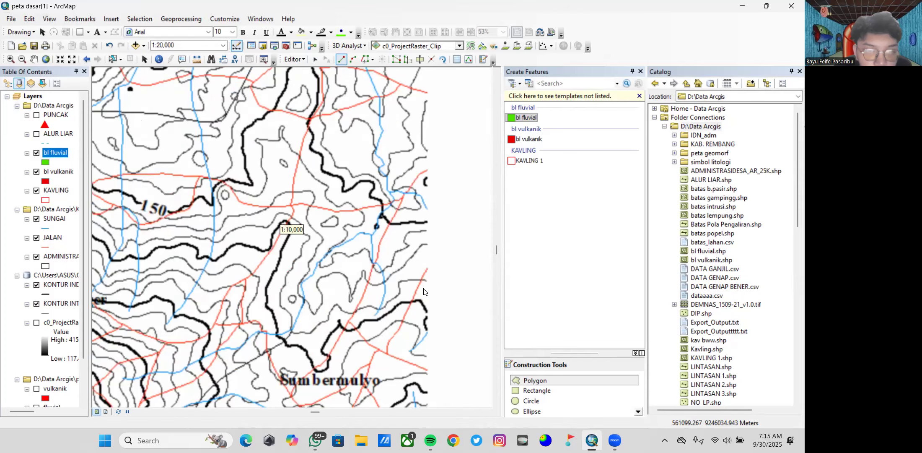
scroll(428, 296, "down", 1)
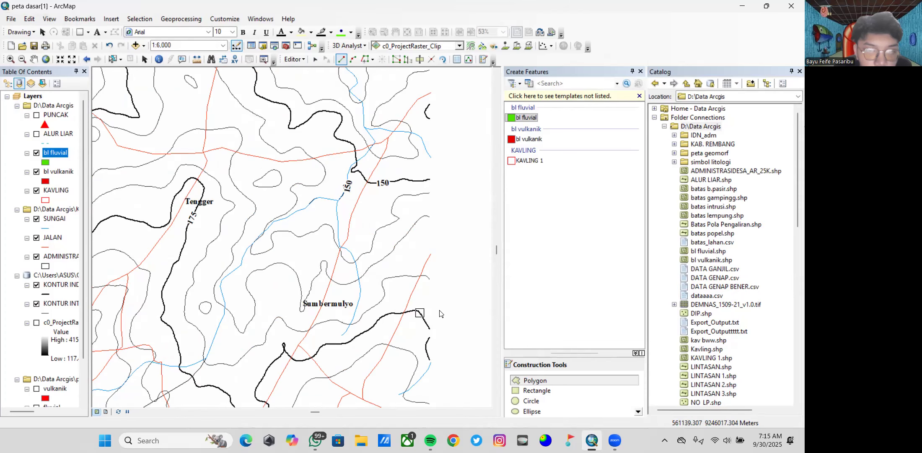
left_click(432, 308)
left_click(416, 295)
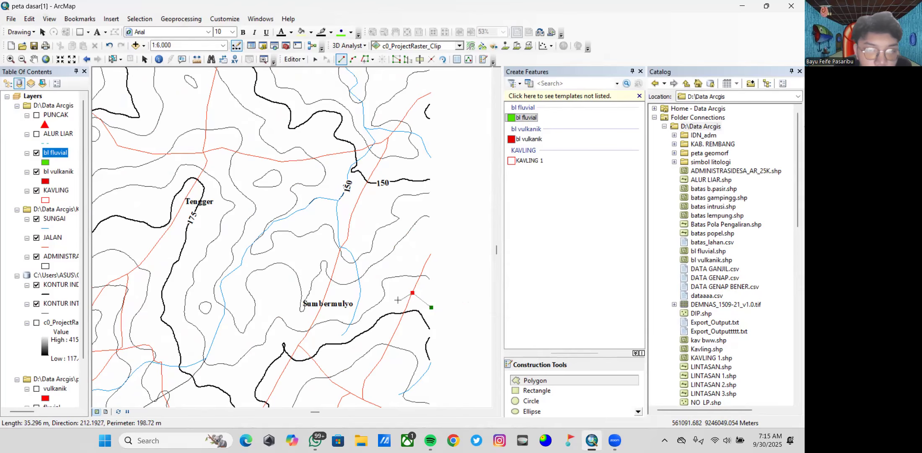
left_click(366, 320)
left_click(324, 321)
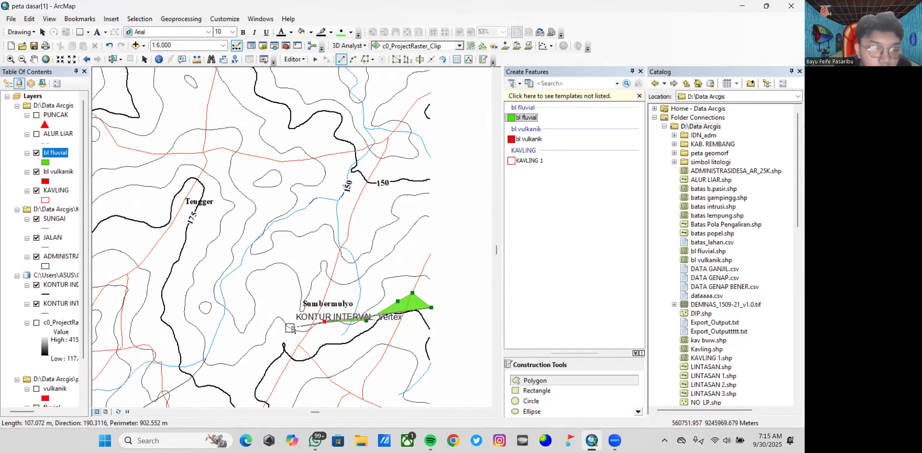
left_click(311, 327)
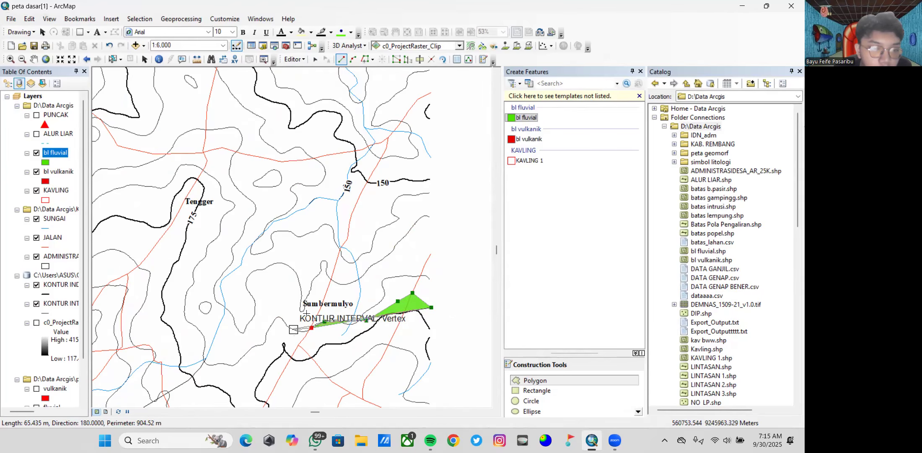
- Use the Trace tool to follow the interval contour southwest from the last vertex to near the river east of the 175 contour
left_click(365, 59)
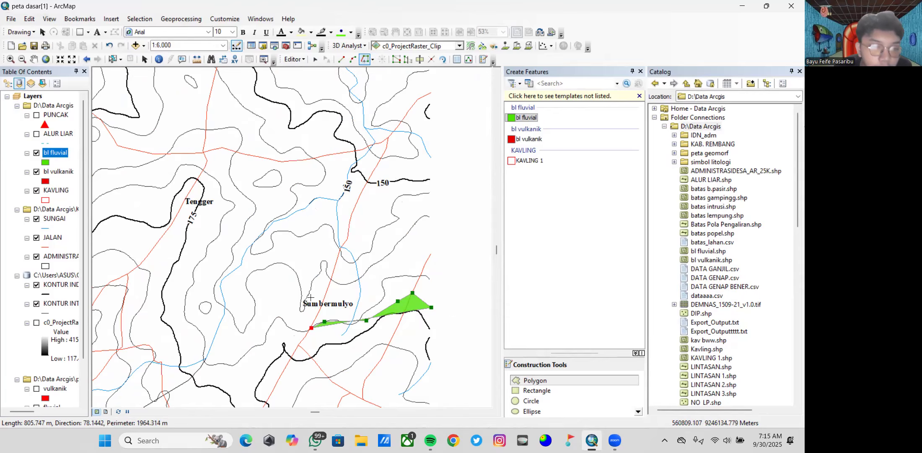
left_click(311, 330)
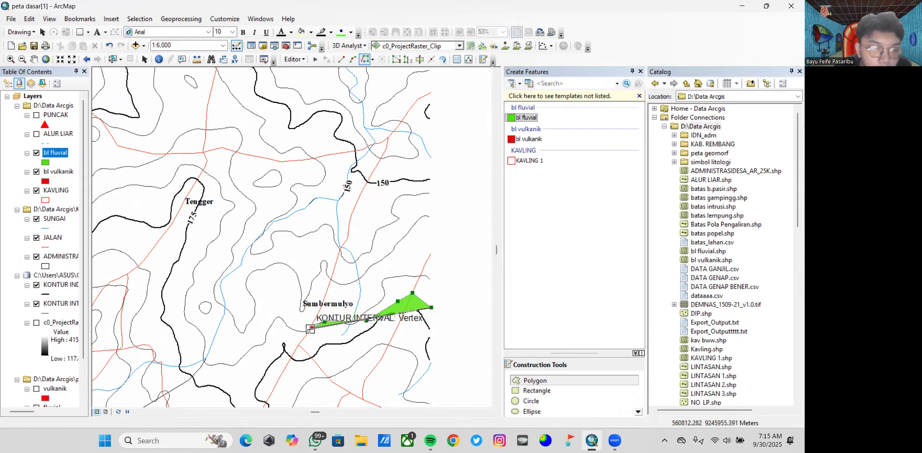
scroll(311, 326, "down", 5)
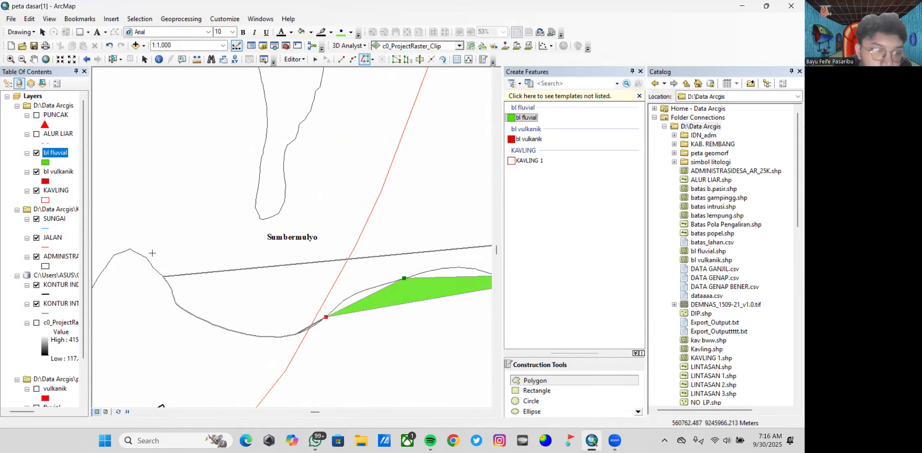
scroll(143, 244, "up", 5)
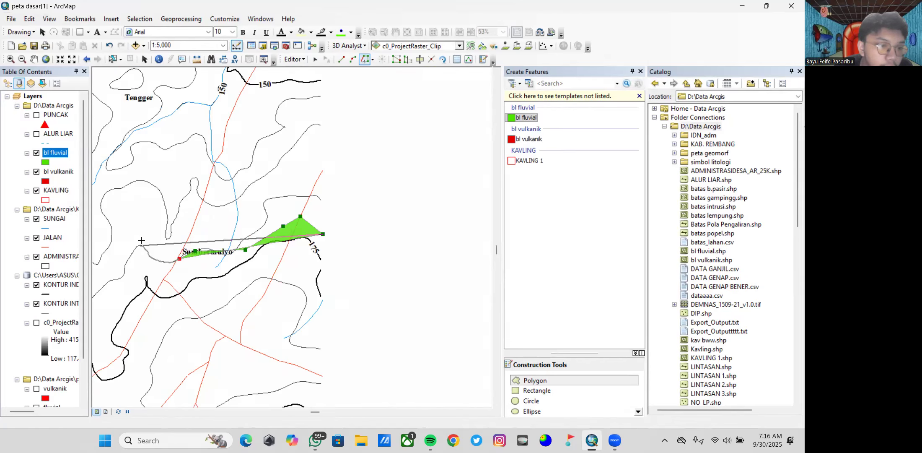
left_click_drag(124, 251, 342, 261)
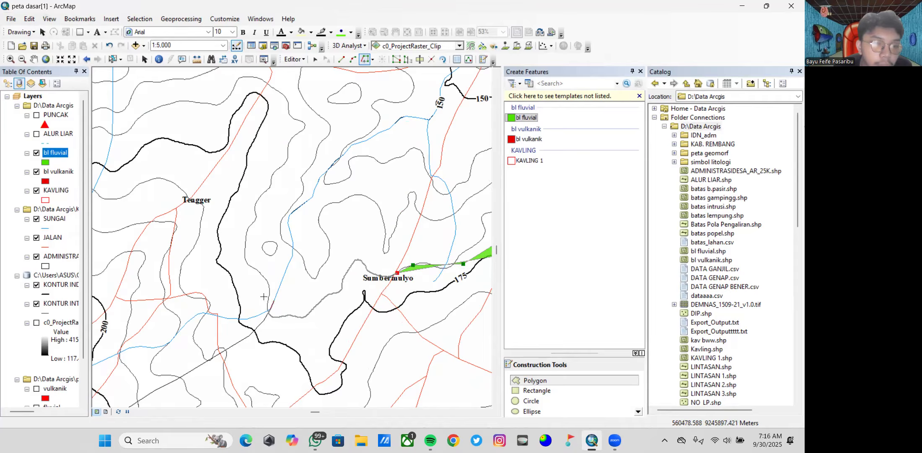
left_click(273, 318)
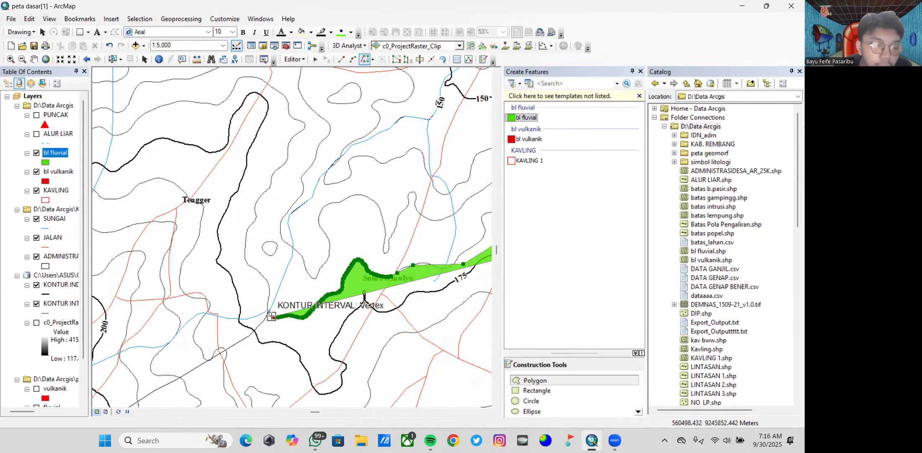
- Trace the contour's short bend to the vertex where it crosses the administrative boundary line beside the river
scroll(272, 317, "up", 3)
scroll(271, 314, "down", 4)
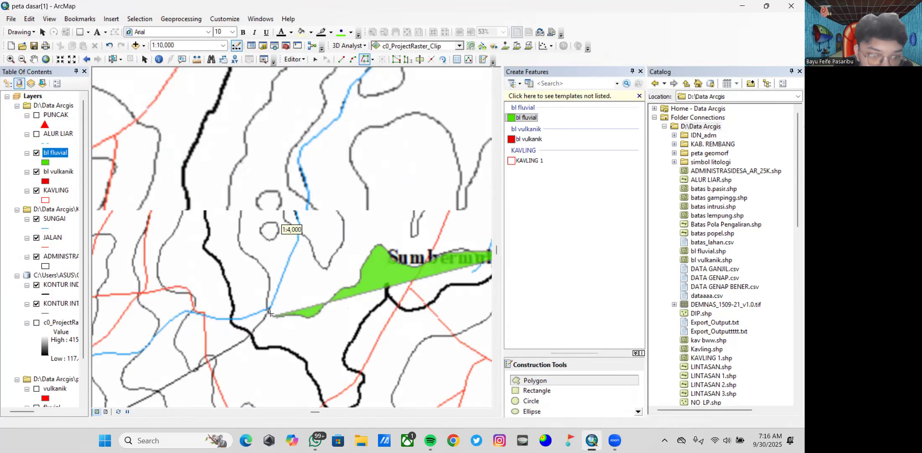
scroll(274, 312, "down", 2)
left_click(274, 318)
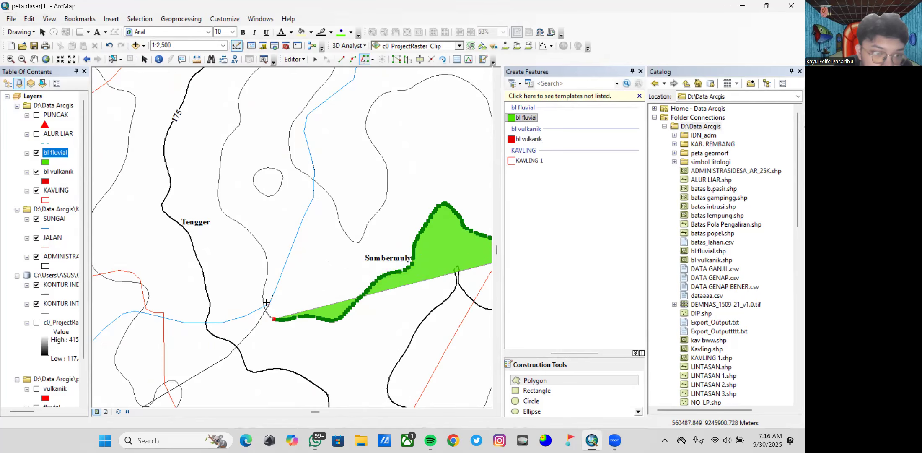
scroll(267, 312, "down", 5)
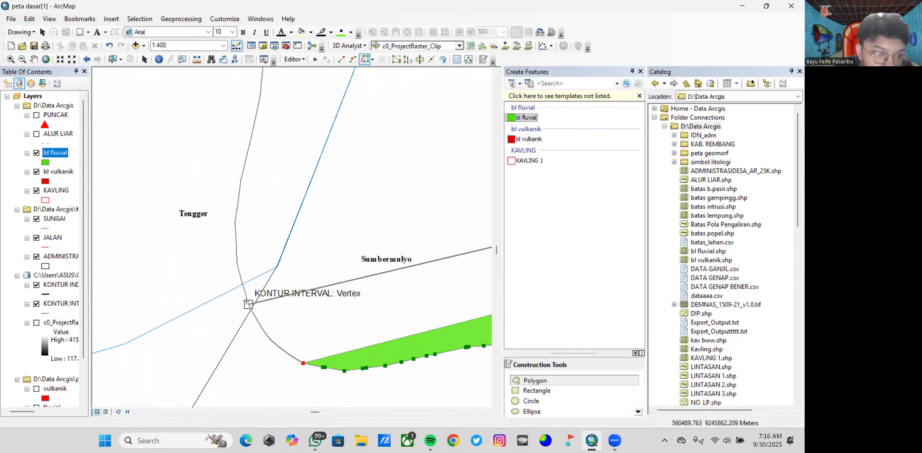
left_click(248, 303)
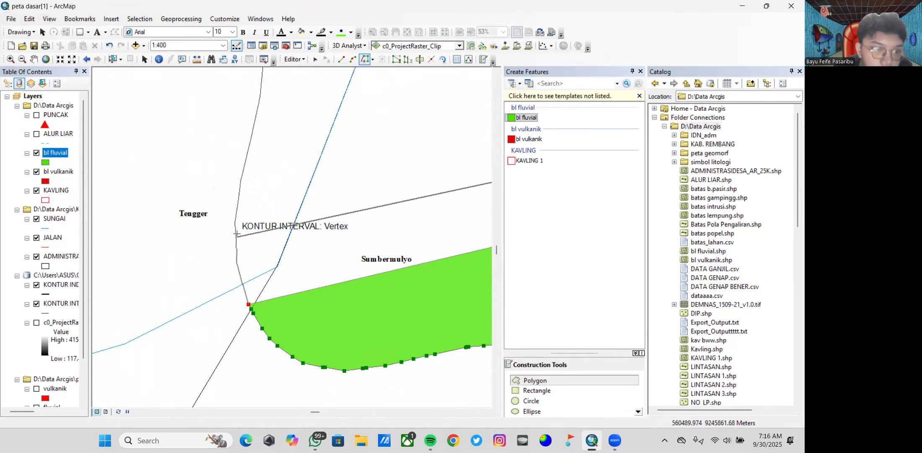
- Trace the interval contour northward from the river crossing, inside the 175 contour, to just east of that contour's northern tip
scroll(233, 207, "up", 5)
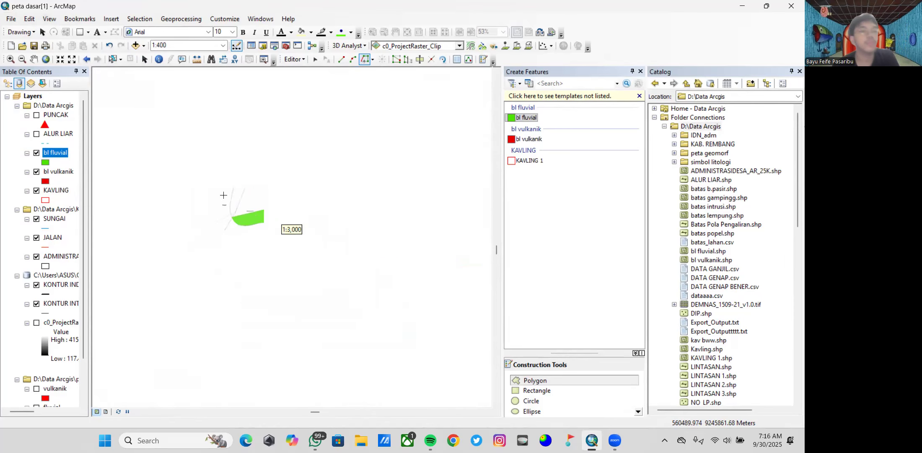
scroll(255, 212, "up", 1)
left_click_drag(256, 212, 306, 295)
scroll(280, 219, "up", 3)
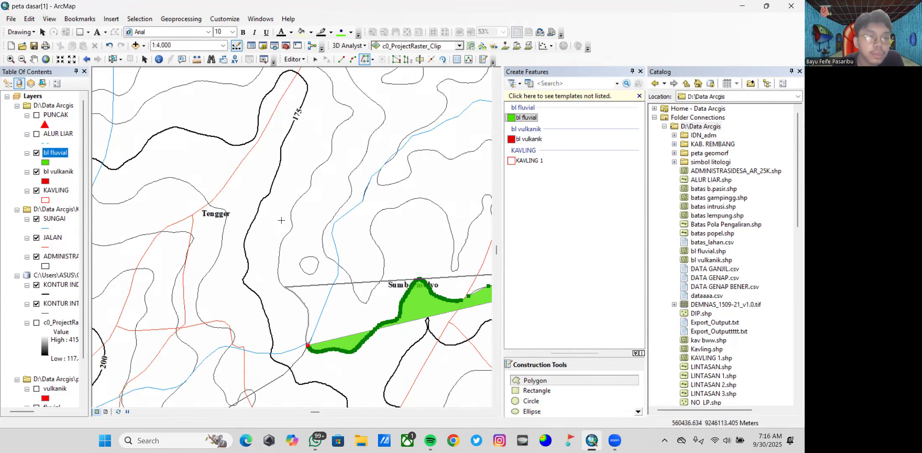
scroll(280, 219, "up", 1)
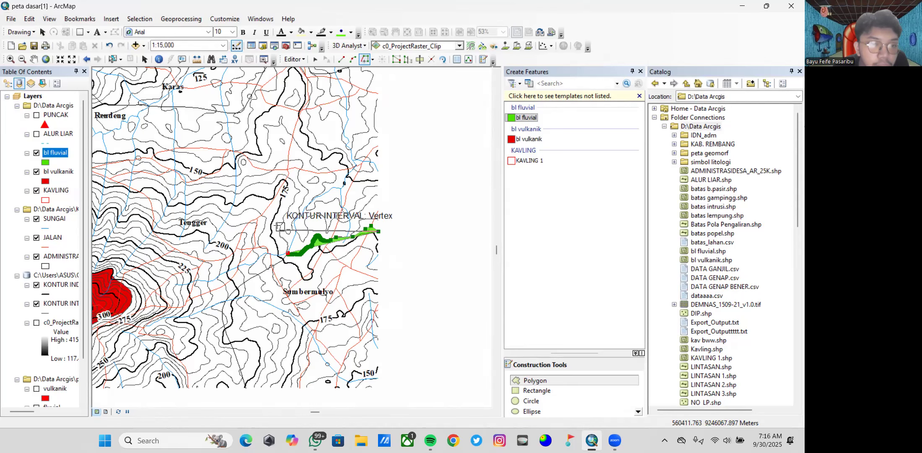
left_click(279, 225)
left_click(283, 216)
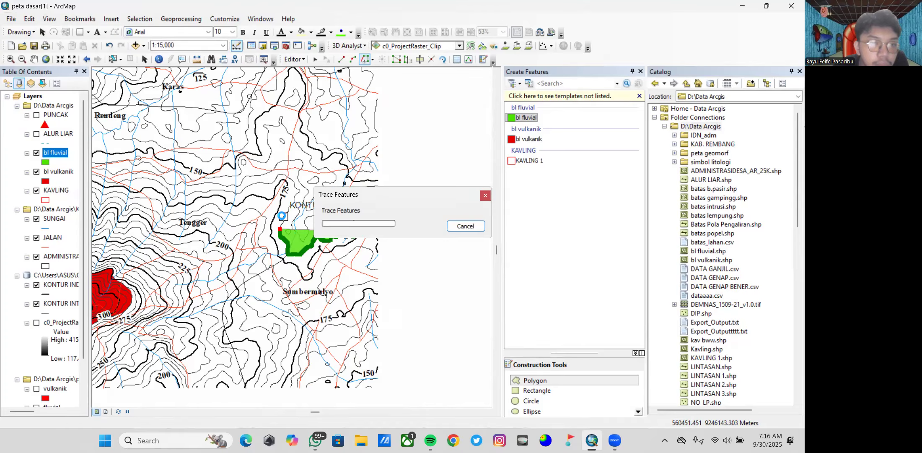
left_click(287, 210)
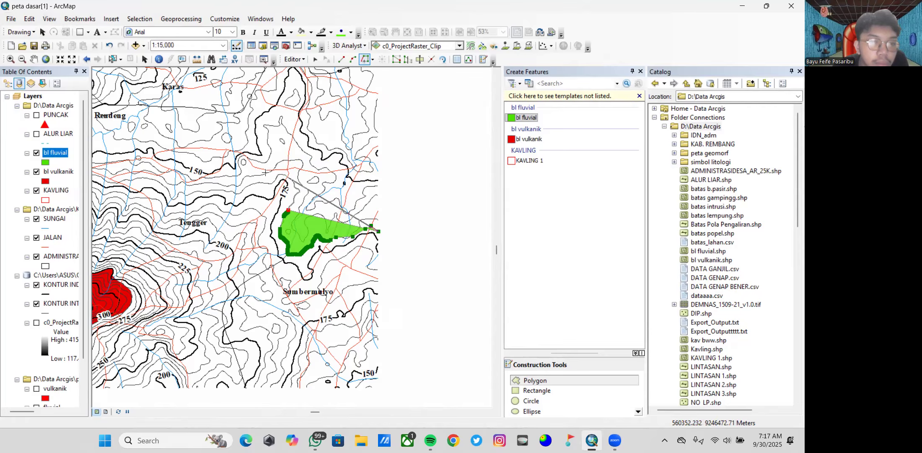
left_click(293, 179)
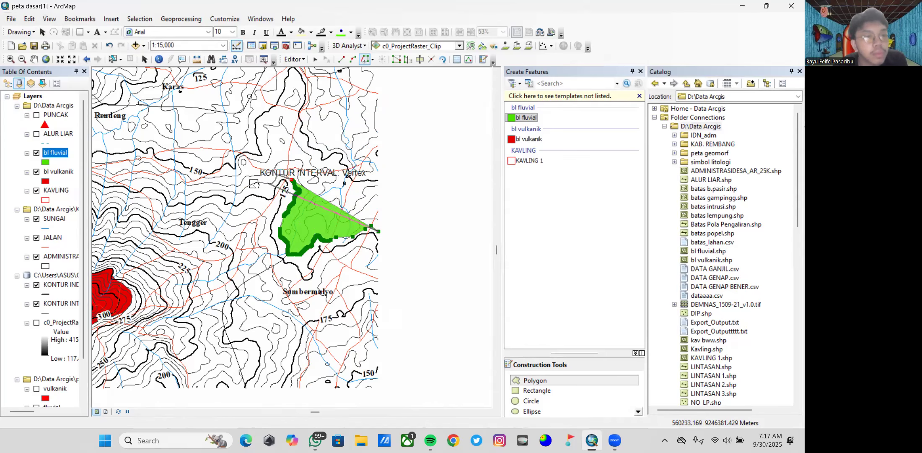
- Trace the contour around the northern tip of the 175 contour and end the trace on its western side
scroll(256, 184, "down", 3)
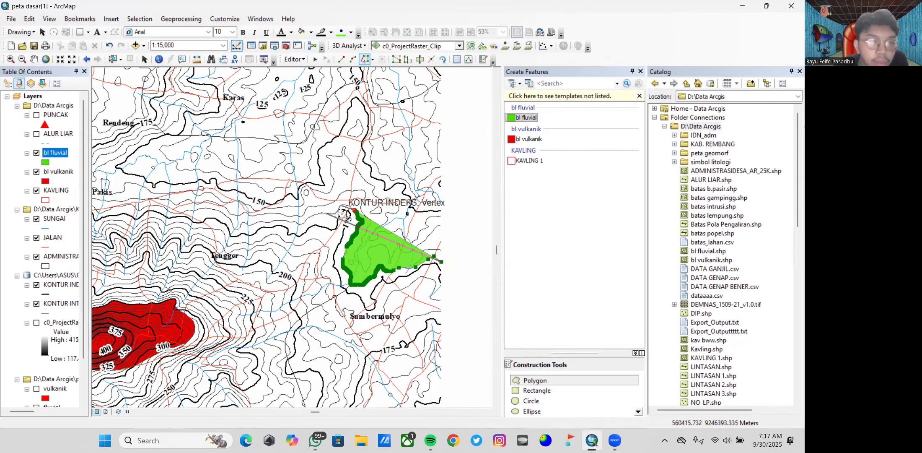
left_click(335, 212)
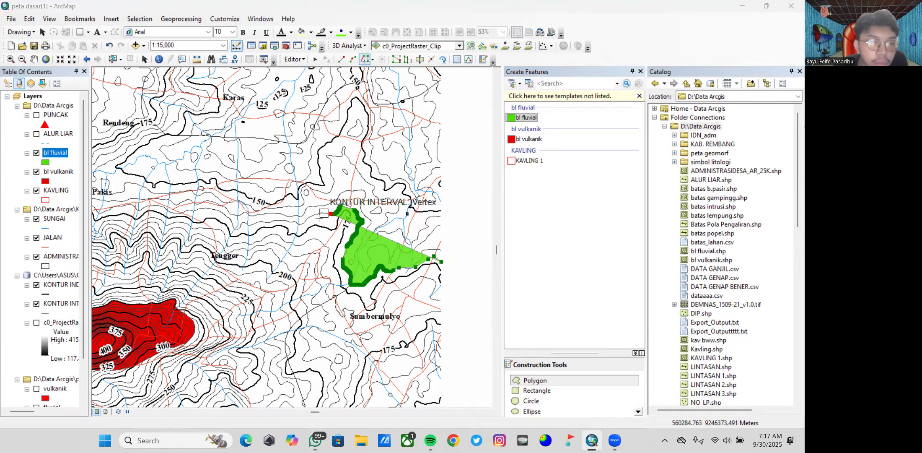
left_click(324, 213)
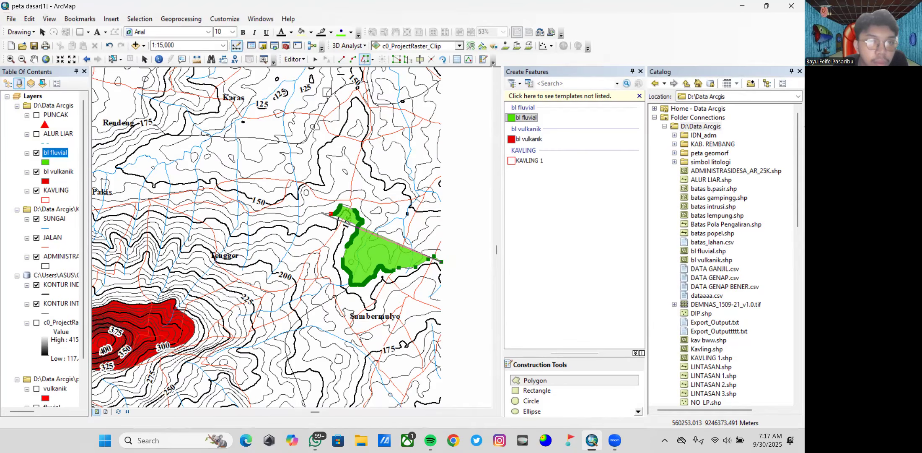
- With the Straight Segment tool, place polygon vertices westward from the 175 contour's tip to the river north of Tengger
left_click(341, 59)
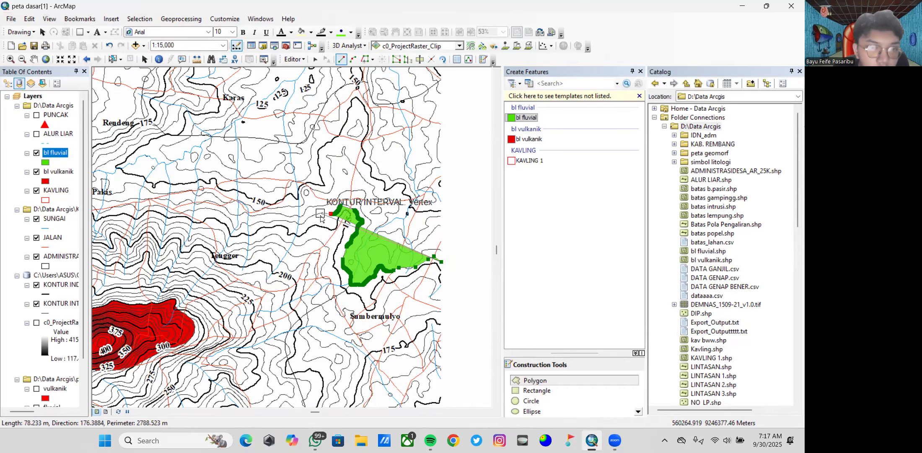
left_click(321, 213)
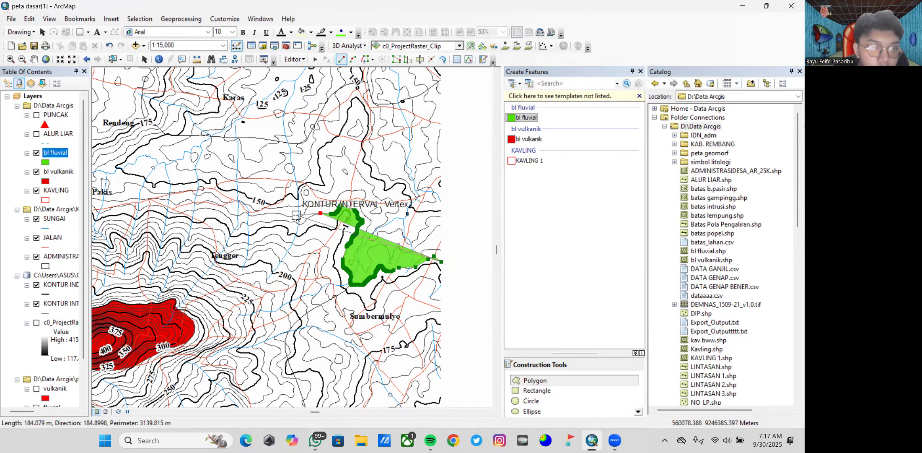
left_click(307, 220)
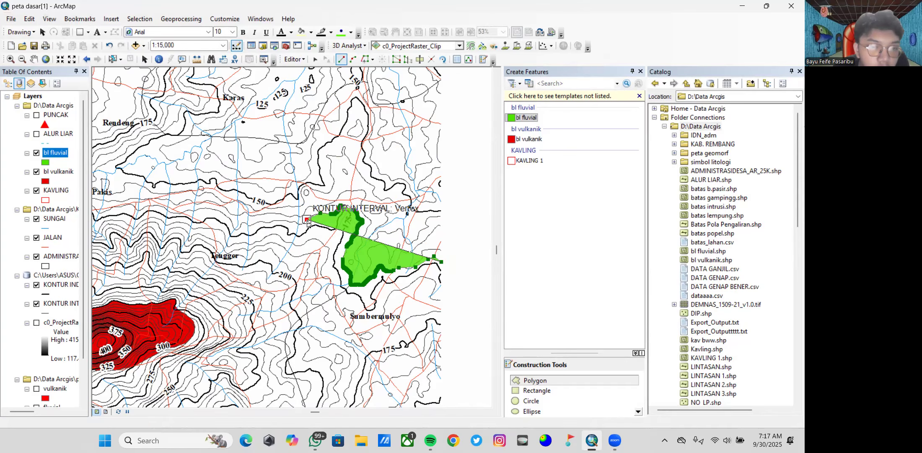
left_click(301, 225)
left_click(288, 222)
left_click(264, 221)
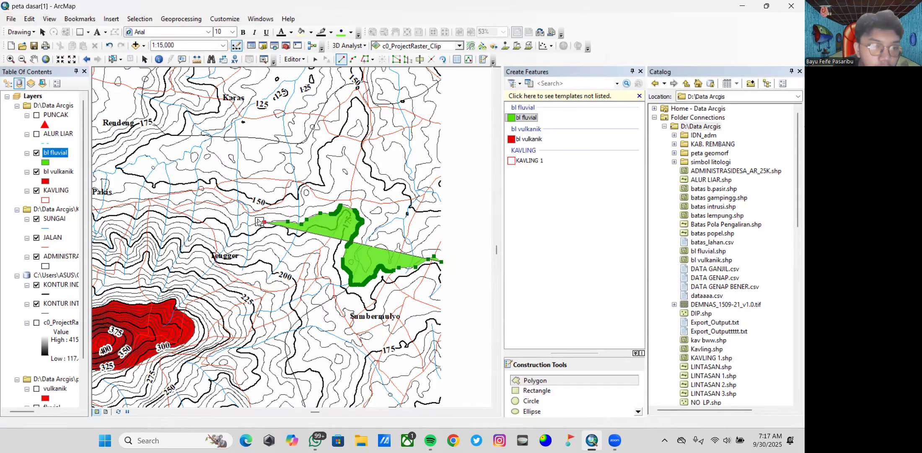
left_click(245, 223)
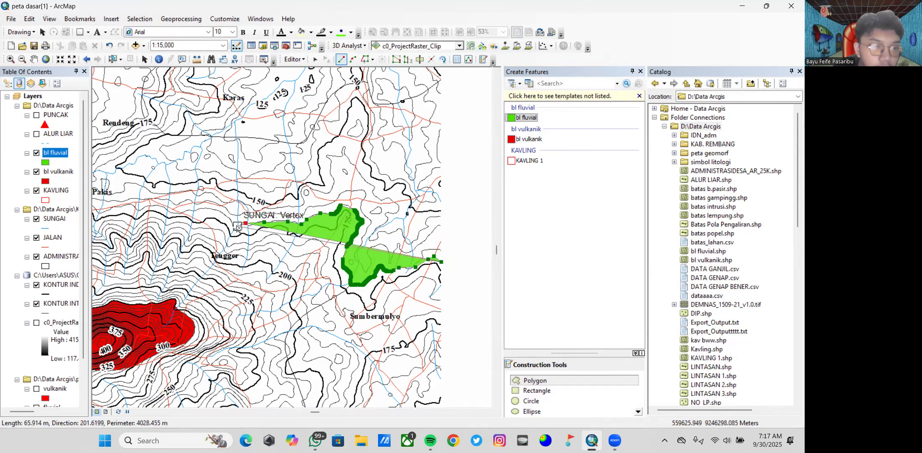
left_click(234, 228)
- Extend the polygon northwest from the river with vertices south of the 150 contour, ending just east of Pakis
left_click(218, 210)
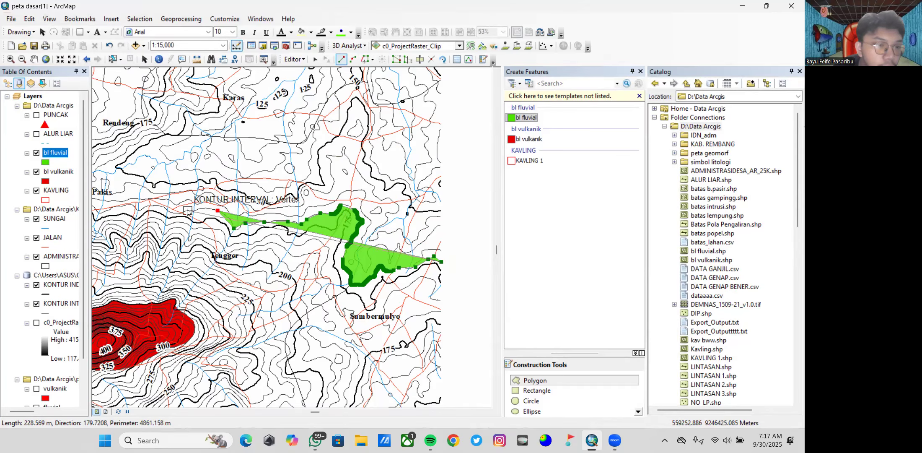
left_click(188, 211)
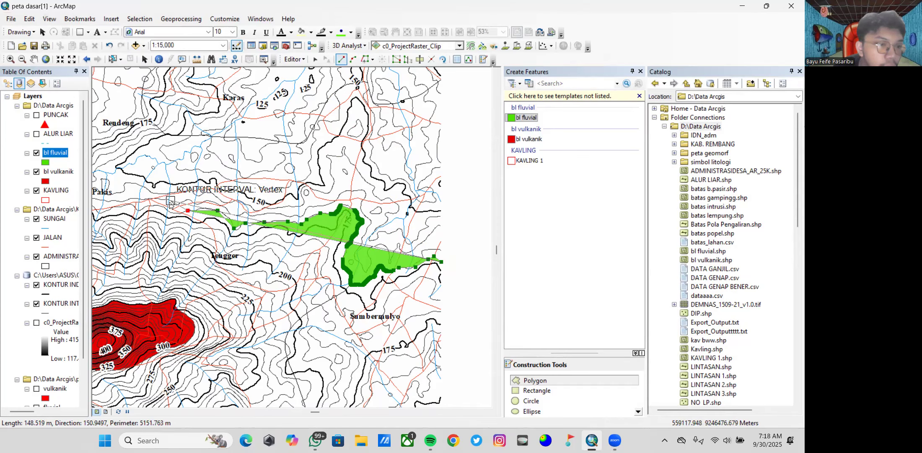
left_click(170, 202)
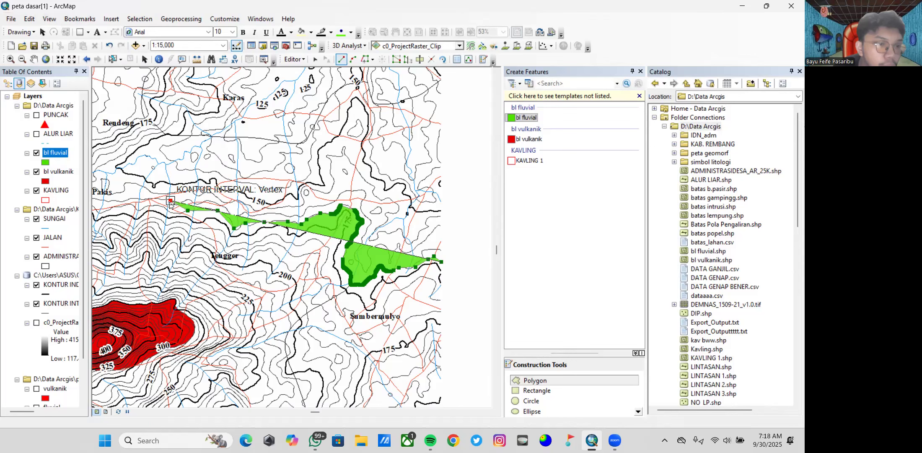
left_click(142, 200)
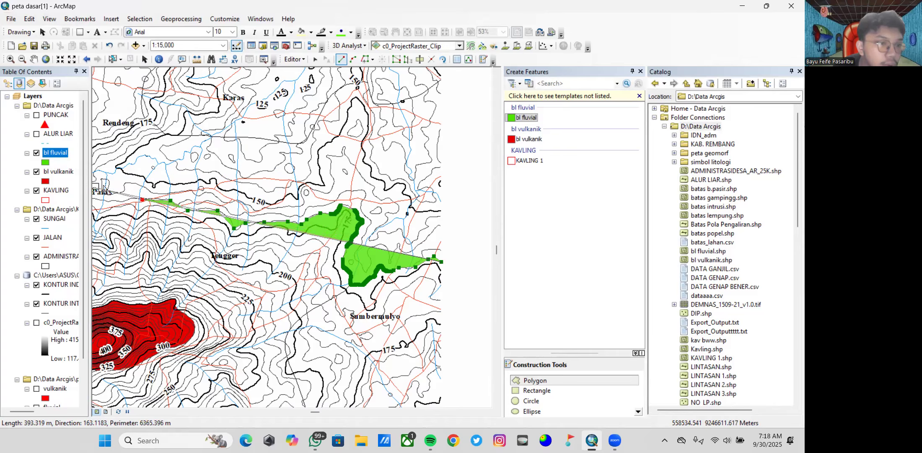
- Continue the boundary west past Pakis to the map's western edge, then north along the edge to the interval contour's endpoint
left_click_drag(105, 189, 286, 202)
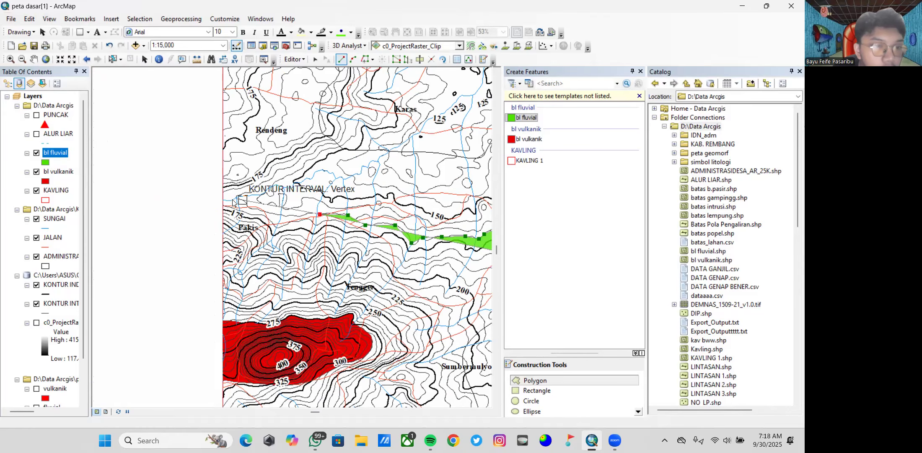
left_click(307, 214)
left_click(275, 214)
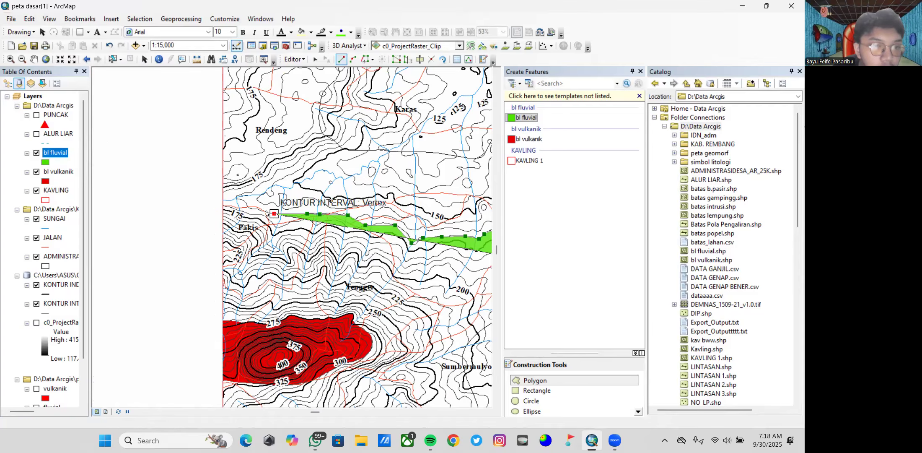
left_click(222, 205)
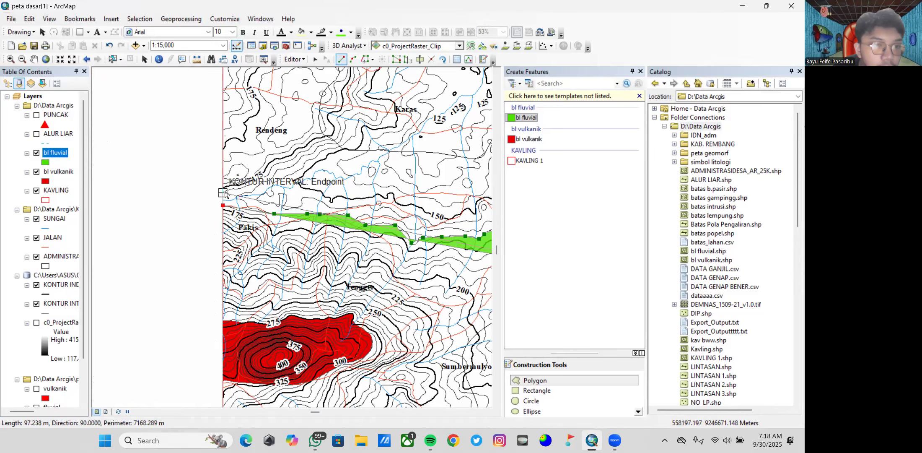
left_click(223, 193)
- Place vertices northeast from the map's western edge along the contour beside the 175 label south of Rendeng
left_click(250, 184)
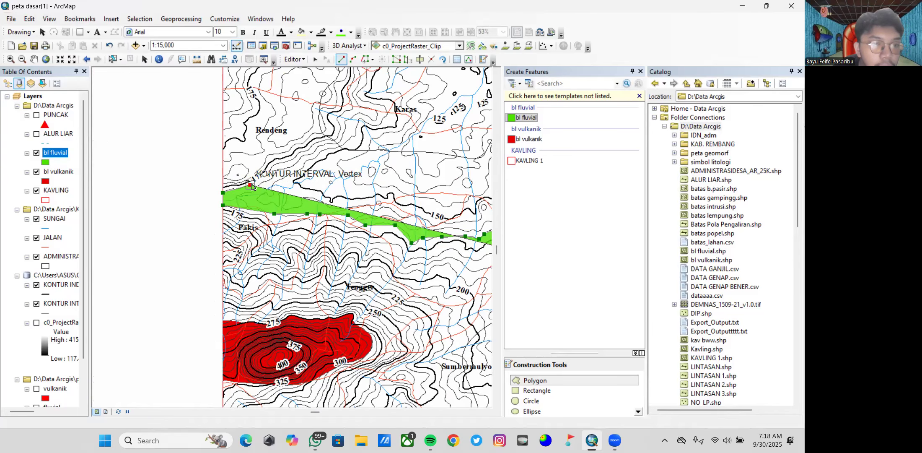
left_click(268, 174)
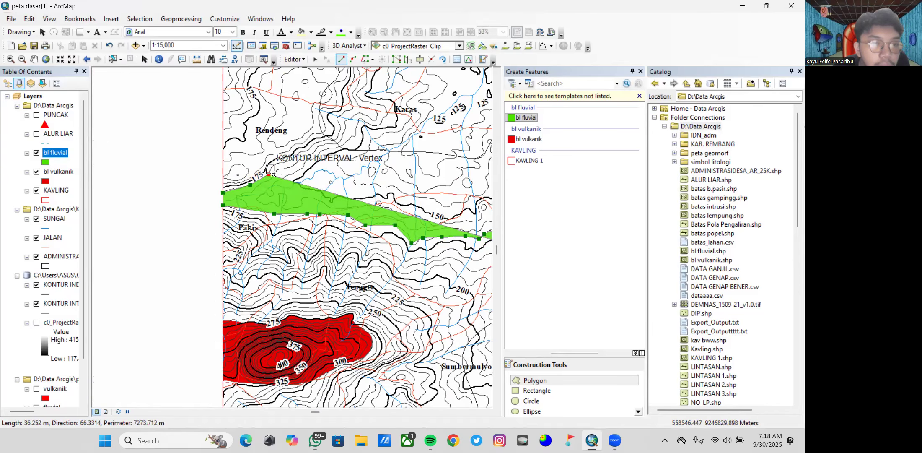
left_click(271, 169)
left_click(276, 164)
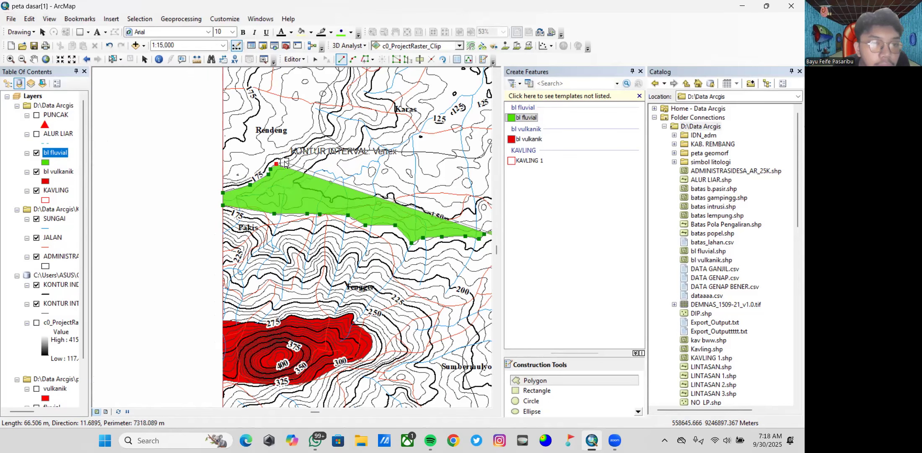
- Delete the last placed vertices beside the 175 label one by one, back to the vertex on the map's western edge
left_click_drag(303, 155, 194, 227)
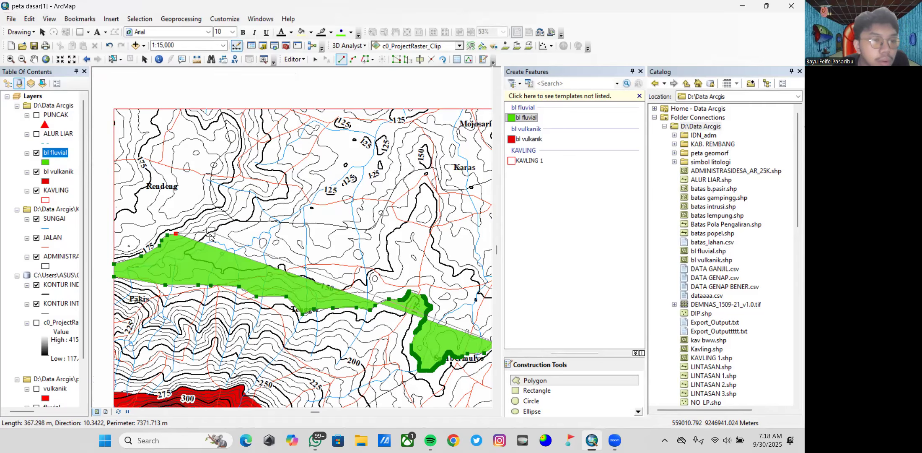
right_click(176, 236)
left_click(201, 265)
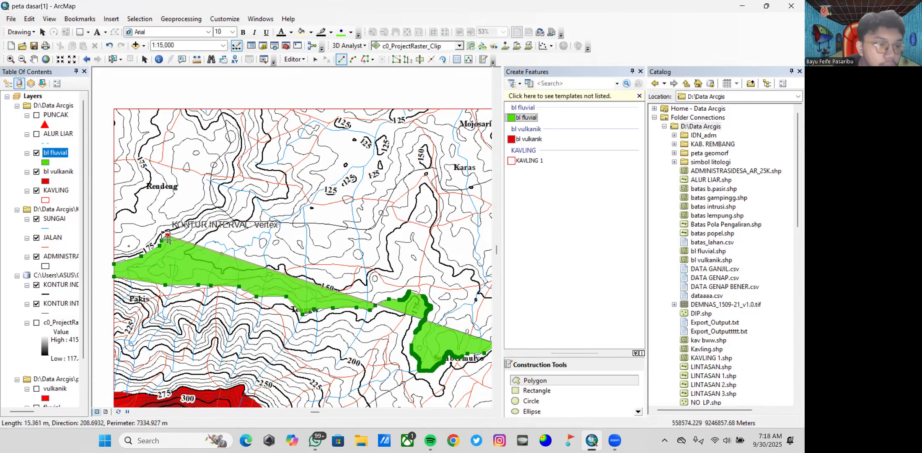
right_click(168, 236)
left_click(201, 266)
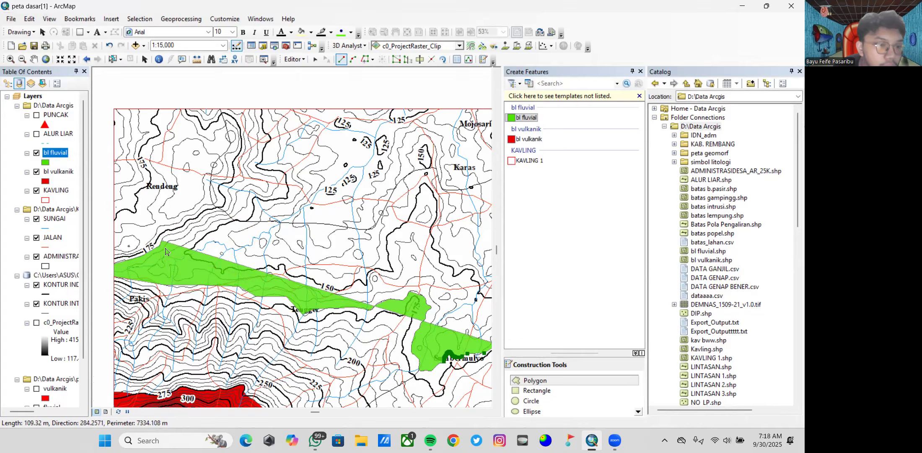
right_click(163, 243)
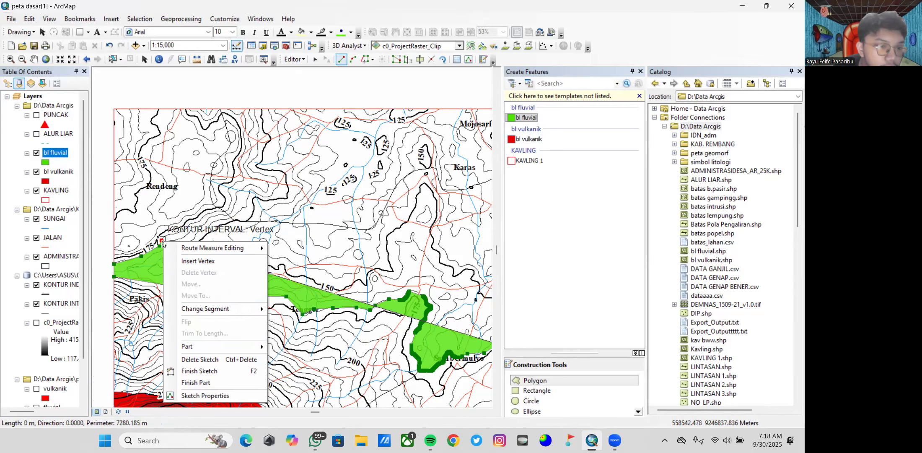
right_click(162, 242)
left_click(188, 273)
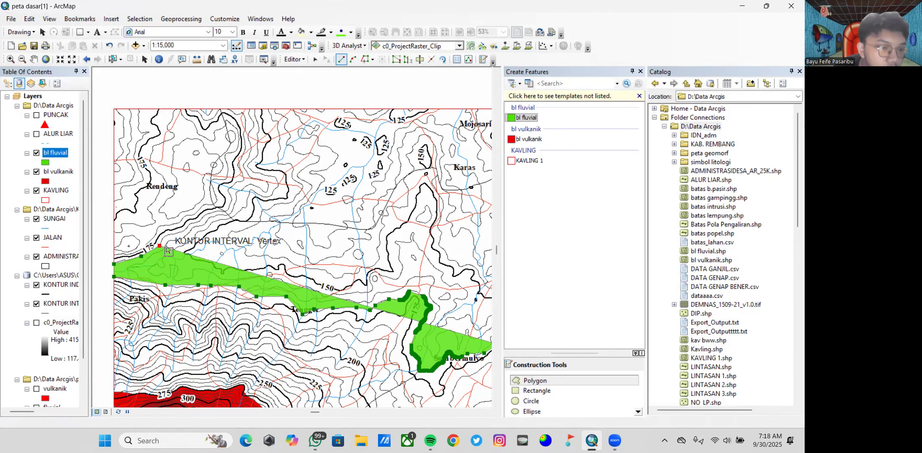
right_click(160, 247)
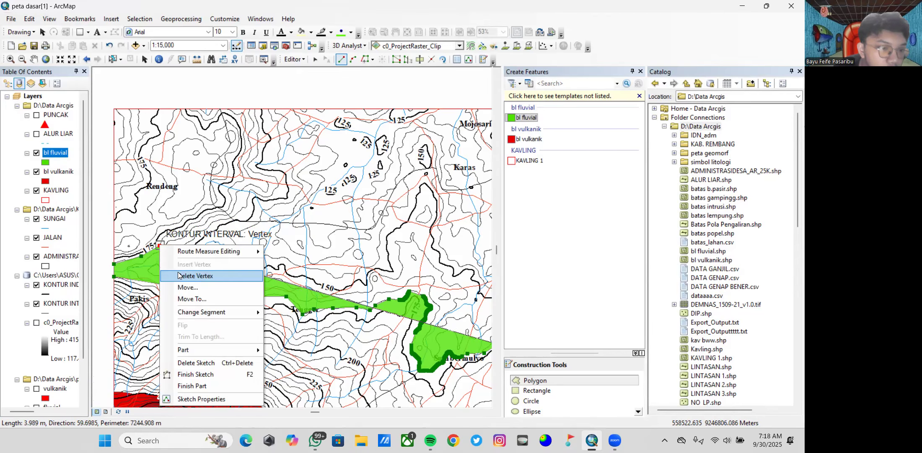
left_click(187, 276)
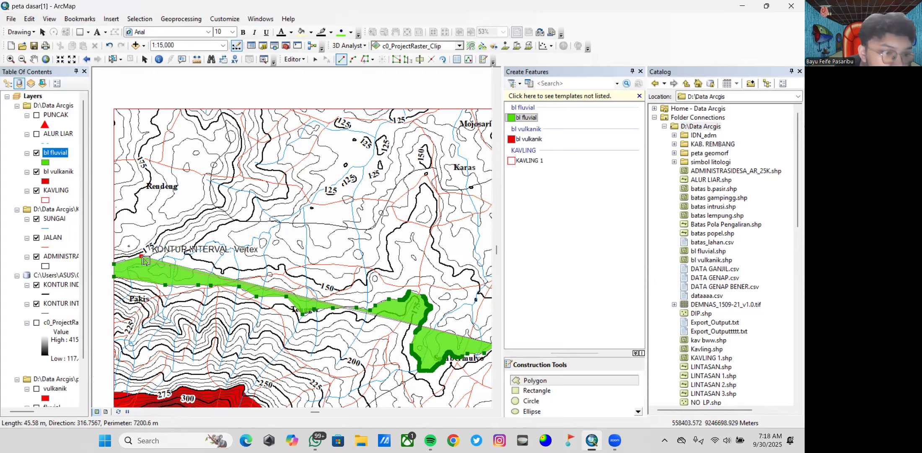
right_click(141, 256)
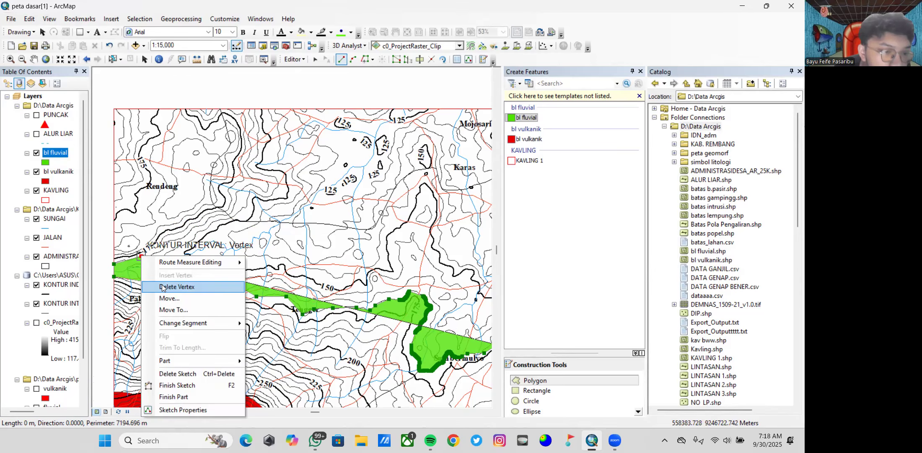
left_click(163, 288)
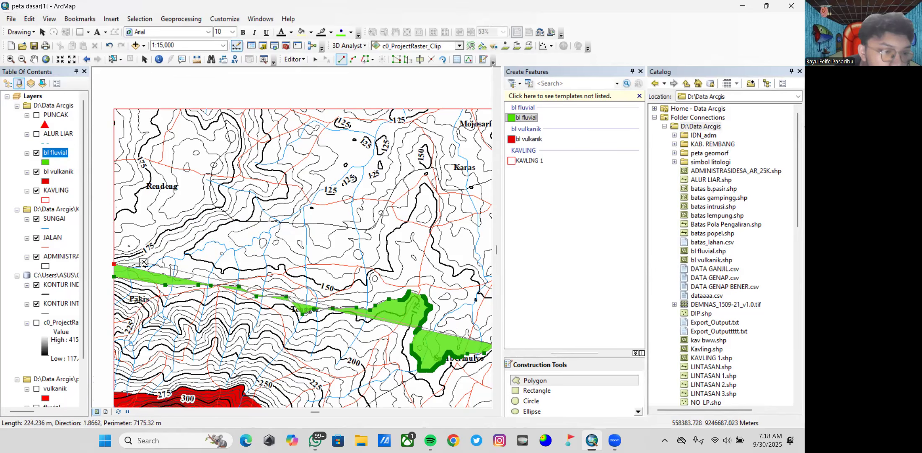
- Trace the fluvial polygon northeast from the map's western edge along the contour below the 175 label, ending southeast of Rendeng
left_click(145, 259)
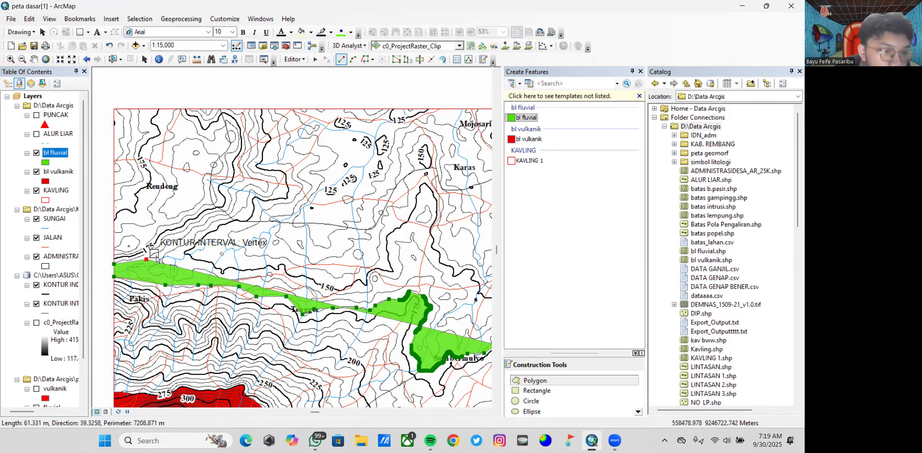
left_click(160, 251)
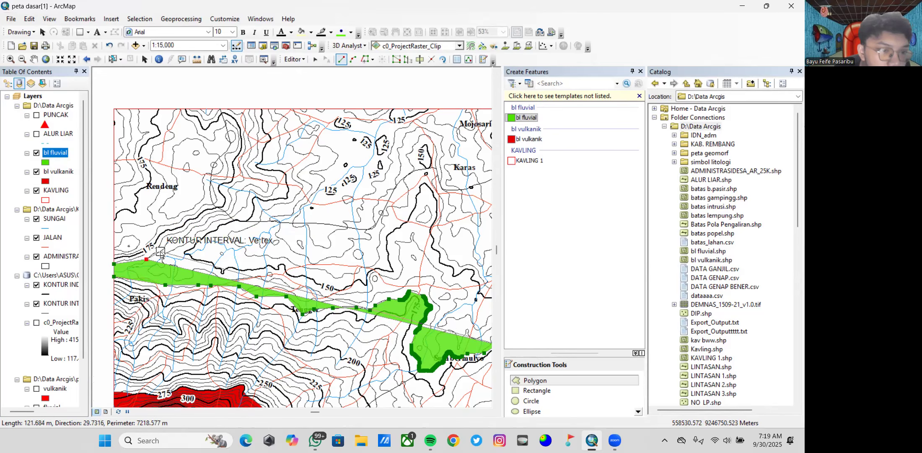
left_click(176, 248)
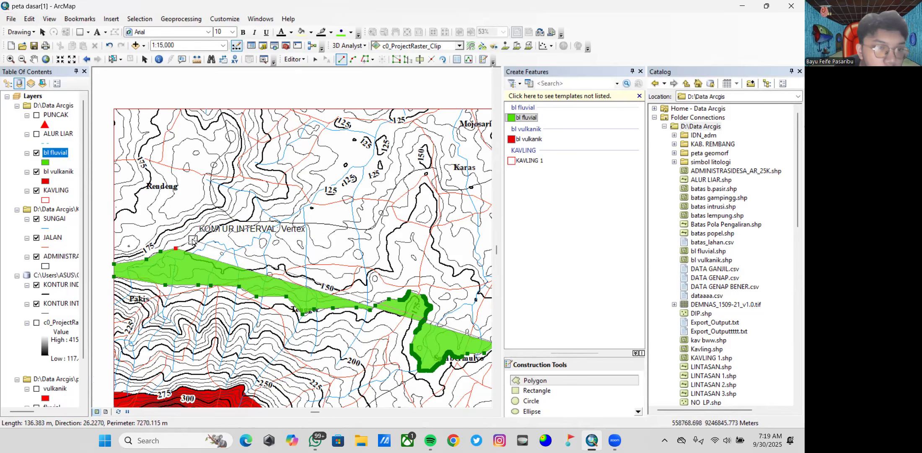
left_click(193, 240)
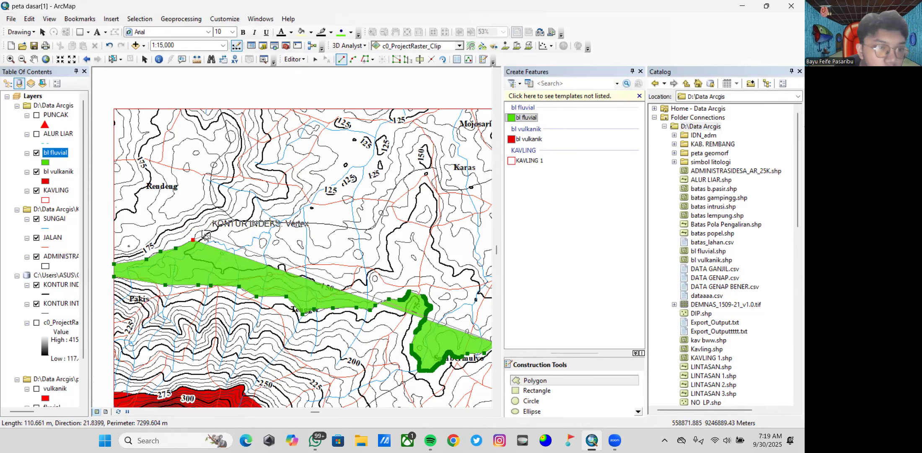
left_click(206, 234)
left_click(231, 221)
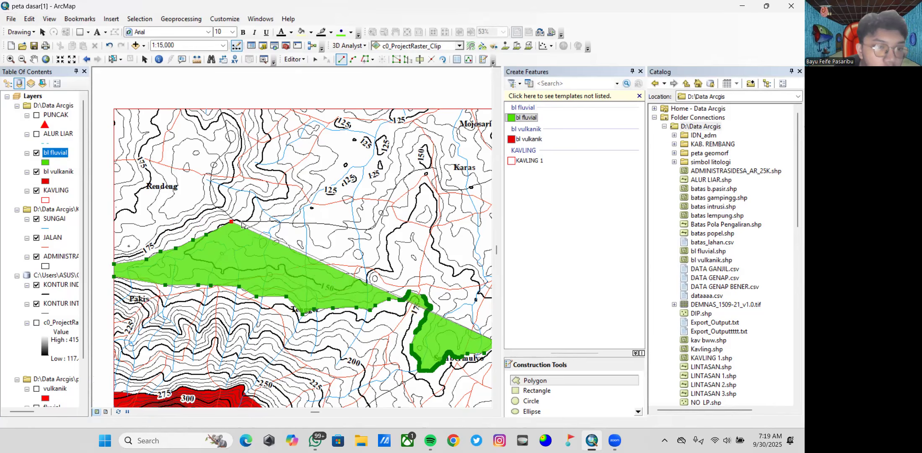
left_click(252, 215)
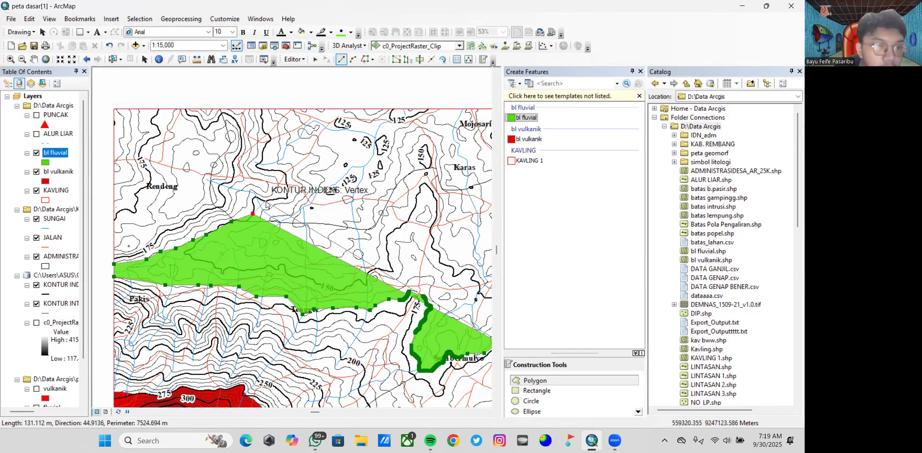
- Continue the boundary around the contour bulge east of Rendeng, ending at its northeastern bend beside the road
left_click(253, 198)
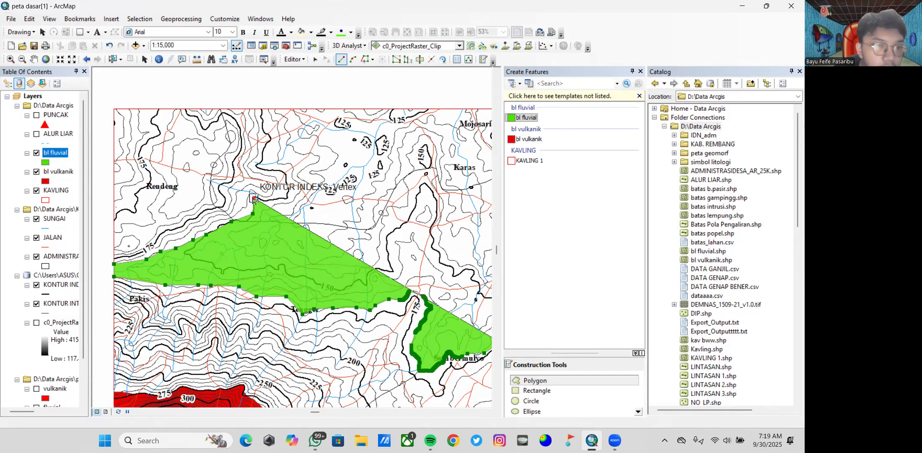
left_click(269, 200)
left_click(280, 198)
left_click(287, 194)
left_click(287, 185)
left_click(284, 172)
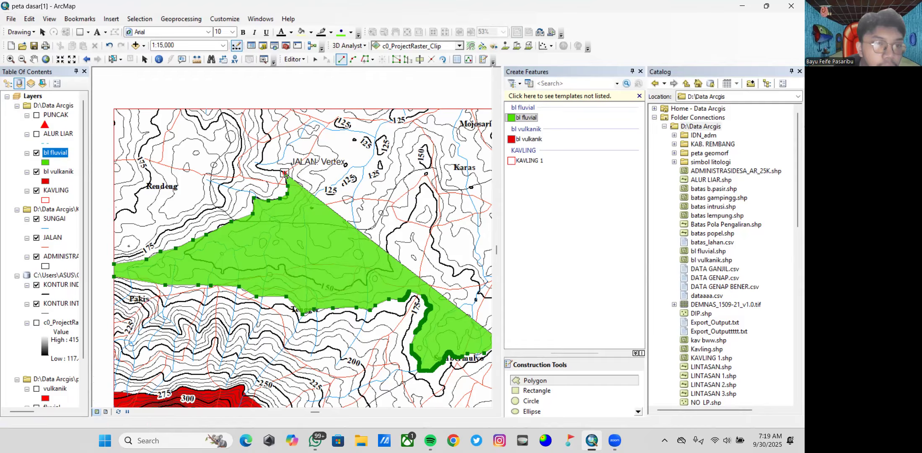
- Extend the boundary northwest along the index contour, then north to the map's northern edge
left_click(261, 162)
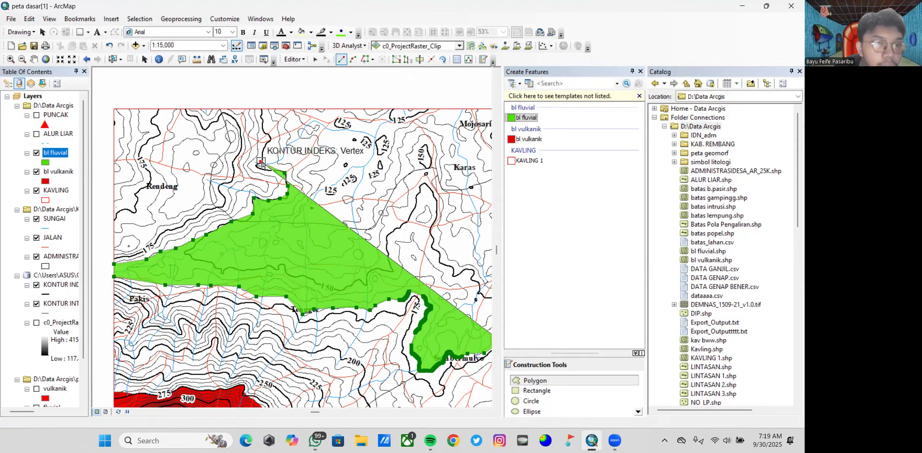
left_click(266, 144)
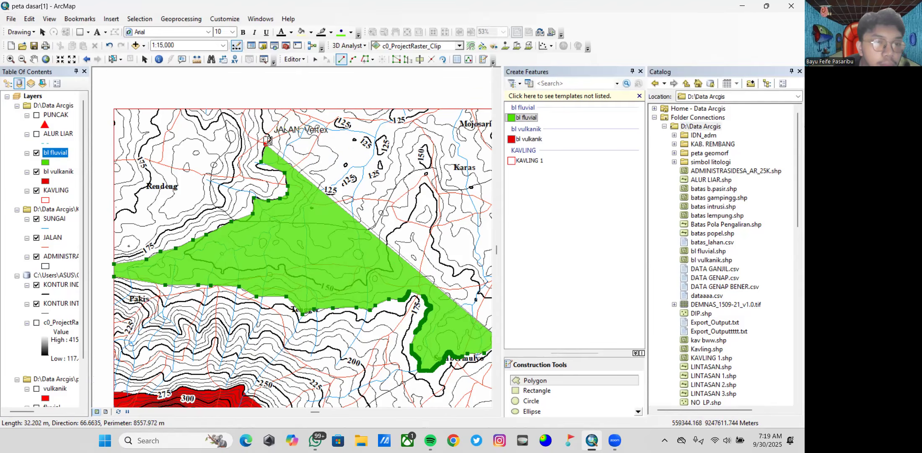
left_click(262, 124)
left_click(261, 109)
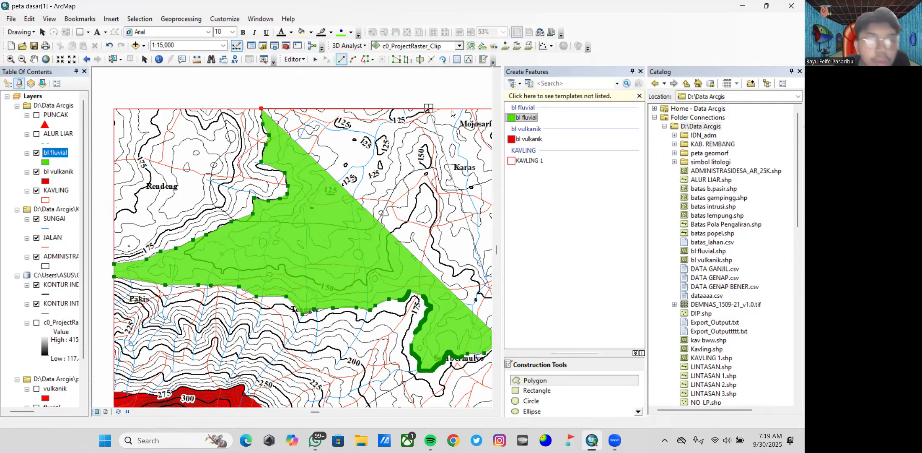
- Run the boundary east along the northern edge and finish the fluvial polygon at the map's northeast corner
key("Right")
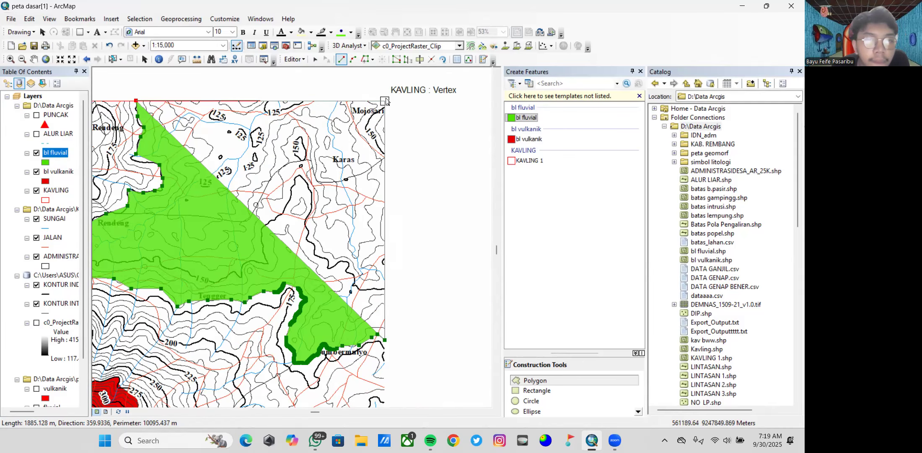
left_click(385, 100)
double_click(386, 101)
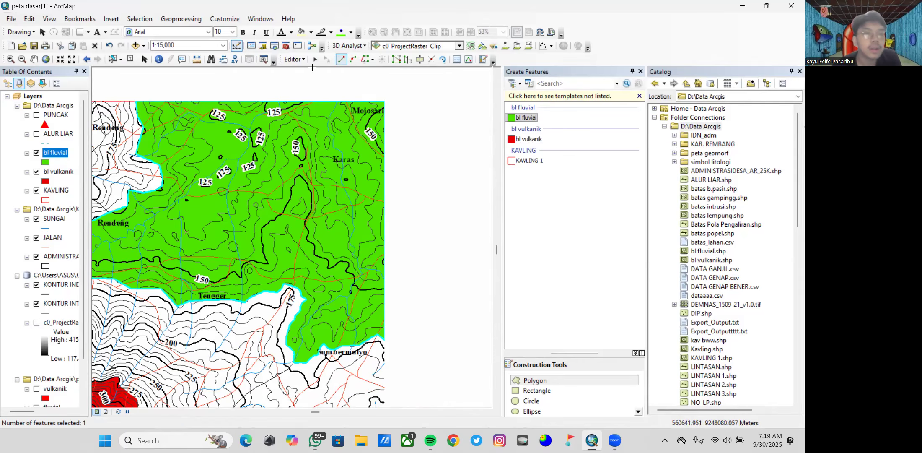
- Stop editing and save the fluvial polygon edits, with the whole map in view at 1:25,000
left_click(294, 59)
left_click(308, 84)
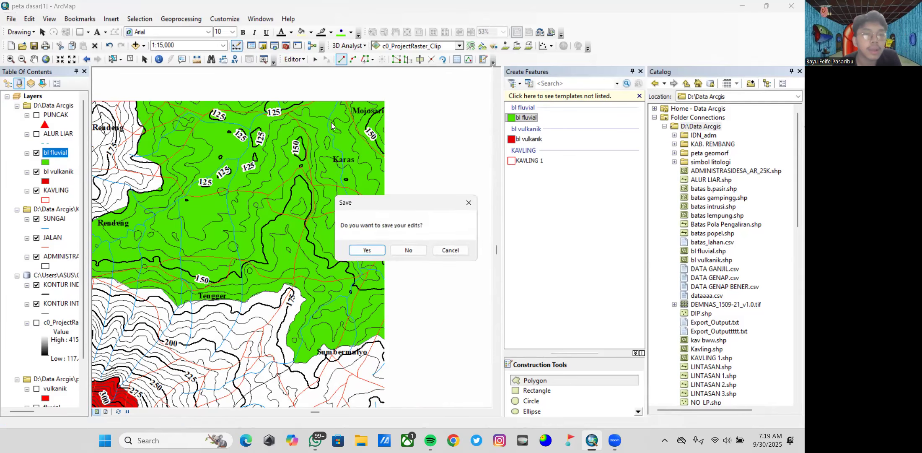
left_click(367, 252)
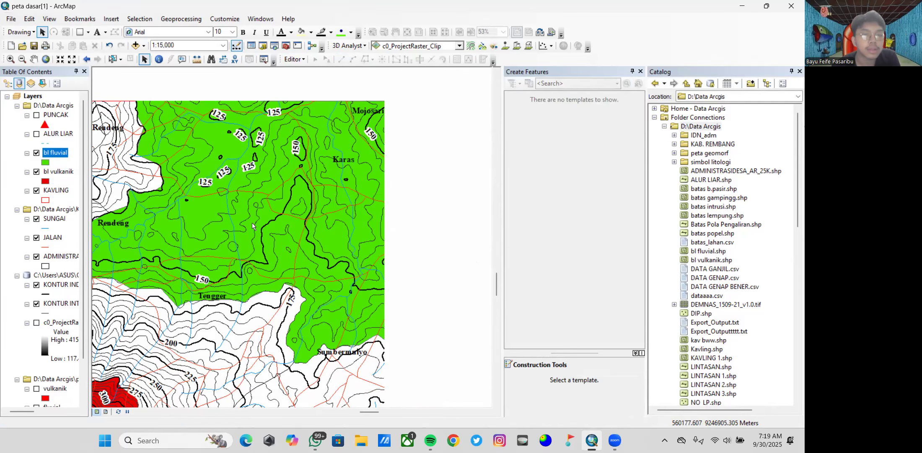
scroll(252, 222, "up", 2)
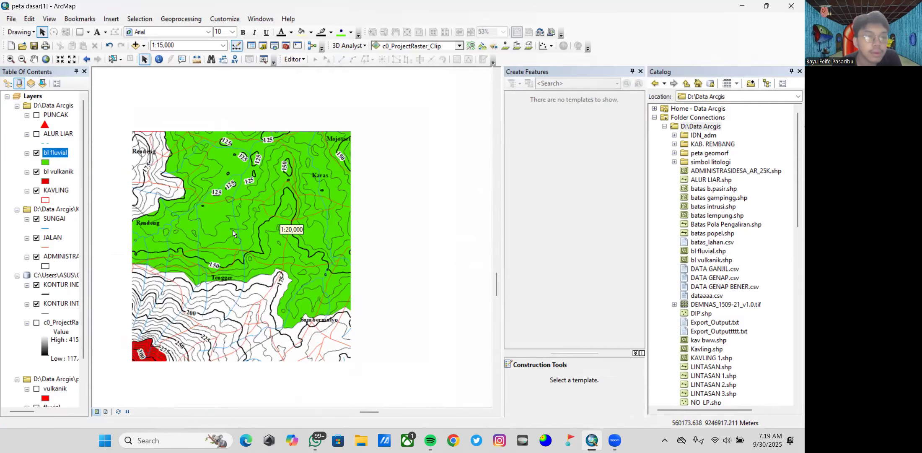
scroll(233, 230, "down", 3)
left_click_drag(328, 184, 327, 182)
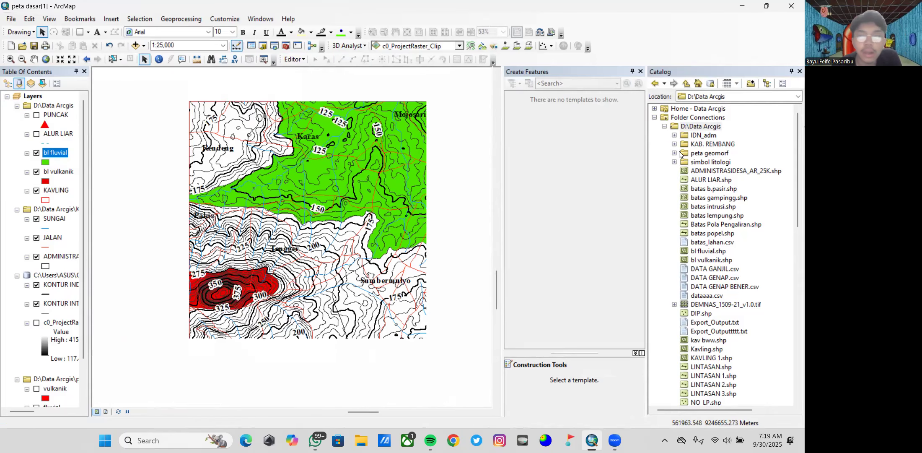
- Start a new shapefile in the D:\Data Arcgis folder and name it bl denudasional
right_click(695, 120)
right_click(693, 125)
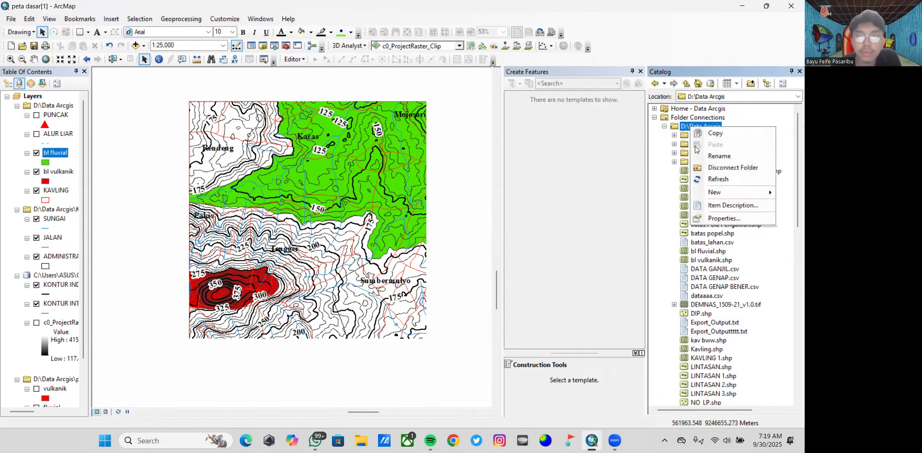
mouse_move(713, 194)
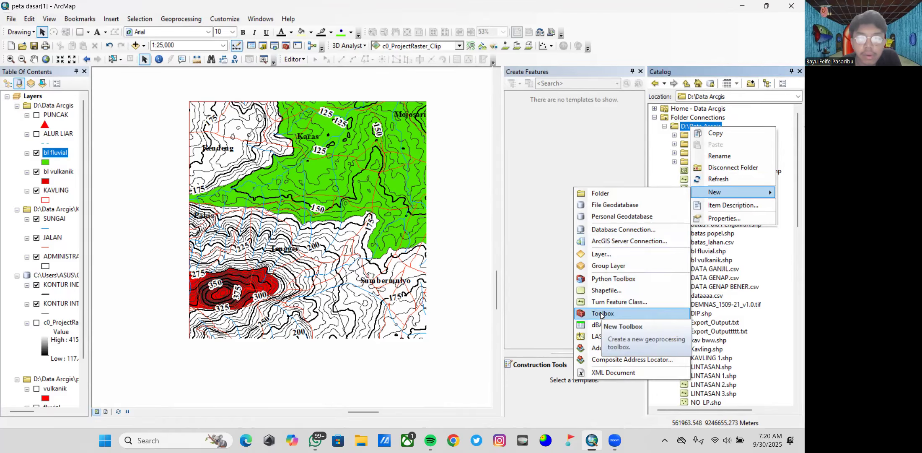
left_click(617, 290)
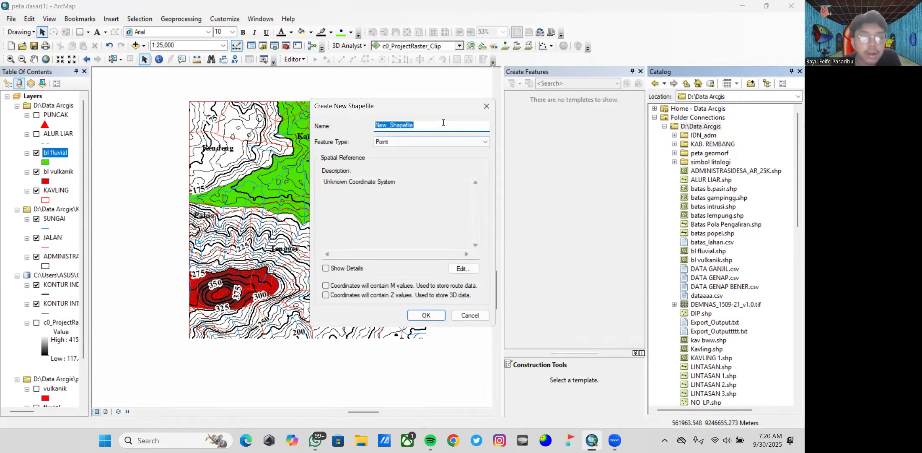
type("de")
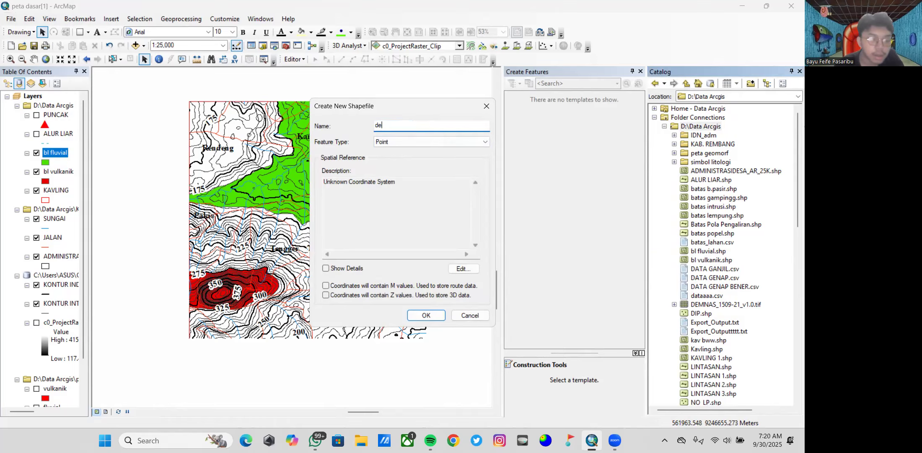
type("nu")
key("BackSpace")
key("BackSpace")
key("BackSpace")
key("BackSpace")
type("bl denudasio")
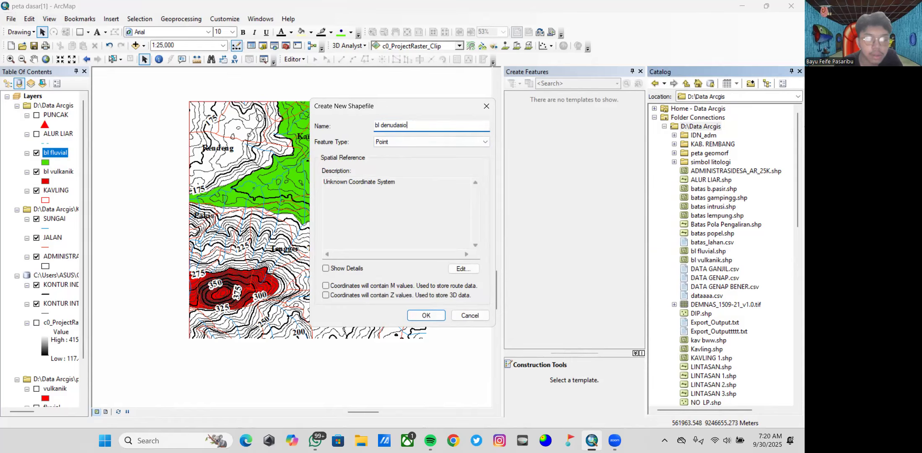
type("nal")
- Create the shapefile as a Polygon feature type with the WGS 1984 UTM Zone 49S coordinate system
left_click(439, 141)
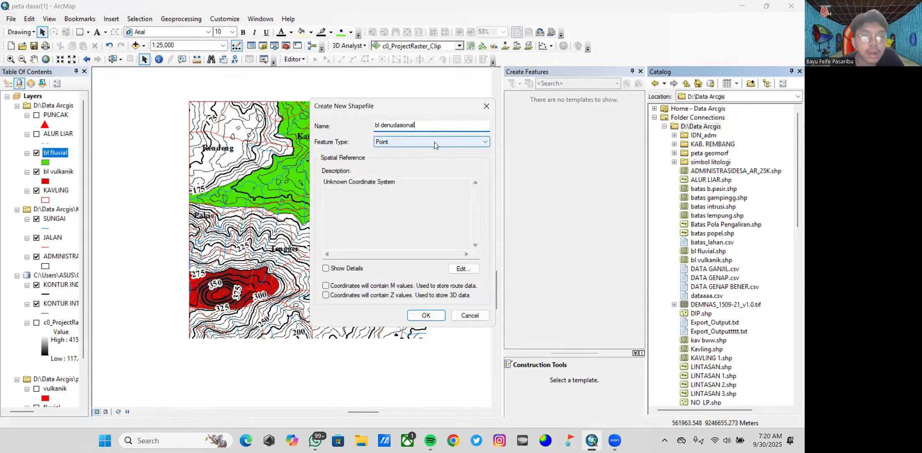
left_click(416, 165)
left_click(463, 268)
left_click(381, 137)
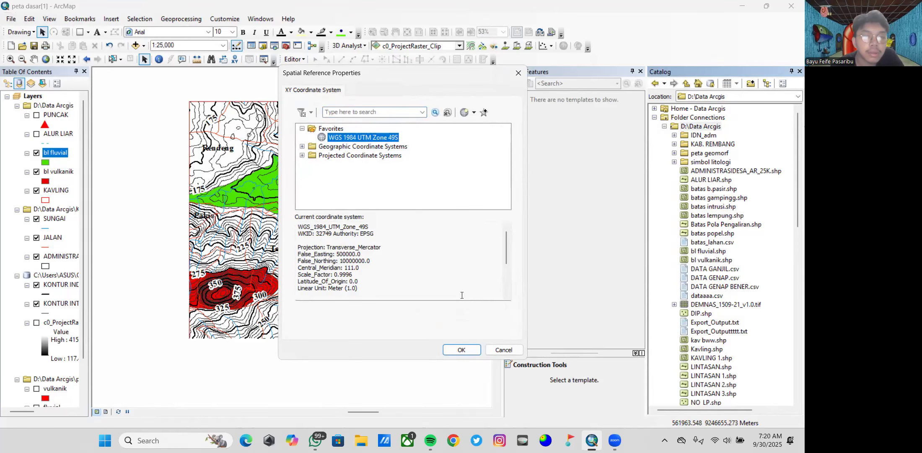
left_click(461, 349)
left_click(427, 315)
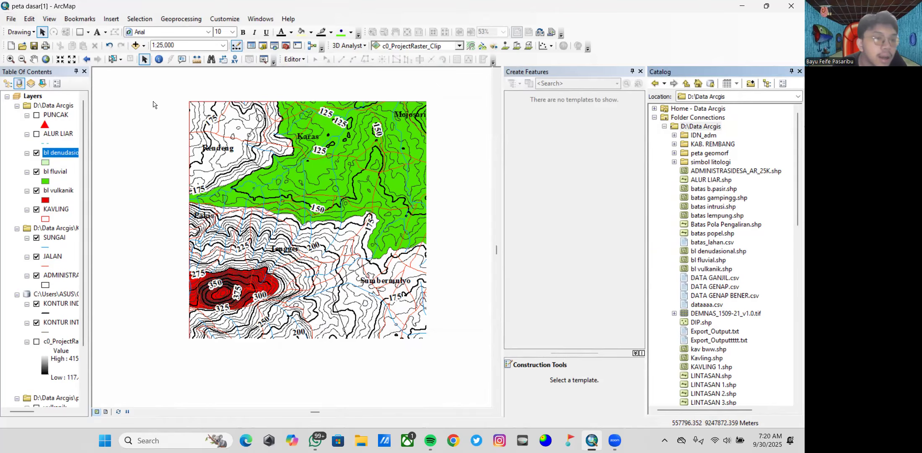
- Change the bl denudasional layer's fill color to brown
left_click(63, 153)
right_click(64, 155)
left_click(45, 162)
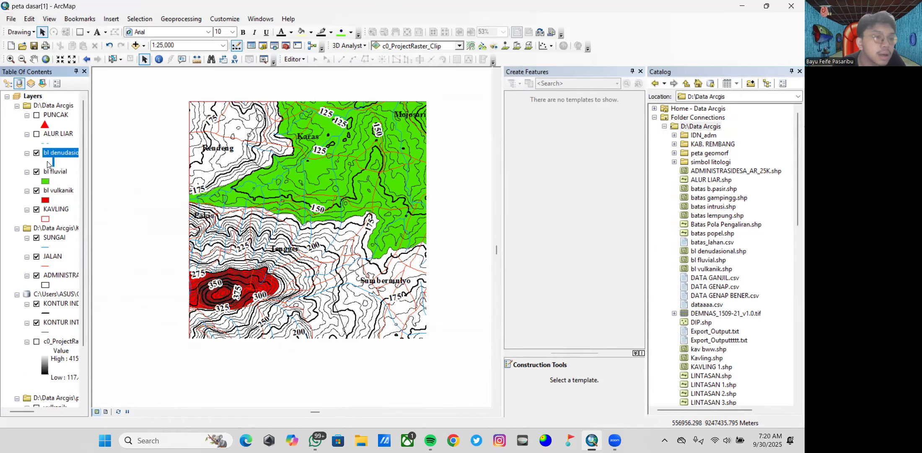
left_click(763, 151)
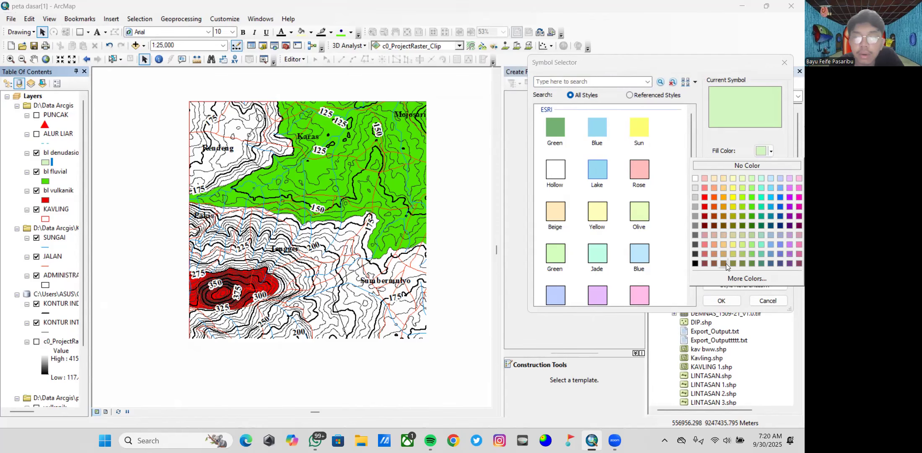
left_click(724, 264)
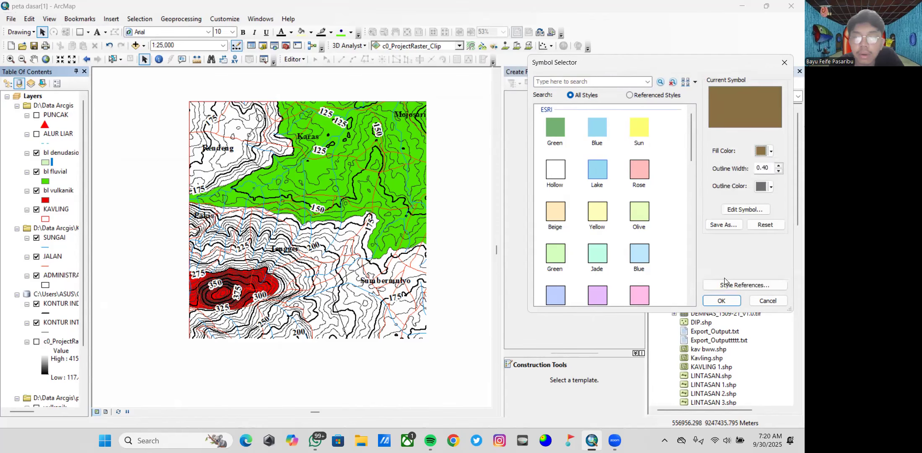
left_click(722, 301)
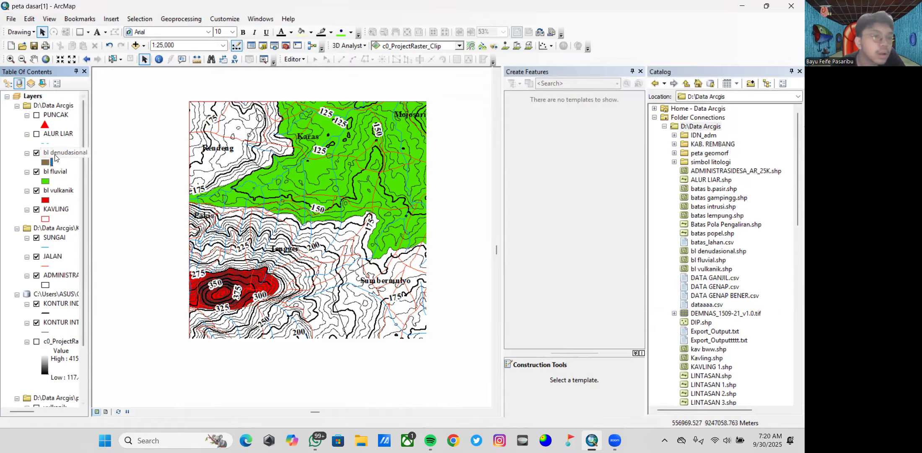
- Start an edit session on the bl denudasional layer and choose its template for drawing polygons
right_click(55, 154)
mouse_move(94, 280)
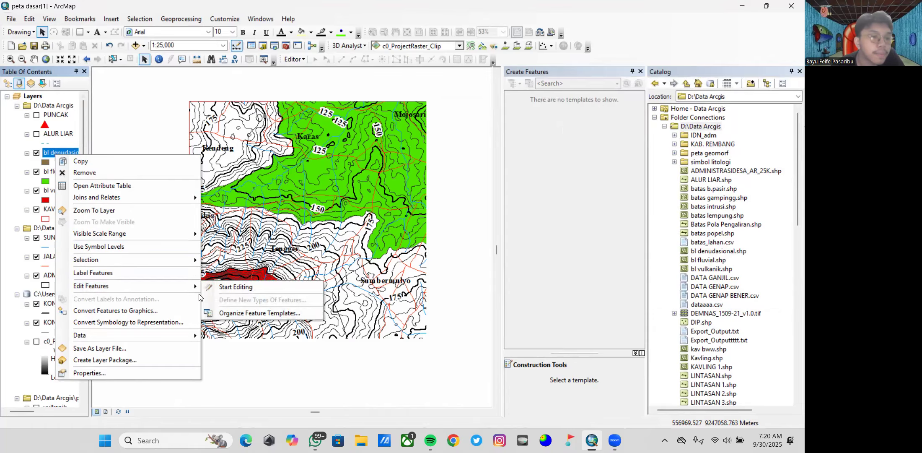
left_click(235, 287)
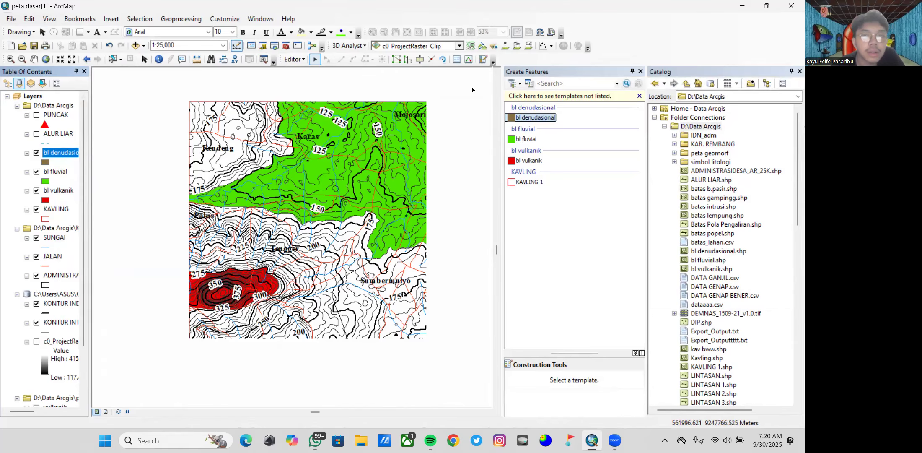
left_click(535, 117)
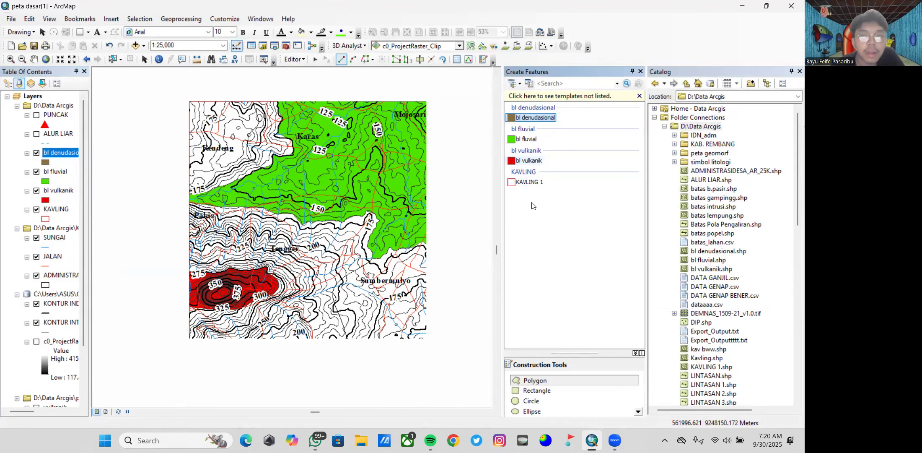
- Draw a square bl denudasional polygon about 3,000 m per side, snapped to the corners of the whole map plot
left_click(113, 59)
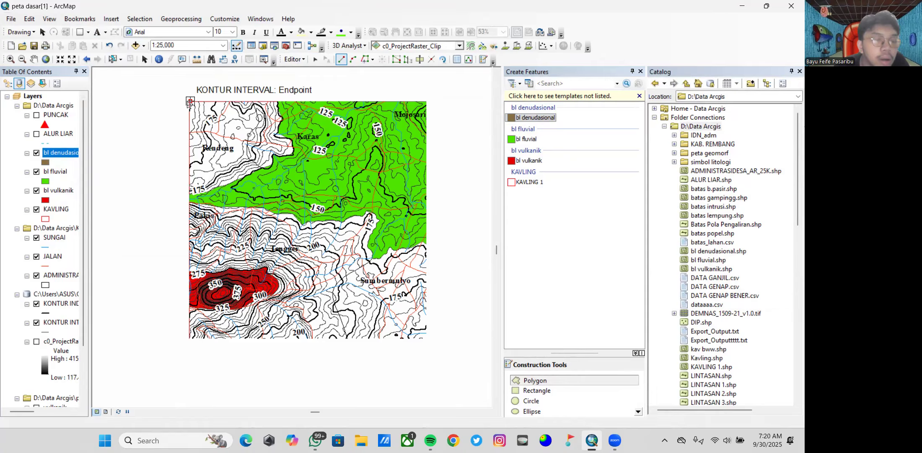
left_click(189, 102)
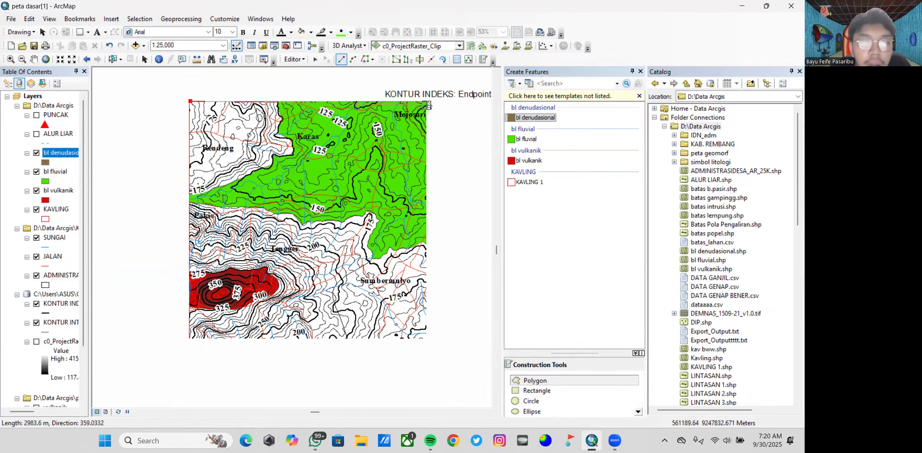
scroll(424, 88, "up", 2)
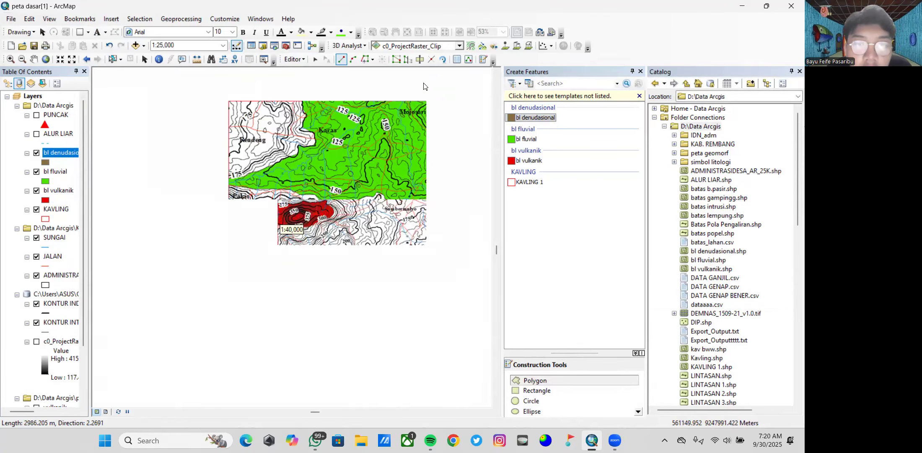
scroll(424, 87, "down", 3)
scroll(432, 106, "down", 1)
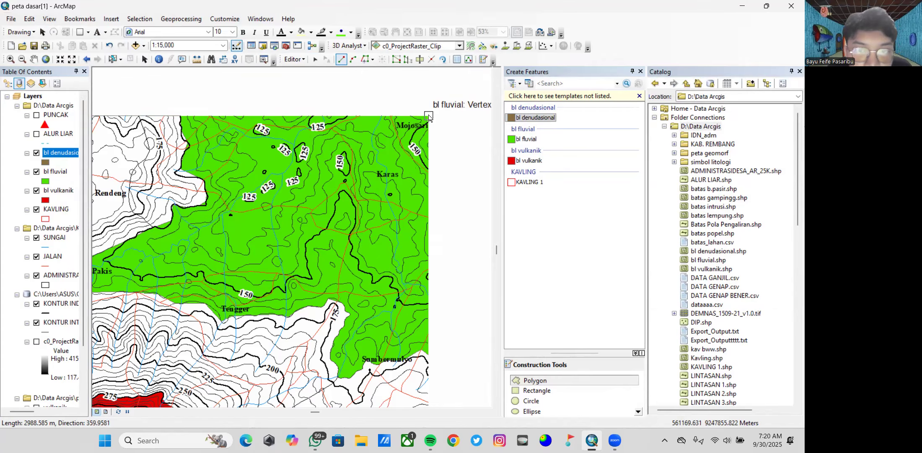
scroll(431, 111, "down", 1)
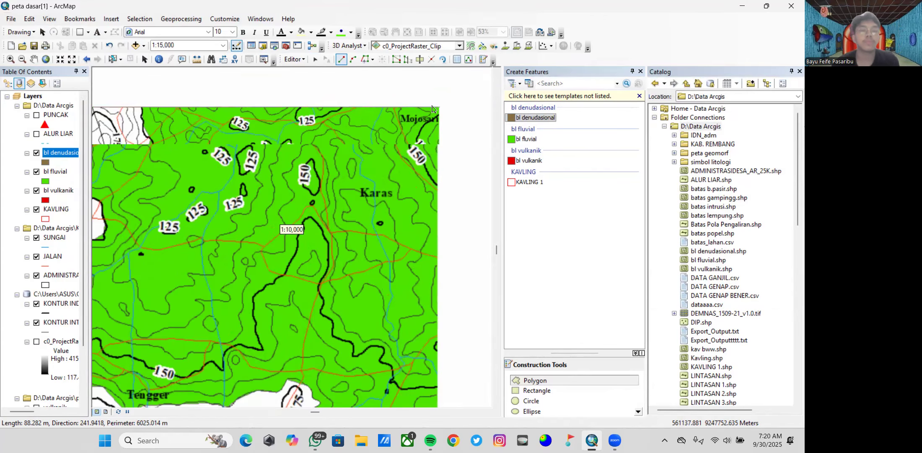
scroll(432, 96, "up", 3)
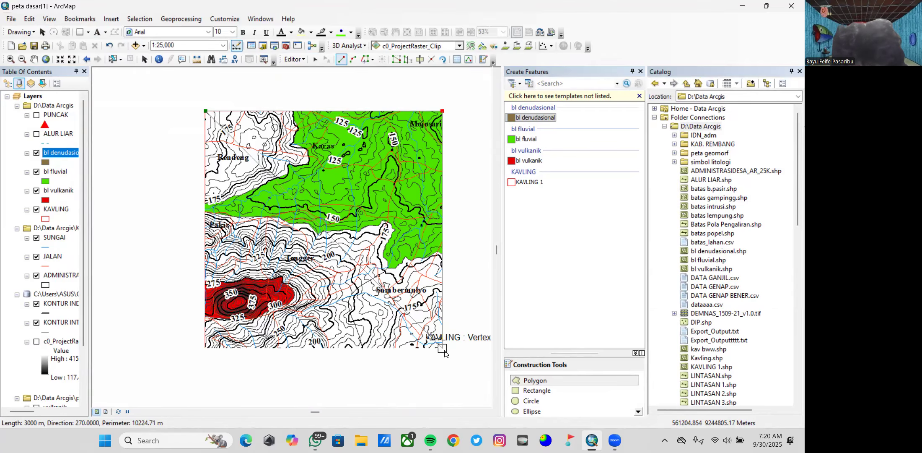
left_click(442, 348)
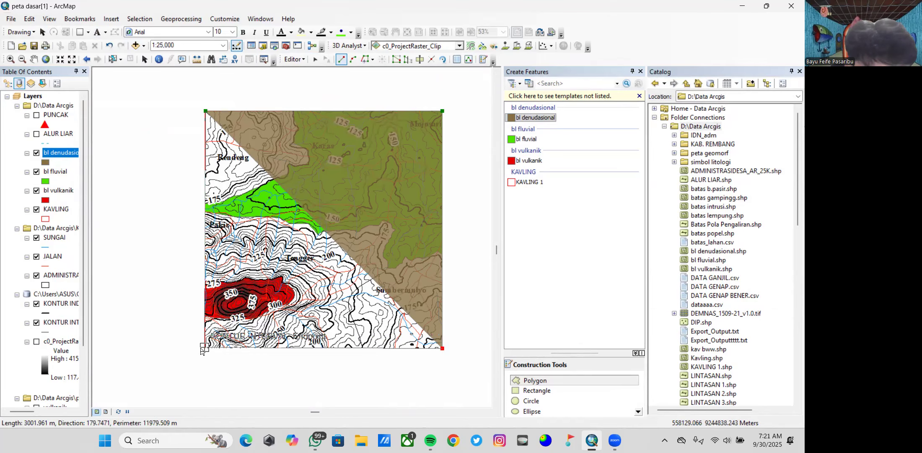
left_click(202, 349)
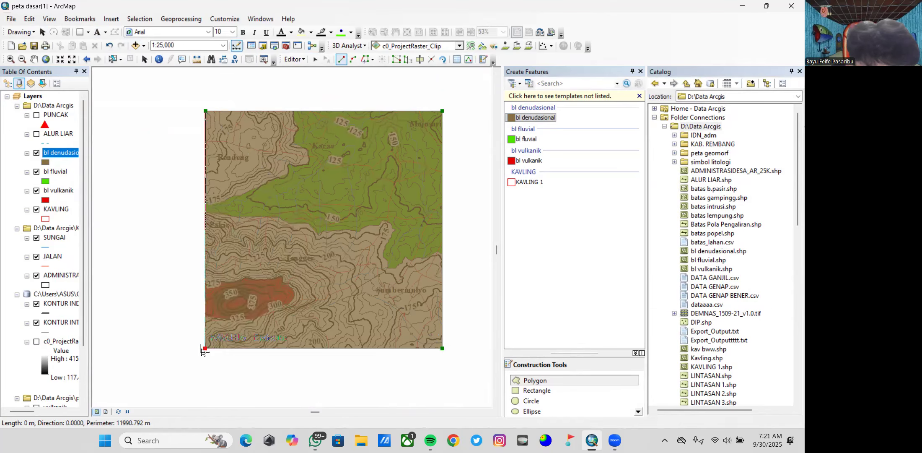
double_click(202, 350)
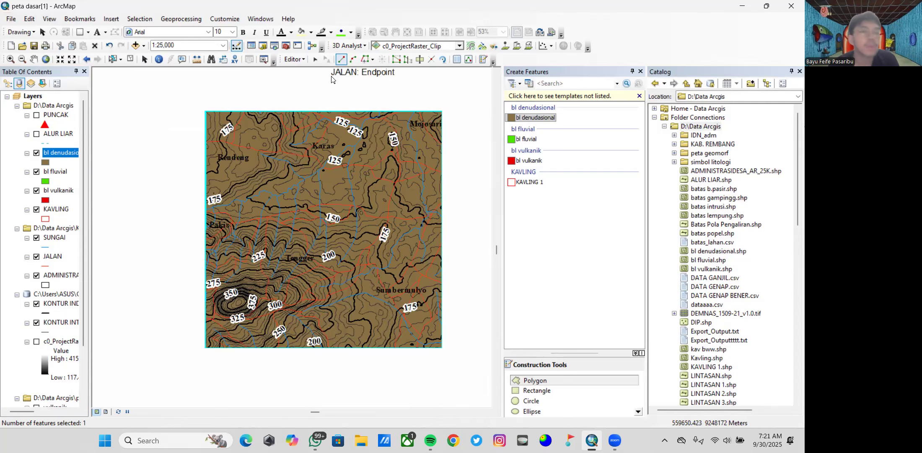
- End the edit session and save the bl denudasional edits
left_click(301, 63)
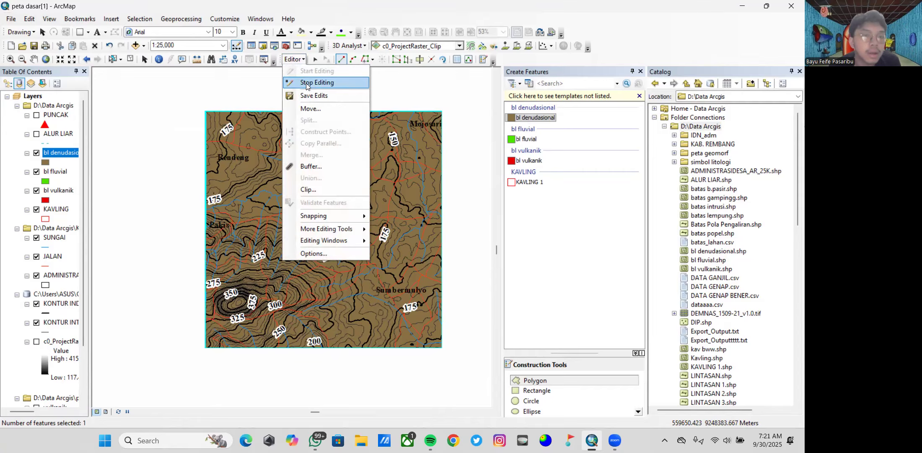
left_click(310, 82)
left_click(367, 251)
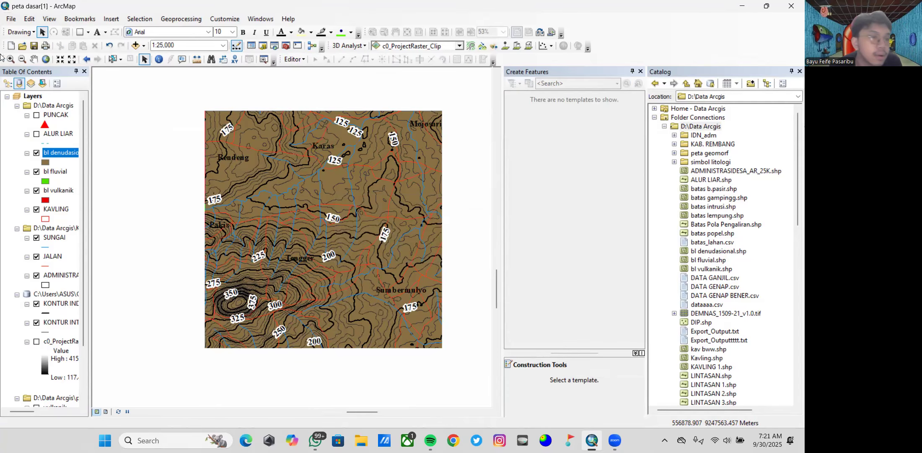
- List the layers by drawing order and move bl denudasional below bl fluvial and bl vulkanik
left_click(7, 83)
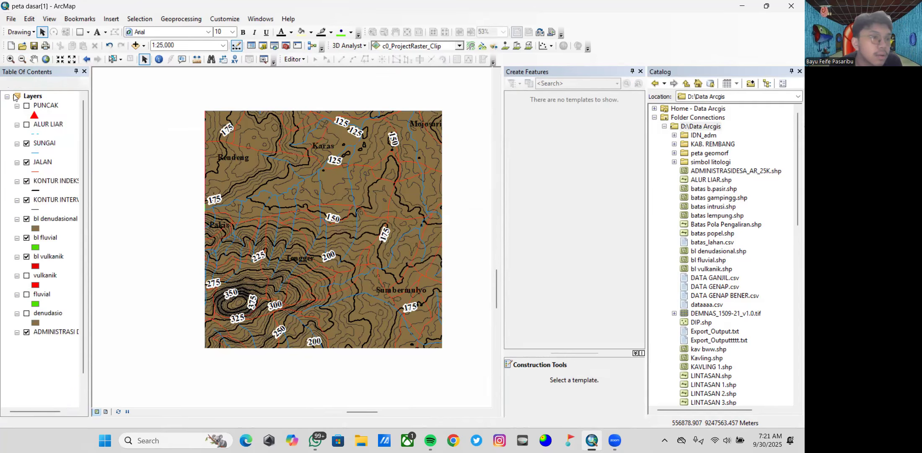
left_click(17, 85)
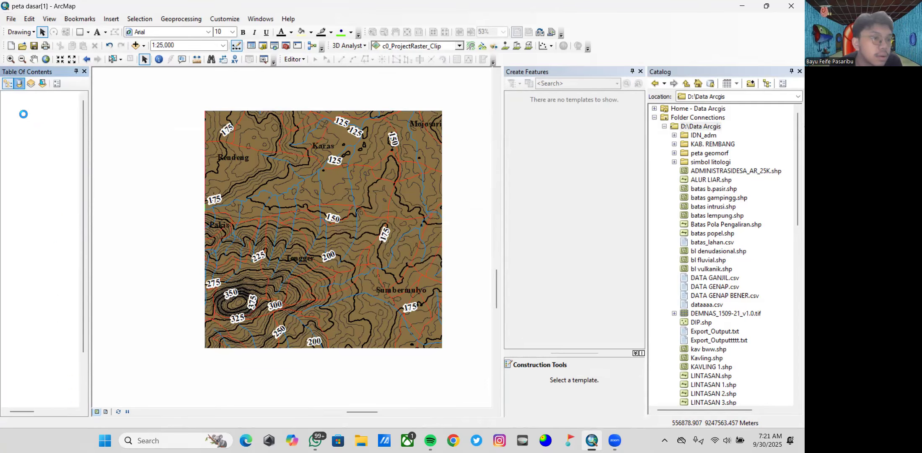
left_click(9, 84)
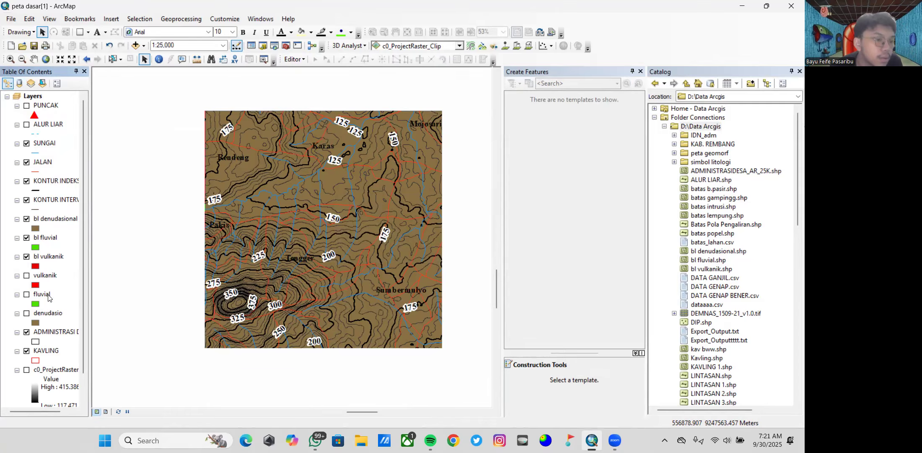
left_click(54, 219)
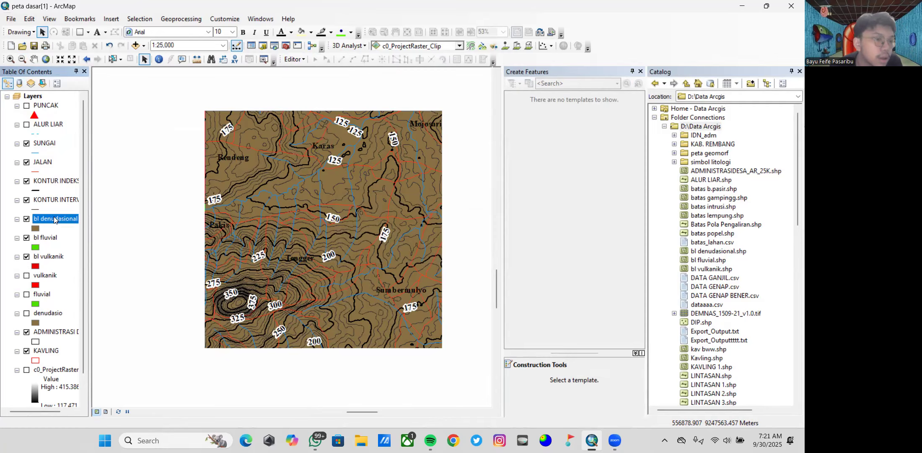
left_click_drag(53, 255, 53, 269)
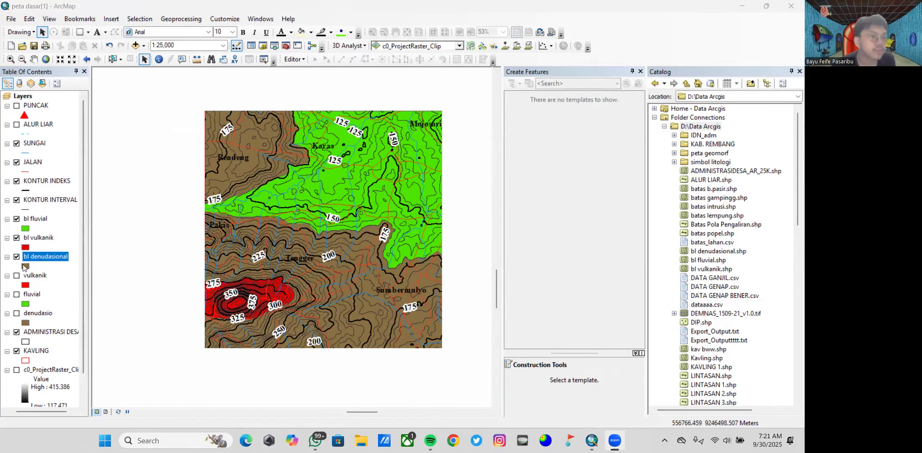
scroll(30, 273, "down", 1)
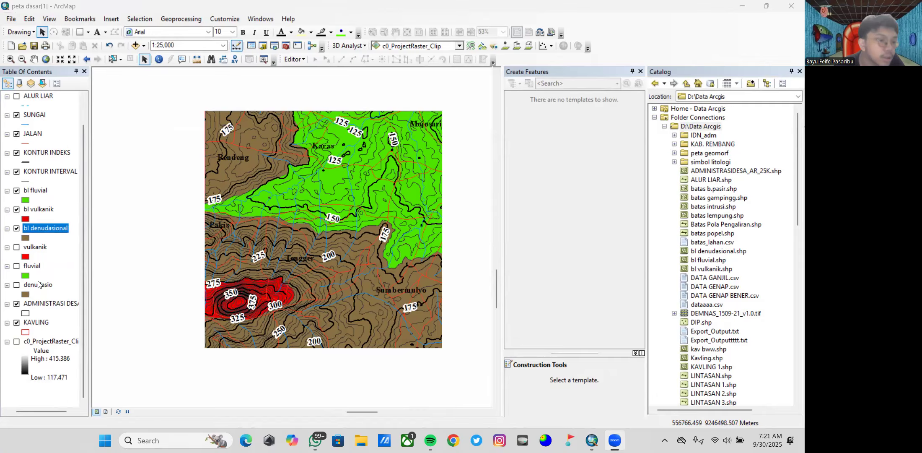
scroll(39, 284, "up", 1)
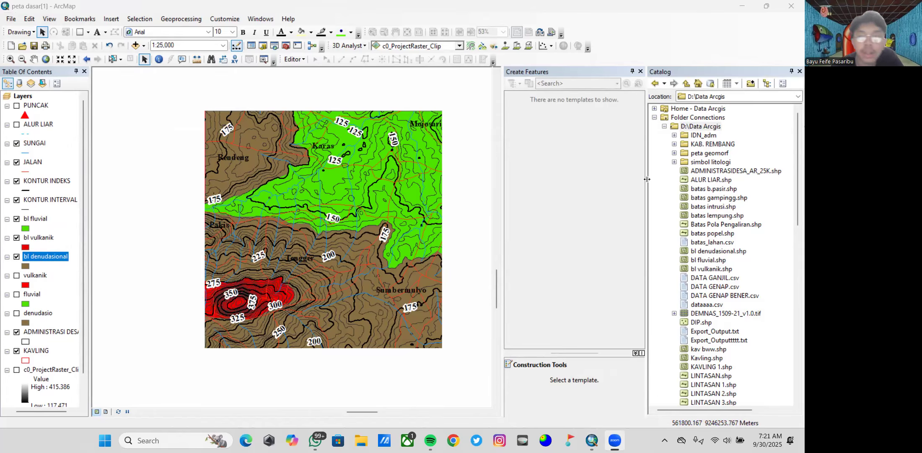
scroll(708, 236, "down", 1)
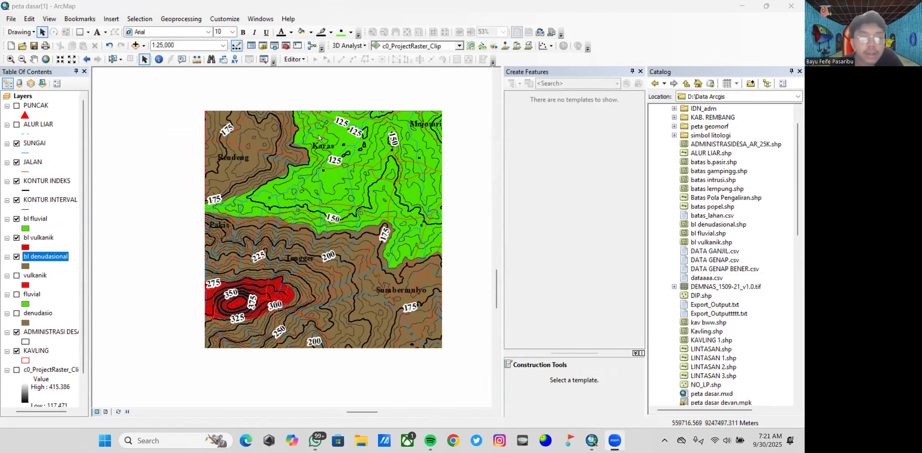
scroll(707, 155, "up", 1)
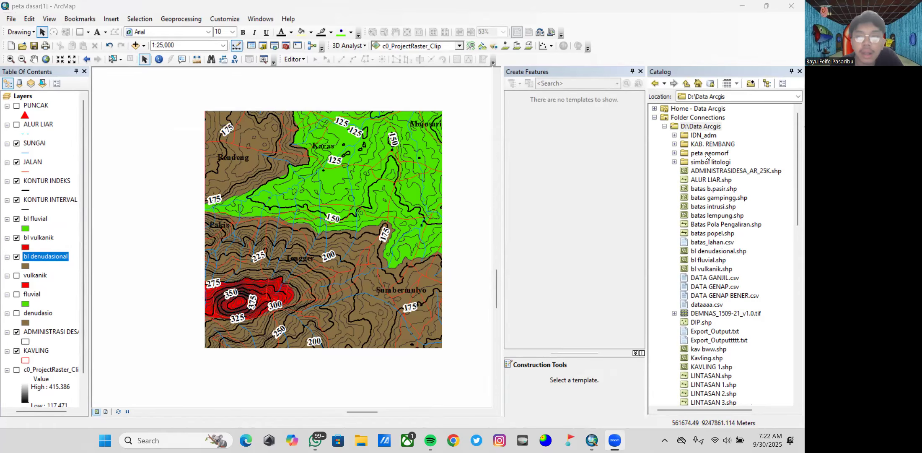
- Start a new shapefile in the D:\Data Arcgis folder and name it sayatan aa'
right_click(707, 132)
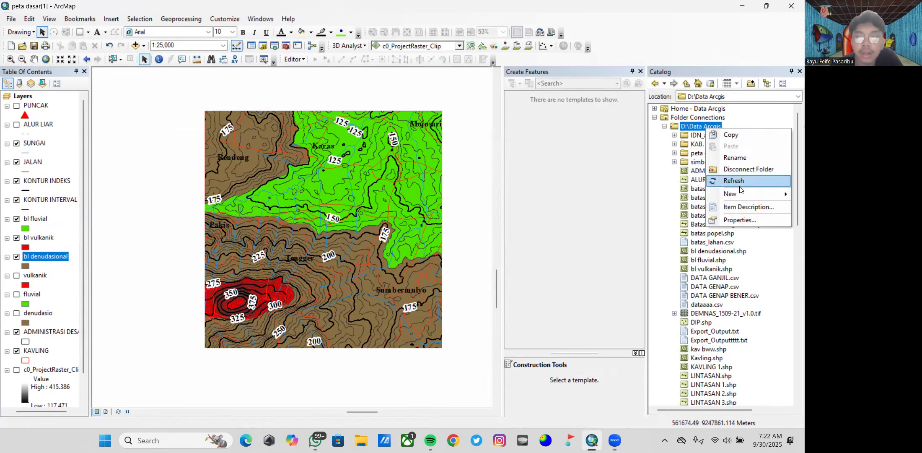
mouse_move(732, 194)
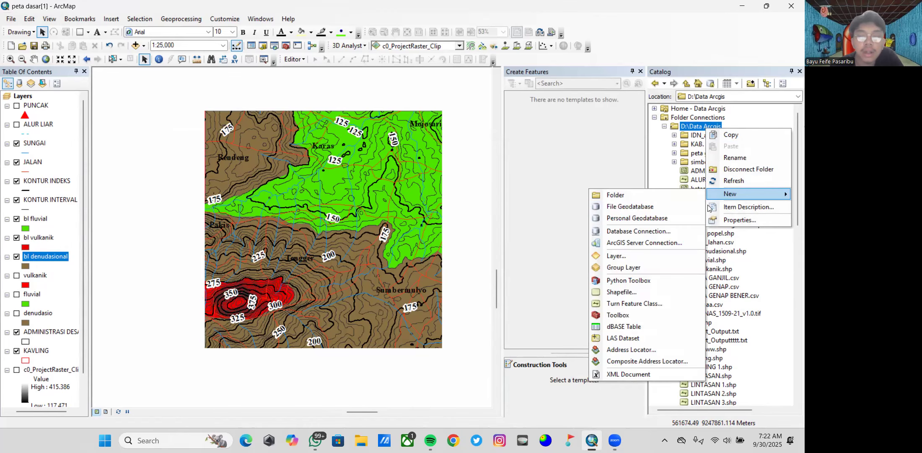
left_click(621, 293)
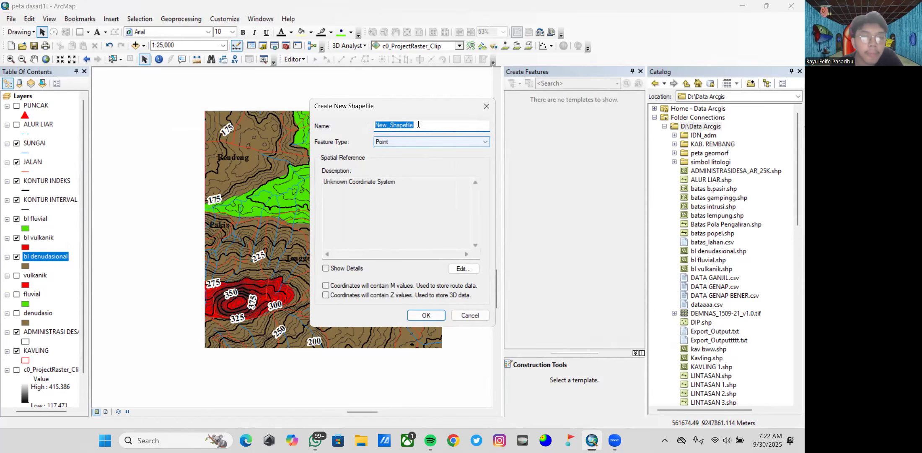
type("sayatan aa")
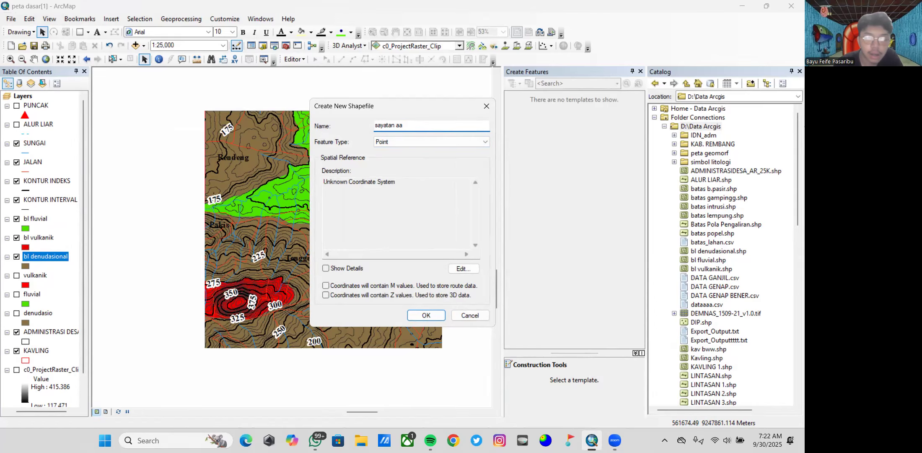
type("'")
- Create the sayatan aa' shapefile as a Polyline feature type with the WGS 1984 UTM Zone 49S coordinate system
left_click(422, 142)
left_click(405, 157)
left_click(451, 267)
left_click(340, 139)
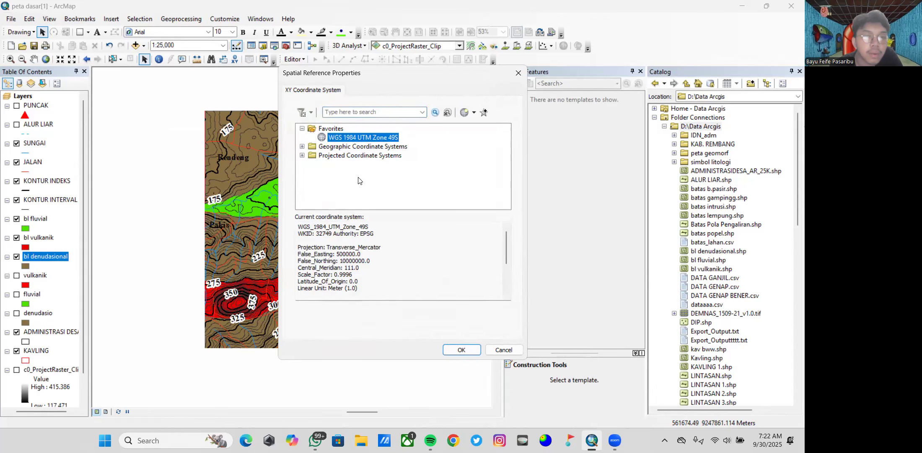
left_click(461, 350)
left_click(417, 313)
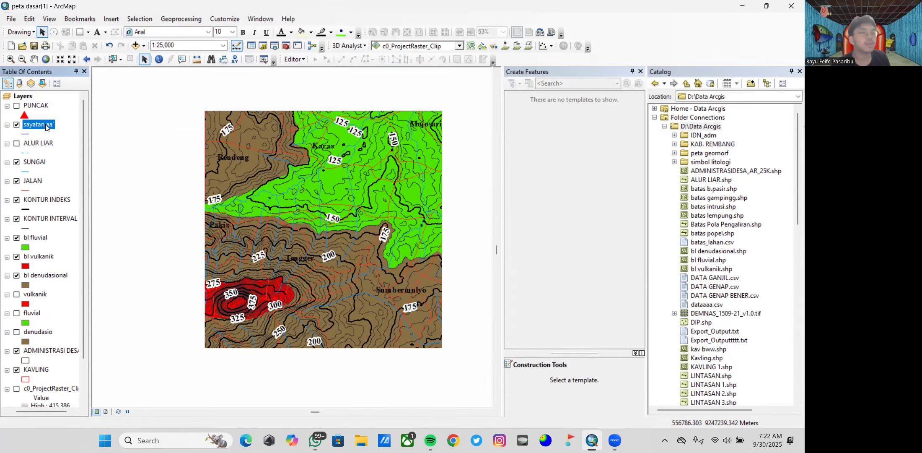
- Start an edit session on the sayatan aa' layer and choose its template for drawing lines
right_click(46, 127)
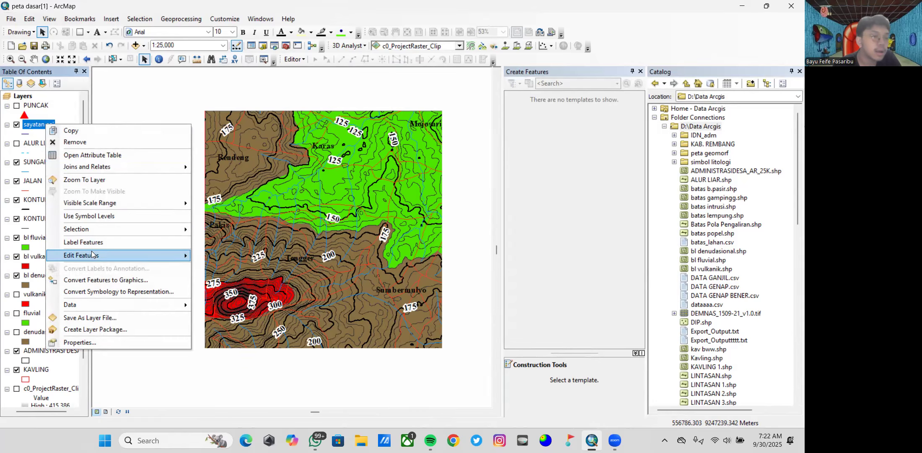
mouse_move(92, 255)
left_click(226, 255)
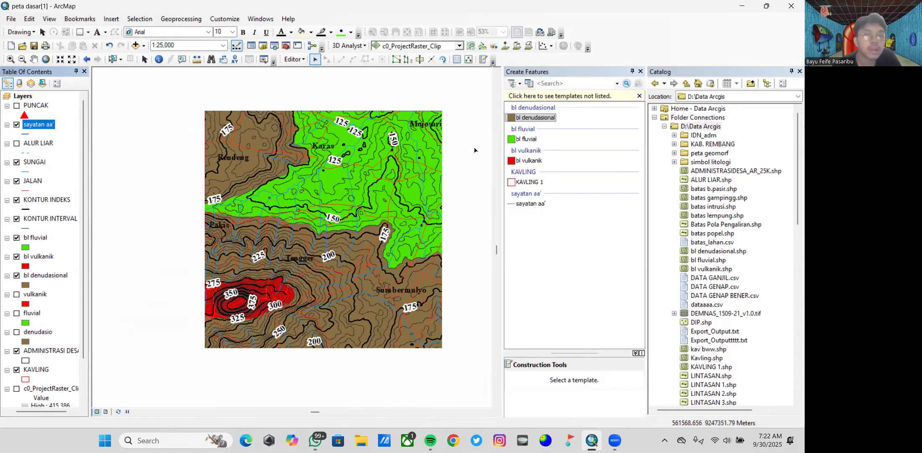
left_click(530, 203)
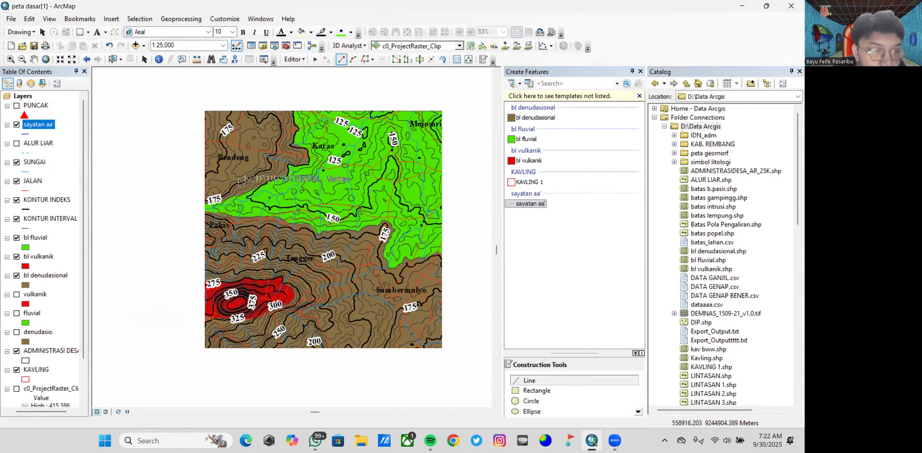
- Draw a north-south section line about 3,000 m long from the plot's upper edge through the red volcanic area to its lower edge
left_click(248, 111)
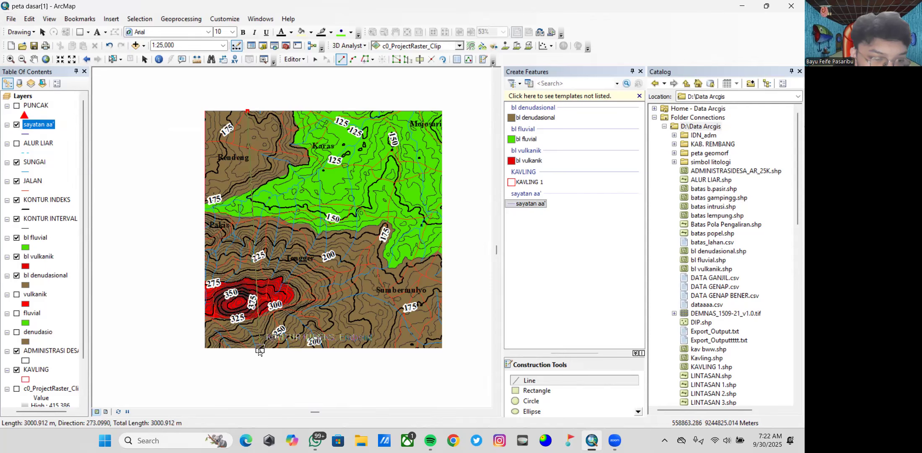
scroll(259, 352, "up", 3)
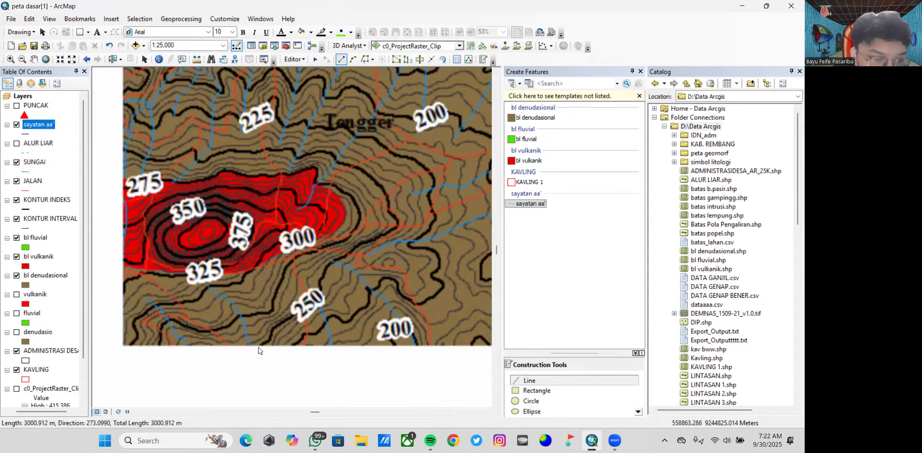
scroll(258, 351, "up", 4)
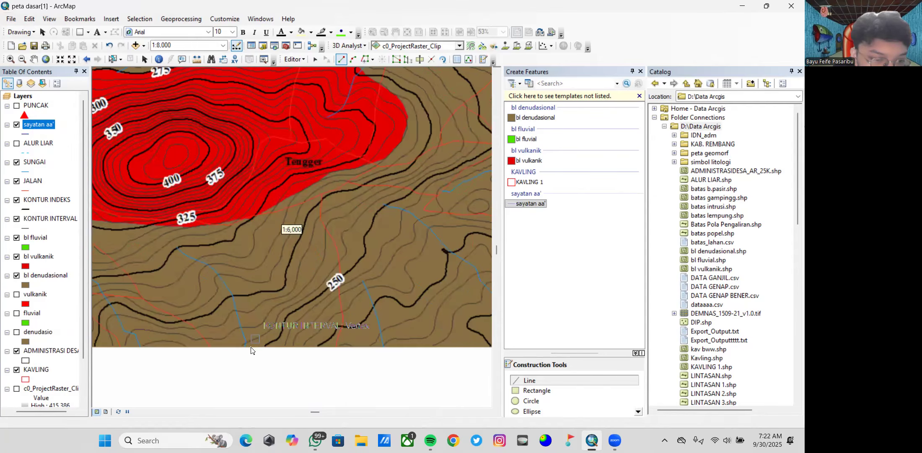
double_click(251, 348)
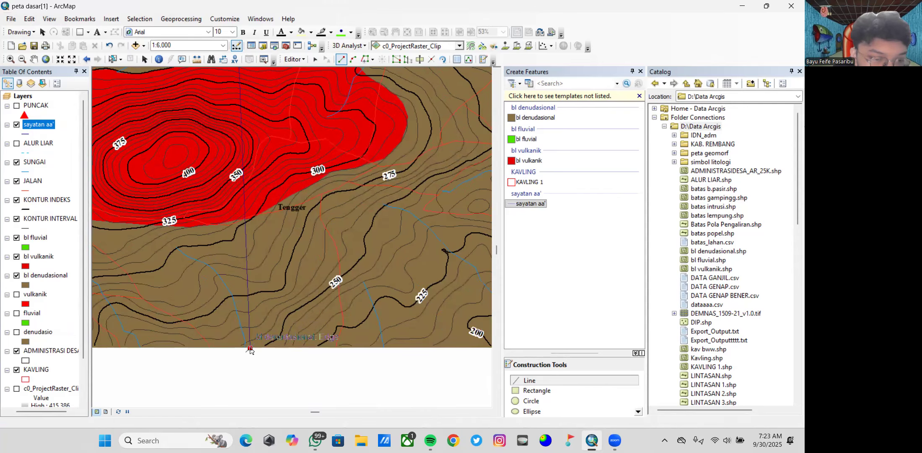
scroll(304, 236, "down", 1)
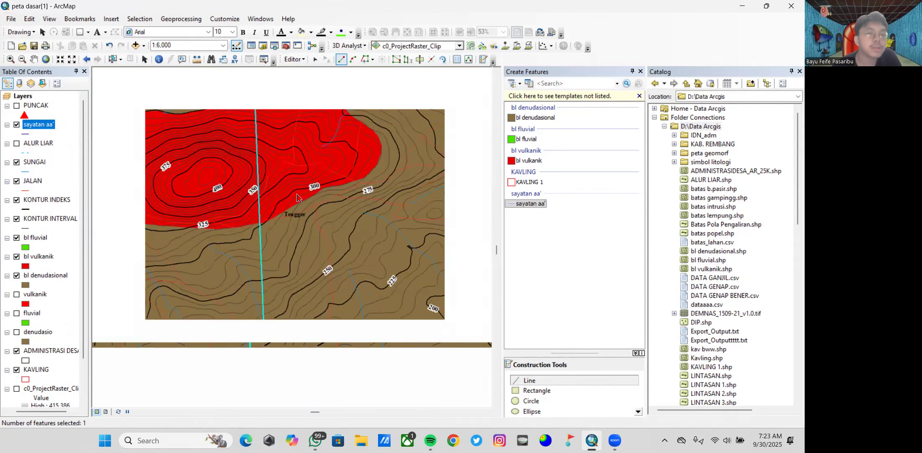
scroll(298, 197, "down", 3)
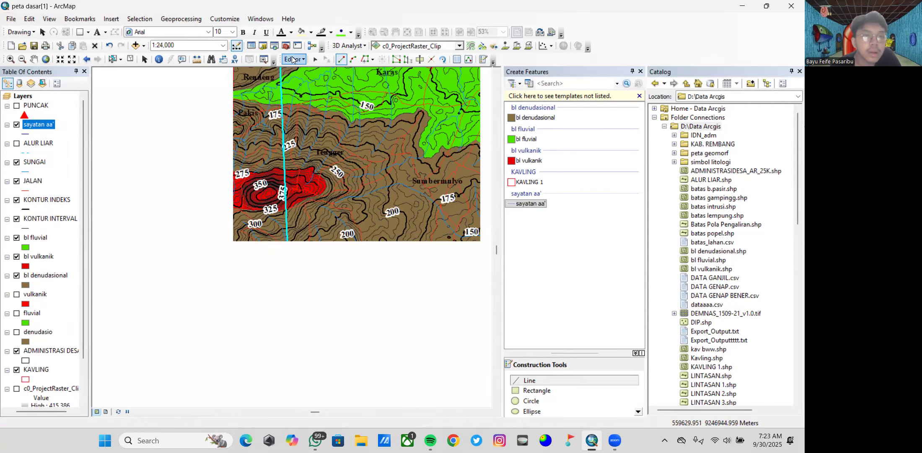
- Stop the edit session, save the drawn section line, and close the feature creation window
left_click(293, 59)
left_click(312, 85)
left_click(352, 249)
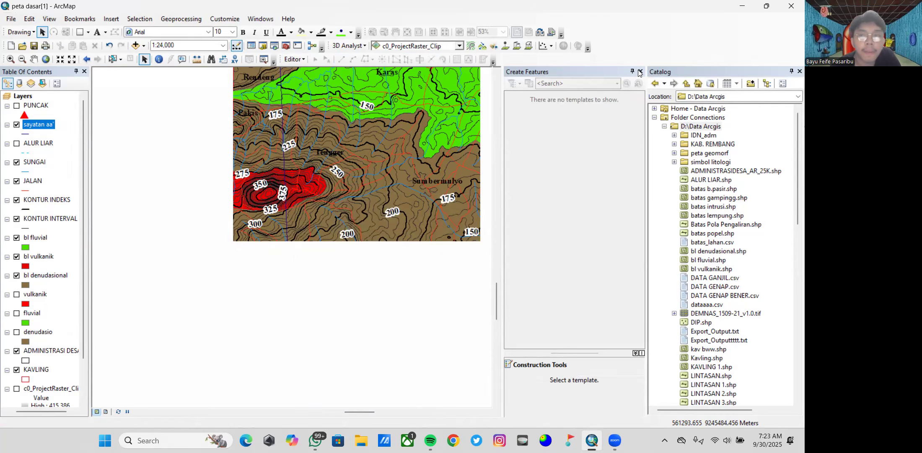
left_click(641, 71)
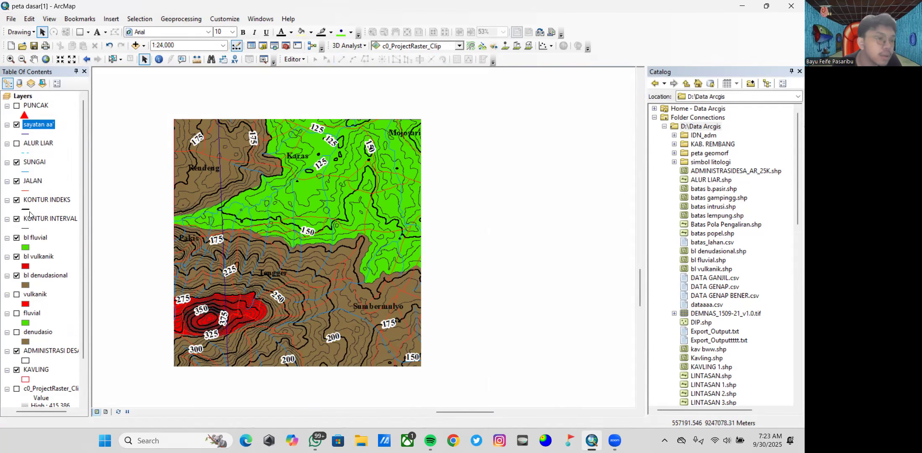
- Symbolize the SUNGAI layer's river lines with a width of 3 and a dark green colour
left_click(28, 171)
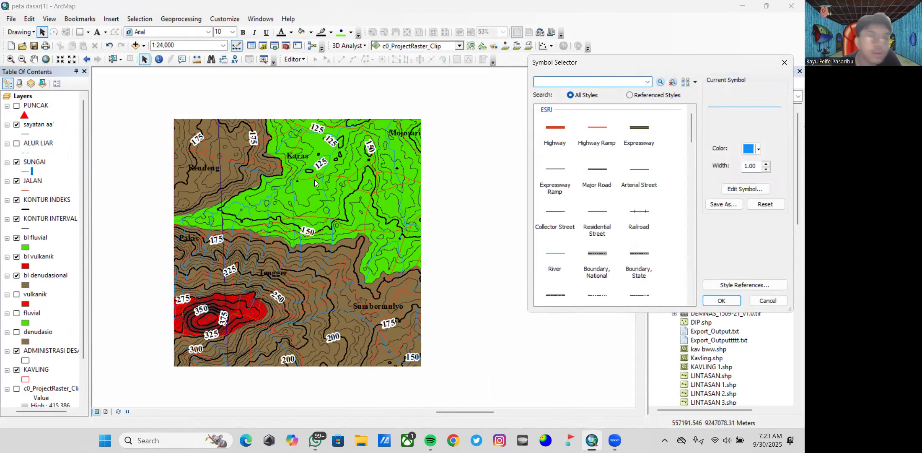
left_click(766, 164)
left_click(766, 164)
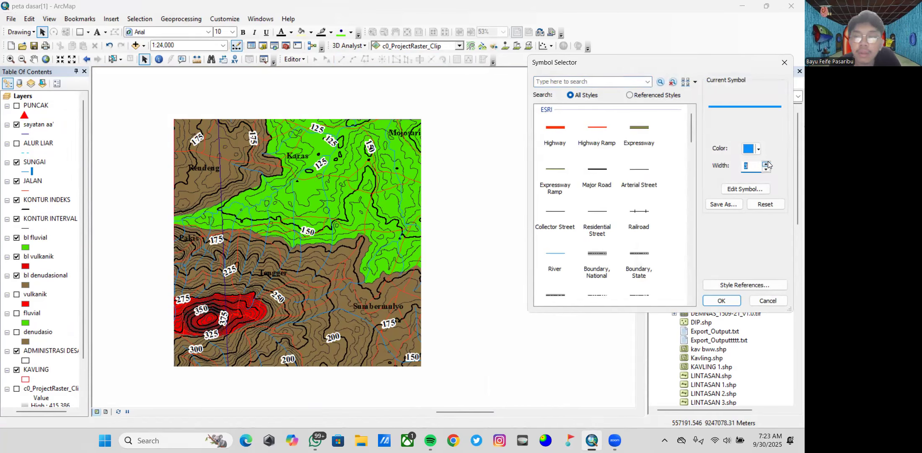
left_click(753, 149)
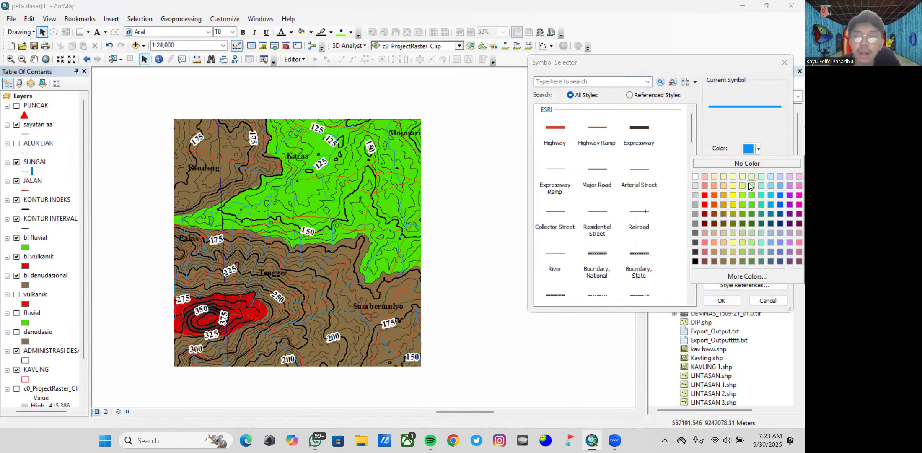
left_click(752, 215)
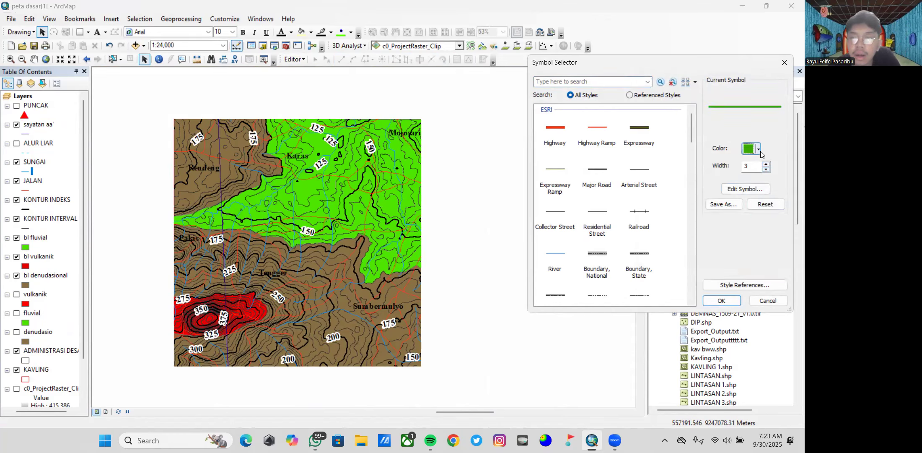
left_click(760, 152)
left_click(754, 225)
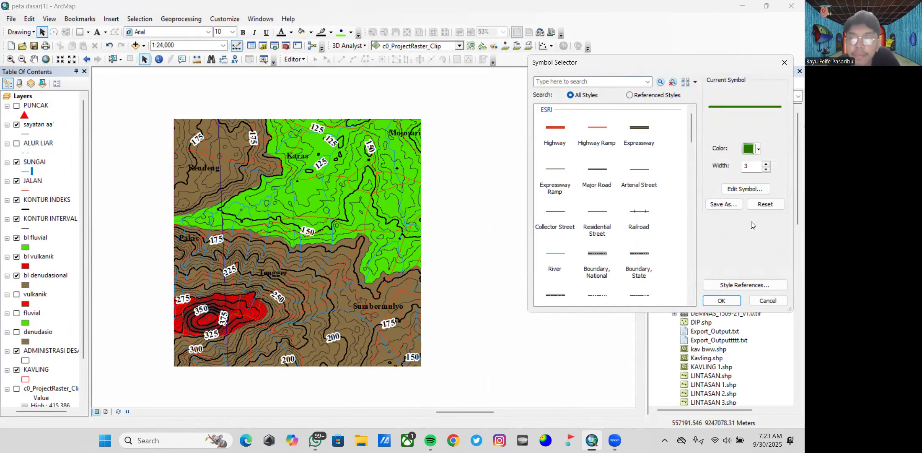
left_click(721, 300)
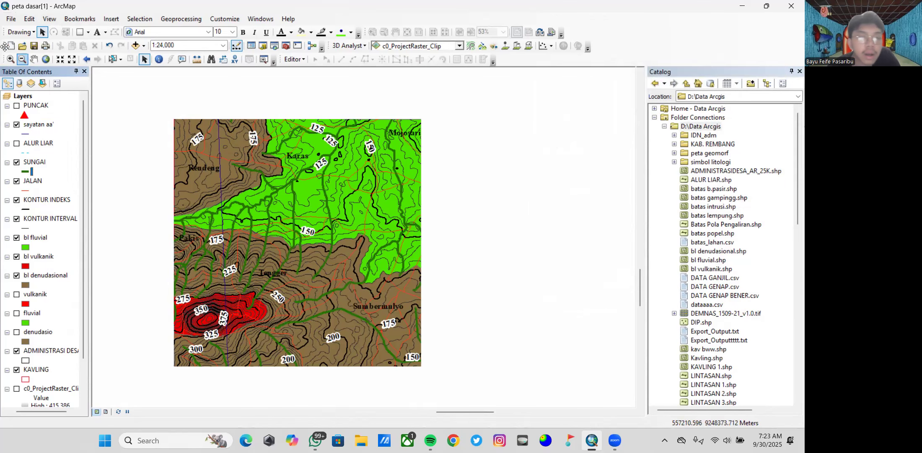
- Rename the SUNGAI layer as bl fluvial 2
left_click(46, 165)
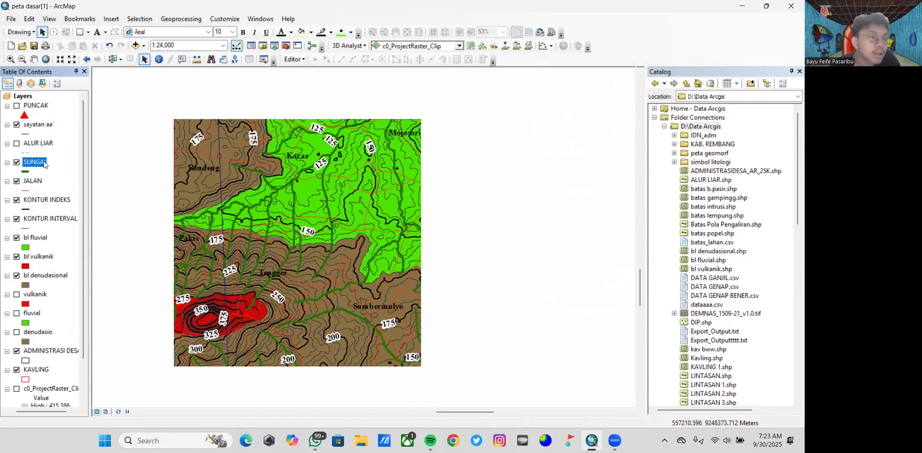
left_click(45, 164)
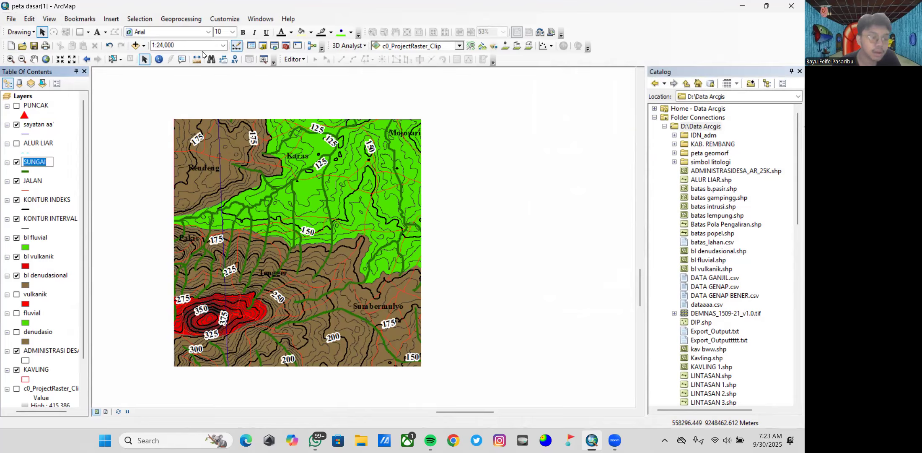
type("bl fluvial 2")
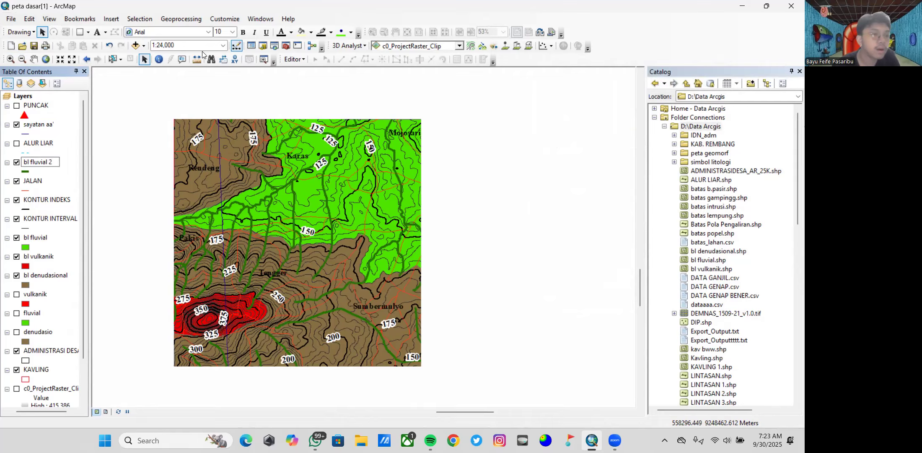
key("Return")
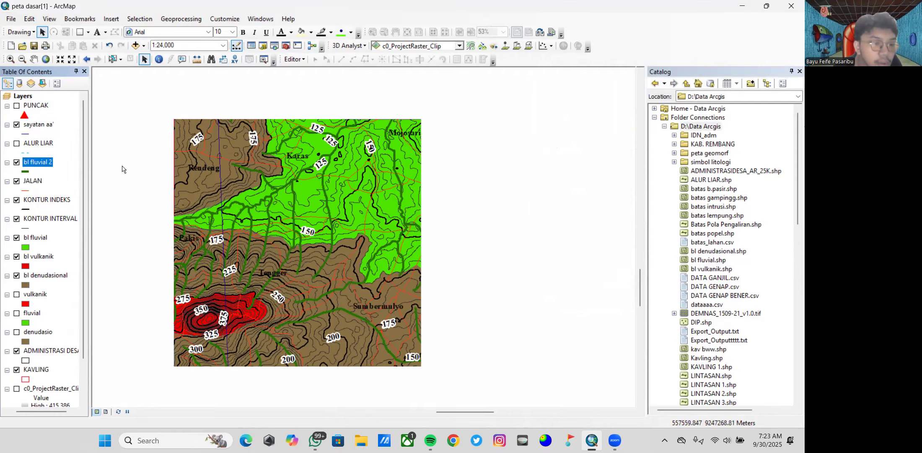
left_click(26, 172)
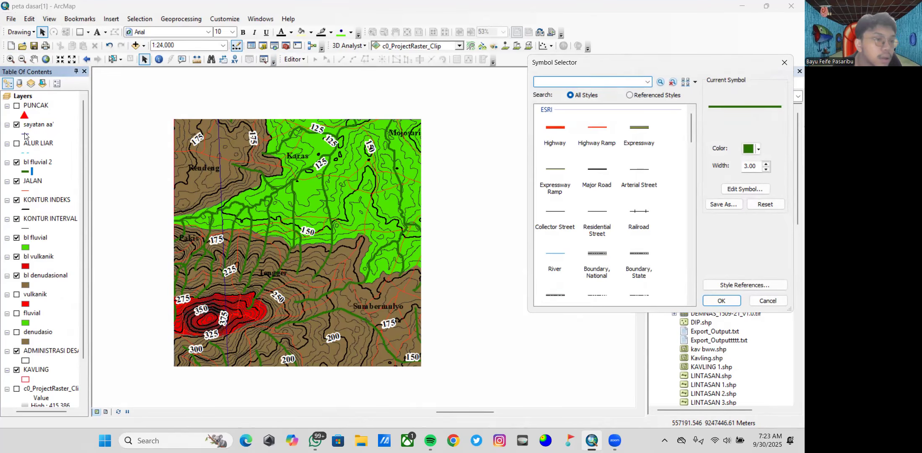
left_click_drag(624, 69, 513, 116)
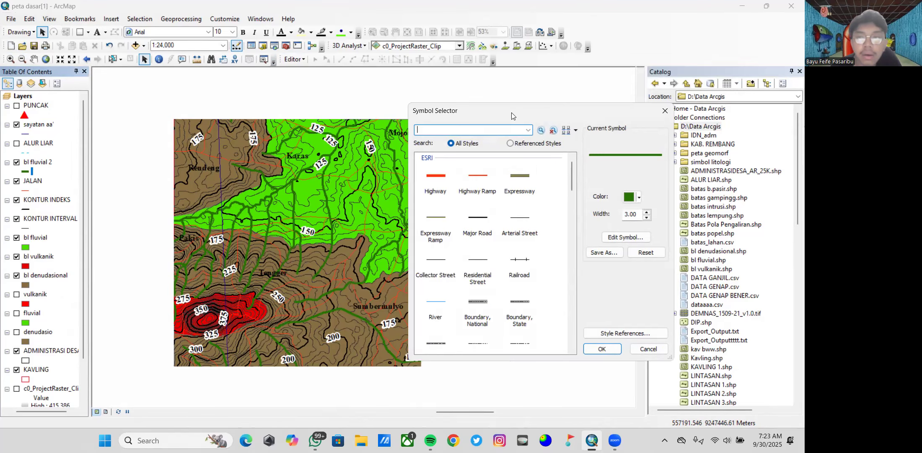
left_click(665, 111)
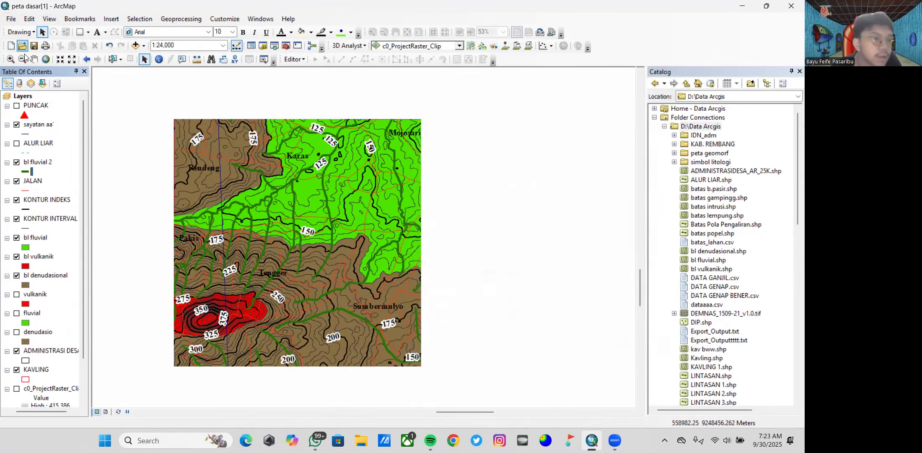
- Symbolize the sayatan aa' section line with a width of 3 and a black colour
left_click(26, 132)
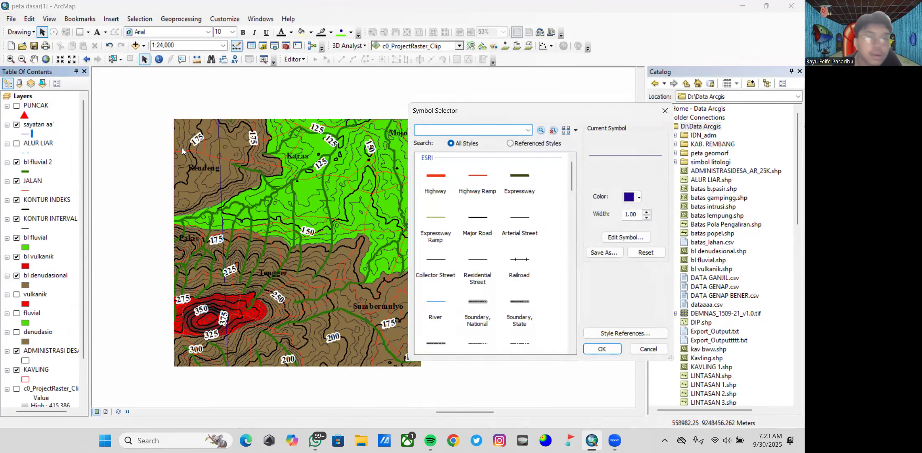
left_click(647, 212)
left_click(647, 212)
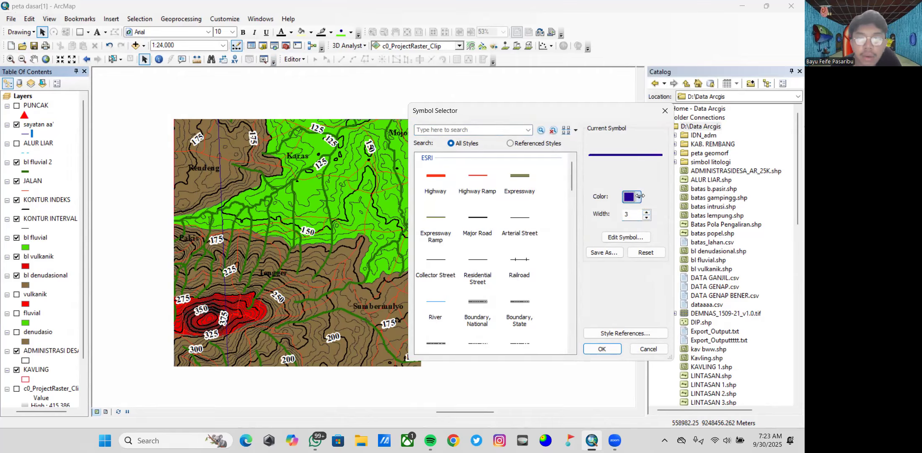
left_click(639, 196)
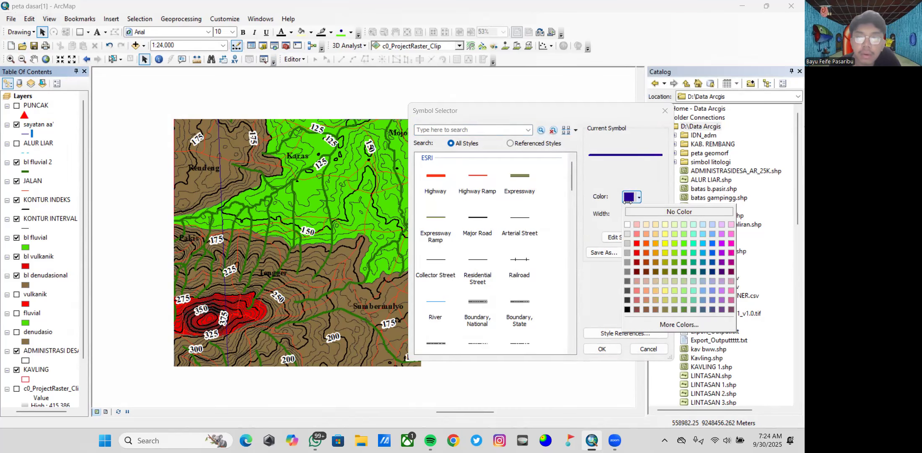
left_click(627, 308)
left_click(602, 348)
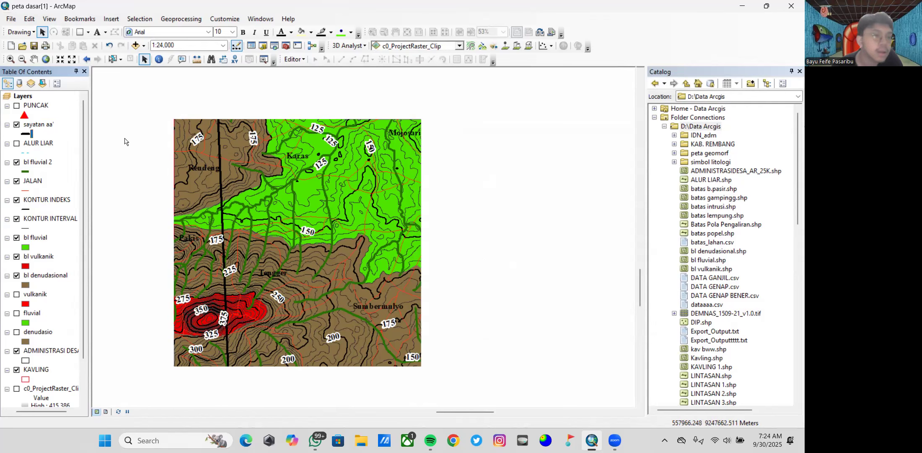
- Reduce the width of the sayatan aa' line symbol to 2
left_click(26, 133)
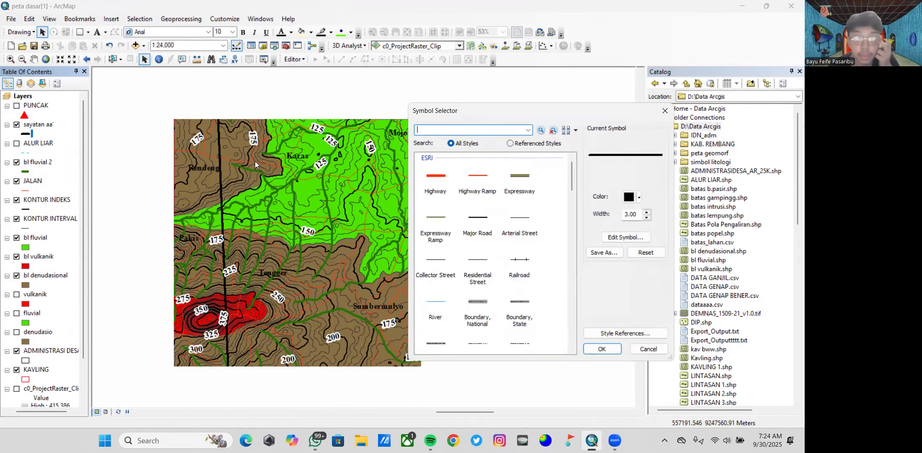
left_click(647, 217)
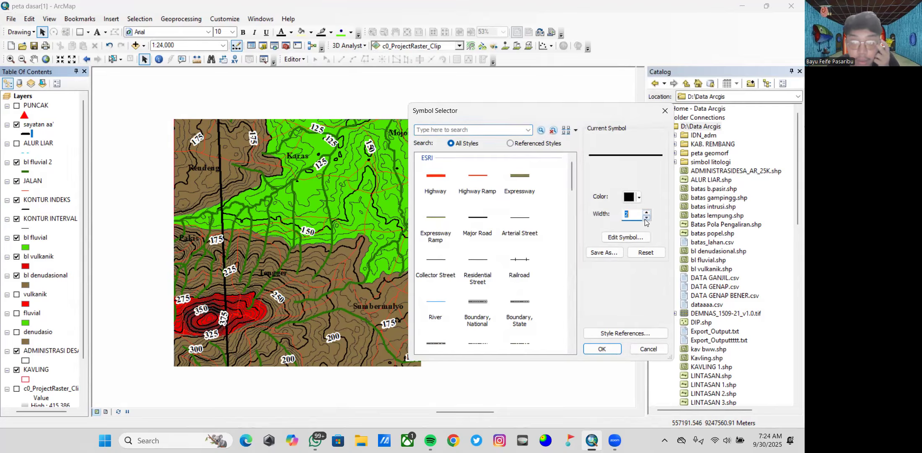
left_click(602, 349)
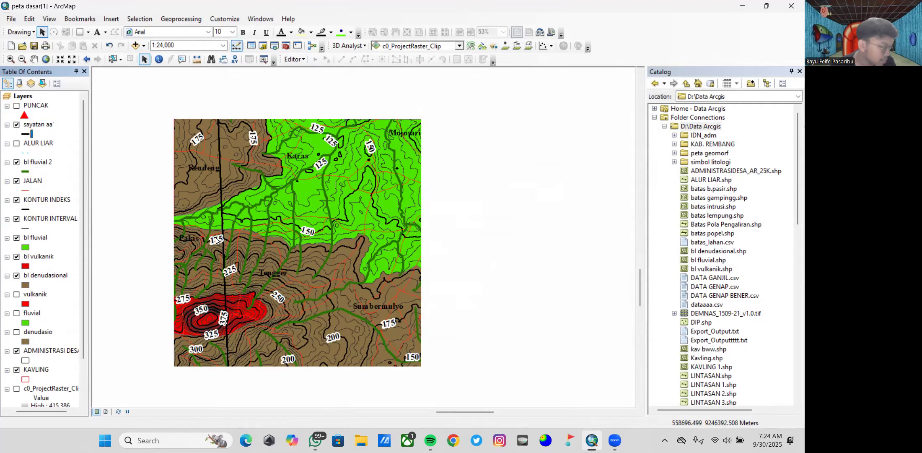
- Open the 3D Analyst options and browse to the peta geomorf folder for saving the profile graph data
left_click(355, 46)
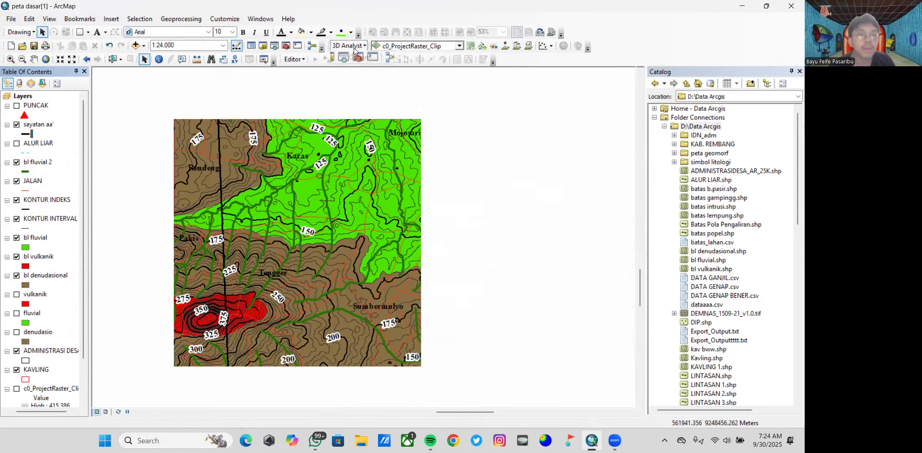
left_click(354, 57)
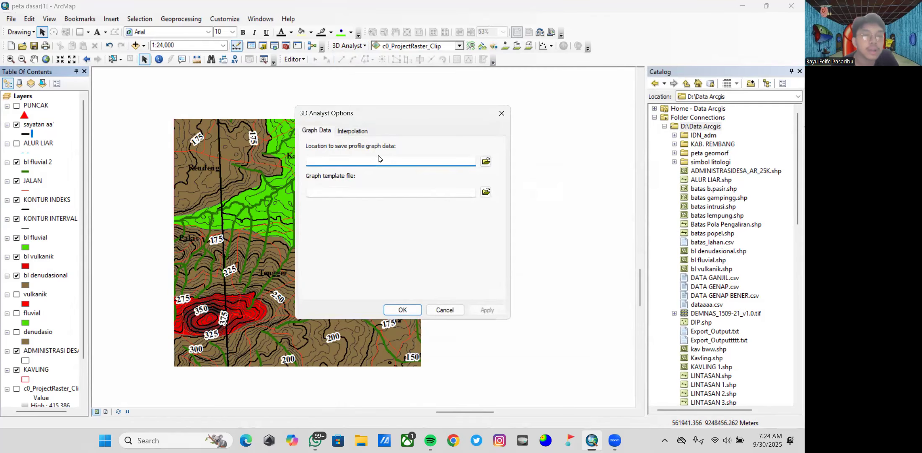
left_click(486, 160)
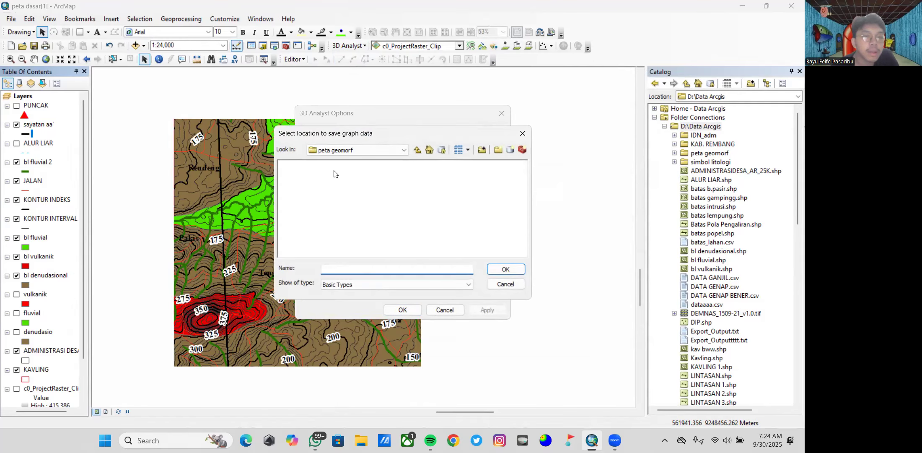
left_click(369, 150)
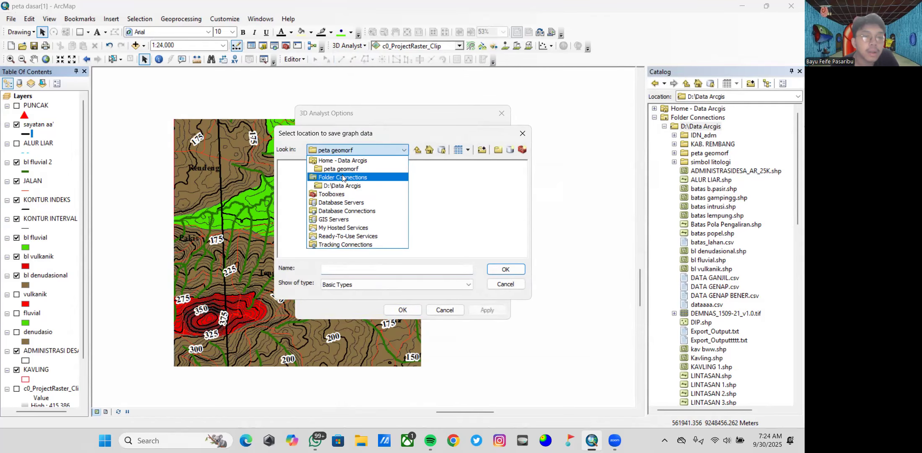
left_click(345, 173)
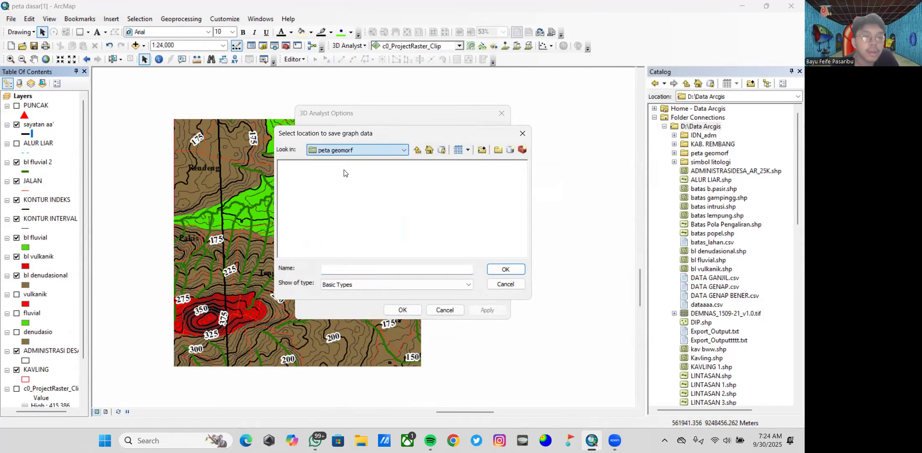
left_click(515, 272)
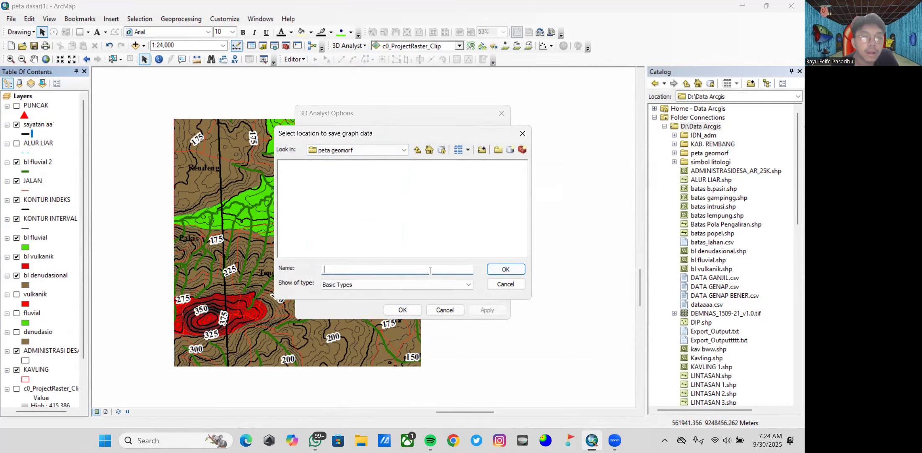
- Try to set the profile graph data location in D:\Data Arcgis with the name syatan aa'
left_click(390, 151)
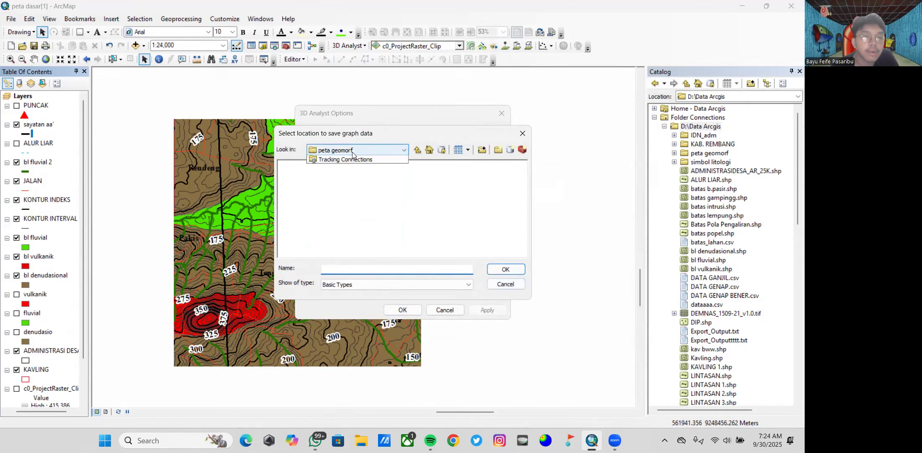
left_click(331, 185)
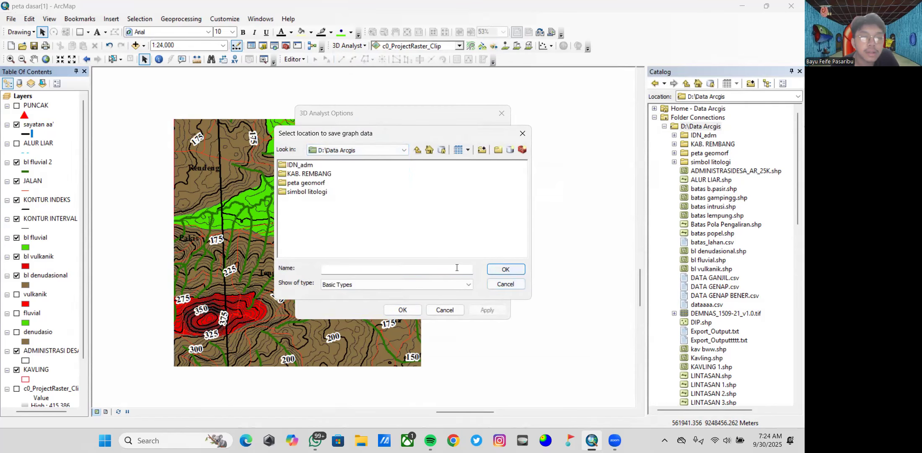
left_click(422, 266)
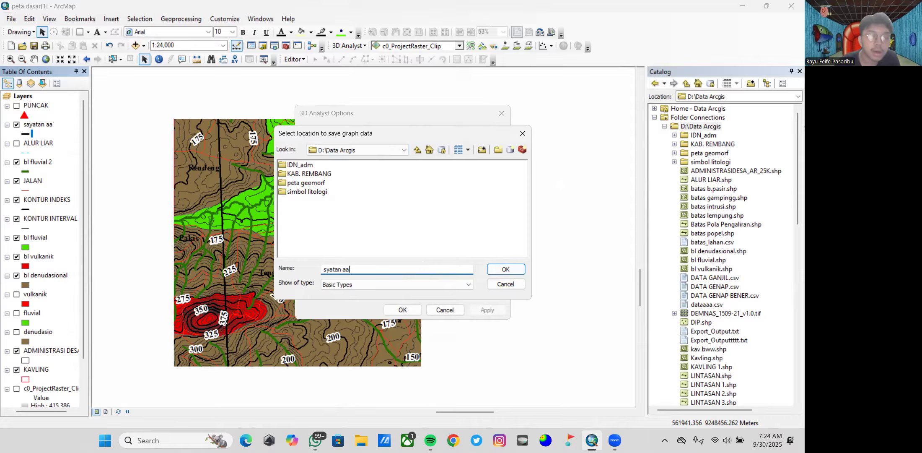
type("syatan aa'")
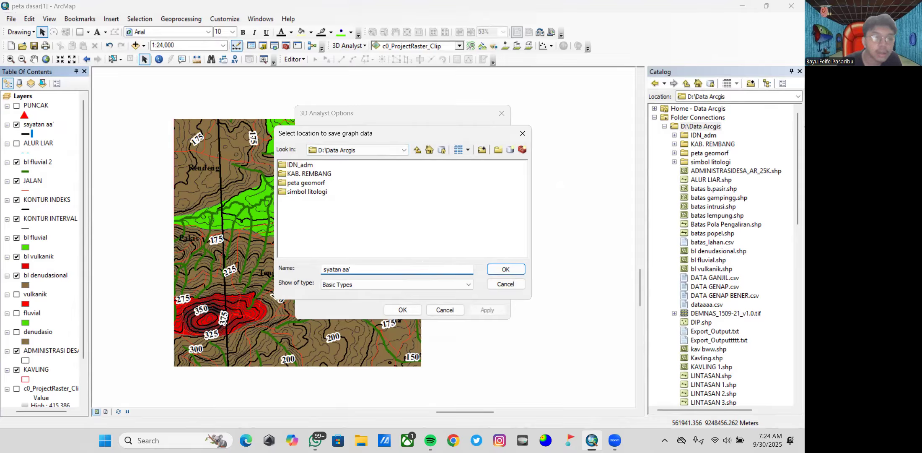
left_click(495, 269)
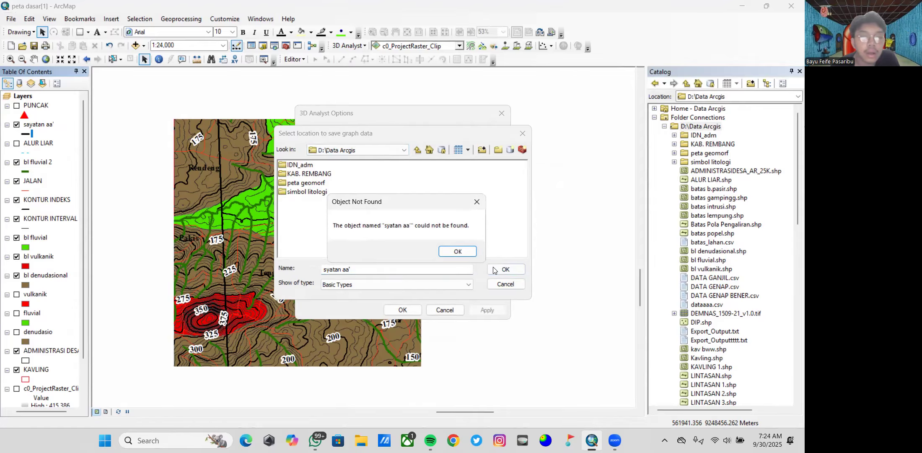
left_click(462, 250)
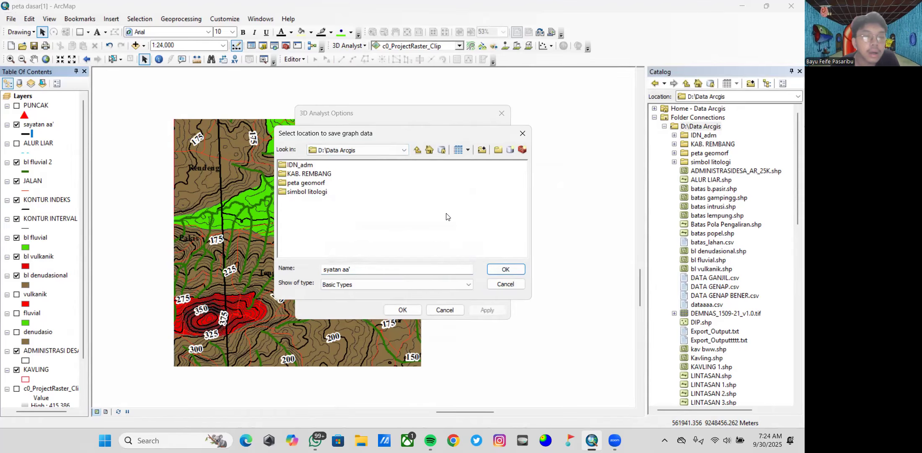
- Set the D:\Data Arcgis folder connection as the profile graph data location and apply the 3D Analyst options
left_click(316, 183)
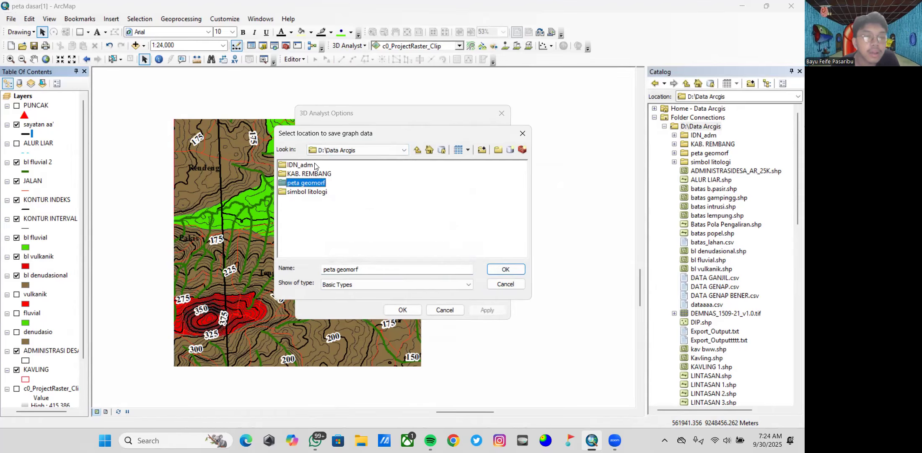
left_click(371, 149)
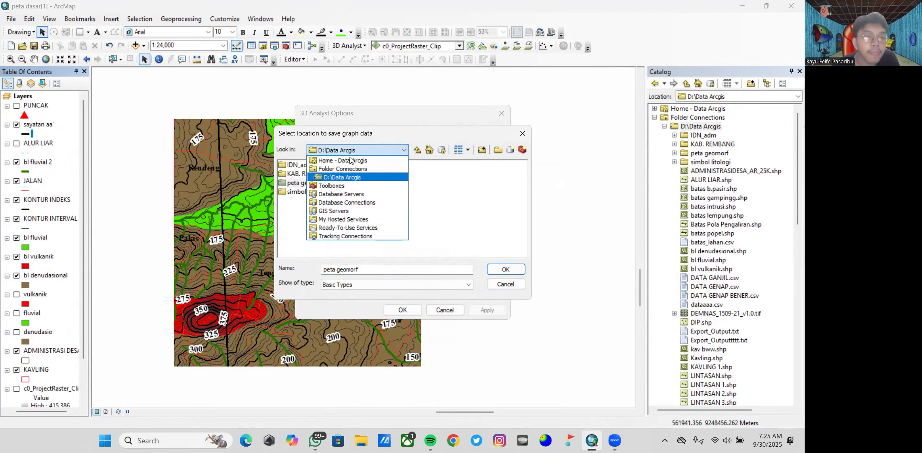
left_click(324, 169)
left_click(312, 168)
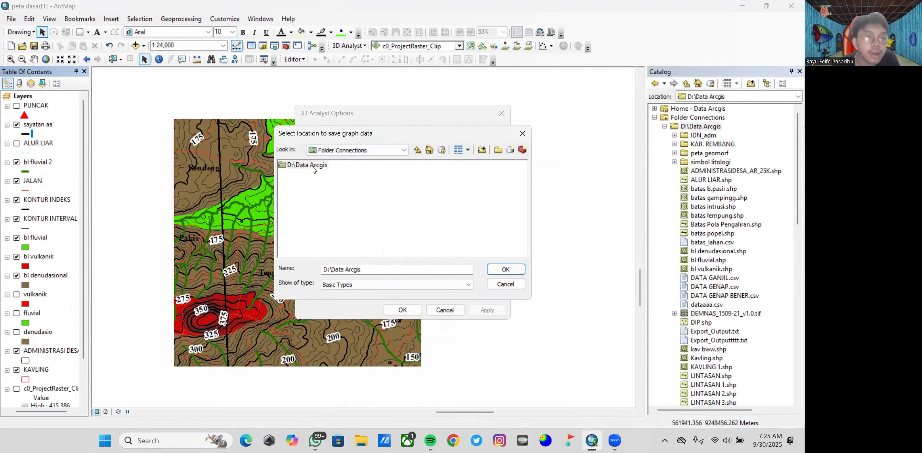
left_click(512, 271)
left_click(495, 311)
left_click(408, 309)
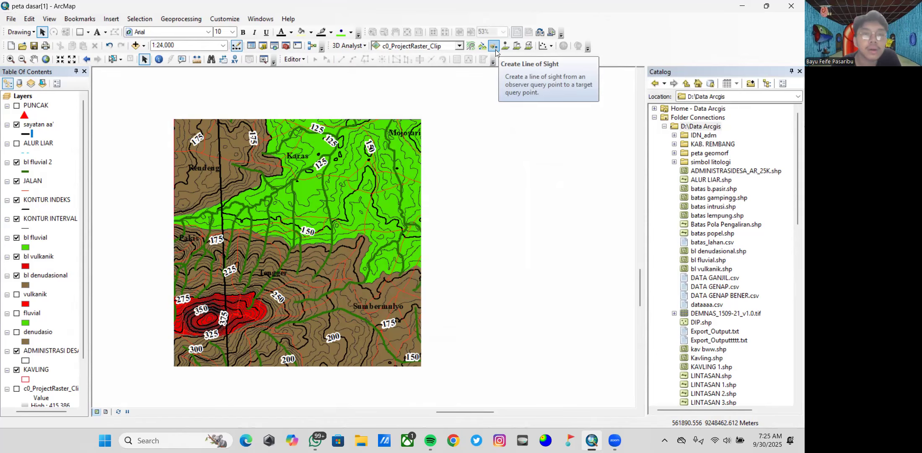
- Interpolate a 3D line on the c0_ProjectRaster_Clip surface along the full length of the sayatan aa' section line
left_click(520, 61)
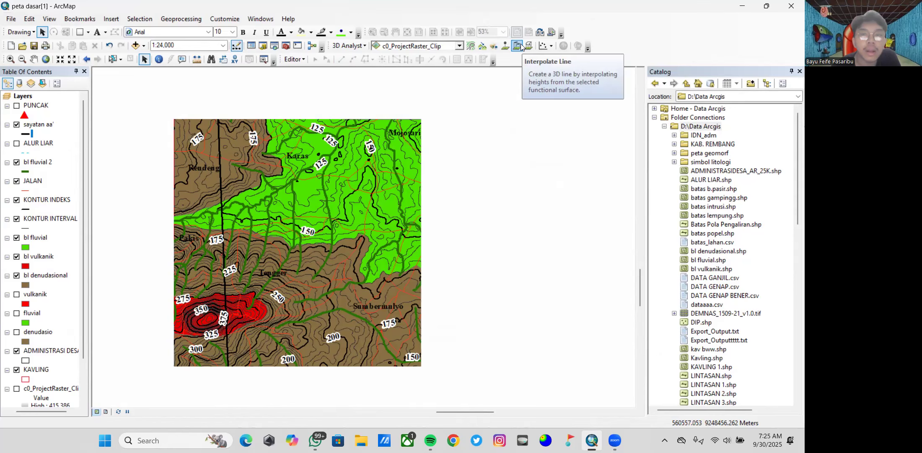
left_click(521, 46)
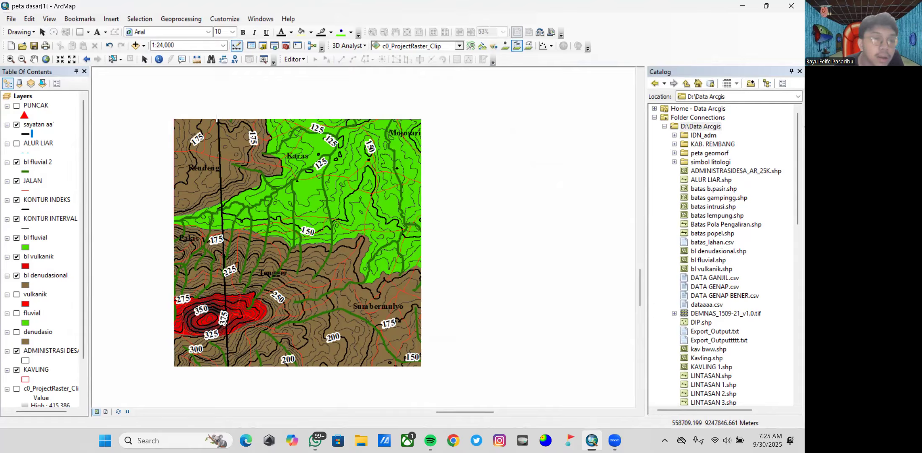
scroll(201, 178, "up", 1)
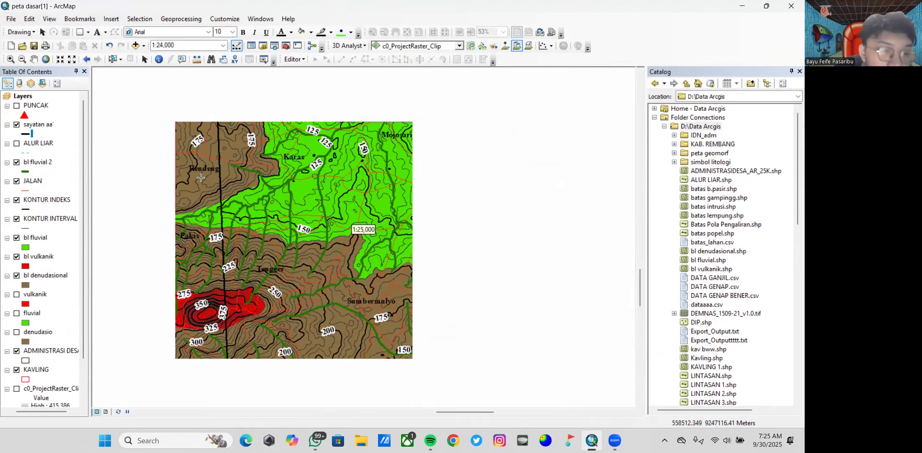
scroll(200, 178, "down", 1)
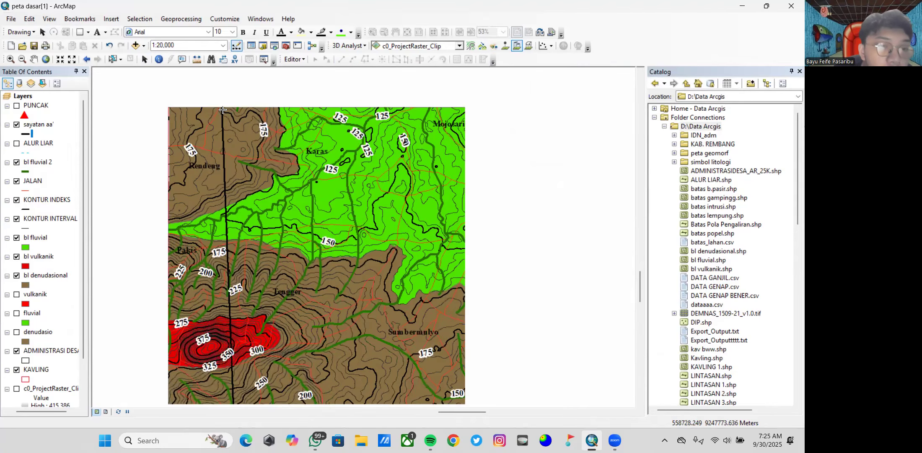
scroll(221, 97, "down", 2)
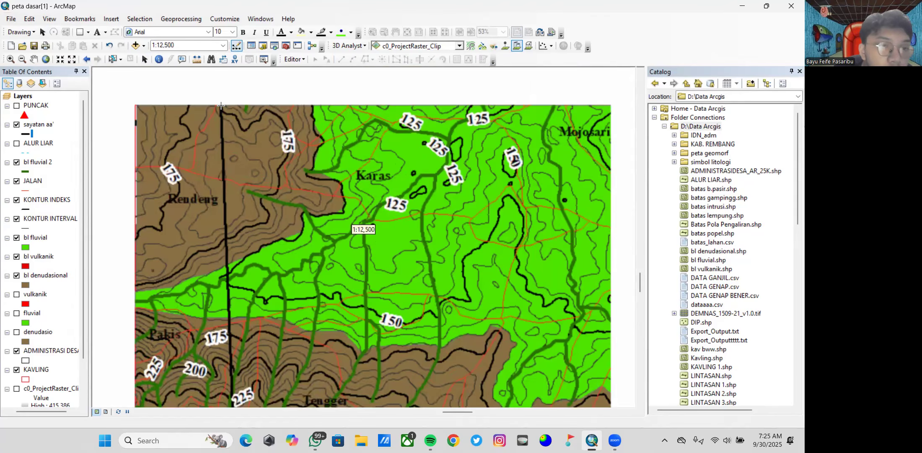
scroll(225, 218, "down", 3)
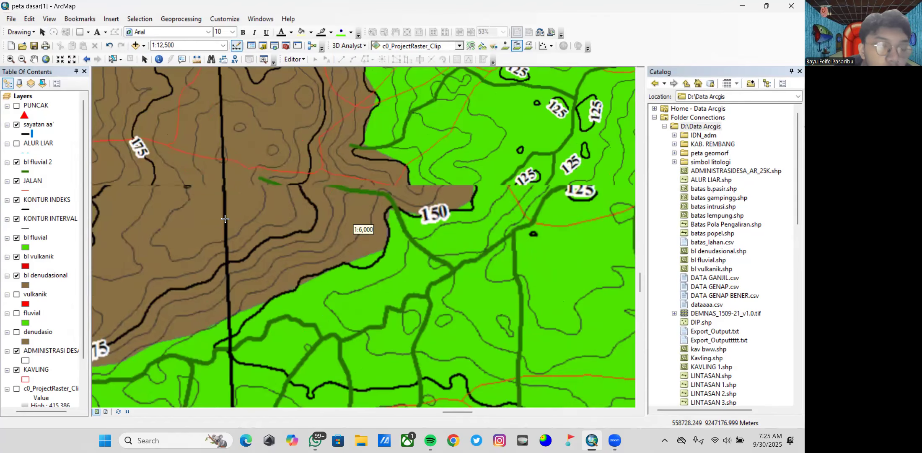
scroll(225, 219, "up", 3)
left_click_drag(229, 250, 231, 132)
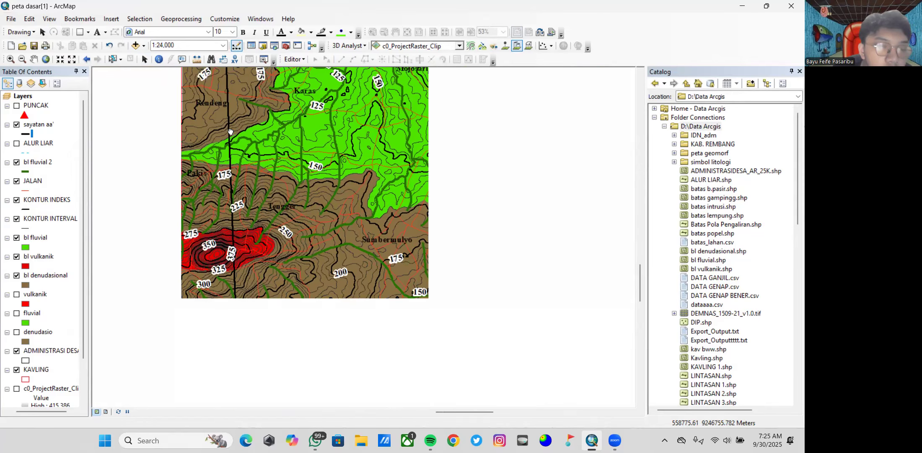
left_click_drag(240, 198, 231, 227)
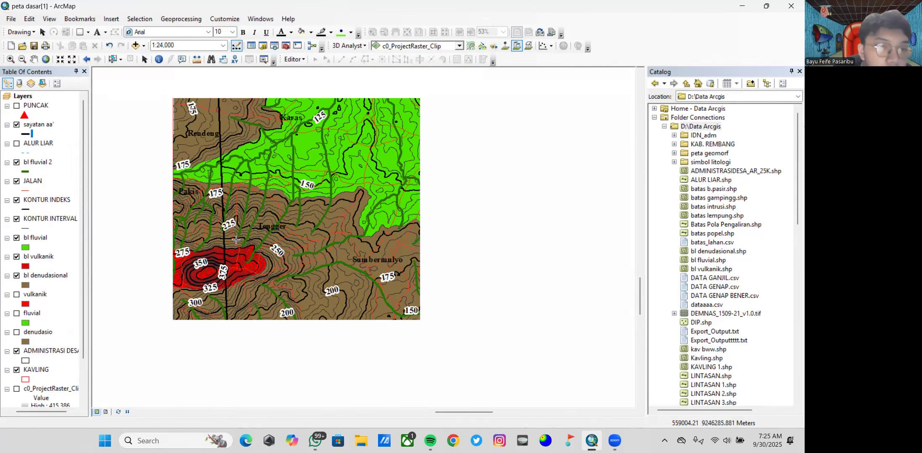
double_click(218, 350)
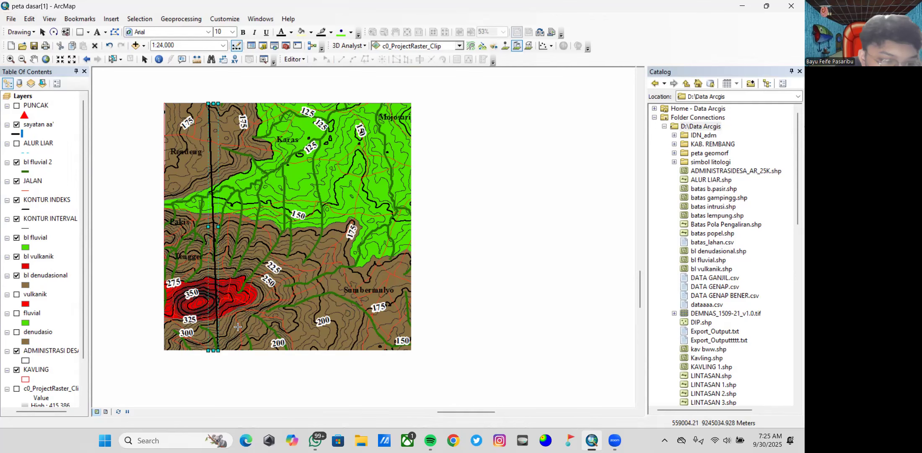
- Create a profile graph from the interpolated section line and close the graph window
left_click(551, 45)
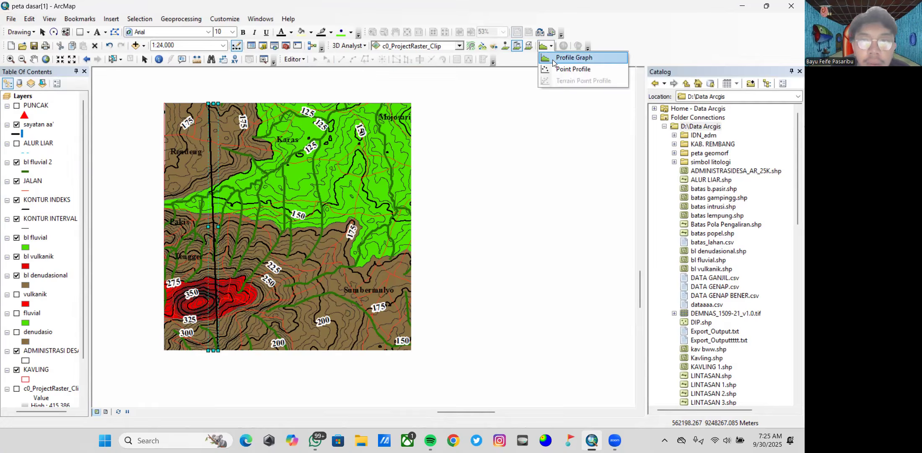
left_click(564, 68)
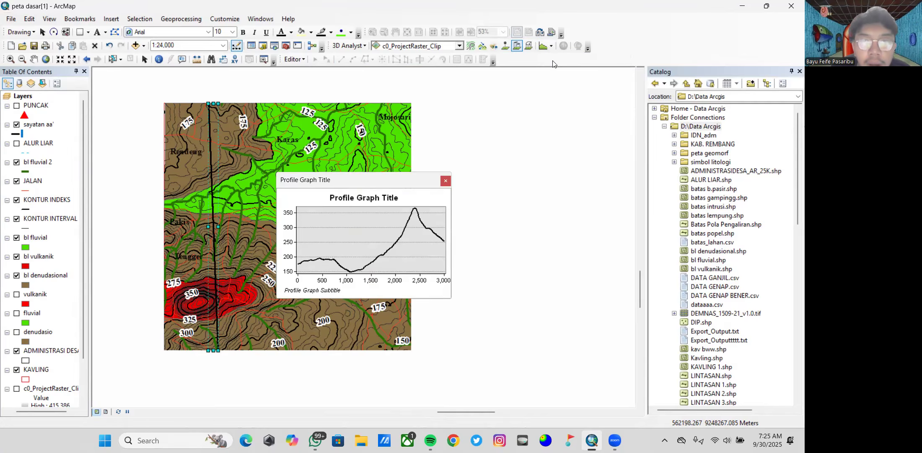
left_click(446, 180)
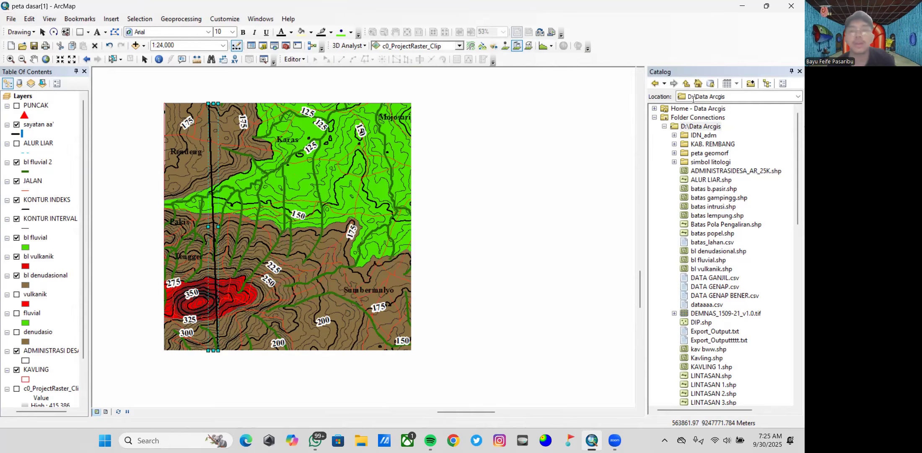
- Refresh the D:\Data Arcgis folder and add PG8.shp from it to the map despite its missing spatial reference
left_click(703, 127)
right_click(701, 127)
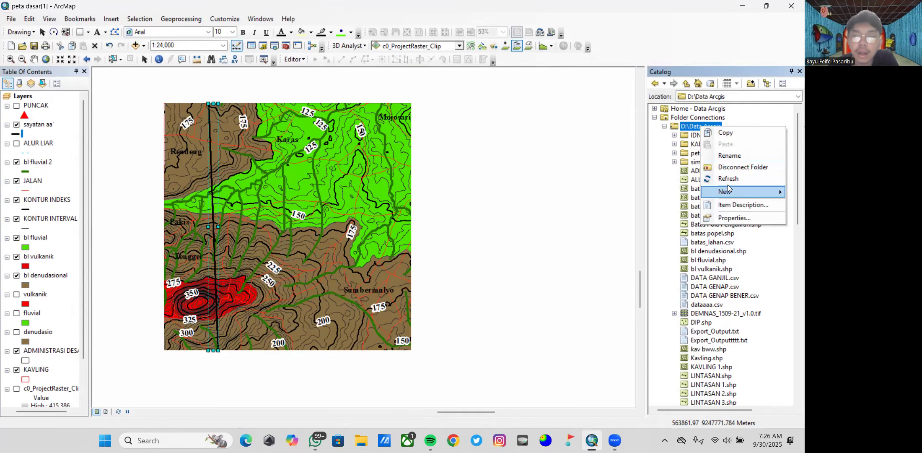
left_click(728, 179)
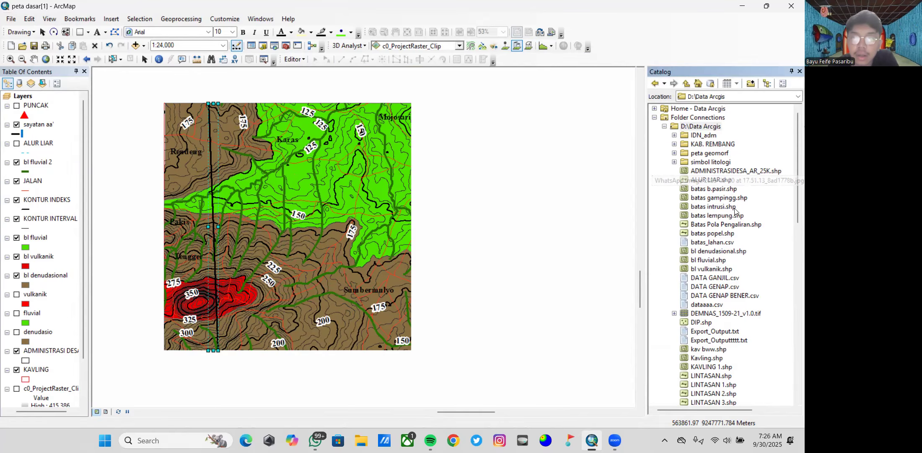
scroll(717, 220, "down", 10)
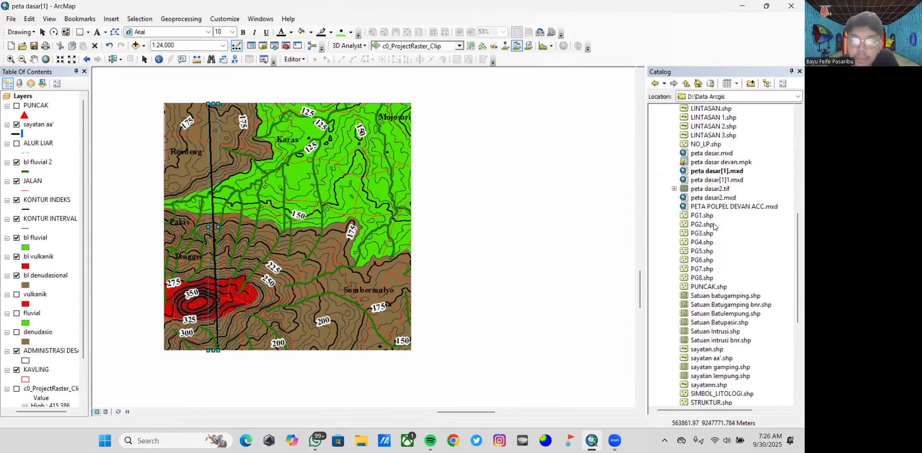
scroll(714, 226, "down", 2)
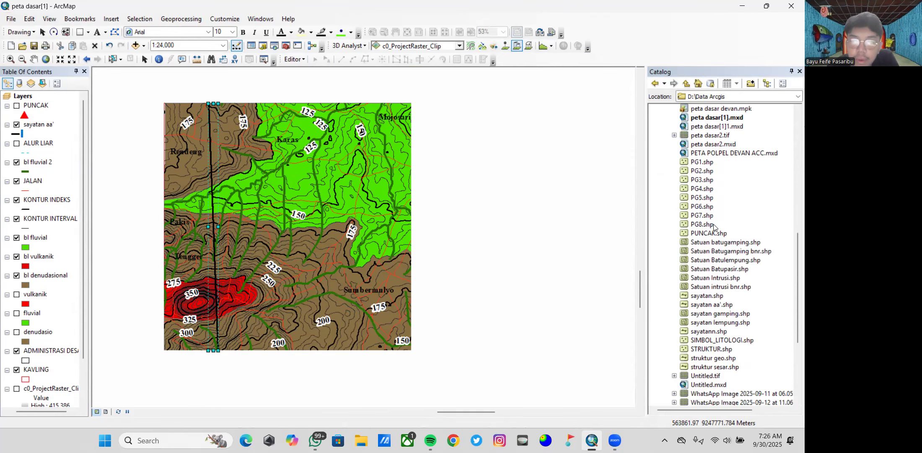
left_click(704, 228)
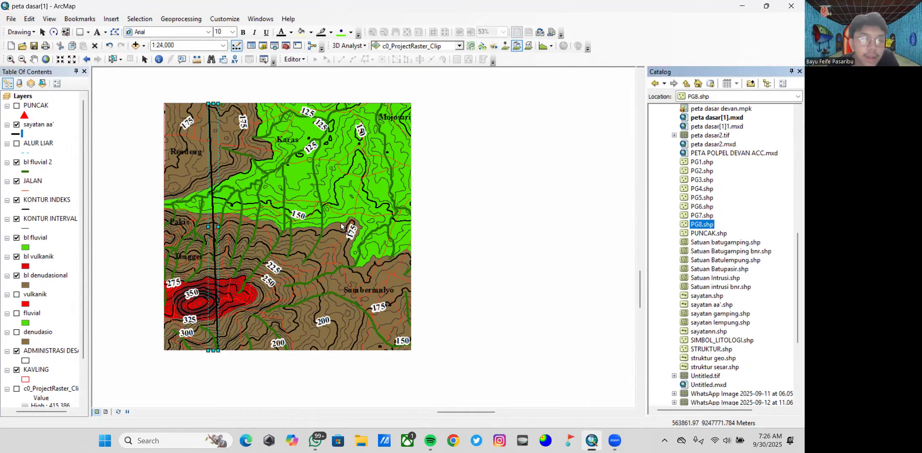
left_click_drag(341, 223, 341, 222)
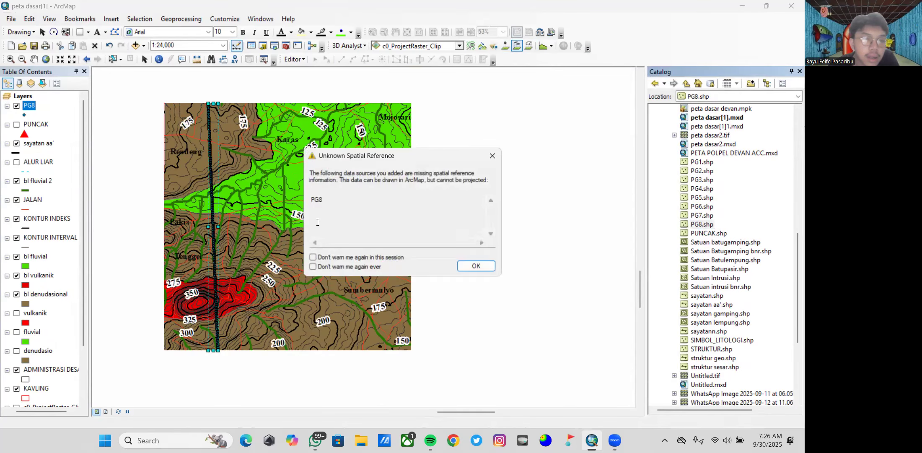
left_click(475, 265)
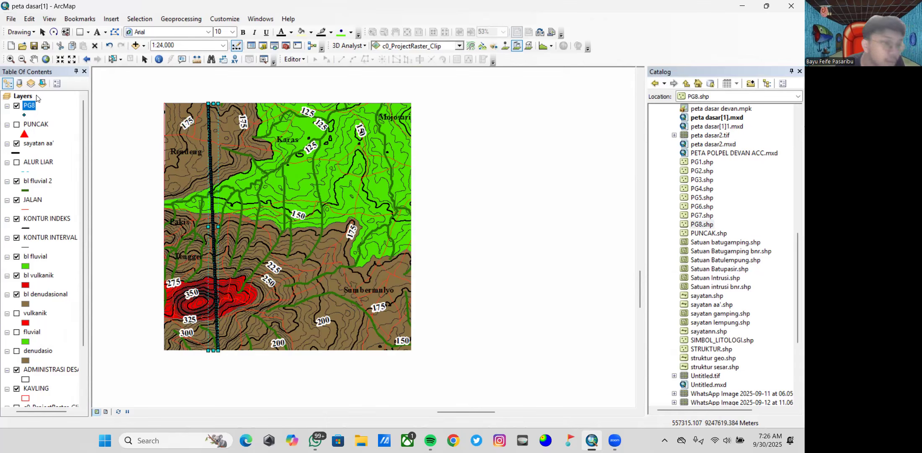
- Add a text field named ketr with a length of 50 to the PG8 attribute table
right_click(28, 106)
left_click(70, 138)
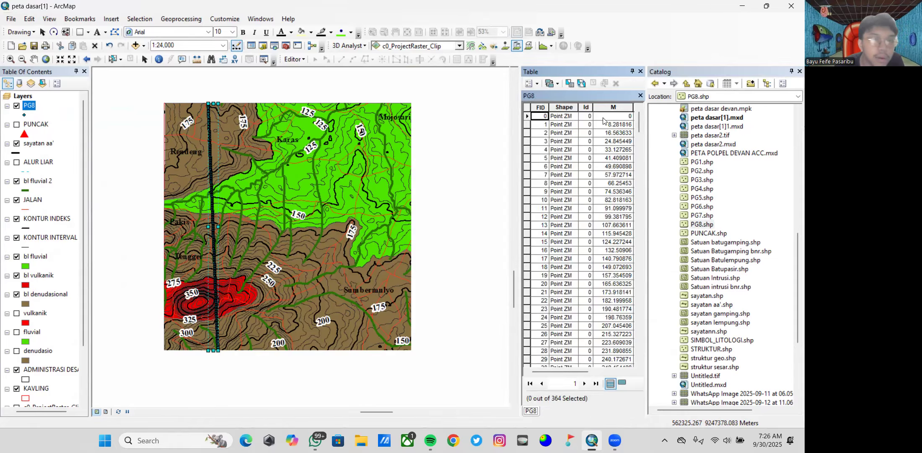
left_click(530, 83)
left_click(557, 156)
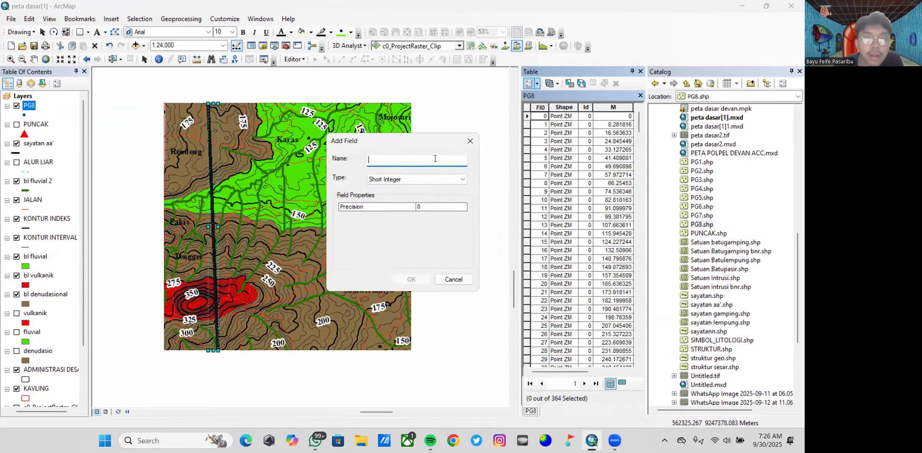
type("k")
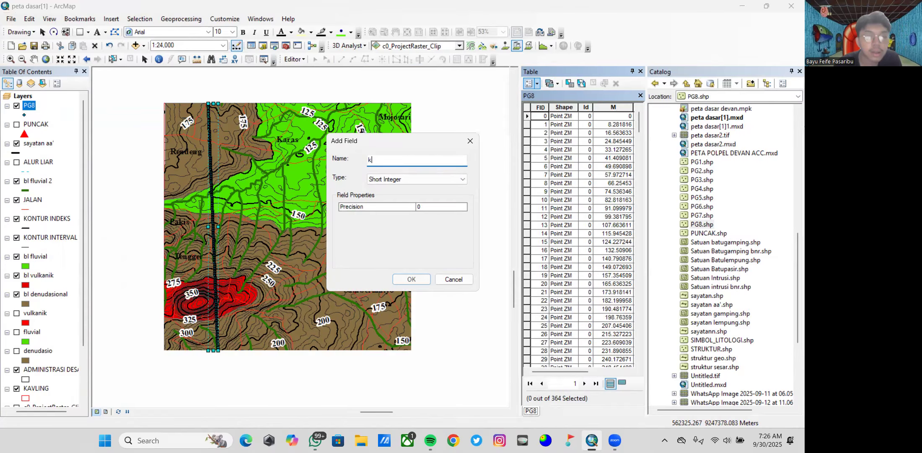
type("etr")
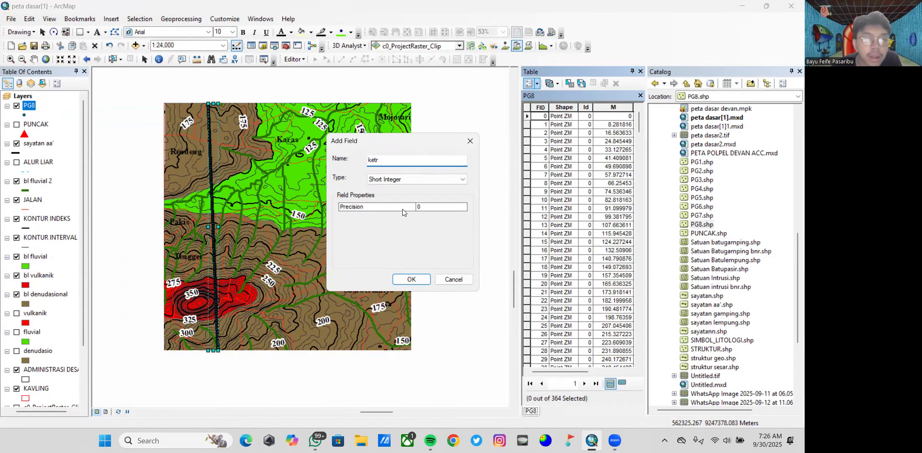
left_click(415, 179)
left_click(387, 216)
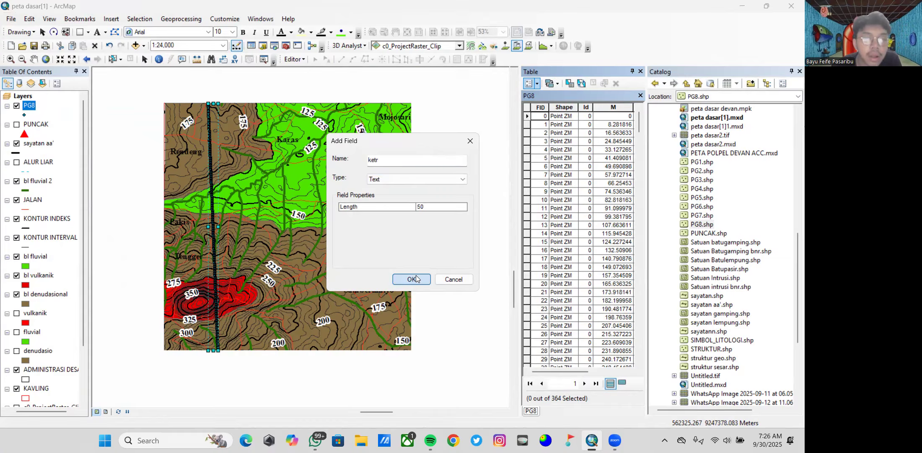
left_click(412, 278)
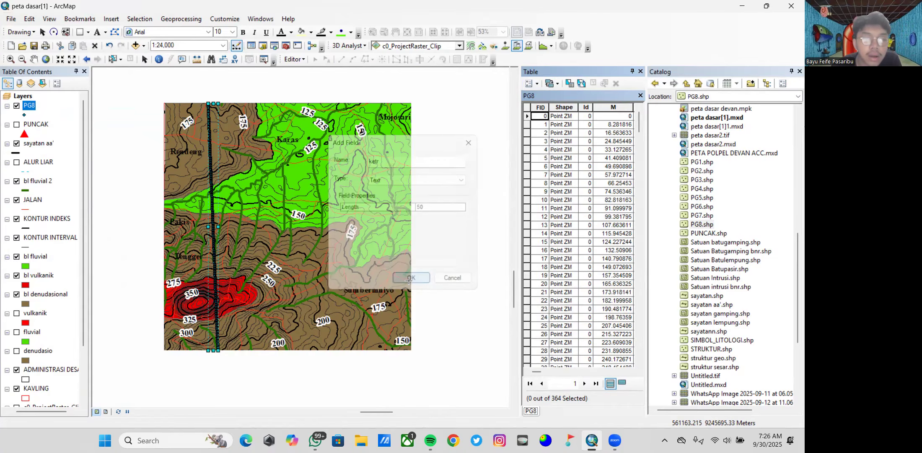
left_click(608, 371)
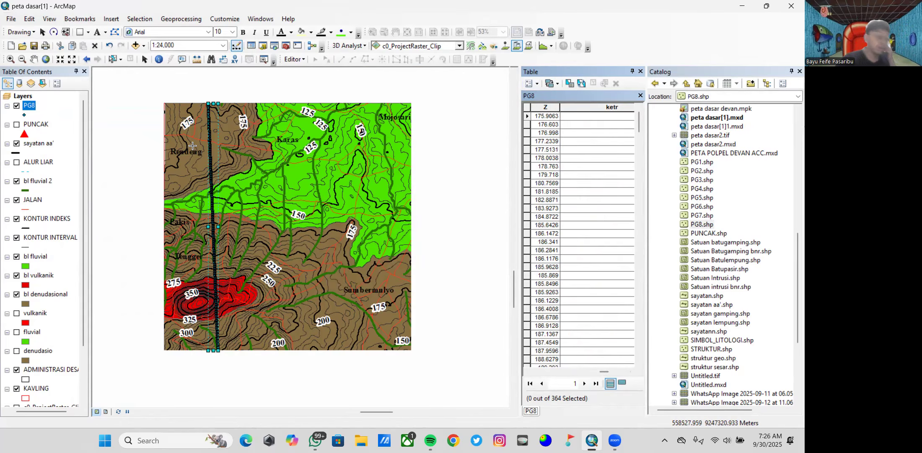
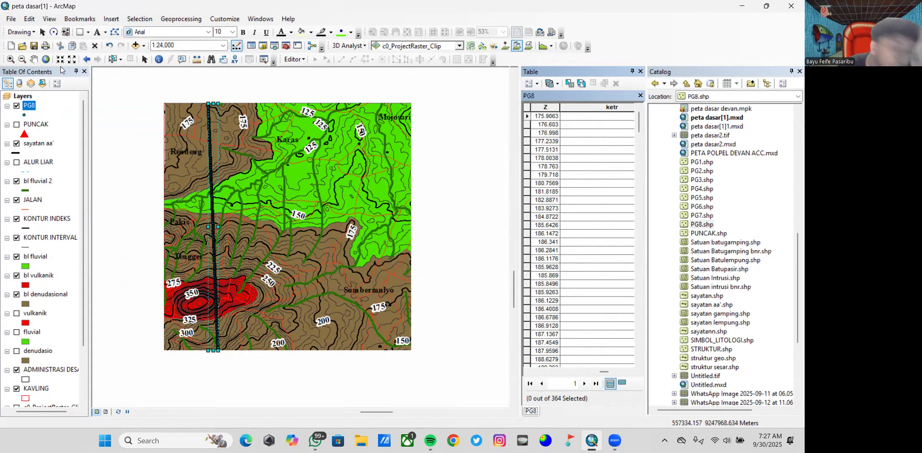
- Start an edit session on the PG8 layer
right_click(32, 110)
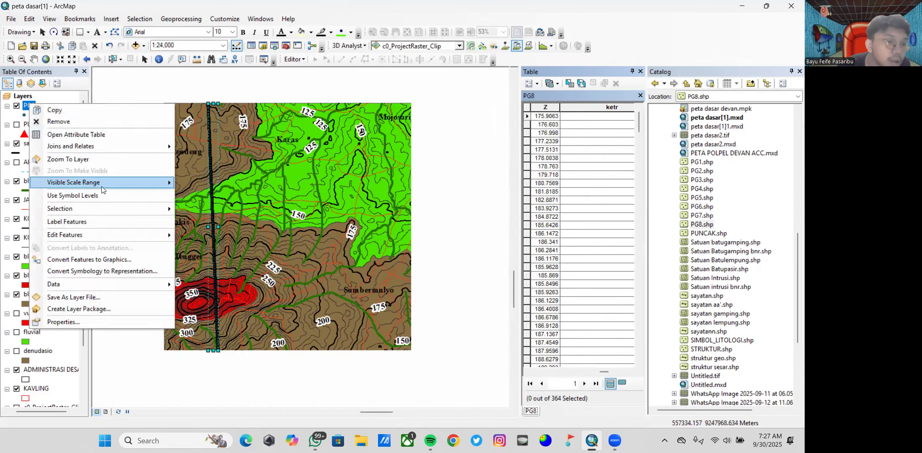
mouse_move(96, 235)
left_click(201, 237)
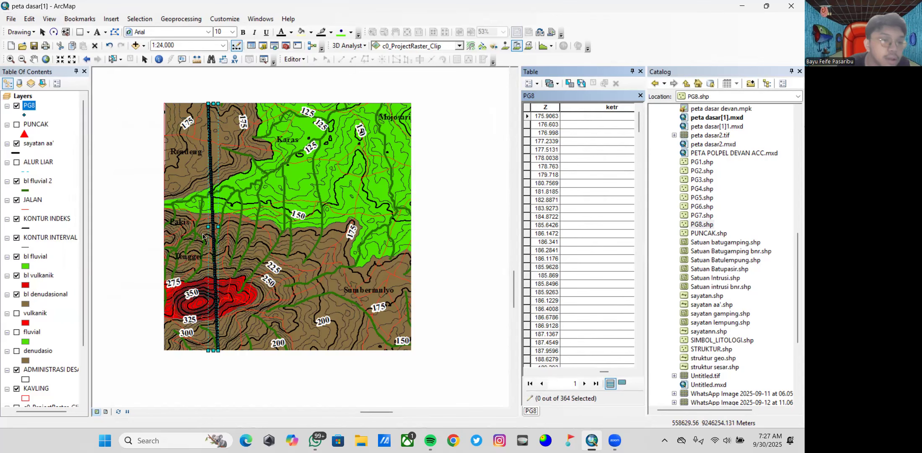
- Select the PG8 point at the northern denudational–fluvial boundary, show only selected records, and set its ketr value to "batas d1 f1"
scroll(213, 116, "up", 1)
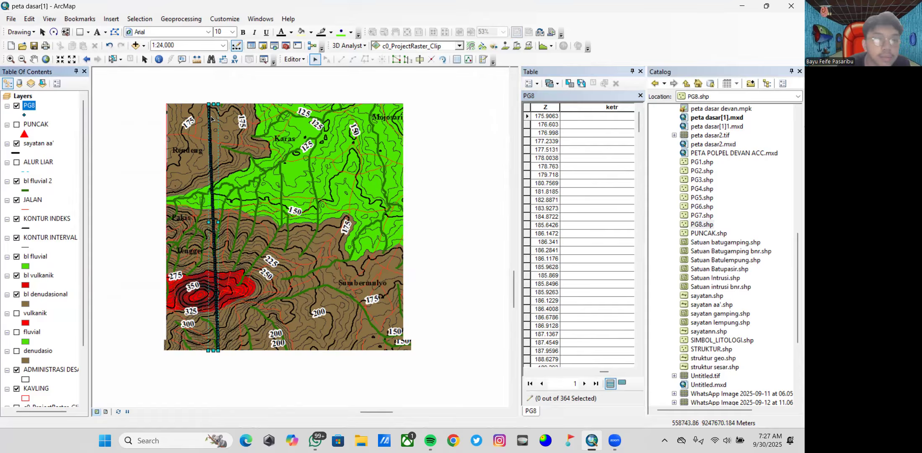
scroll(226, 272, "up", 10)
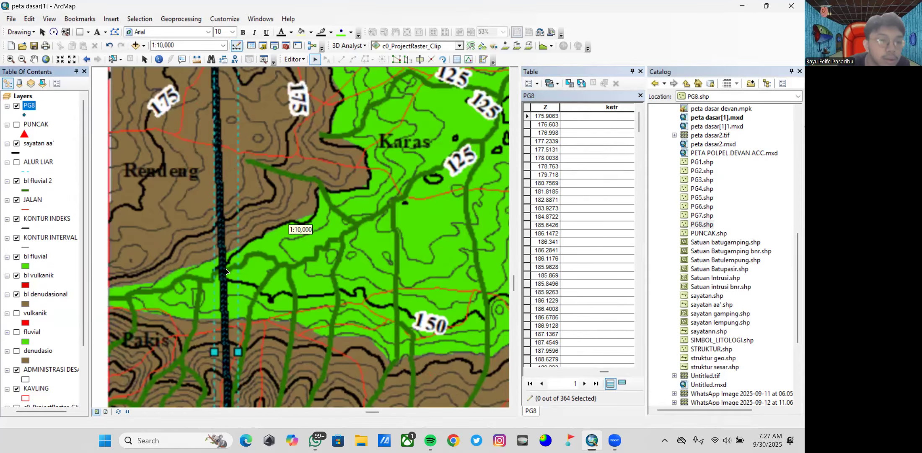
scroll(205, 219, "up", 5)
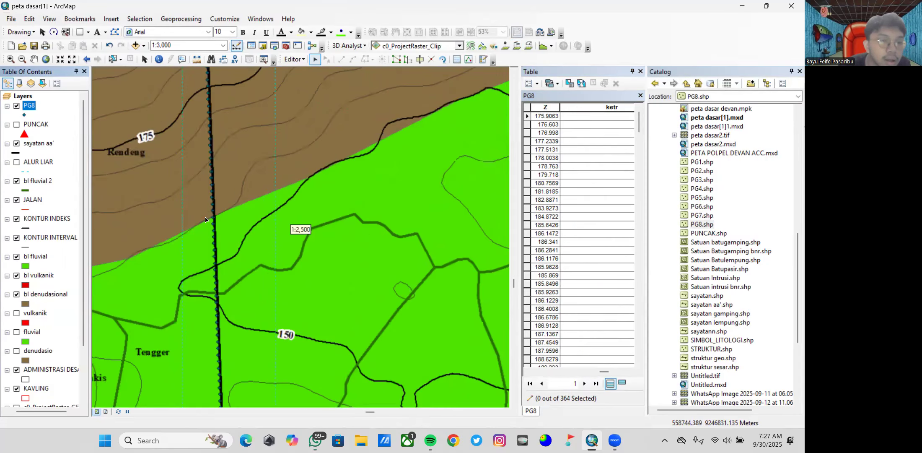
scroll(205, 218, "up", 3)
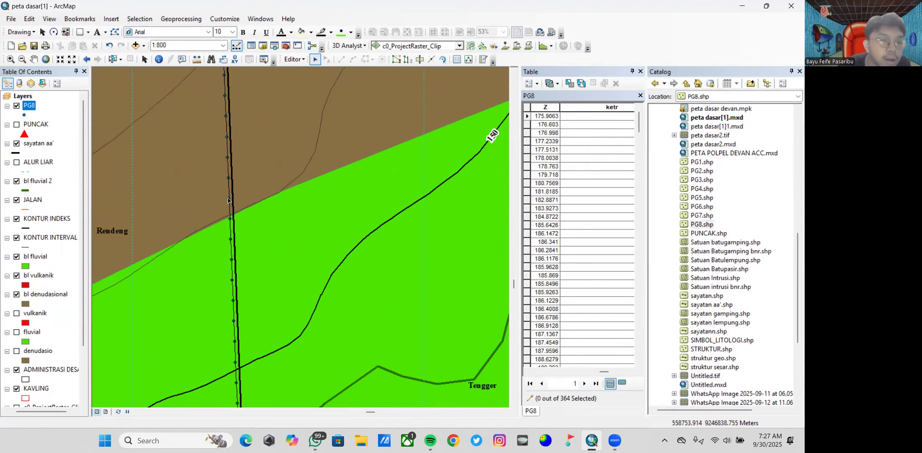
left_click(229, 198)
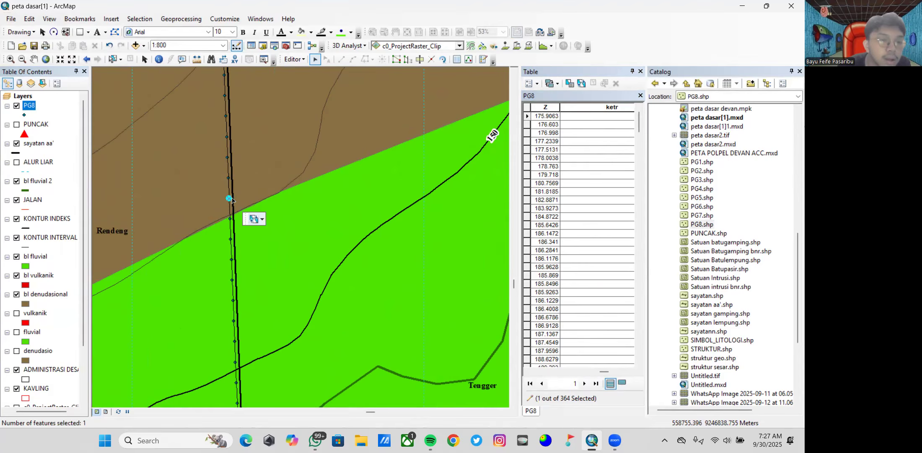
left_click(622, 383)
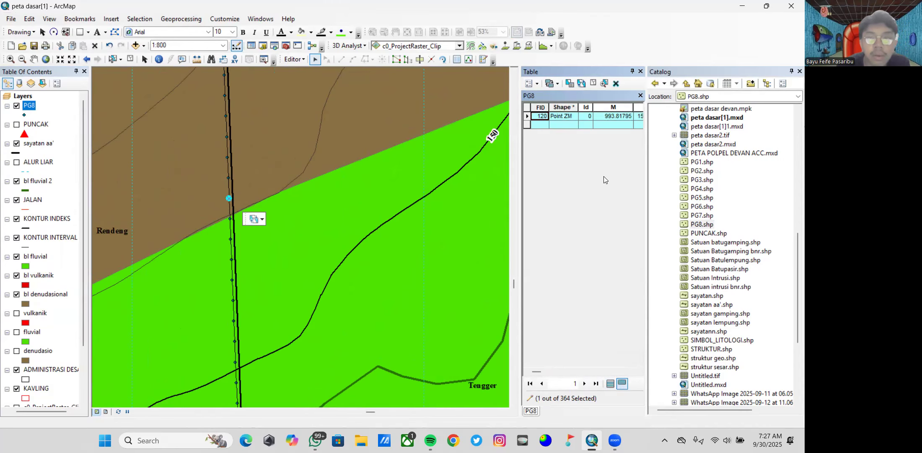
left_click(596, 372)
left_click(571, 117)
type("batas d1")
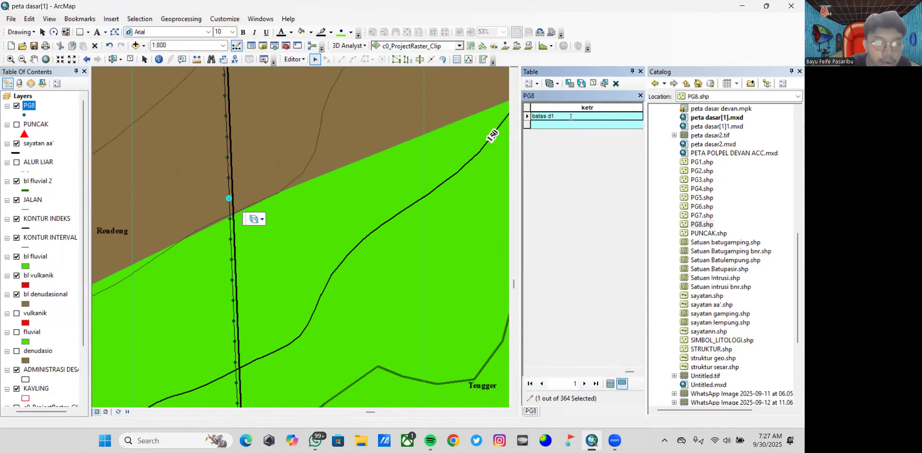
key("Return")
- Select the PG8 point just north of the river crossing on the section line and set its ketr value to "batas f1 f2"
scroll(364, 235, "down", 4)
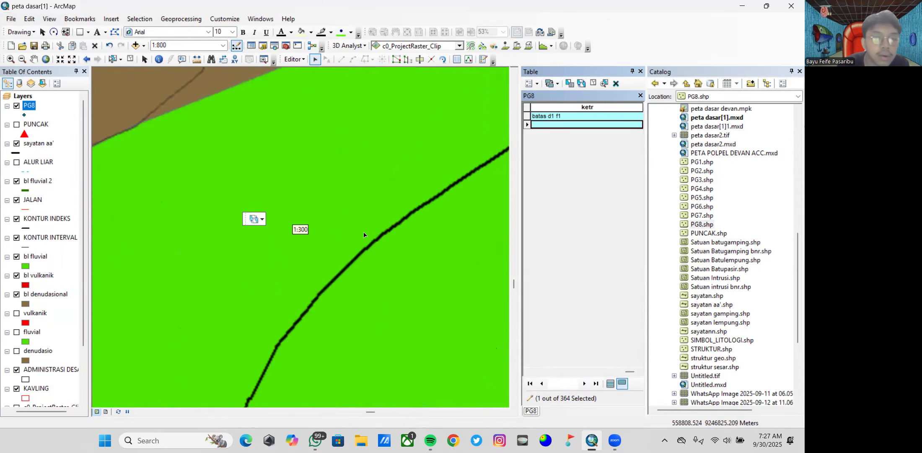
scroll(364, 234, "up", 5)
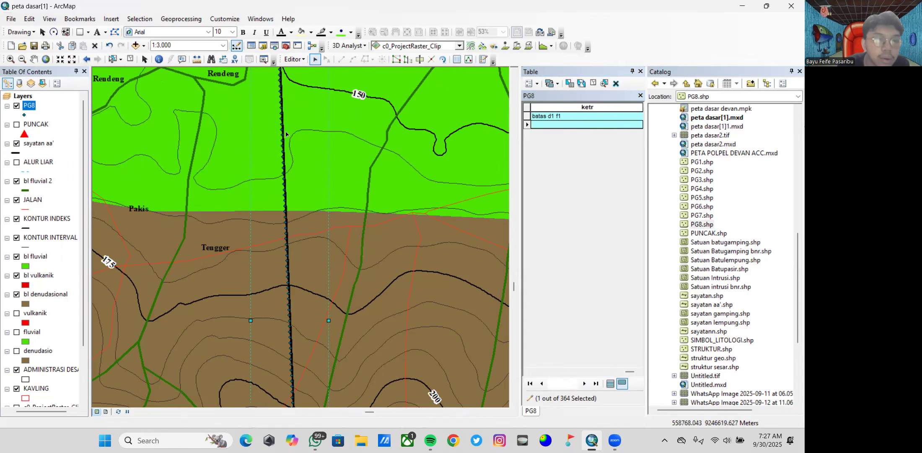
key("Up")
scroll(254, 181, "up", 2)
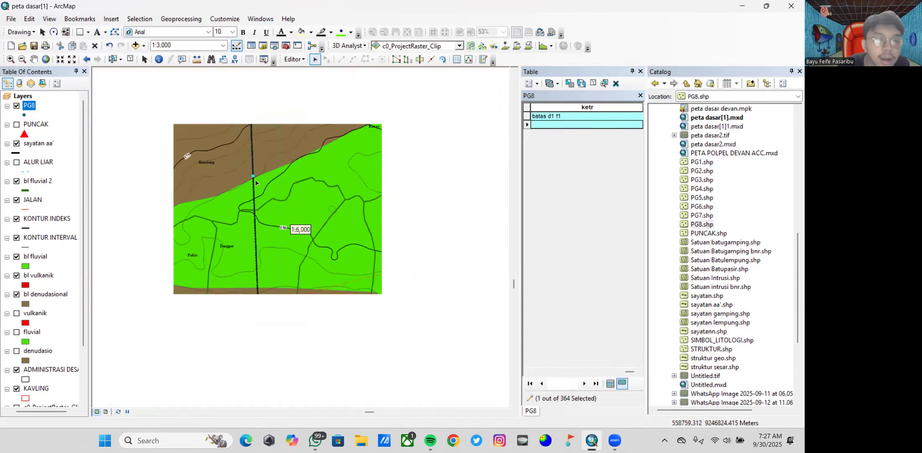
scroll(256, 183, "up", 1)
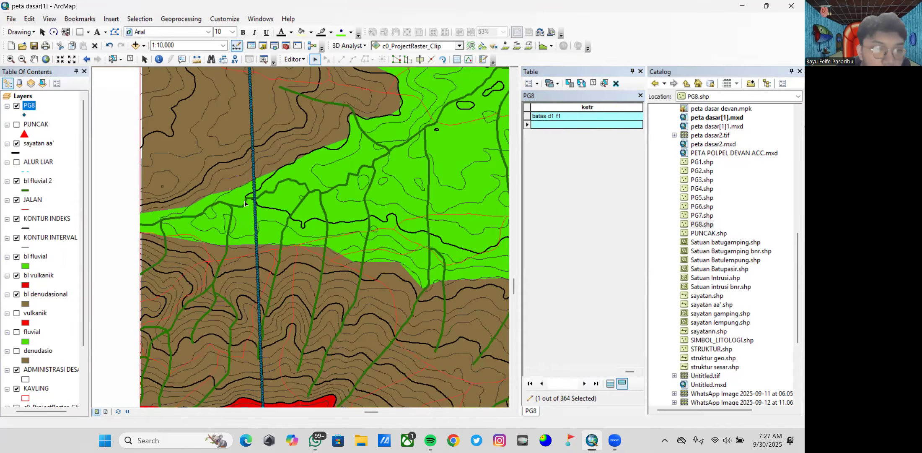
scroll(279, 200, "down", 3)
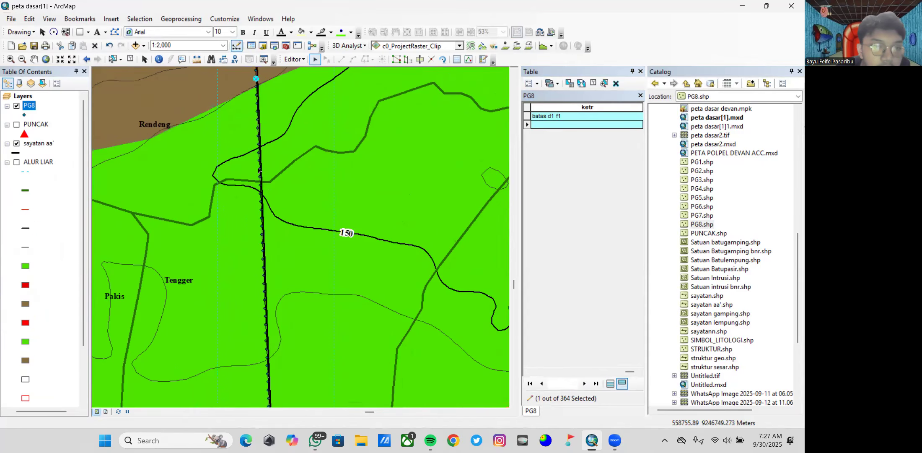
scroll(264, 190, "down", 2)
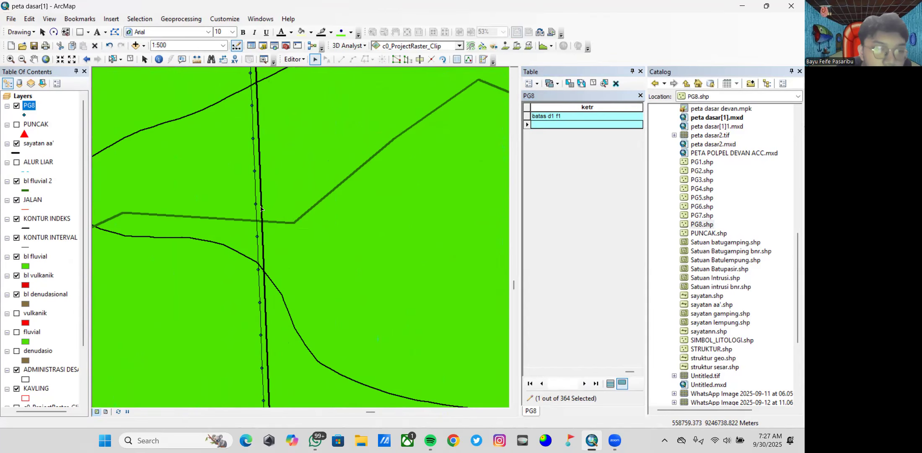
left_click(255, 205)
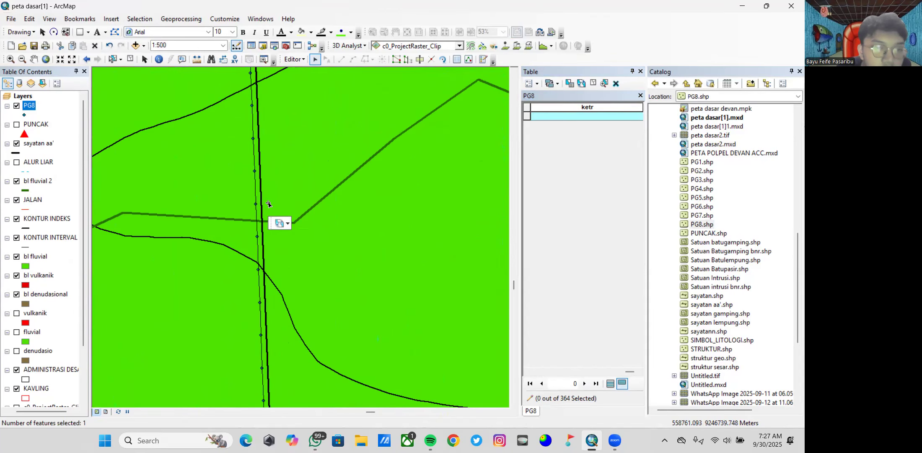
left_click(256, 204)
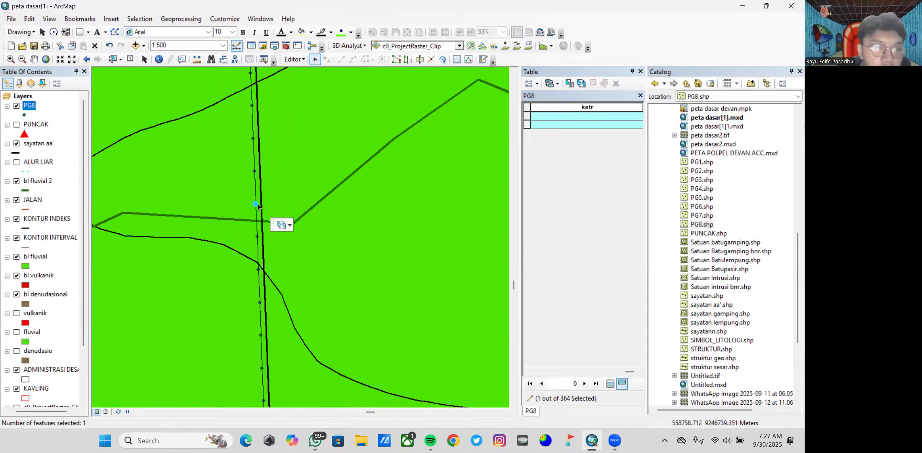
left_click(573, 117)
type("batas f1 f2")
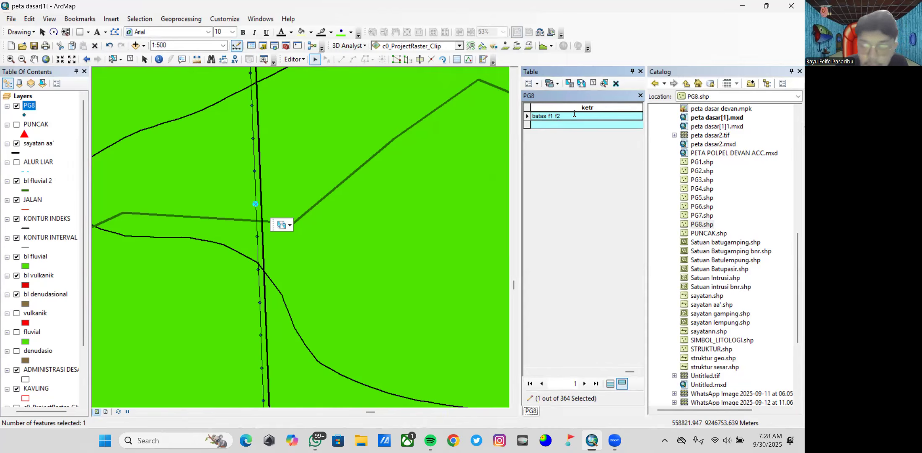
key("Return")
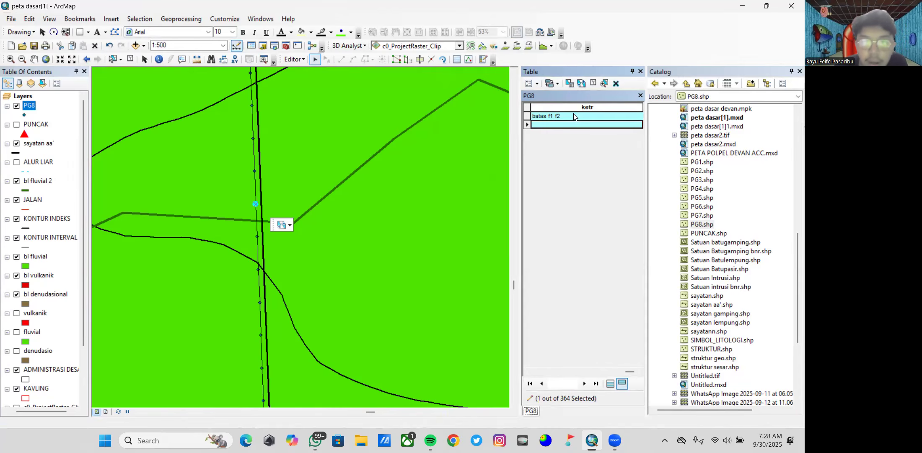
- Select the PG8 point just south of the river crossing and set its ketr value to "batas f2 f1"
left_click(258, 236)
left_click(529, 117)
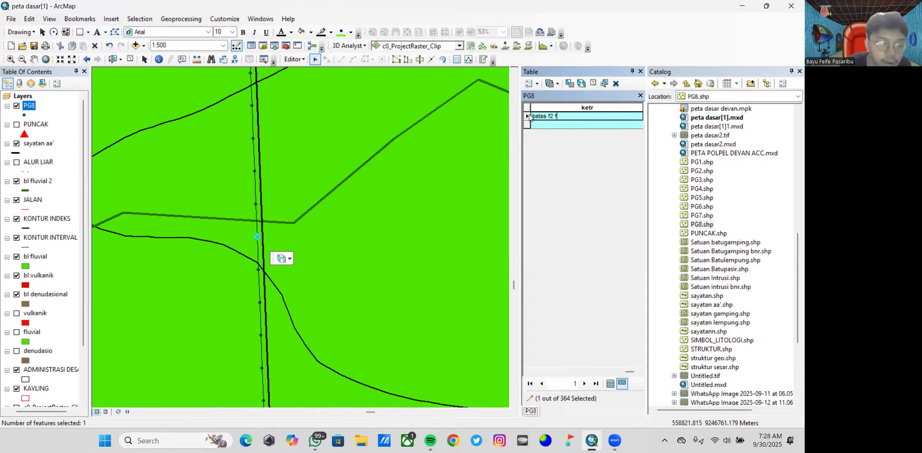
key("Return")
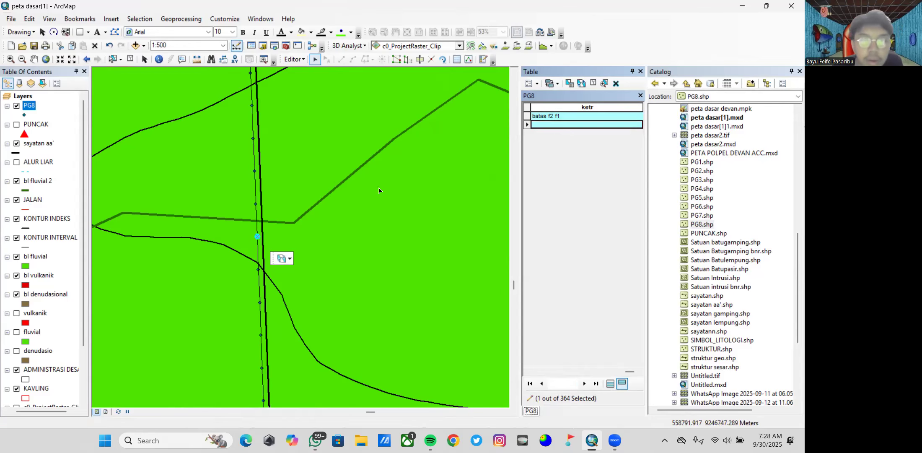
- Locate the PG8 point where the section line crosses the southern fluvial–denudational boundary
scroll(350, 223, "up", 2)
scroll(349, 225, "up", 1)
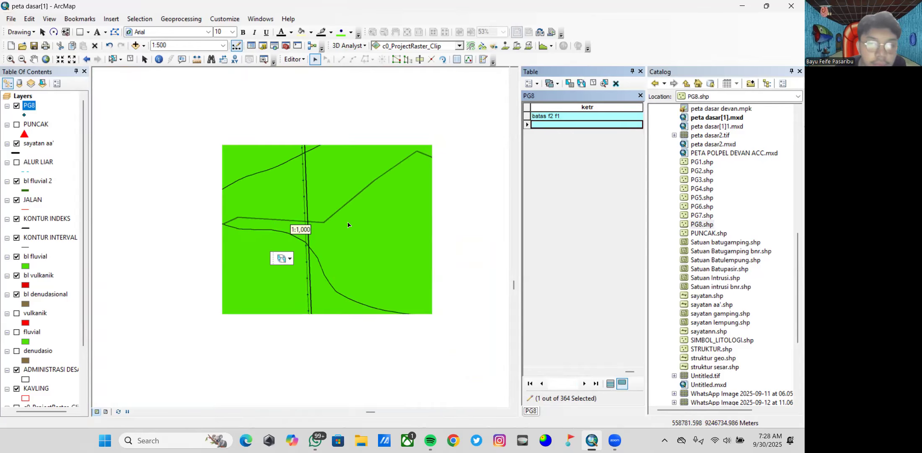
scroll(328, 290, "up", 1)
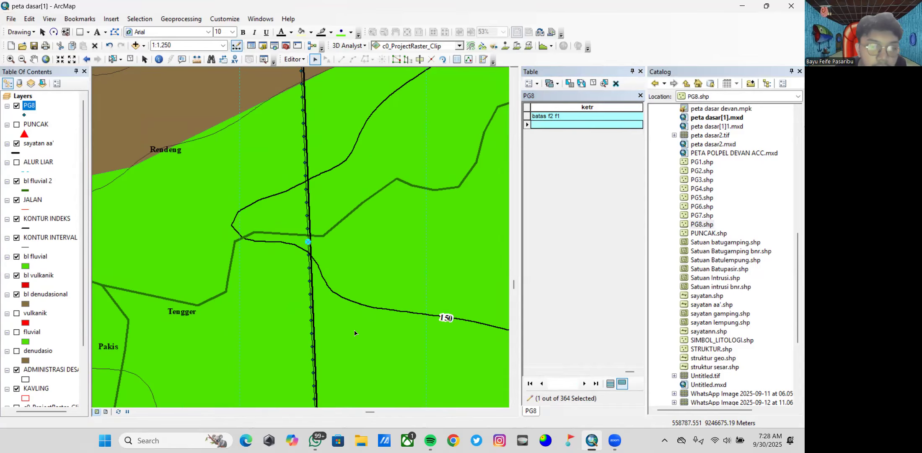
scroll(298, 274, "up", 1)
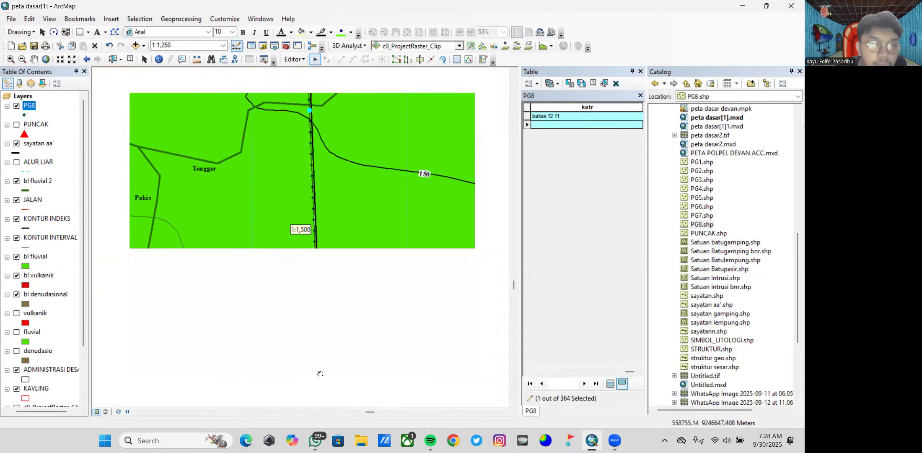
scroll(344, 210, "up", 2)
scroll(345, 217, "down", 3)
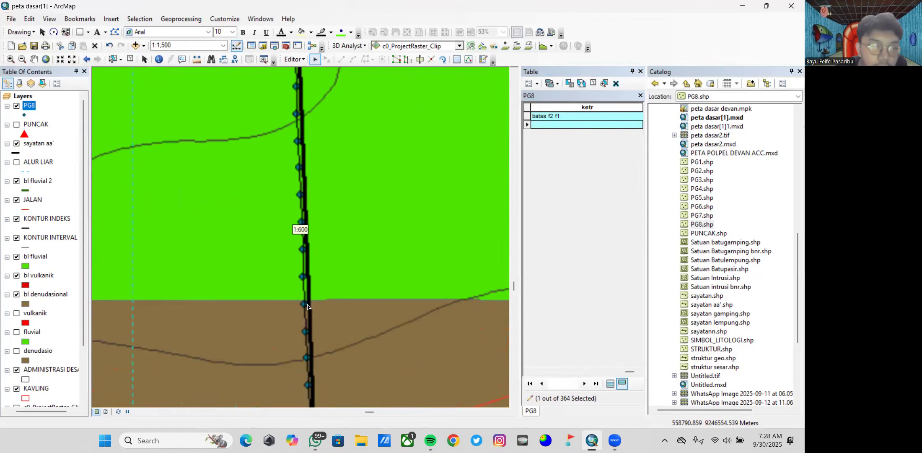
scroll(308, 309, "up", 4)
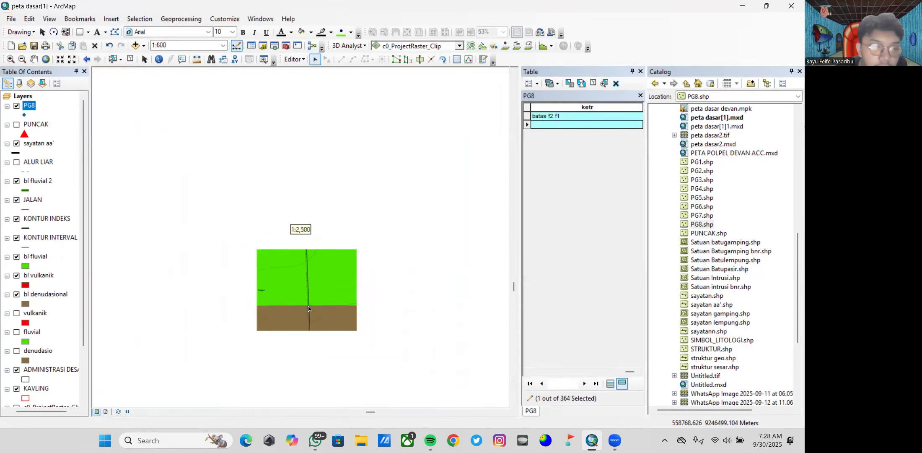
- Label the PG8 point just above the lower green-brown boundary on the section line as "batas f1 d1" in its ketr field
scroll(308, 309, "up", 2)
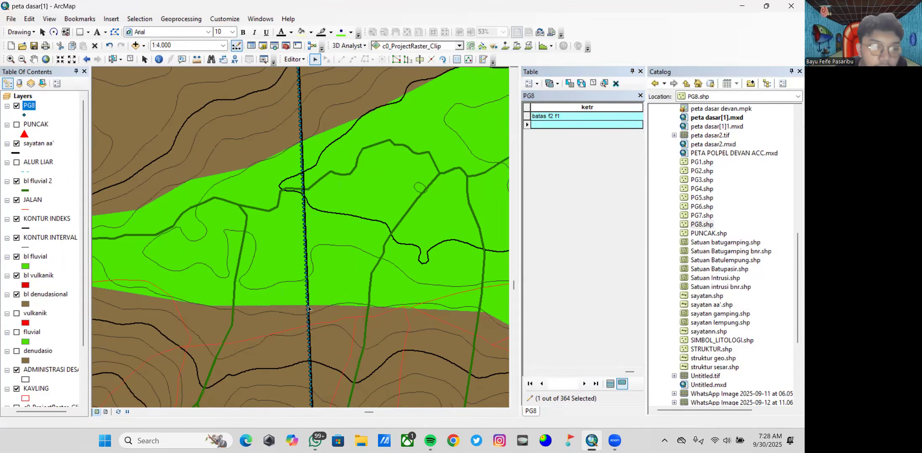
scroll(308, 309, "down", 5)
scroll(308, 309, "down", 4)
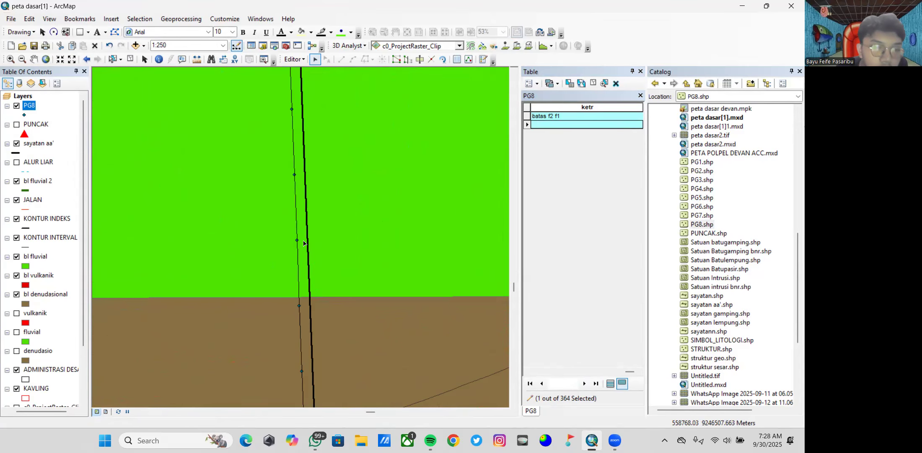
left_click(296, 241)
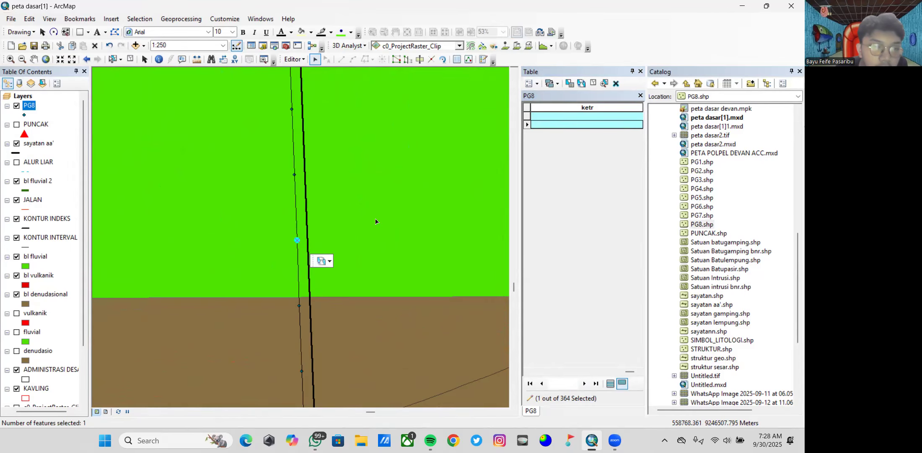
left_click(554, 116)
type("batas f1 d1")
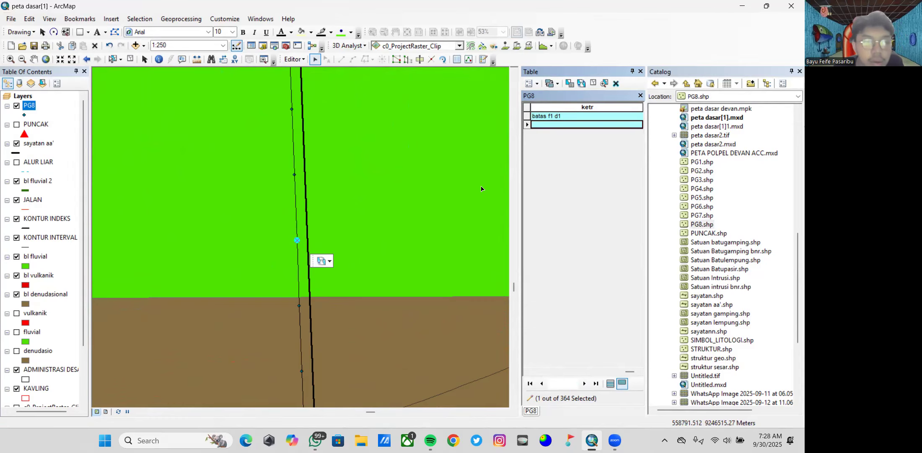
- Label the PG8 point just above the green river line's crossing in the brown area as "batas d1 f2" in its ketr field
key("Down")
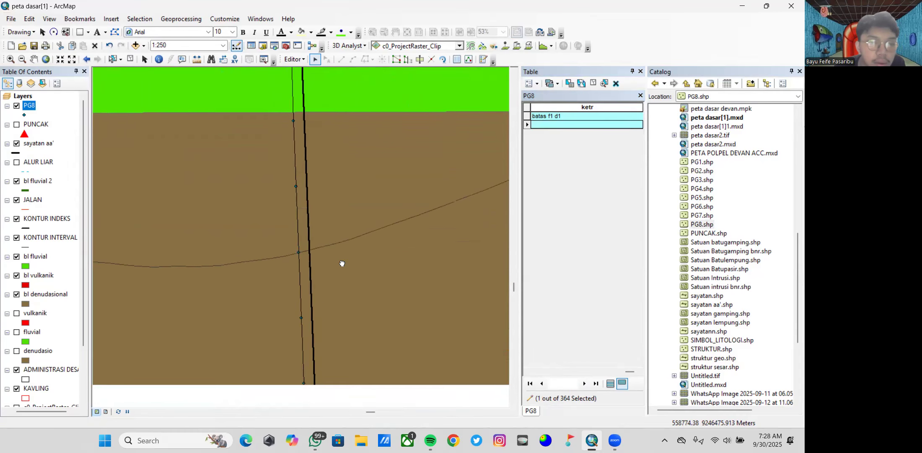
key("Down")
key("Right")
scroll(309, 278, "up", 3)
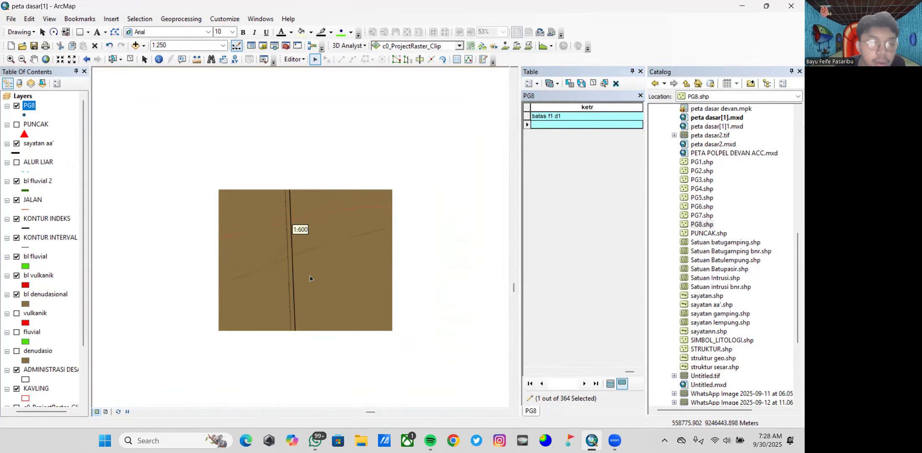
scroll(322, 329, "up", 3)
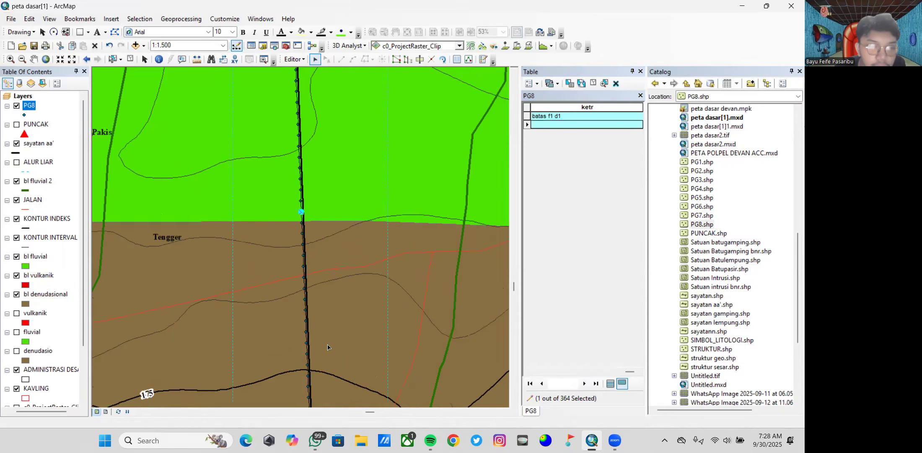
scroll(329, 348, "up", 3)
left_click_drag(327, 356, 343, 294)
scroll(303, 308, "up", 1)
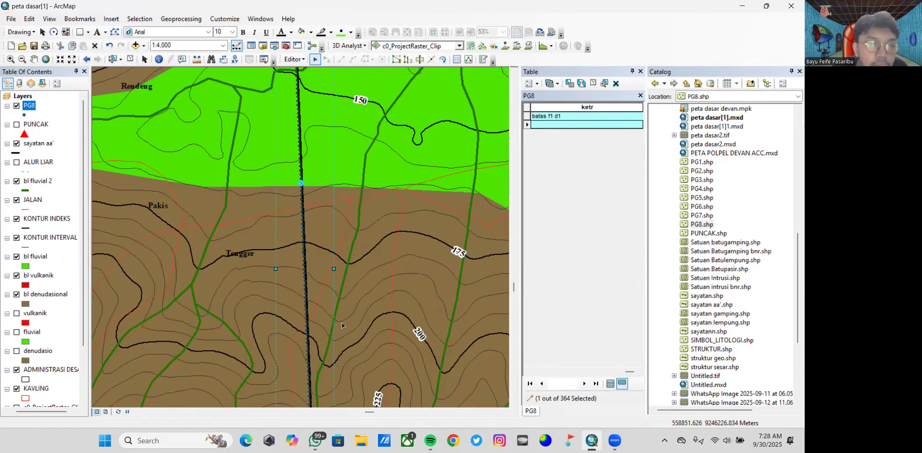
left_click_drag(329, 323, 323, 264)
left_click_drag(315, 371, 315, 286)
scroll(303, 274, "up", 1)
scroll(303, 273, "down", 6)
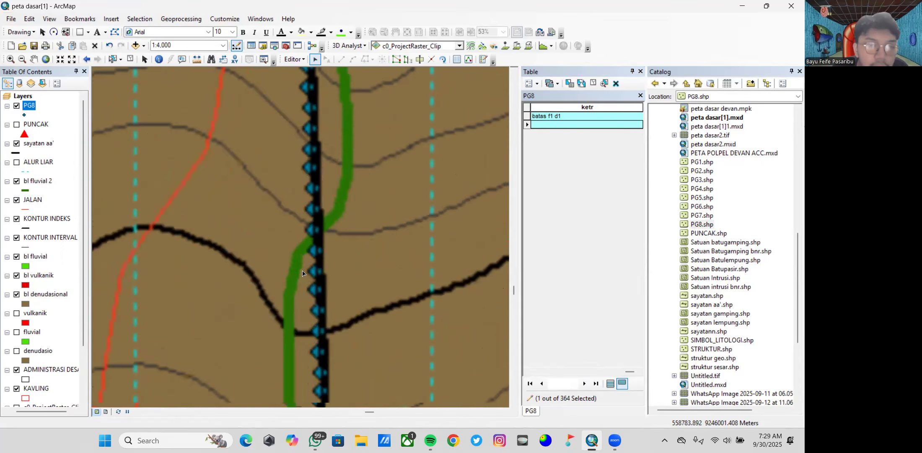
scroll(306, 234, "down", 5)
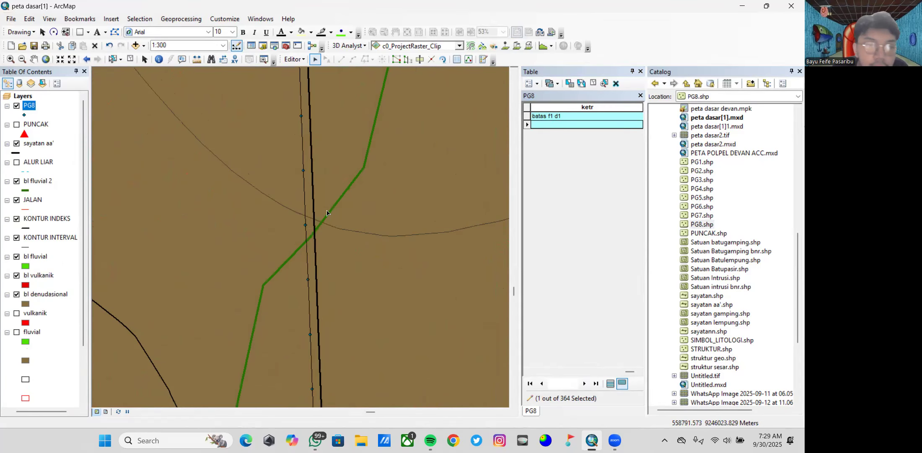
left_click(305, 226)
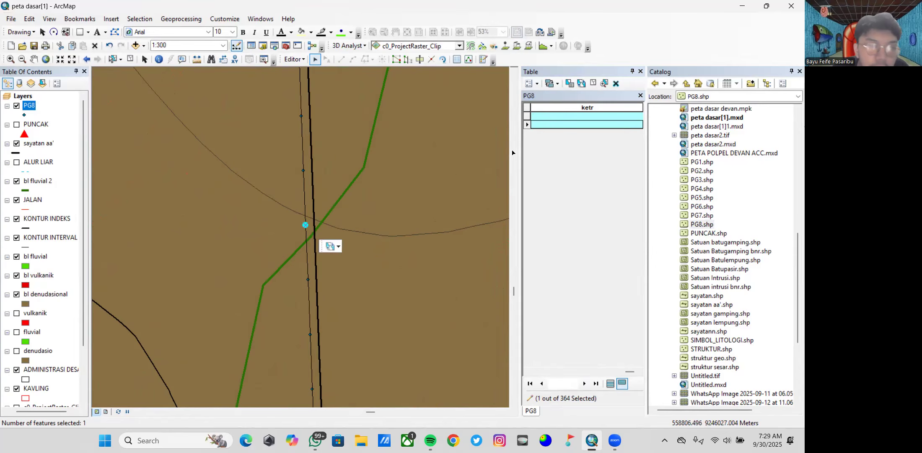
left_click(567, 118)
type("batas d1 f2")
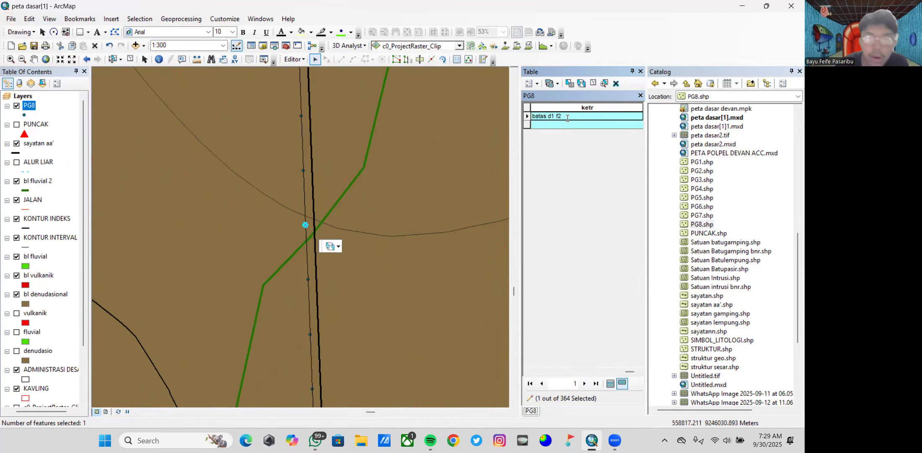
key("Return")
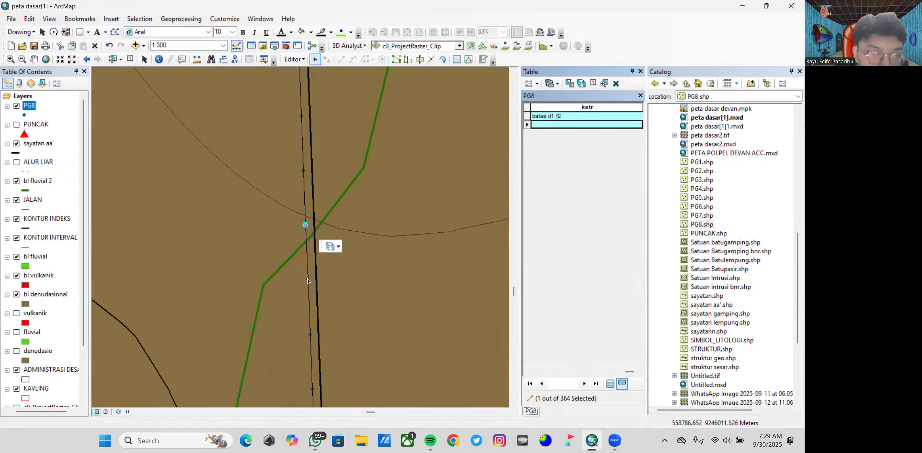
- Label the PG8 point just below the green river line's crossing as "batas f2 d1" in its ketr field
left_click(307, 280)
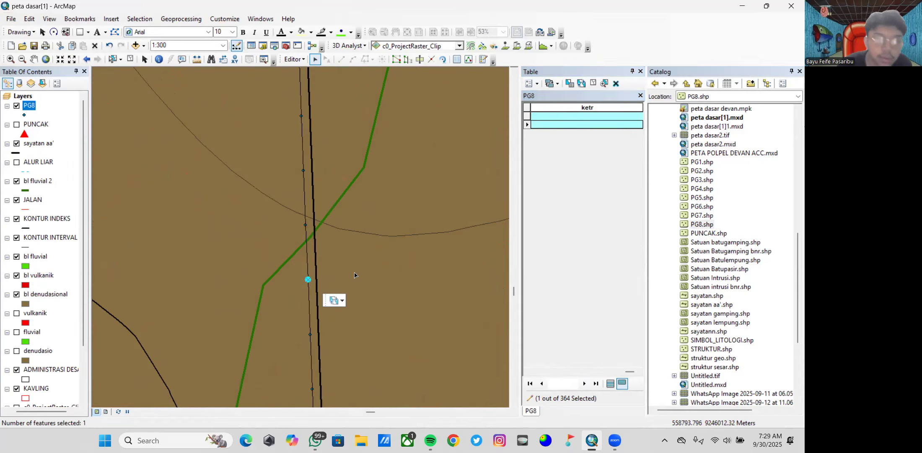
left_click(571, 116)
type("batas f2 d1")
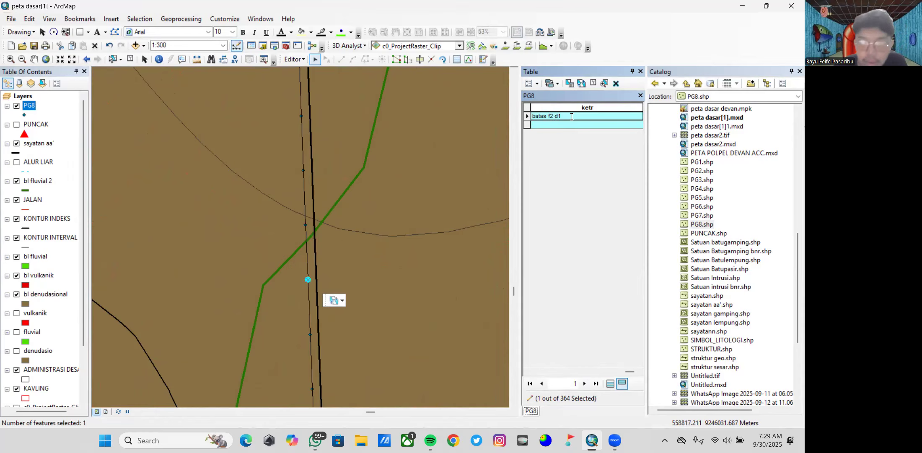
key("Return")
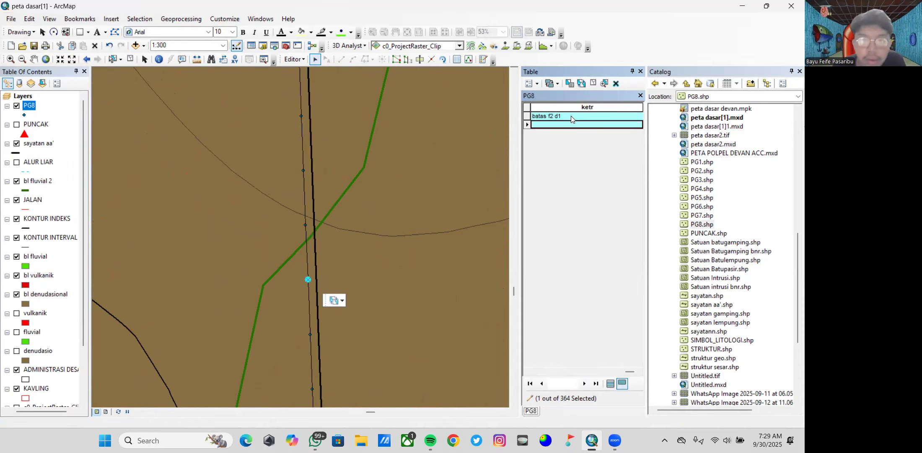
- Label the PG8 point just above the northern brown-red boundary as "batas d1 v1" in its ketr field
scroll(329, 247, "down", 3)
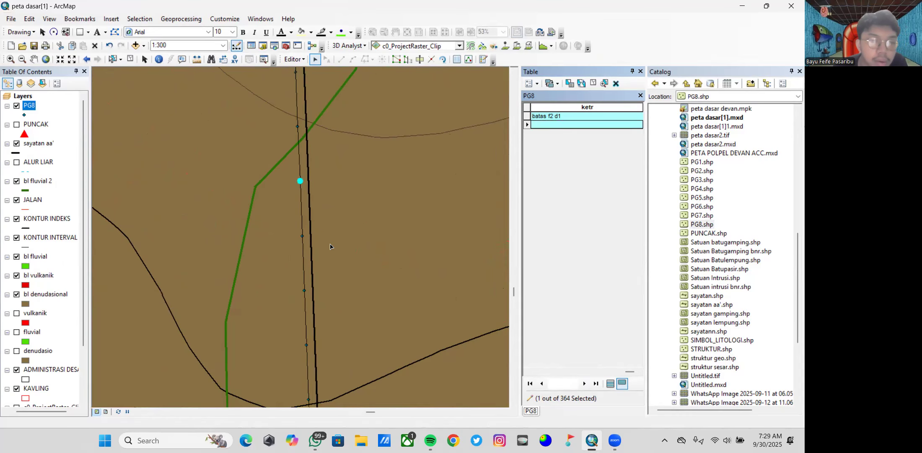
key("Down")
key("Down")
key("Down")
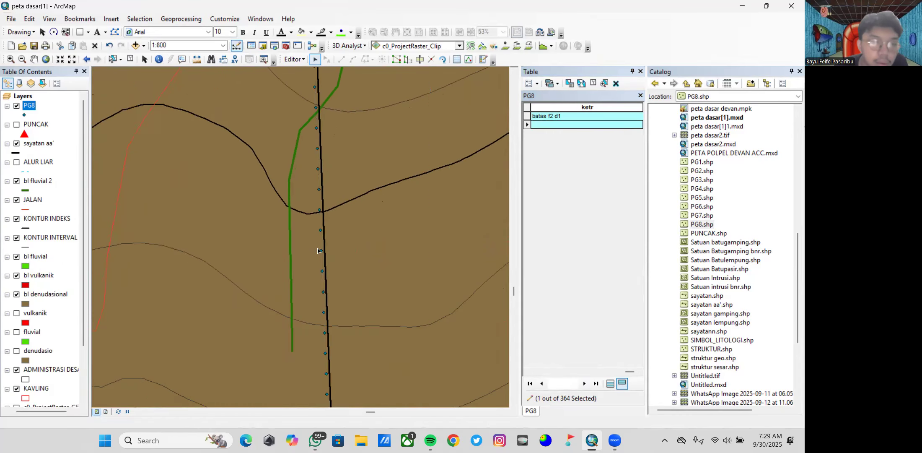
key("Down")
scroll(340, 277, "down", 3)
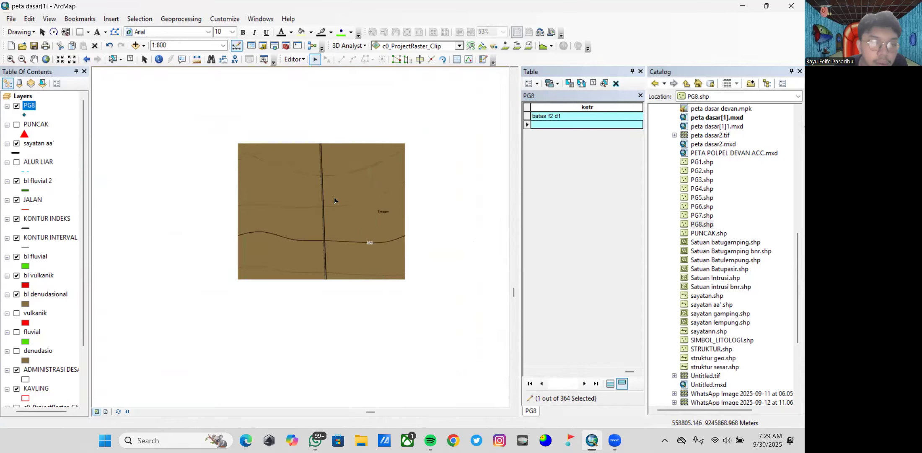
scroll(336, 314, "up", 4)
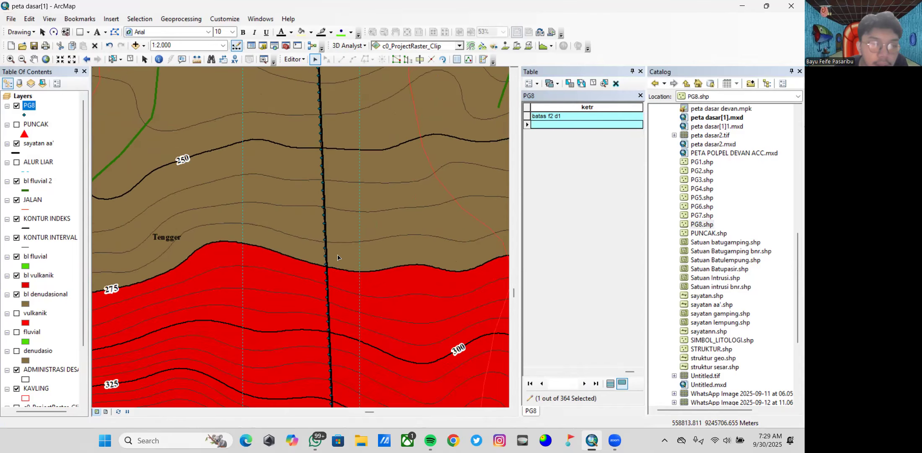
scroll(314, 289, "up", 2)
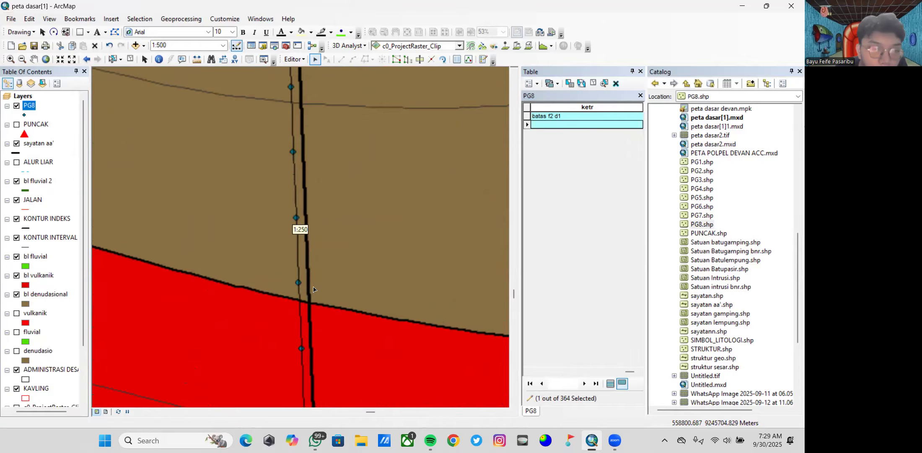
left_click(299, 284)
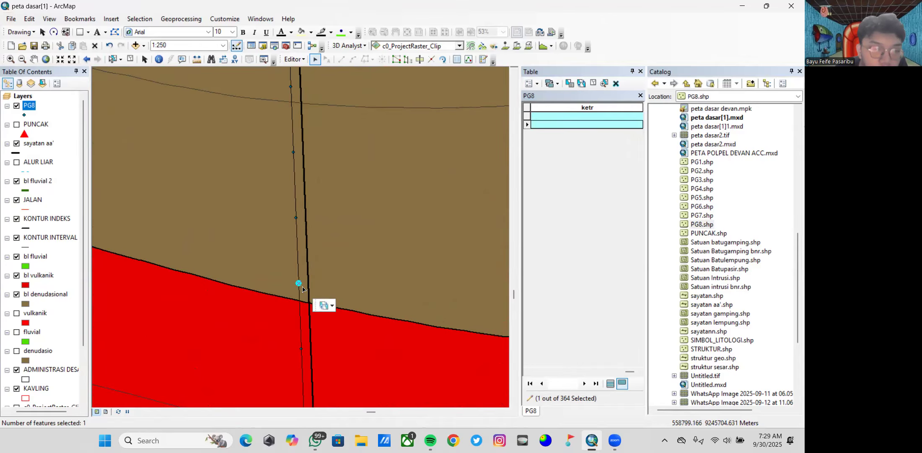
left_click(584, 117)
type("batas d1 v")
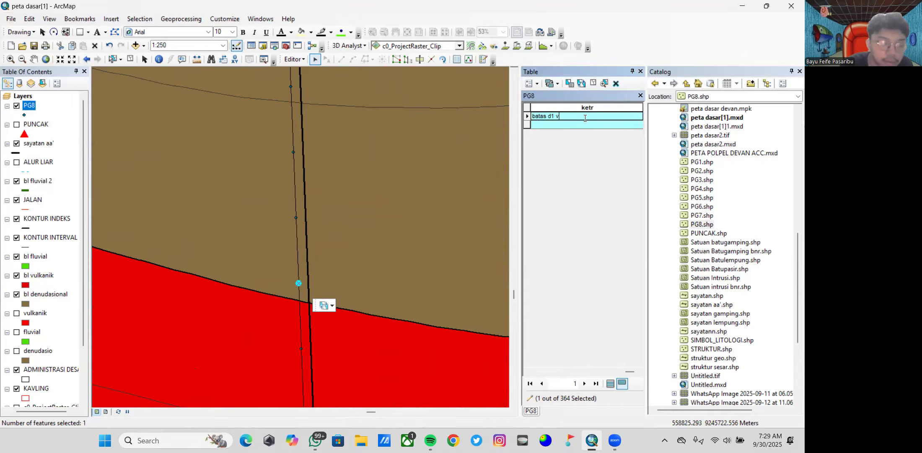
type("1")
key("Return")
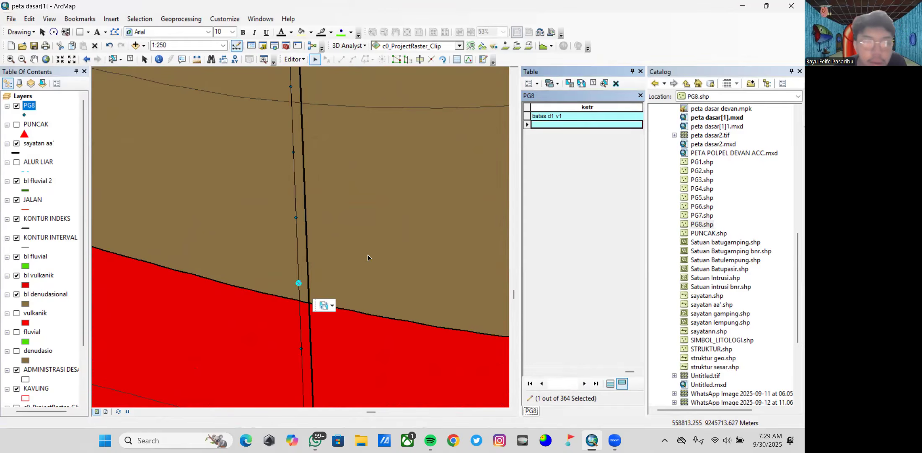
- Label the PG8 point at the southern red-brown boundary on the section line as "batas v1 d1" in its ketr field
scroll(335, 308, "up", 4)
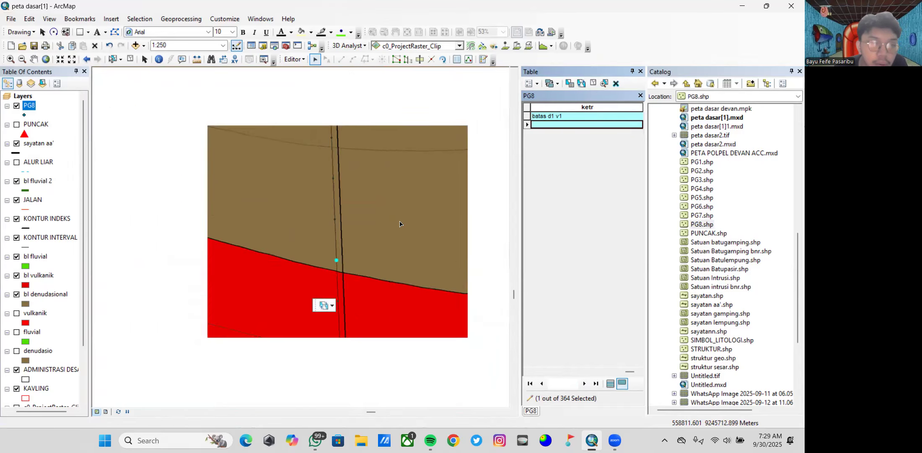
scroll(348, 197, "up", 4)
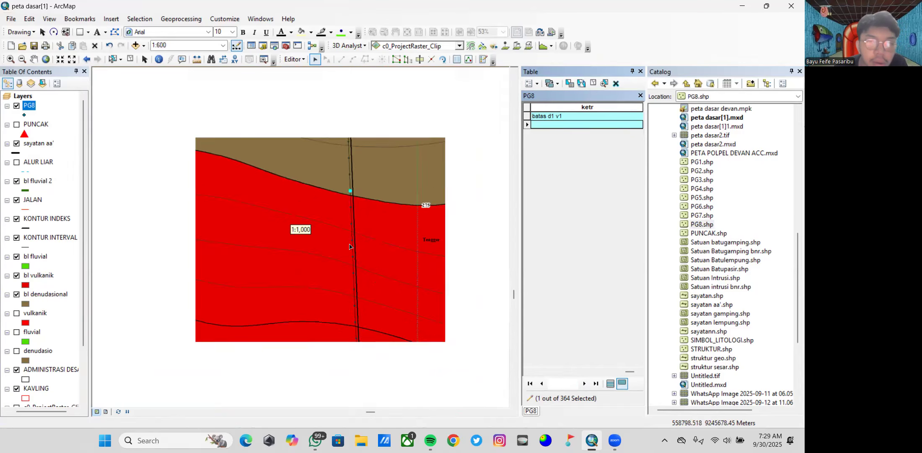
scroll(342, 263, "up", 3)
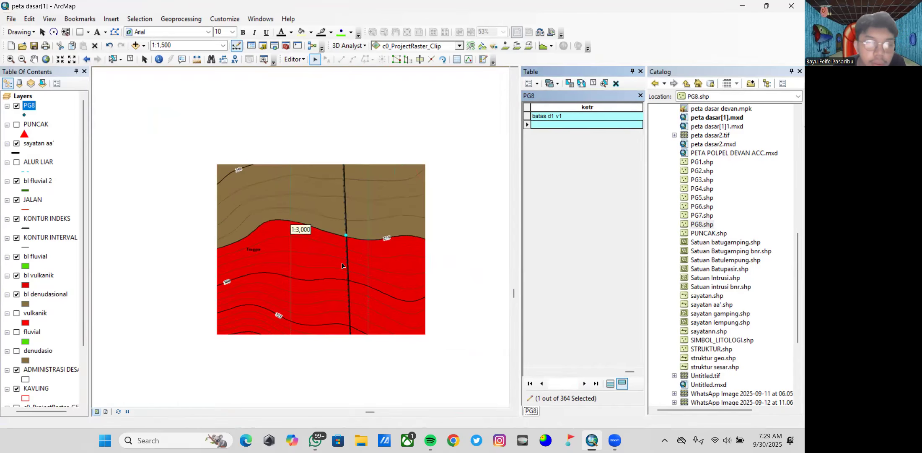
left_click_drag(346, 305, 305, 103)
left_click_drag(344, 293, 344, 206)
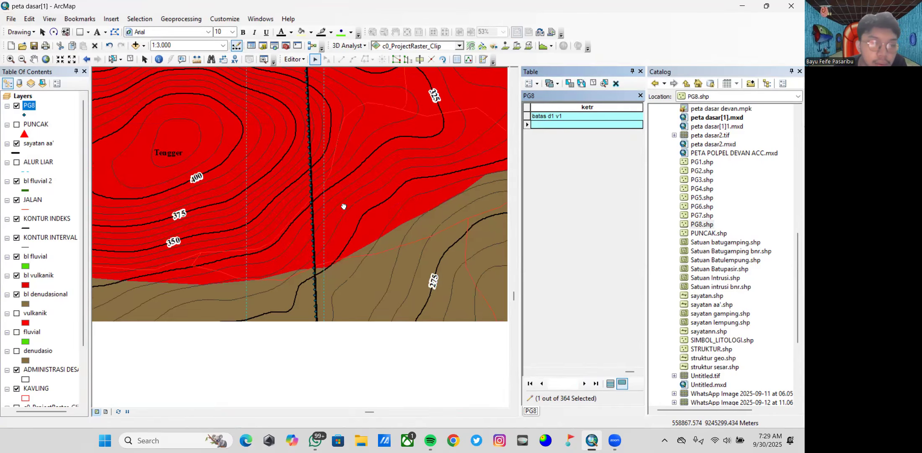
scroll(320, 272, "up", 3)
scroll(321, 272, "down", 4)
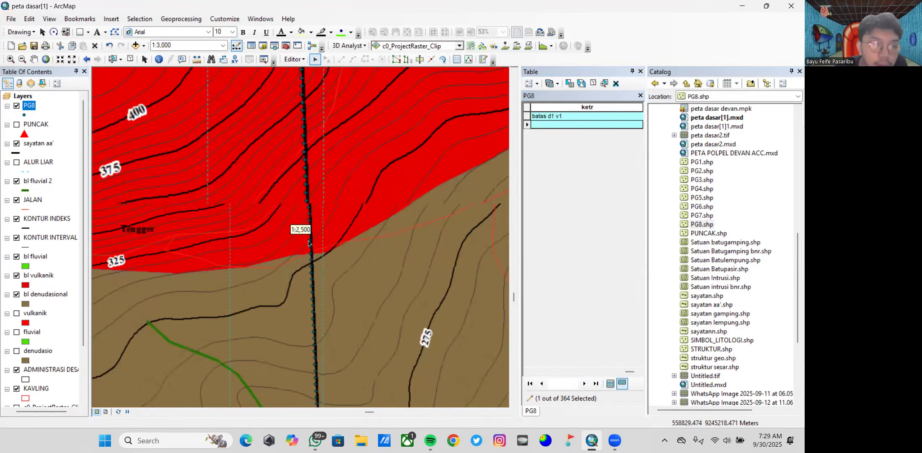
scroll(305, 242, "down", 3)
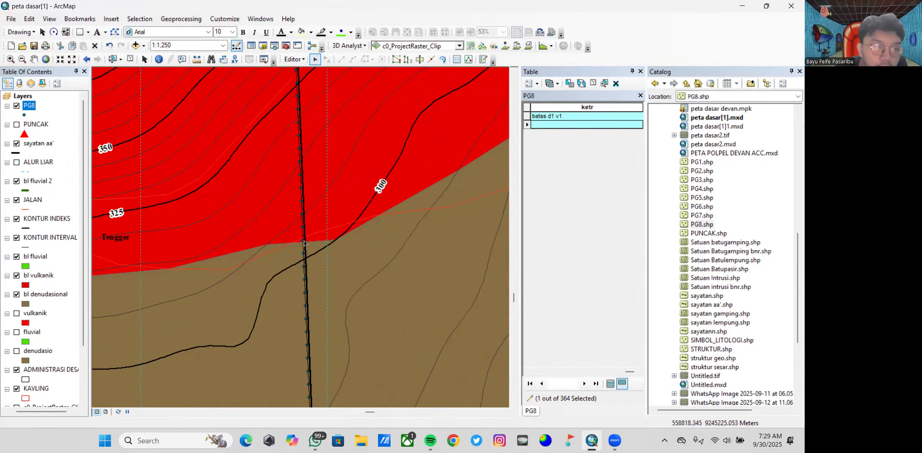
left_click(303, 242)
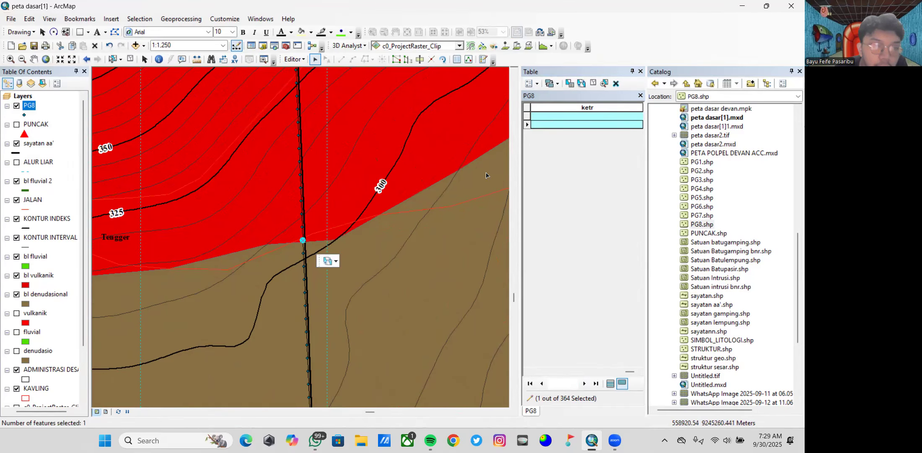
left_click(541, 119)
type("batu")
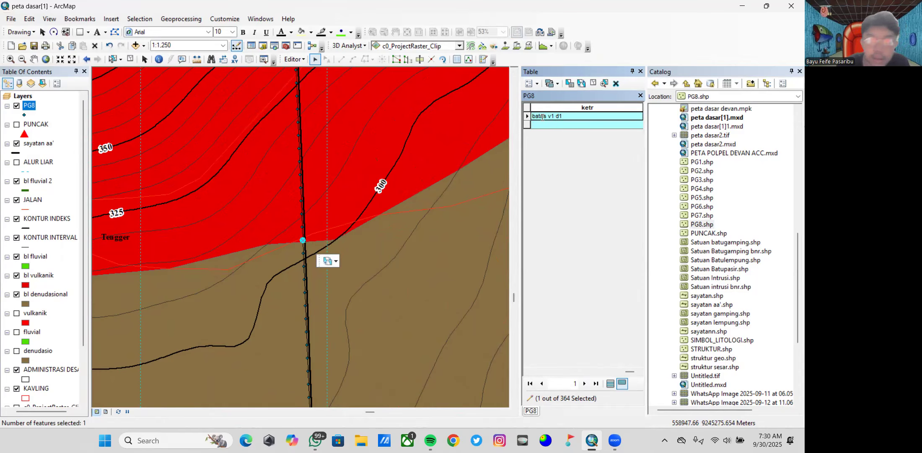
key("Return")
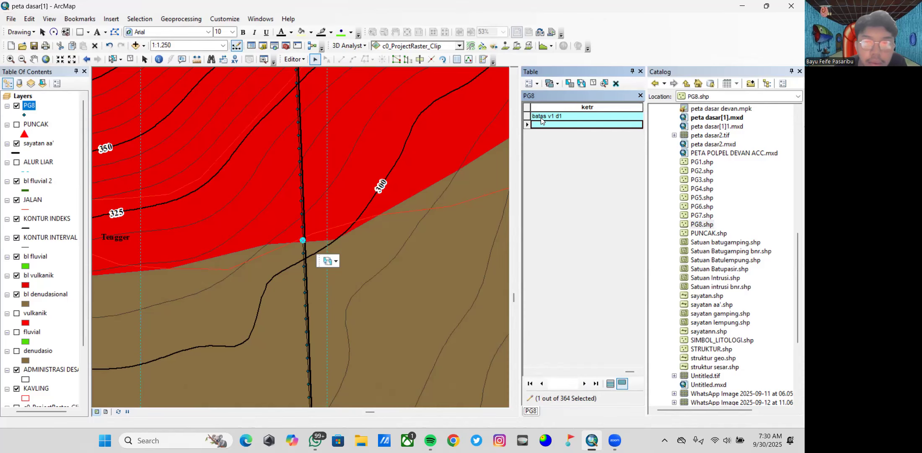
- Stop the editing session on PG8 and save the edits made to the ketr labels
scroll(323, 233, "down", 5)
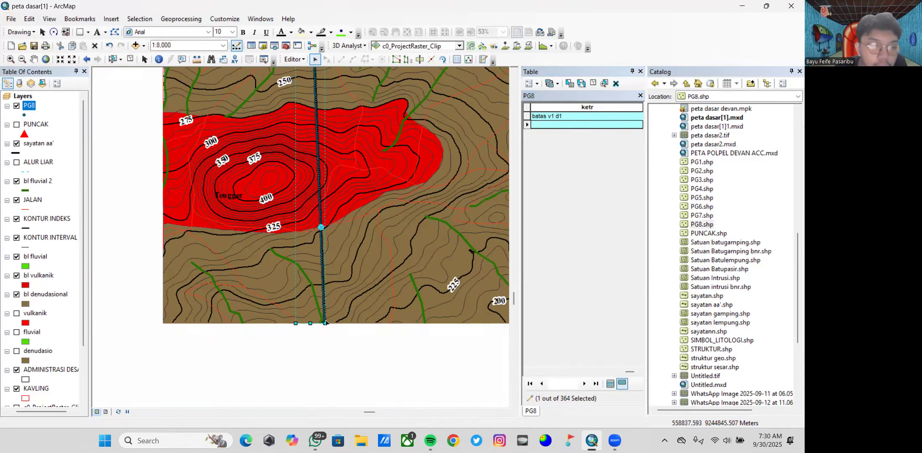
scroll(326, 323, "up", 4)
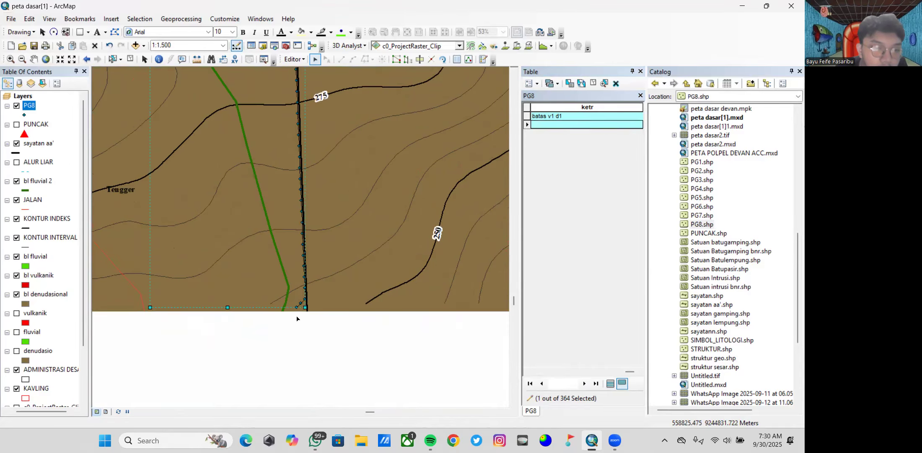
scroll(301, 317, "down", 4)
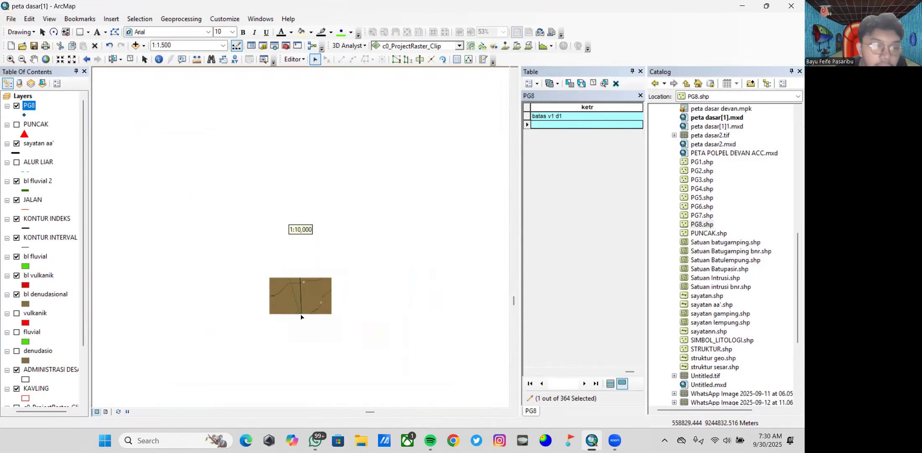
left_click(294, 59)
left_click(307, 83)
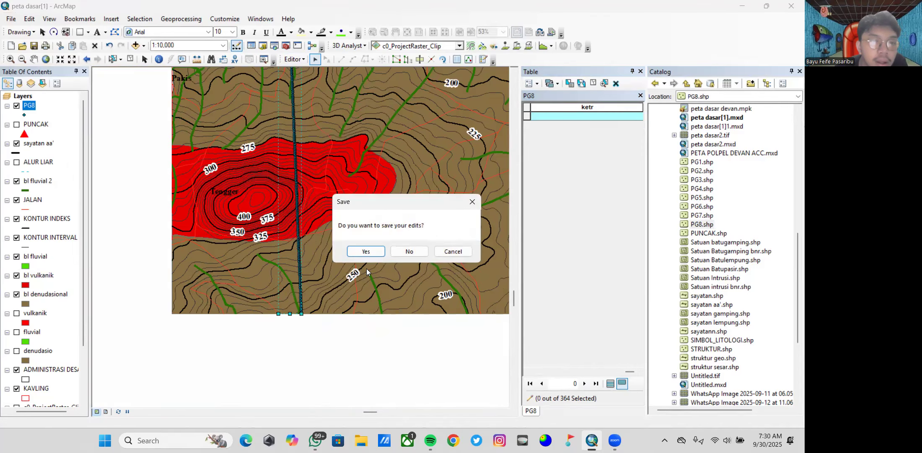
left_click(371, 253)
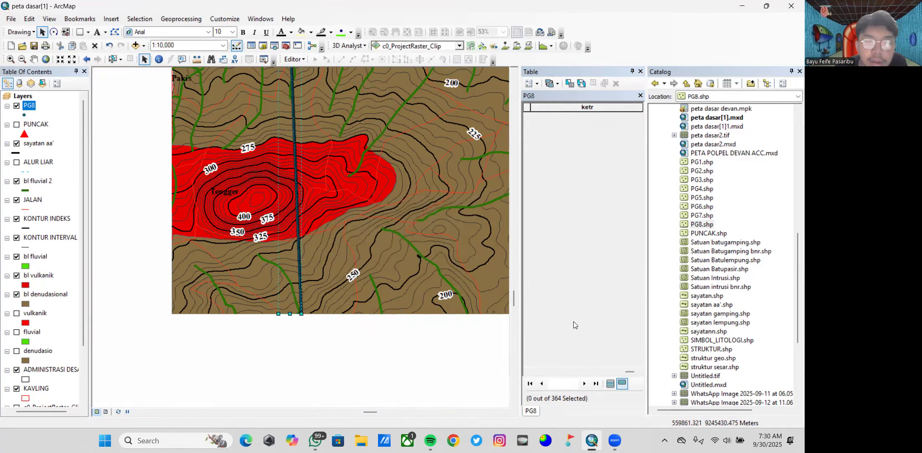
- Show all records of the PG8 table and start exporting it, browsing for an output location
left_click(610, 383)
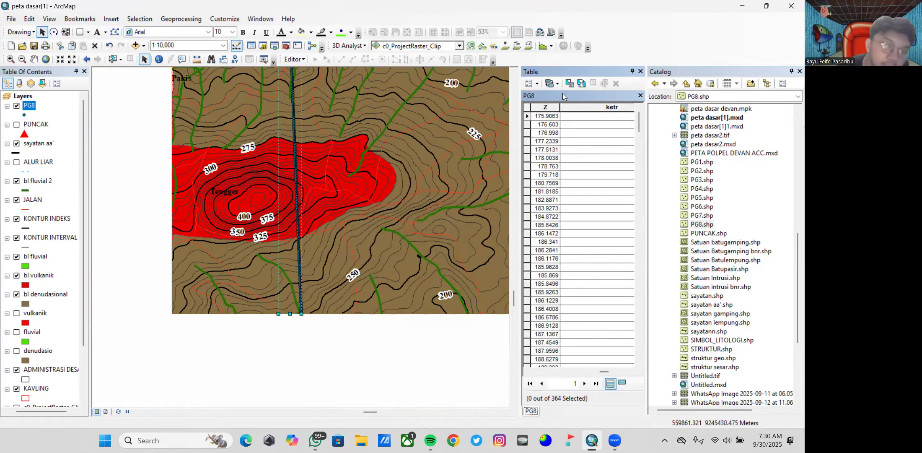
left_click(532, 84)
left_click(558, 371)
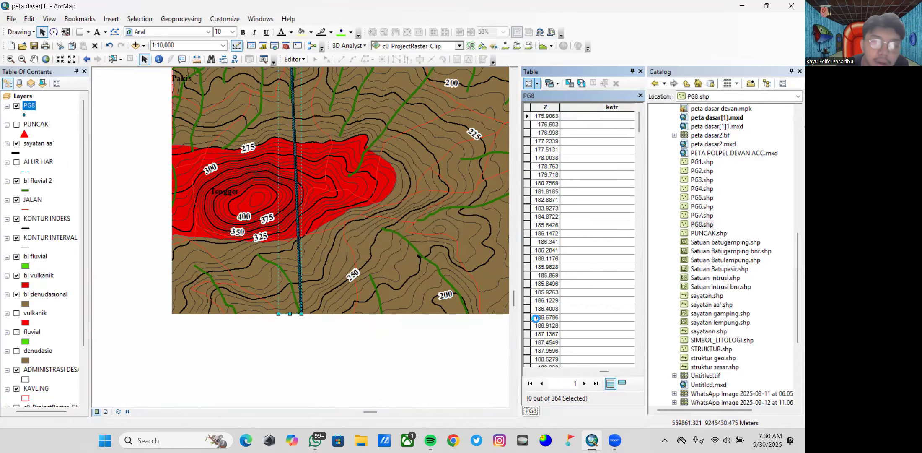
left_click(492, 236)
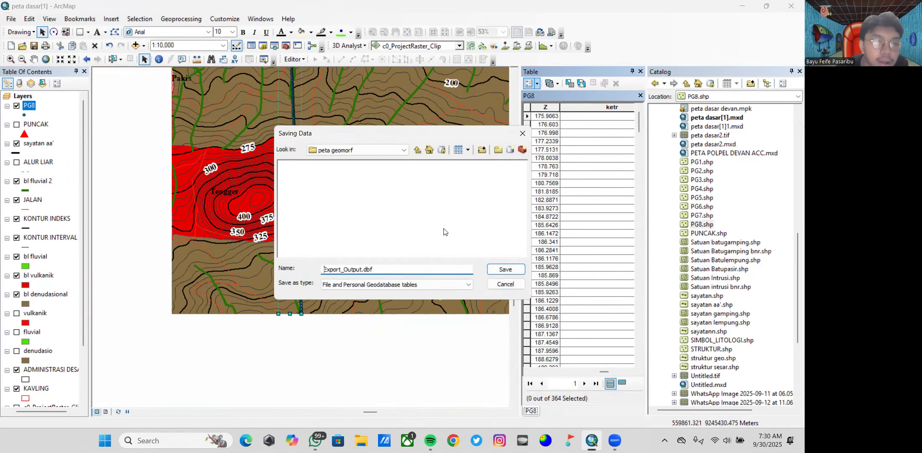
- Go to Folder Connections as the output location and name the exported table "batas batas"
left_click(361, 149)
left_click(327, 184)
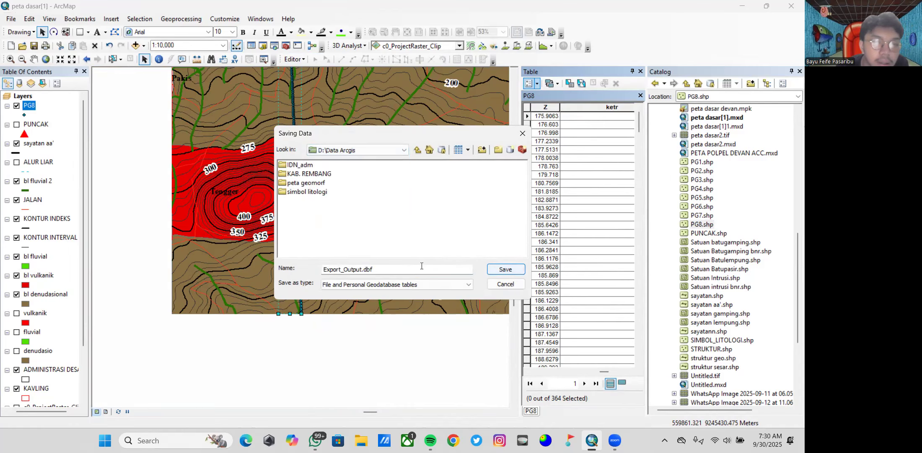
left_click(360, 149)
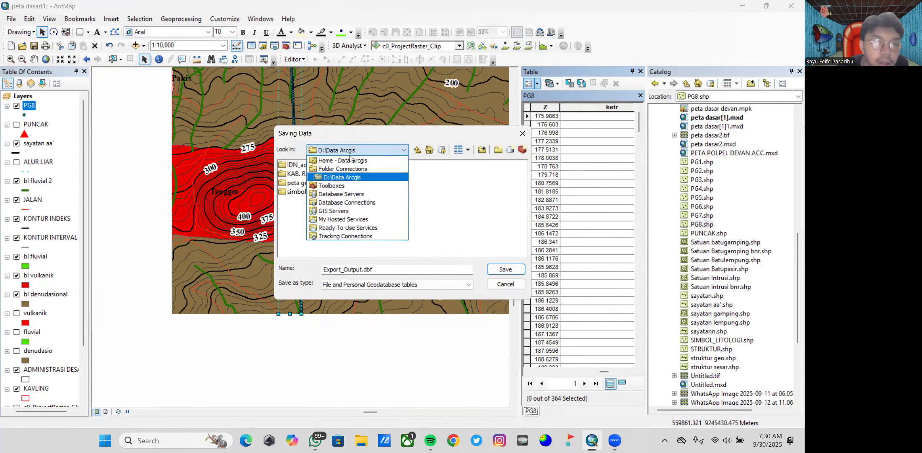
left_click(342, 168)
left_click(312, 167)
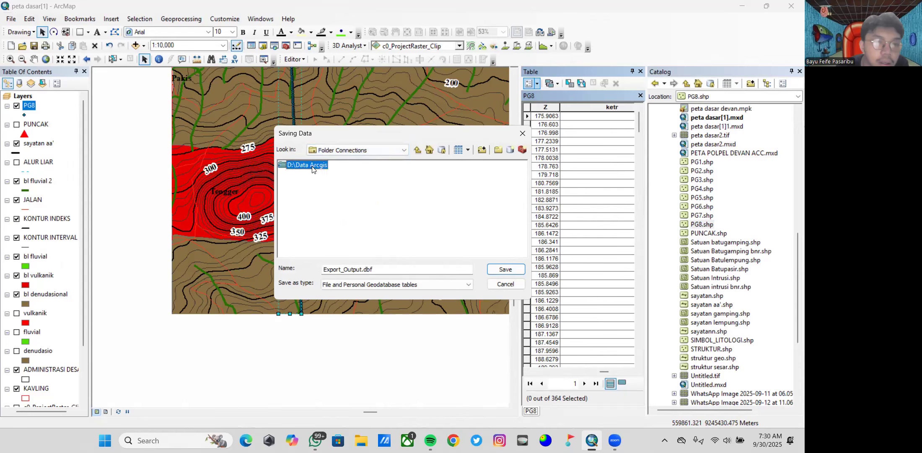
left_click(379, 269)
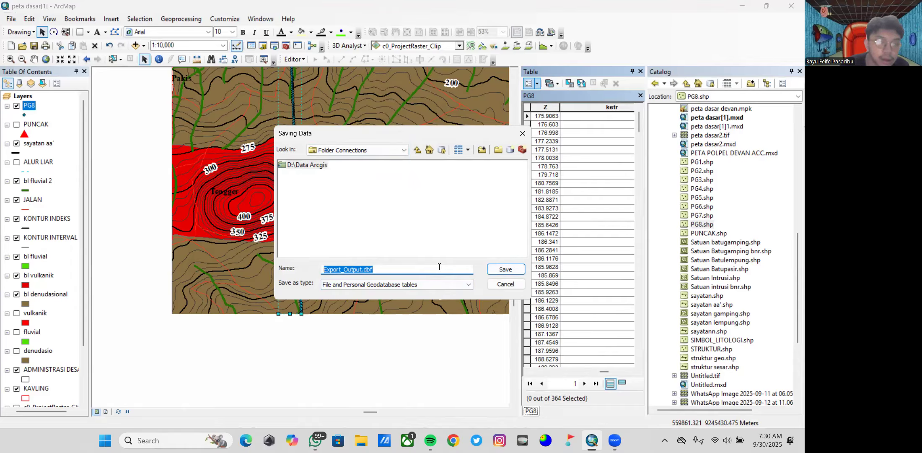
type("batas batas")
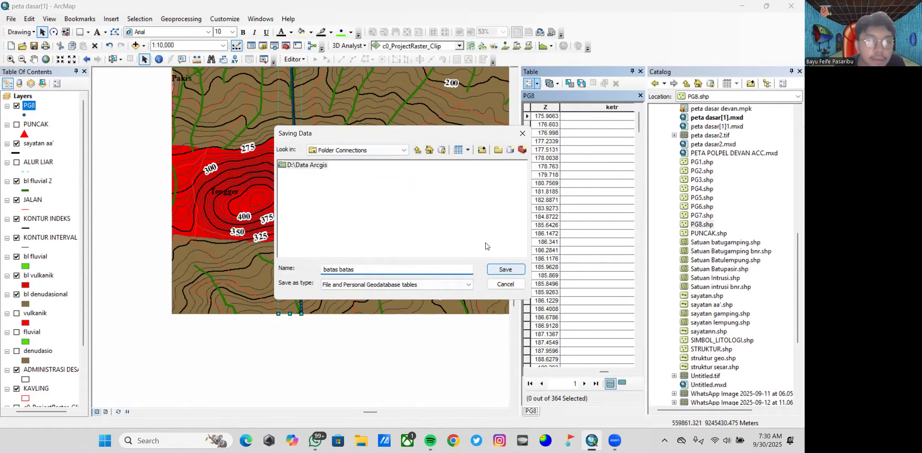
- Try to save the exported table directly under Folder Connections as a File and Personal Geodatabase table
left_click(310, 166)
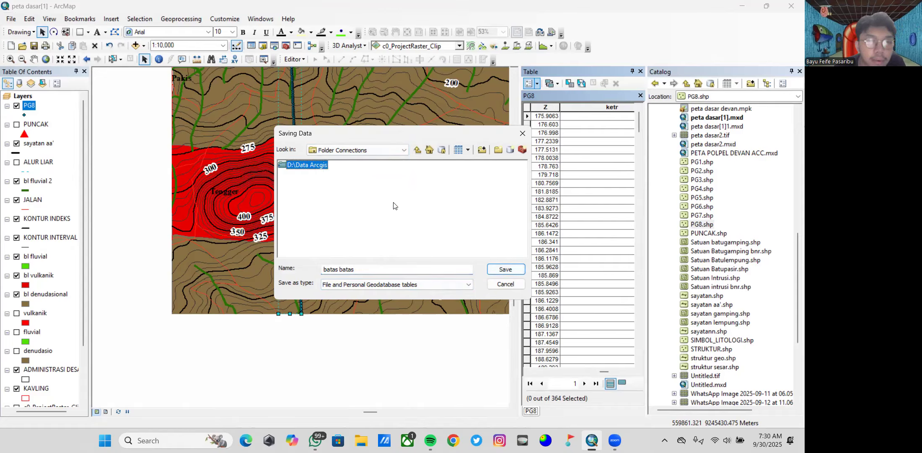
left_click(504, 271)
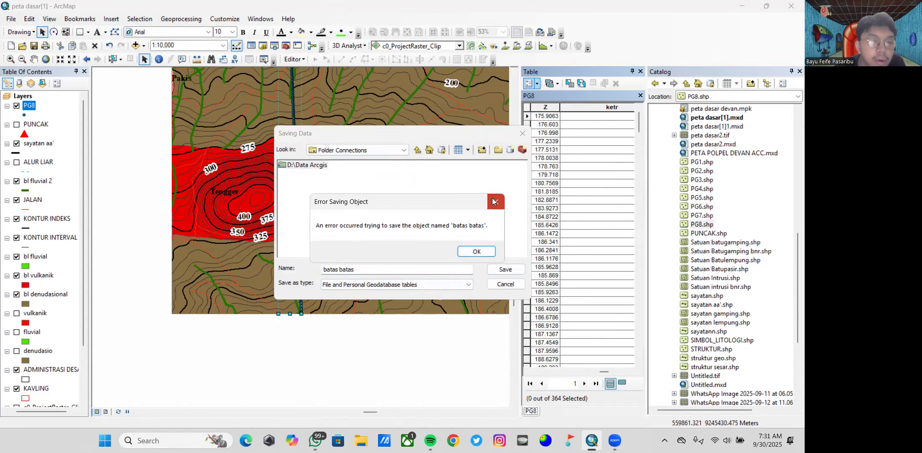
left_click(493, 201)
- Export the PG8 table to D:\Data Arcgis as the text file "batas batas.txt" and add it to the current map
left_click(348, 150)
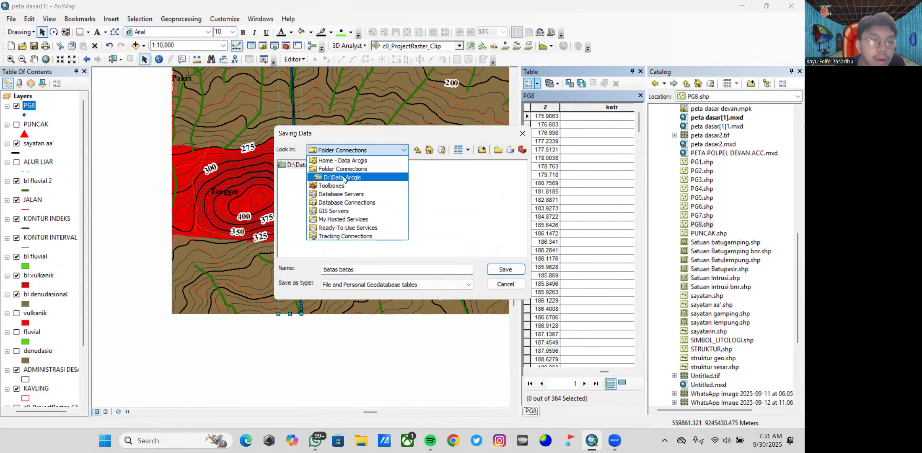
left_click(331, 176)
left_click(500, 266)
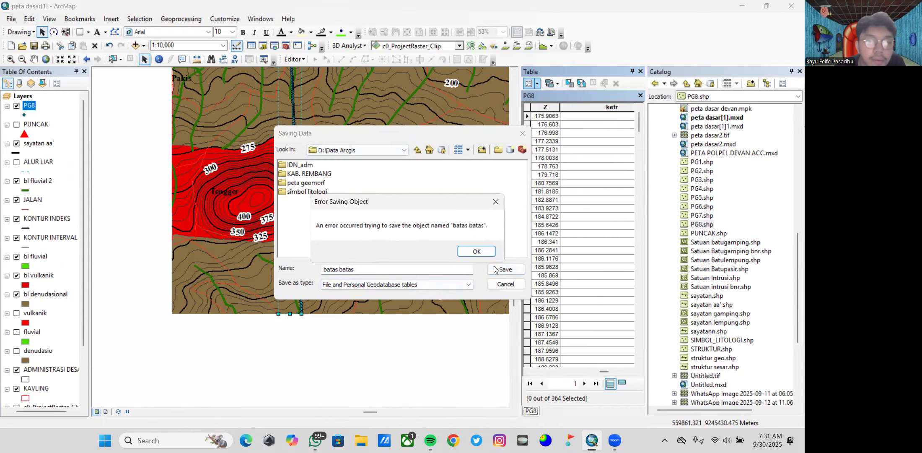
left_click(496, 203)
left_click(373, 284)
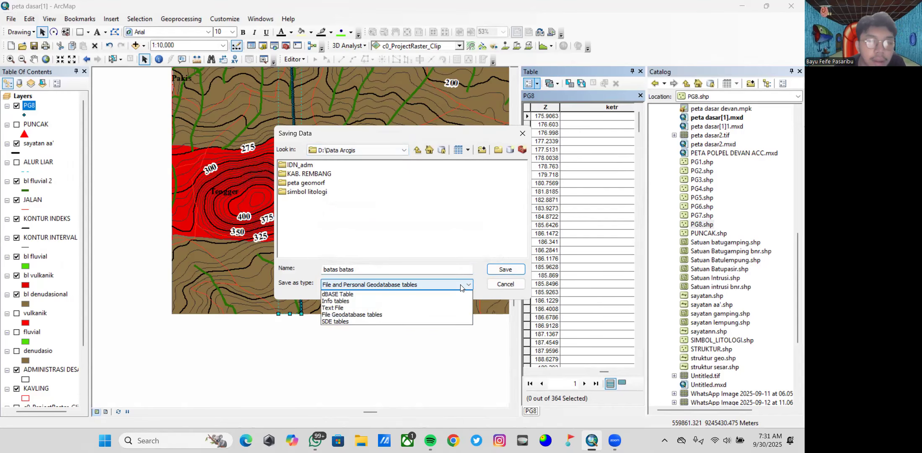
left_click(331, 314)
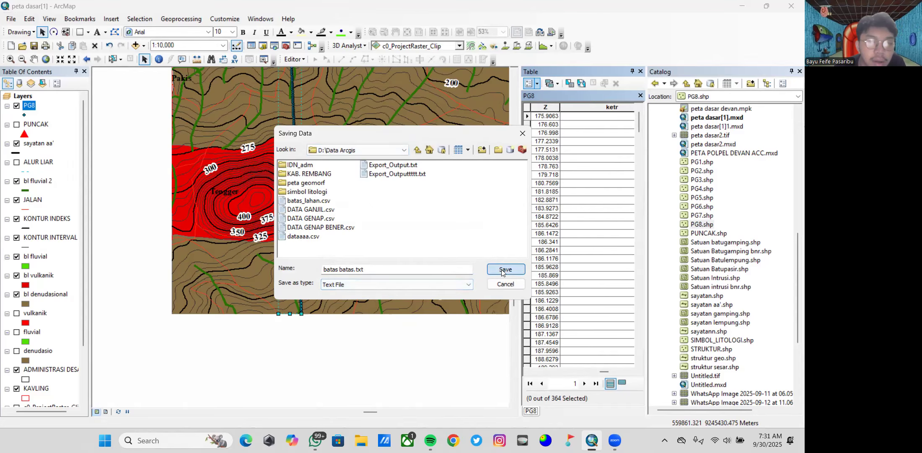
left_click(498, 267)
left_click(437, 287)
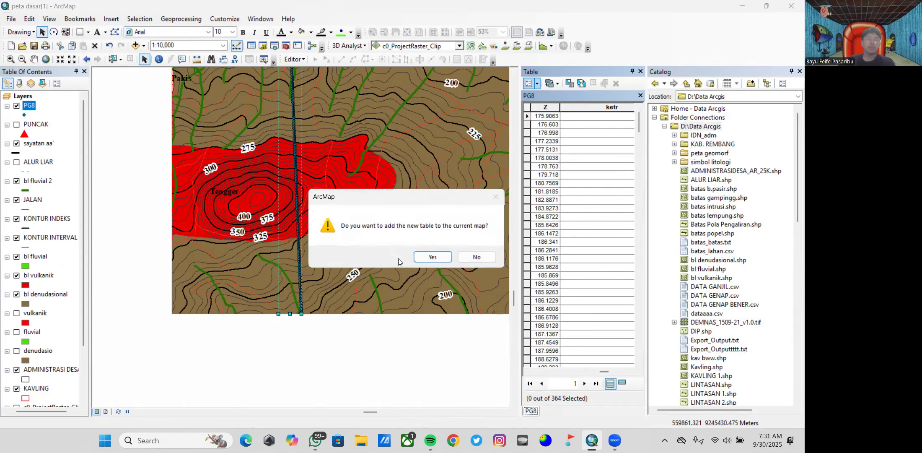
left_click(430, 257)
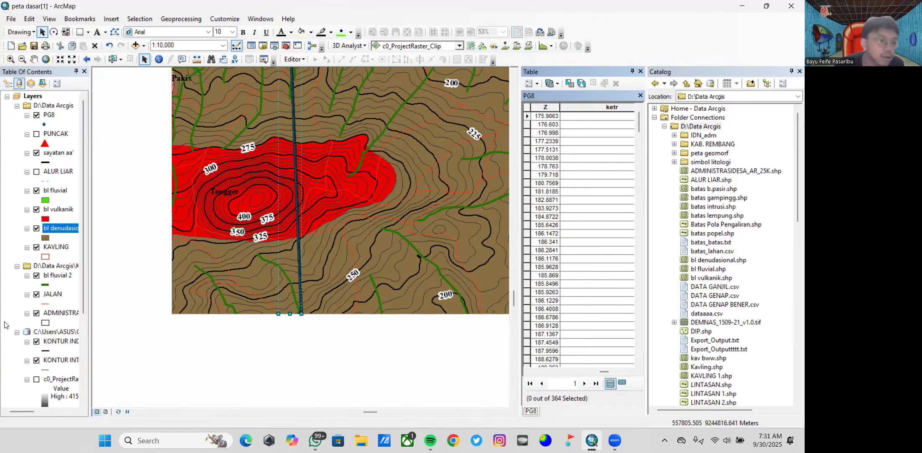
- Insert a new data frame into the map document
scroll(39, 325, "down", 6)
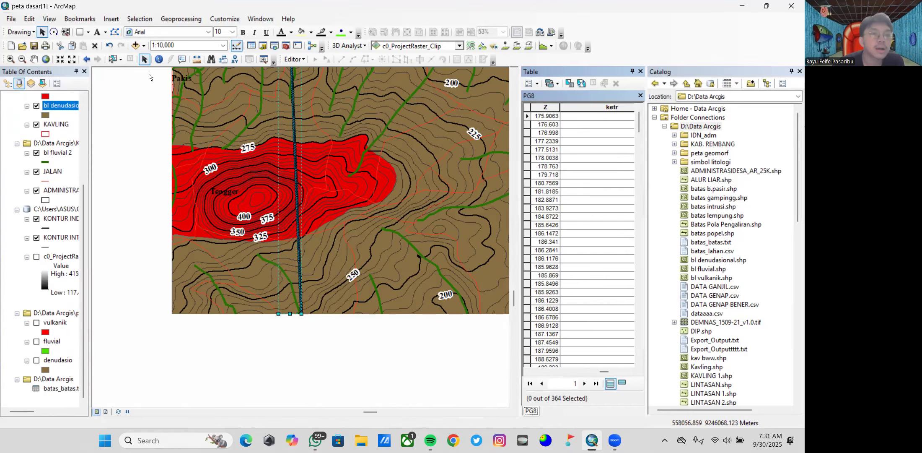
left_click(111, 18)
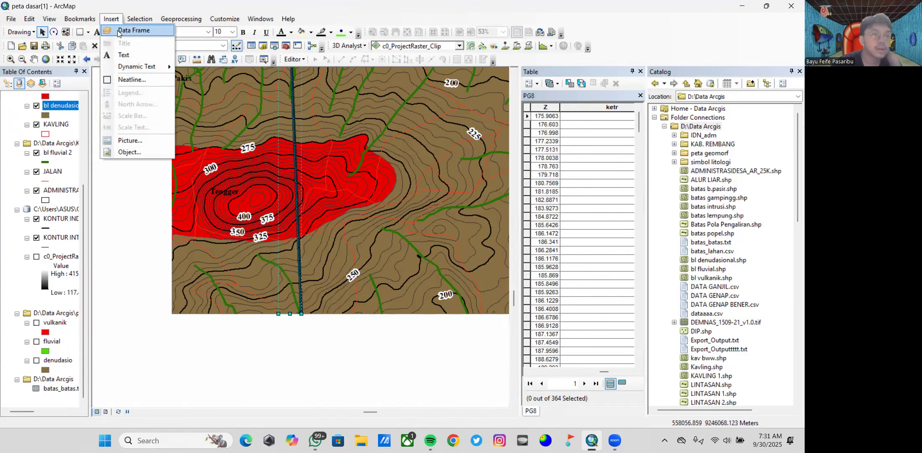
left_click(134, 31)
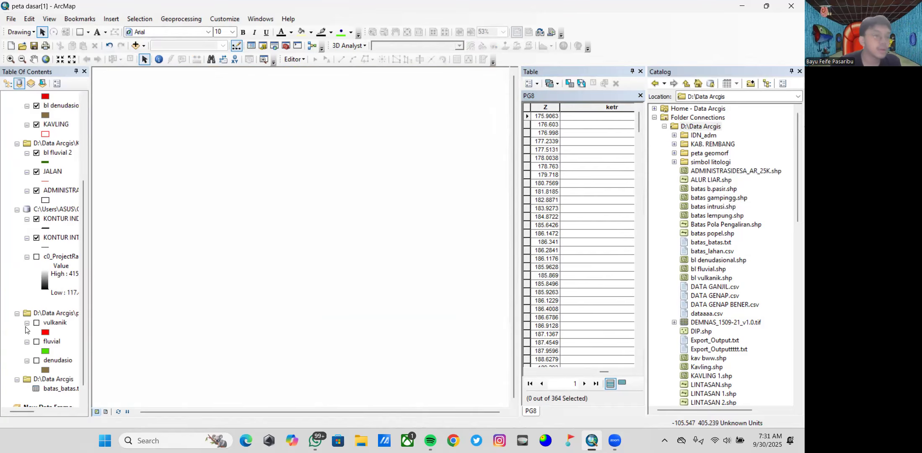
- Add the batas_batas.txt table from D:\Data Arcgis to the new data frame
right_click(44, 389)
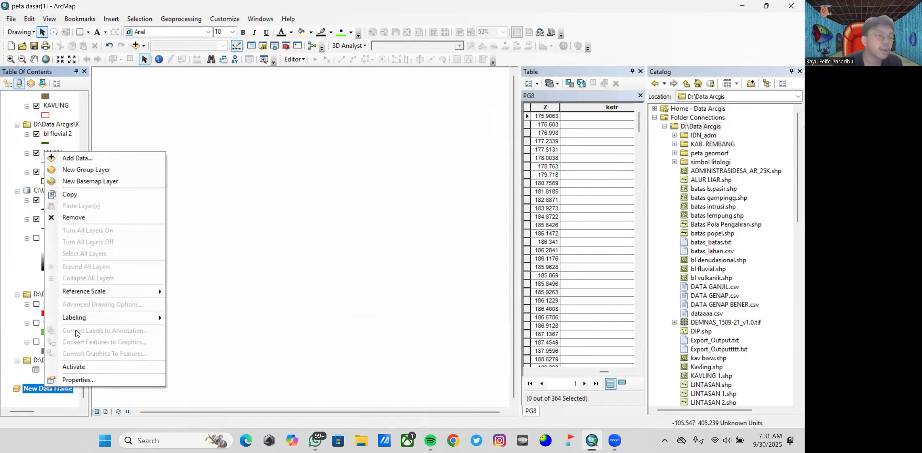
left_click(116, 157)
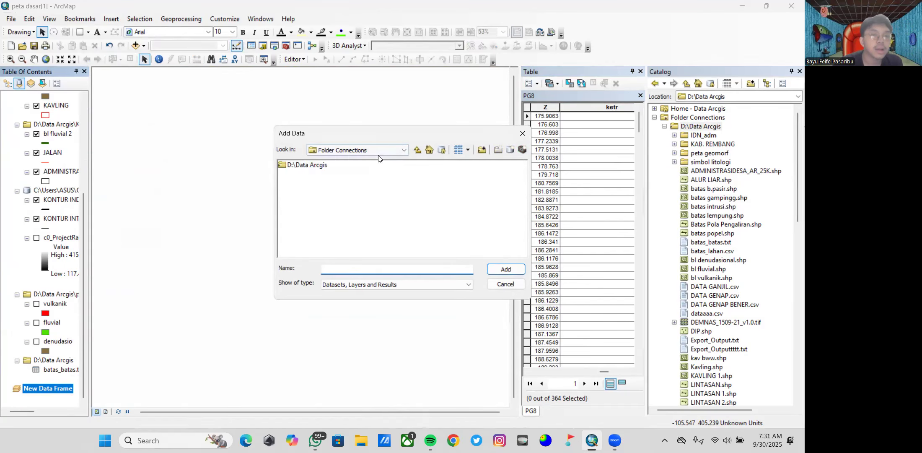
double_click(315, 164)
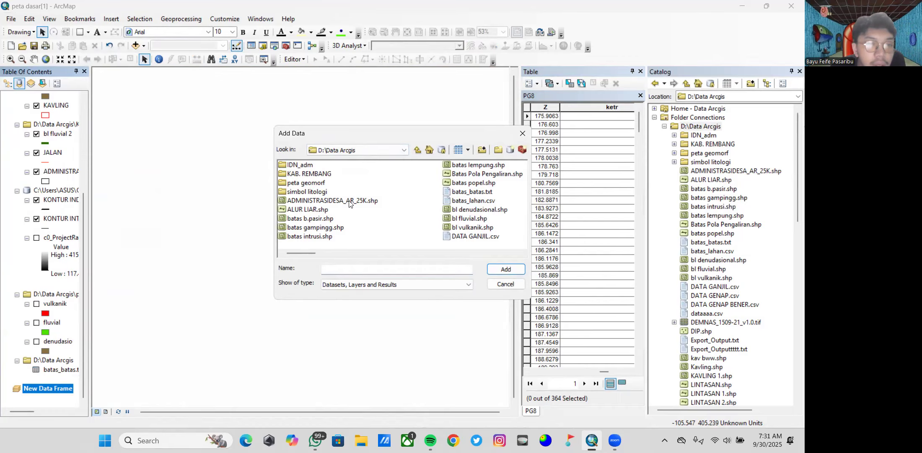
left_click(480, 192)
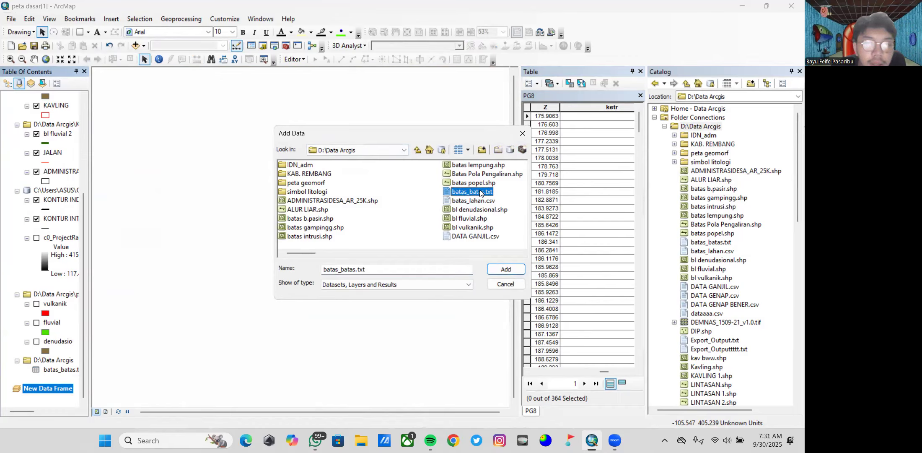
left_click(481, 192)
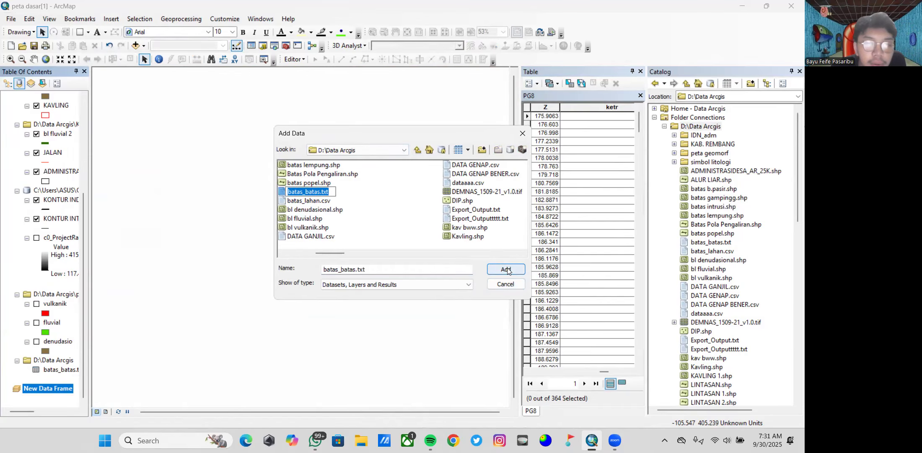
left_click(506, 269)
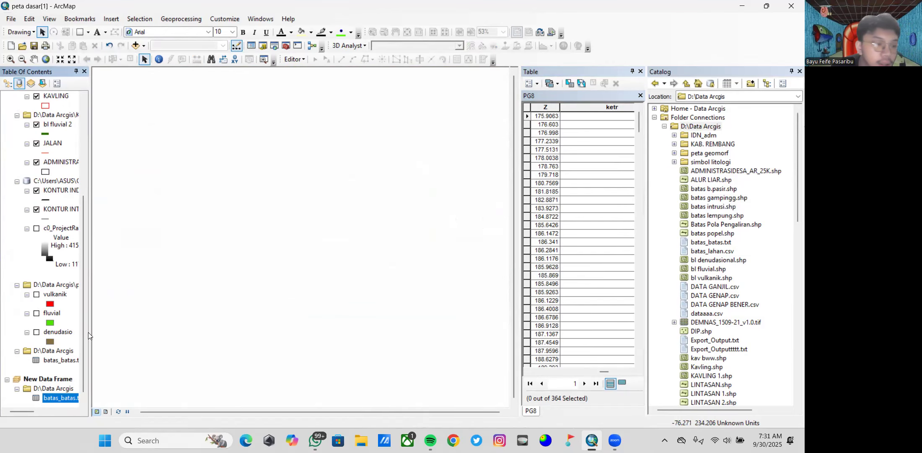
- Set up Display XY Data for batas_batas.txt in the new data frame, with M as X field and Z as Y field
right_click(49, 388)
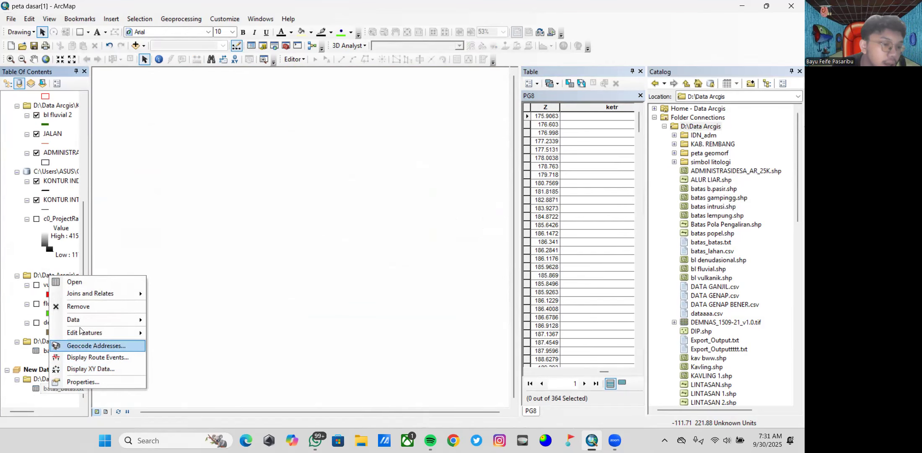
left_click(87, 368)
left_click(391, 154)
left_click(373, 176)
left_click(378, 169)
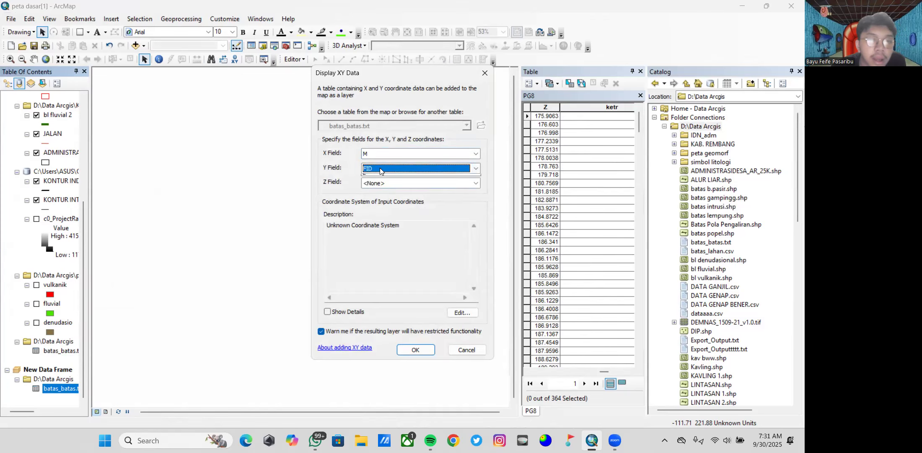
left_click(375, 198)
- Assign the WGS 1984 UTM Zone 49S coordinate system to the XY data and create the event layer from batas_batas.txt
left_click(462, 312)
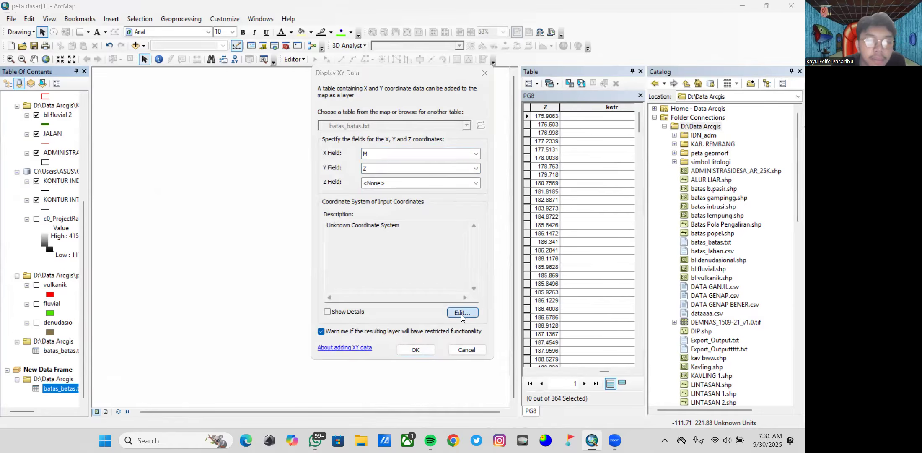
left_click(385, 139)
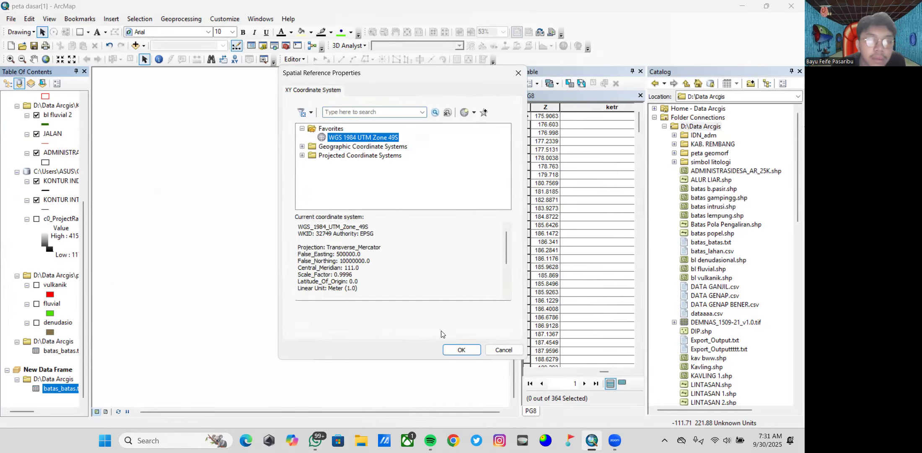
left_click(449, 355)
left_click(423, 350)
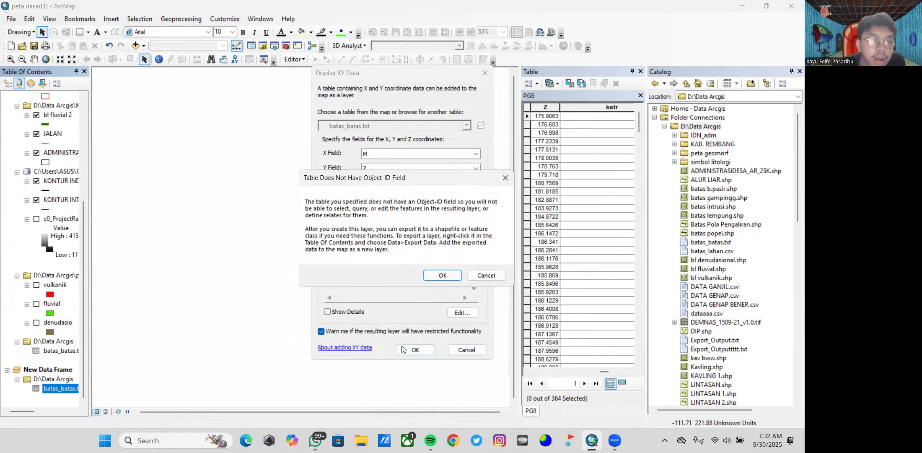
left_click(443, 275)
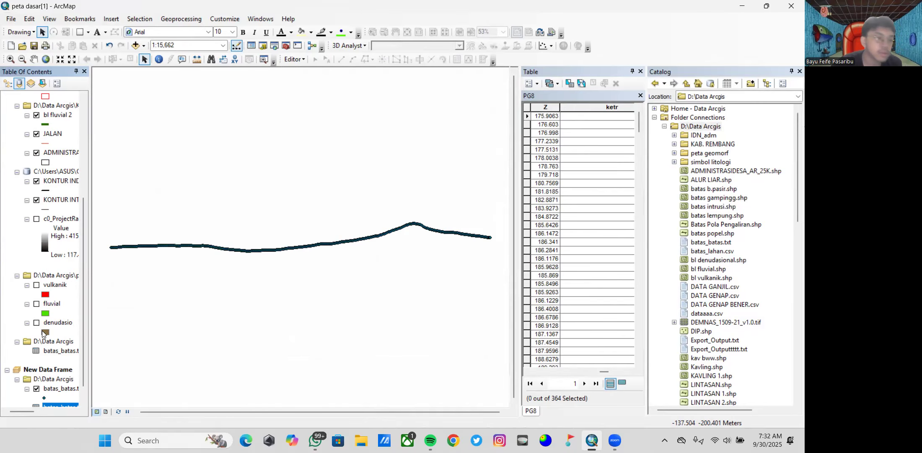
- Turn on feature labels for the batas_batas.txt Events layer, using ketr as the label field
scroll(42, 330, "down", 1)
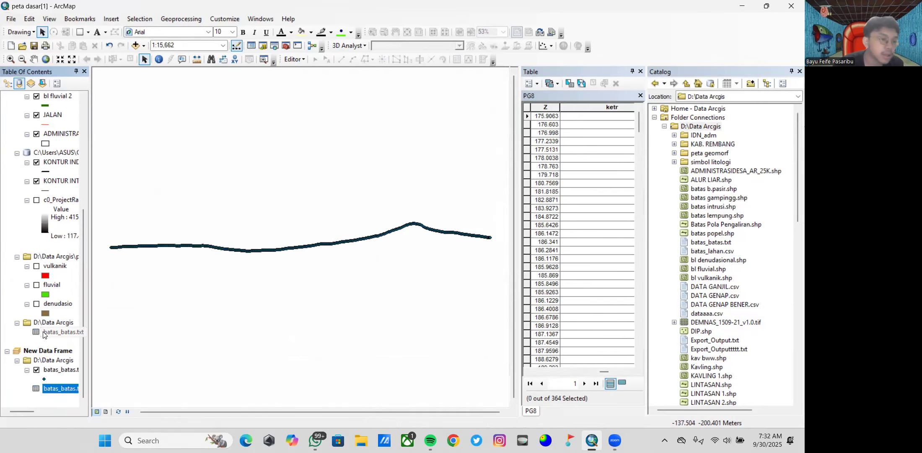
right_click(62, 372)
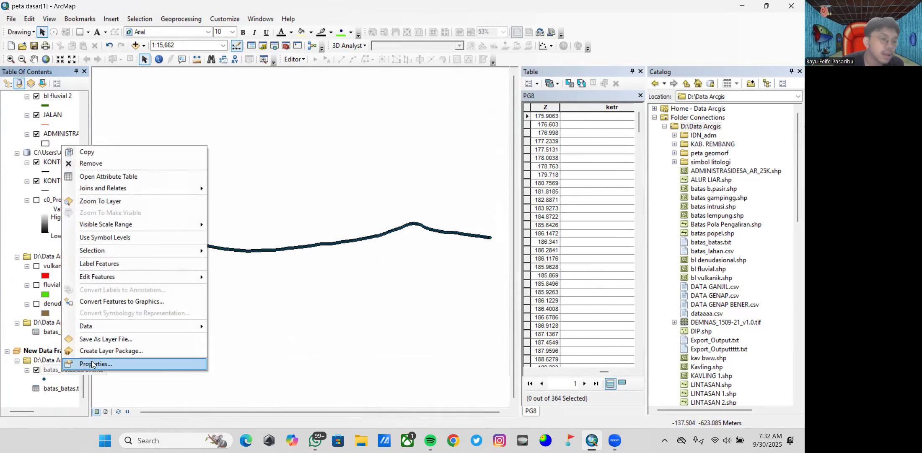
left_click(53, 371)
left_click(58, 369)
right_click(56, 369)
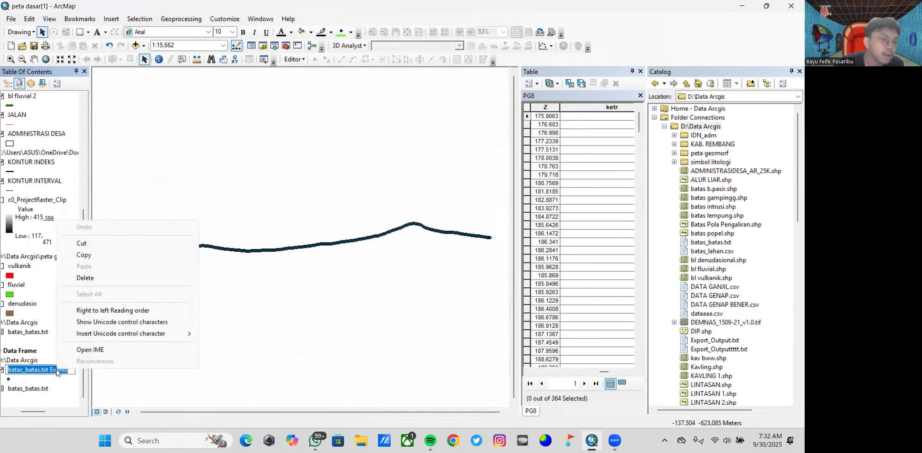
left_click(50, 379)
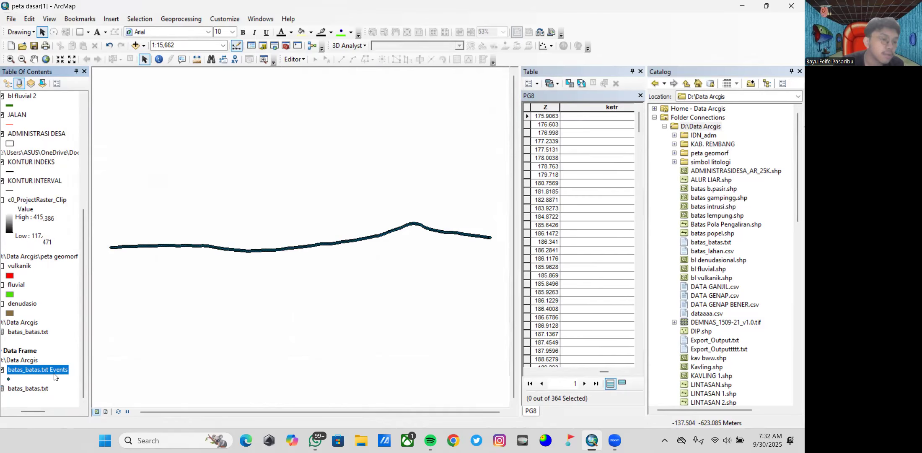
right_click(51, 372)
left_click(75, 363)
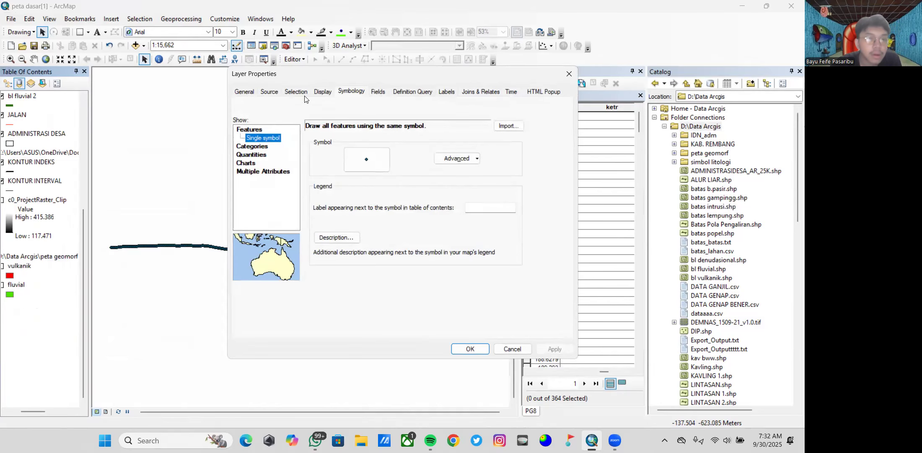
left_click(446, 93)
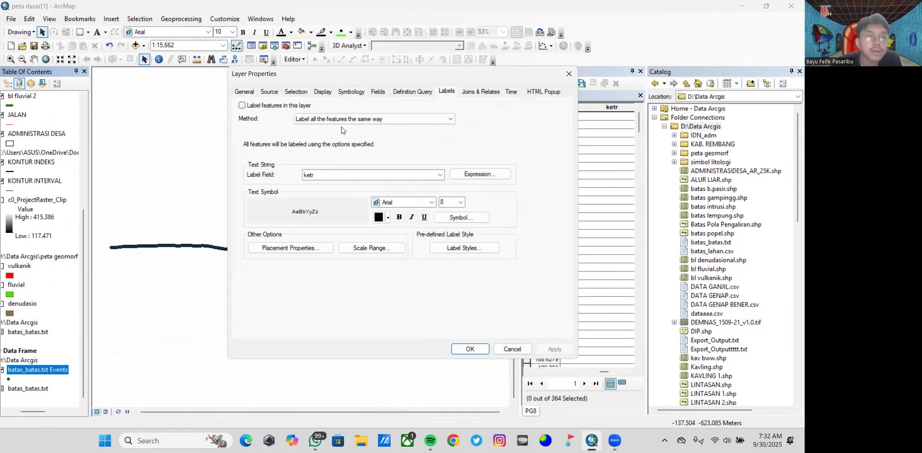
left_click(242, 105)
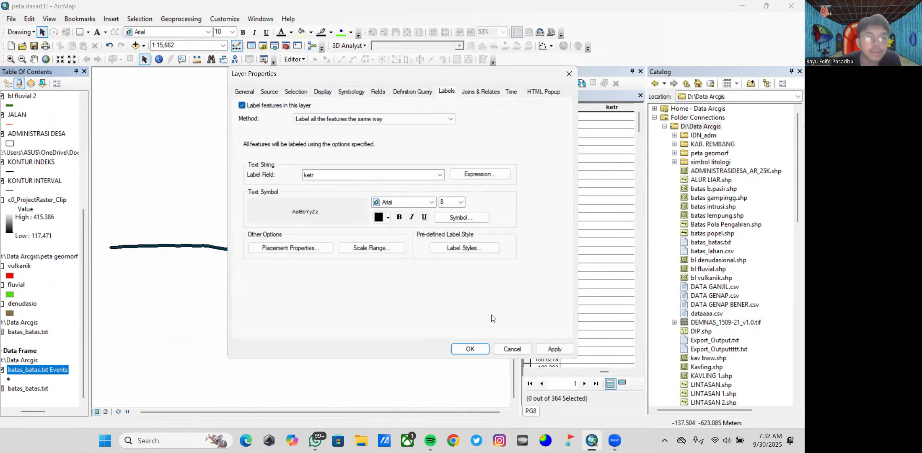
left_click(470, 349)
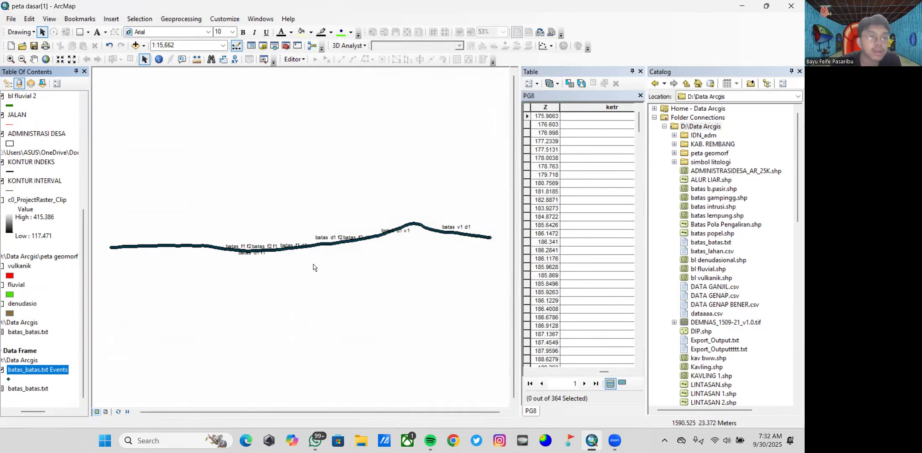
- Close the PG8 table and the Catalog, and search the local tools for "points to line"
left_click_drag(348, 282, 294, 247)
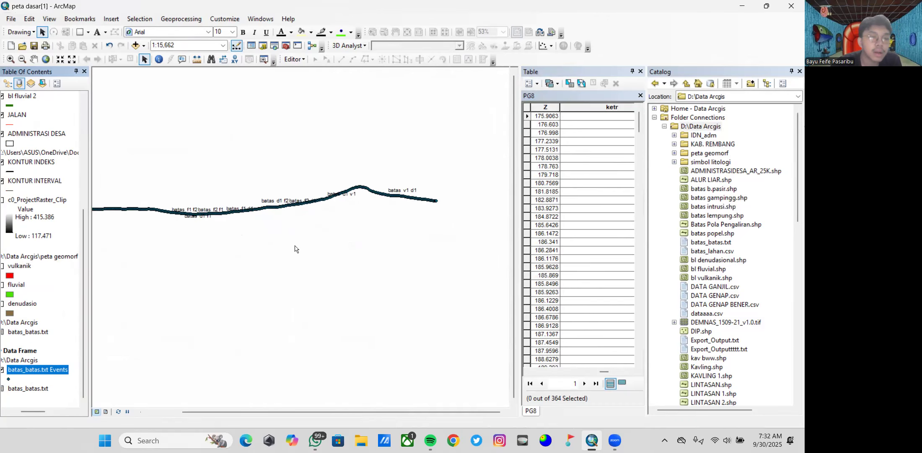
left_click_drag(224, 247, 248, 251)
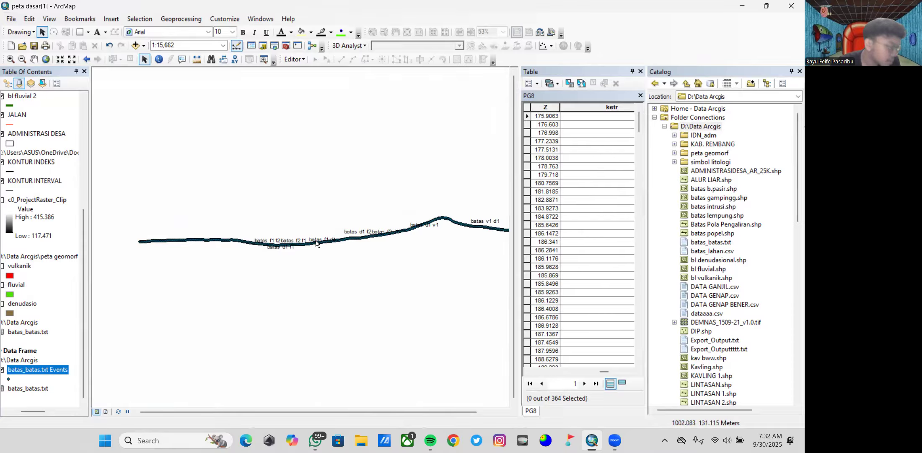
left_click(640, 71)
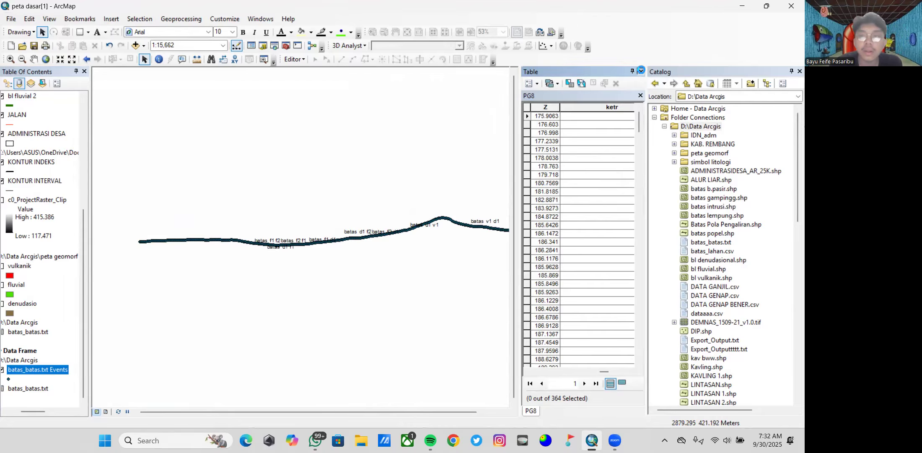
left_click(791, 72)
key("ctrl+f")
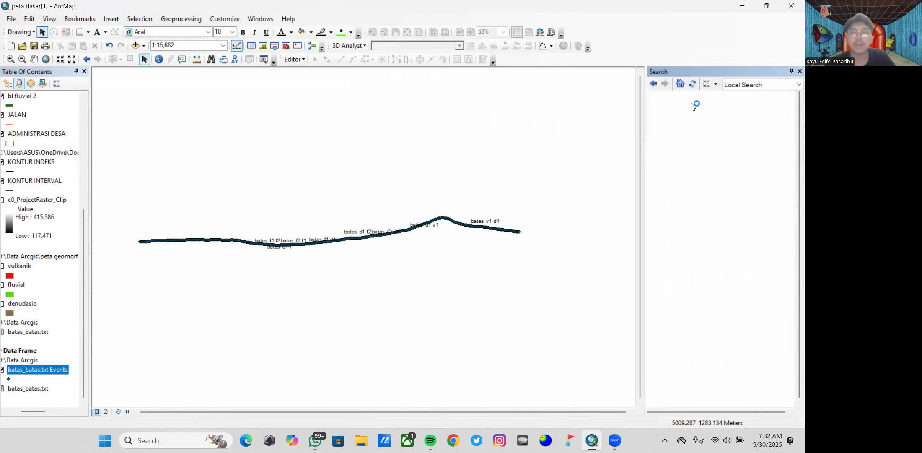
type("poit")
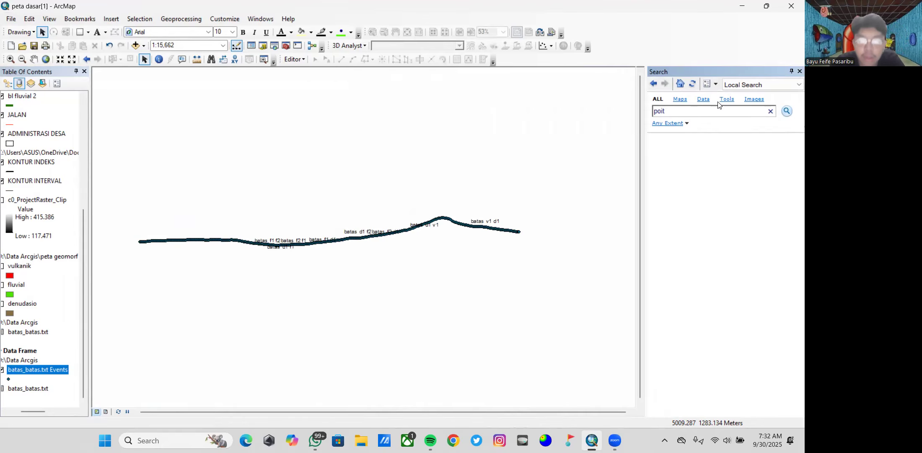
key("BackSpace")
type("nts to line")
key("Return")
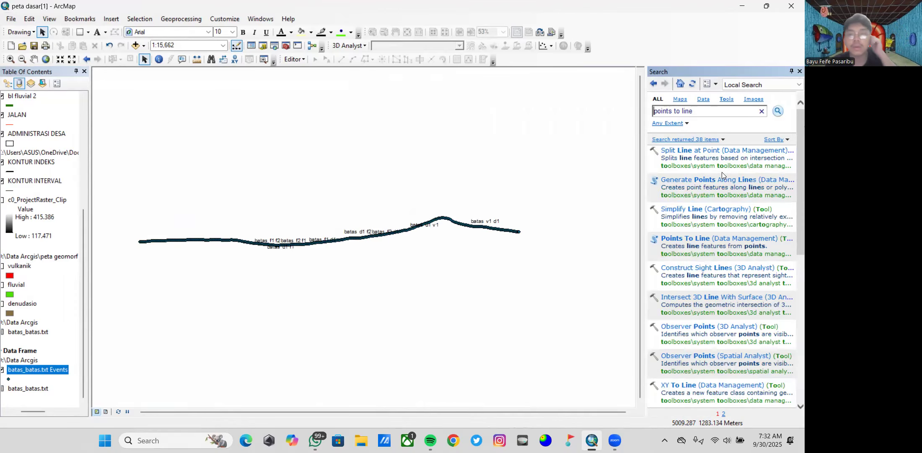
- Start the Points To Line tool with batas_batas.txt Events as the input features
left_click(733, 239)
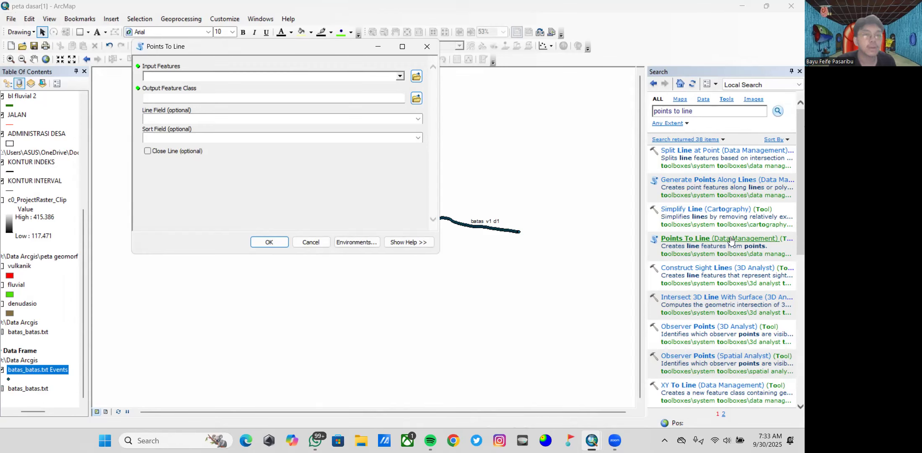
left_click(400, 76)
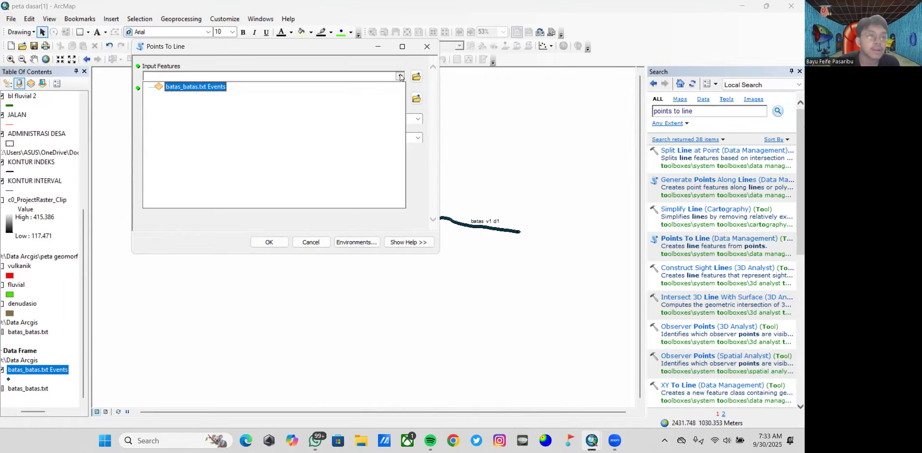
left_click(214, 86)
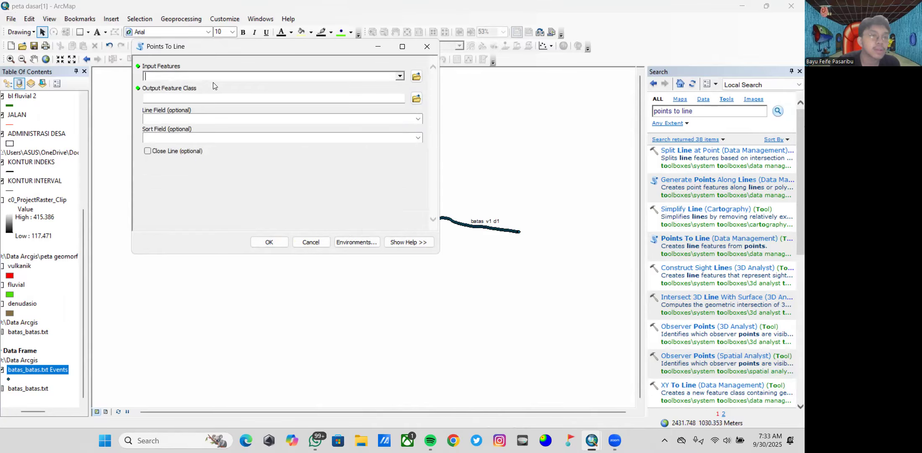
left_click(400, 76)
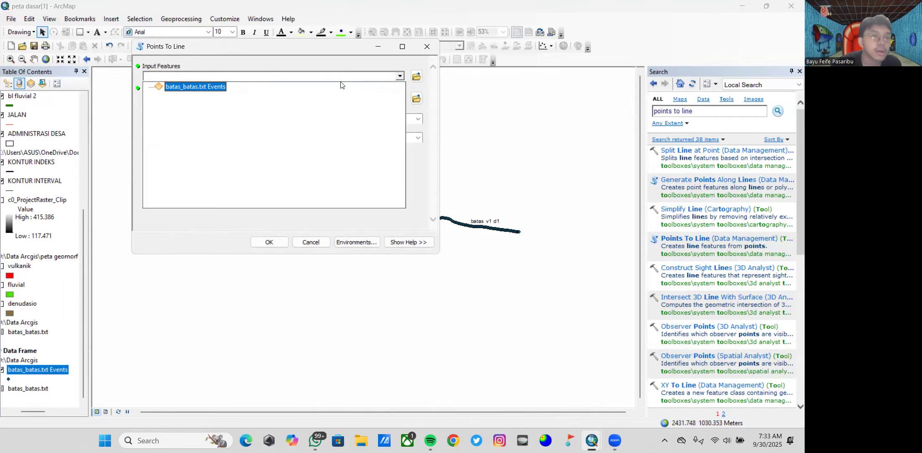
left_click(215, 86)
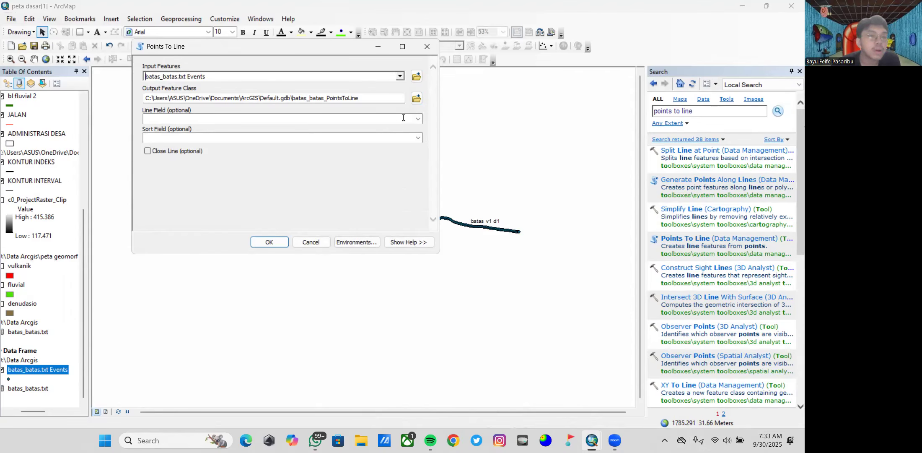
- Set the Points To Line output to a feature class named ptl in D:\Data Arcgis and run the tool
left_click(416, 99)
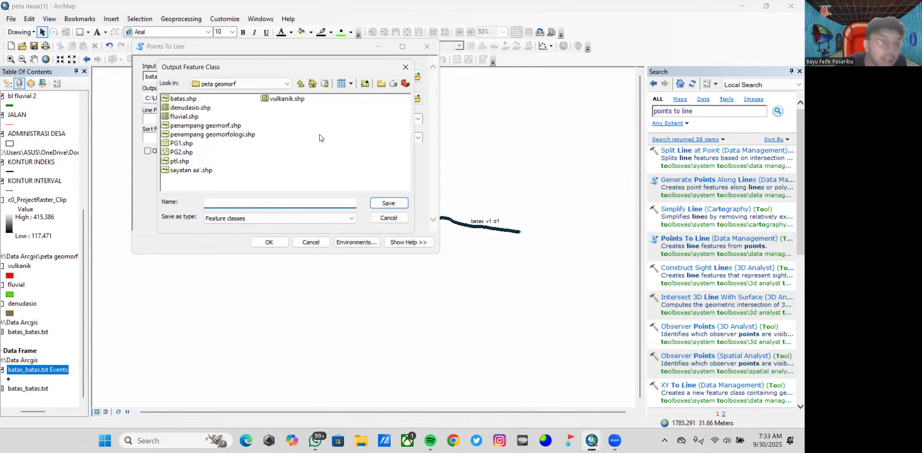
left_click(230, 86)
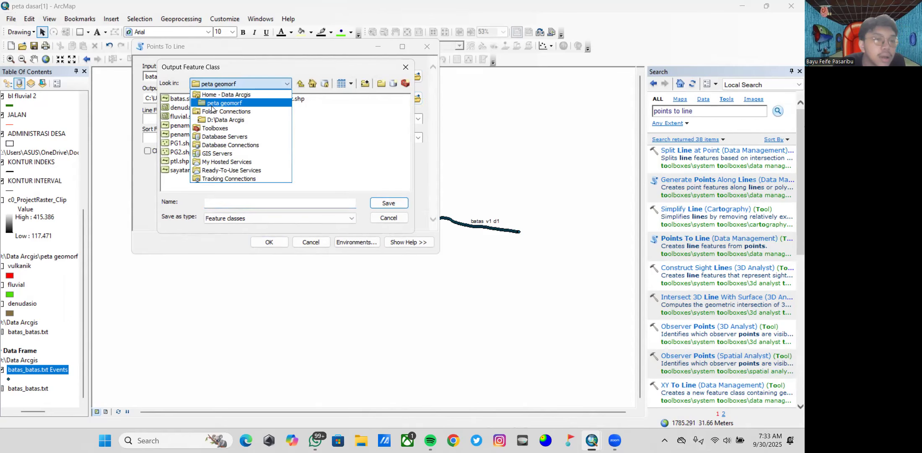
left_click(216, 119)
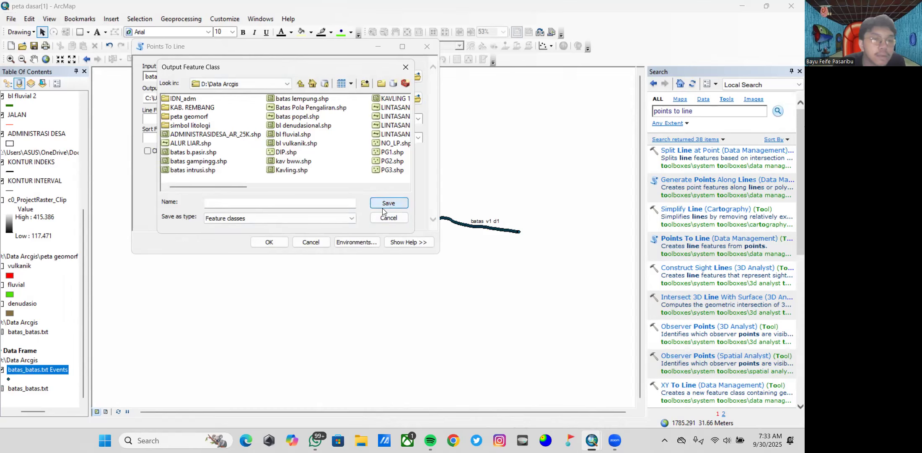
left_click(314, 204)
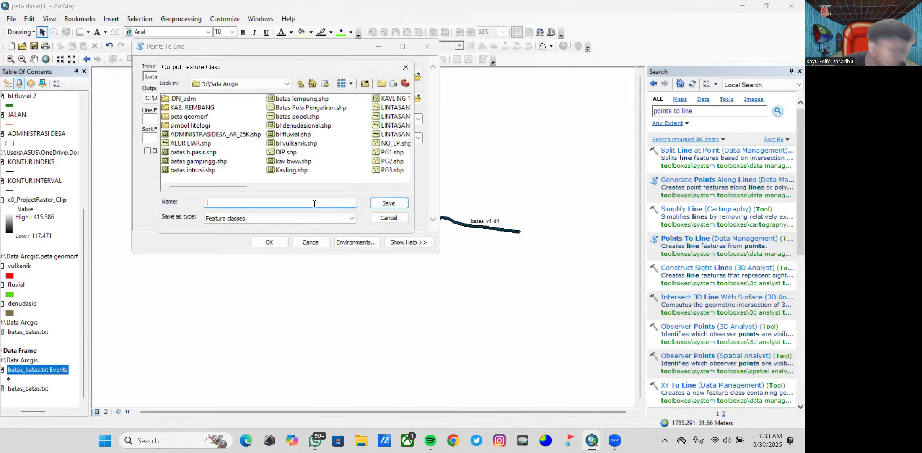
type("ptl")
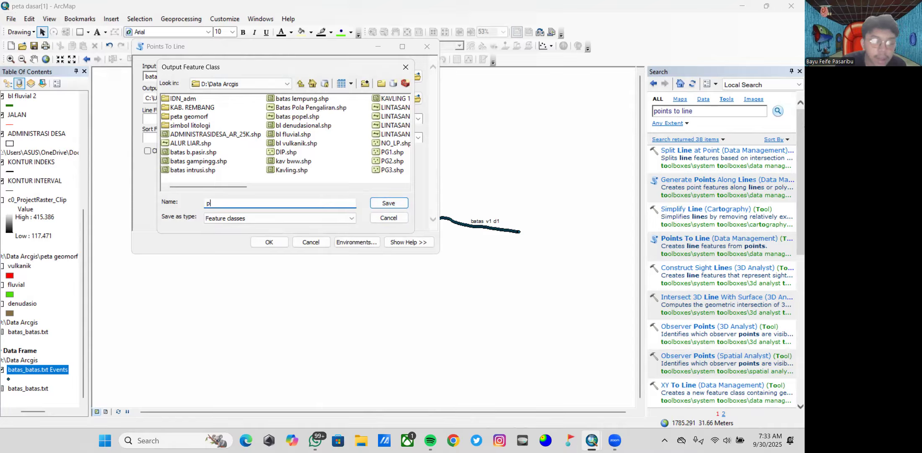
left_click(391, 203)
left_click(266, 242)
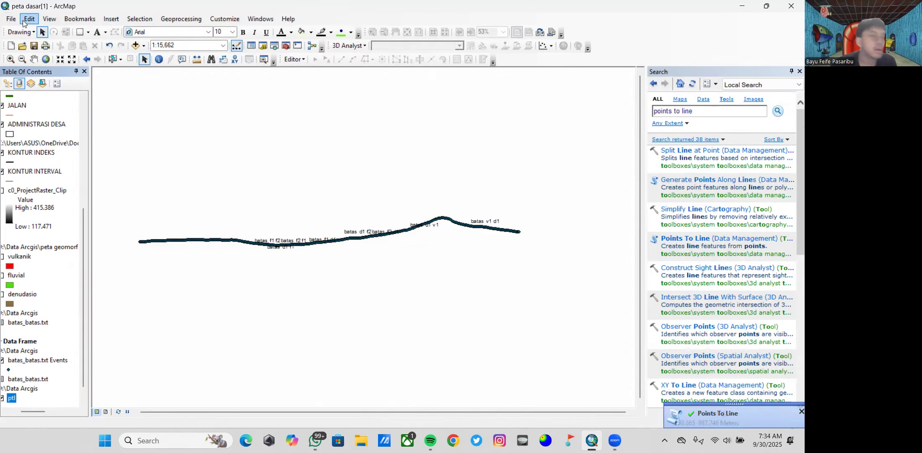
- Show the Catalog with the D:\Data Arcgis folder and close the Search results
scroll(29, 365, "down", 1)
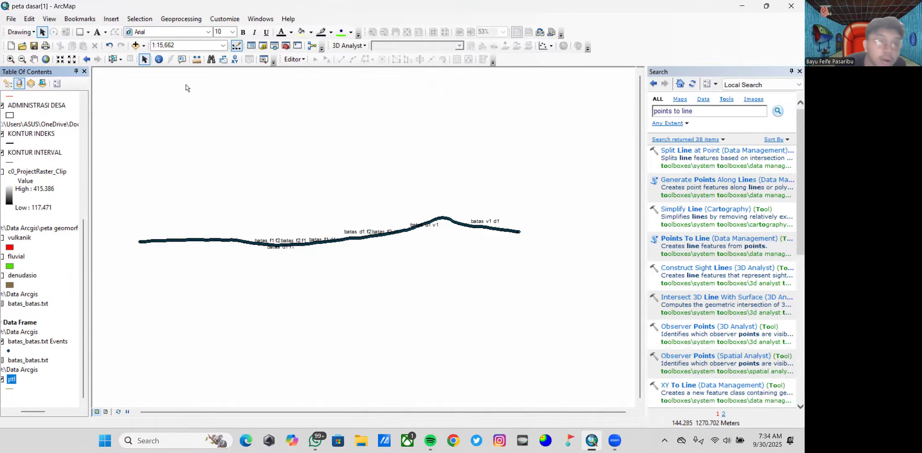
left_click(263, 45)
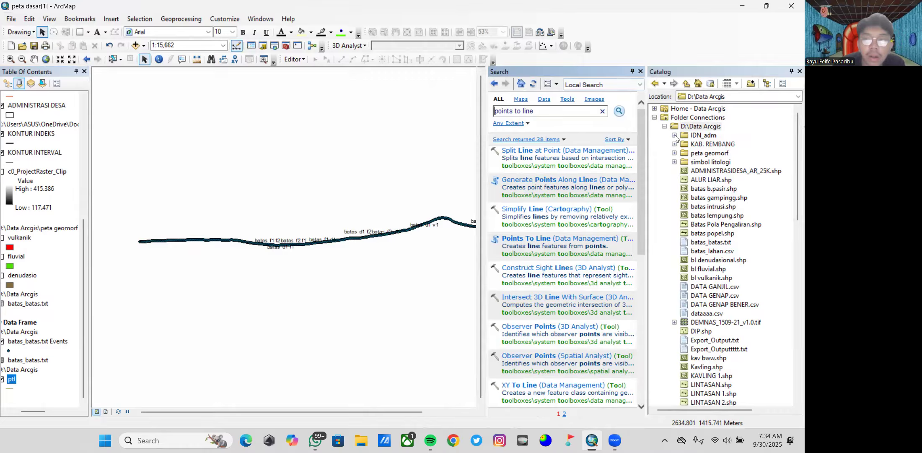
left_click(640, 71)
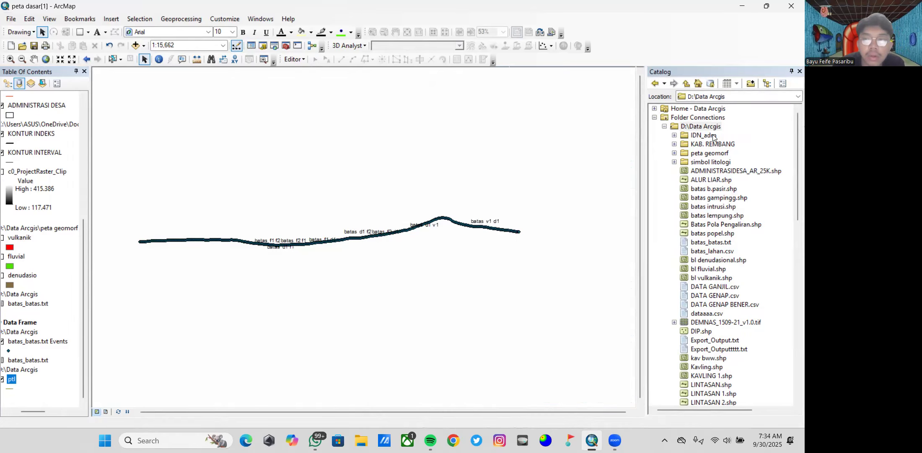
- Start a new shapefile in D:\Data Arcgis named penampang geomorfologi aa' with the Polyline feature type
right_click(708, 125)
mouse_move(734, 190)
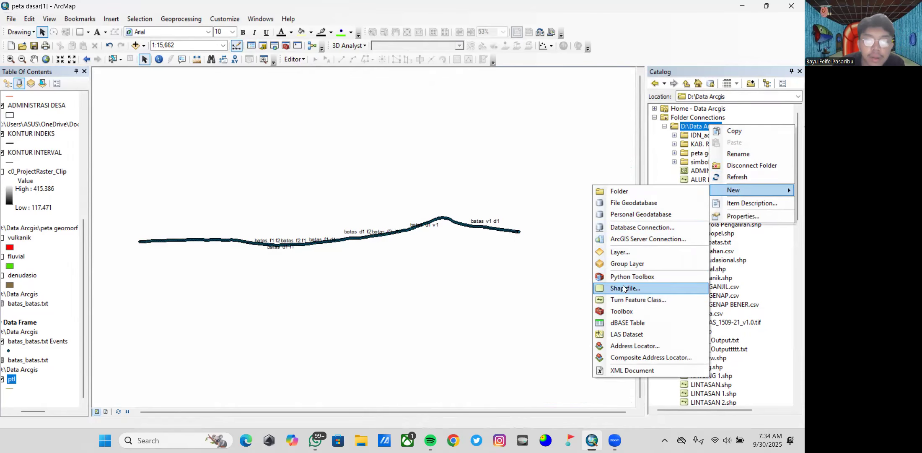
left_click(624, 286)
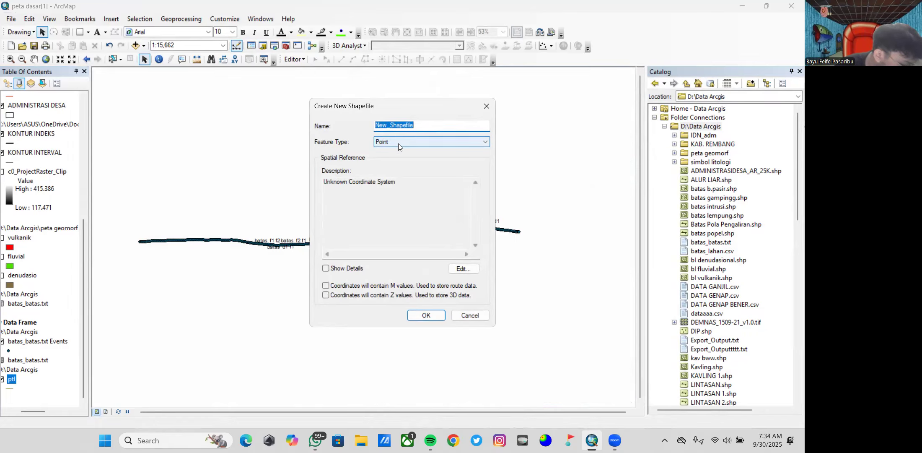
type("penampang geomorfologi aa'")
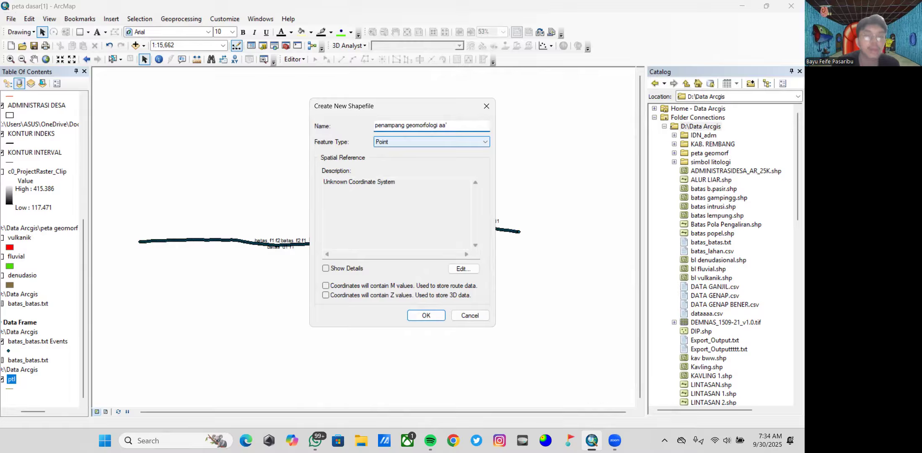
left_click(433, 143)
left_click(394, 158)
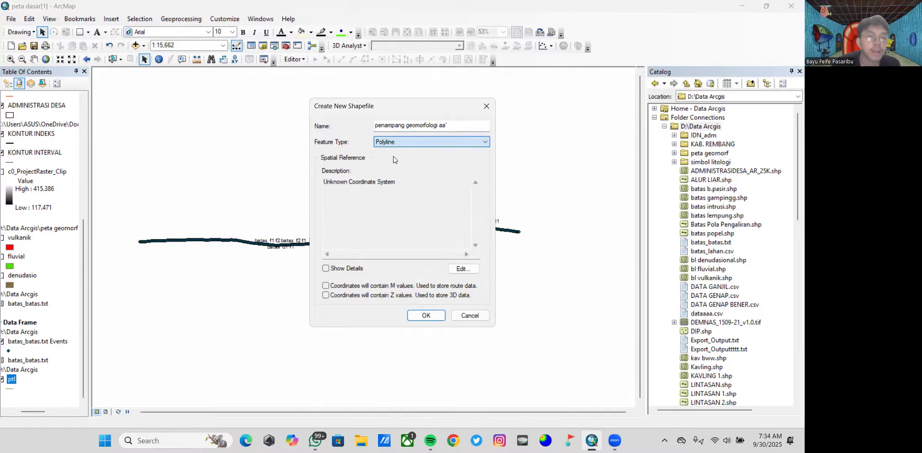
- Assign the WGS 1984 UTM Zone 49S coordinate system to the new shapefile and create it
left_click(464, 268)
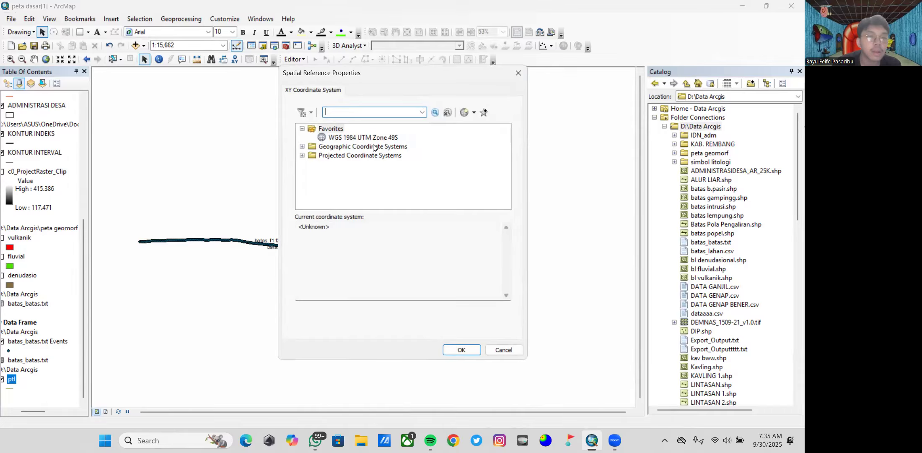
left_click(347, 136)
left_click(457, 349)
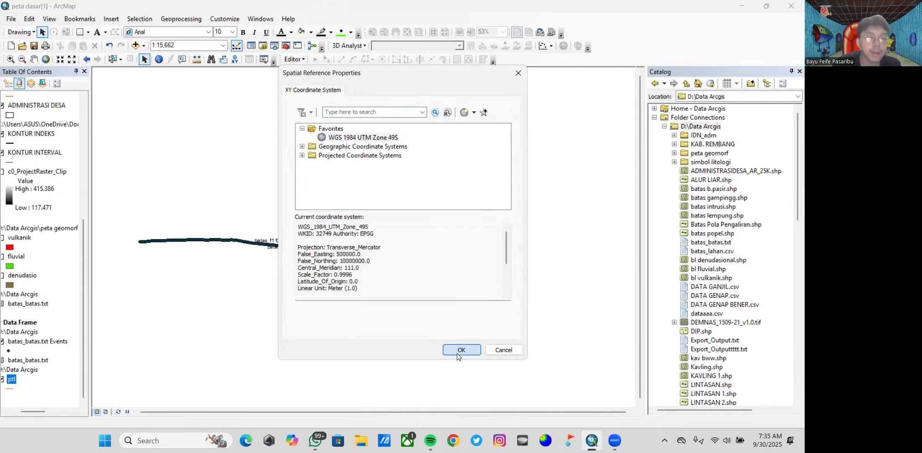
left_click(432, 316)
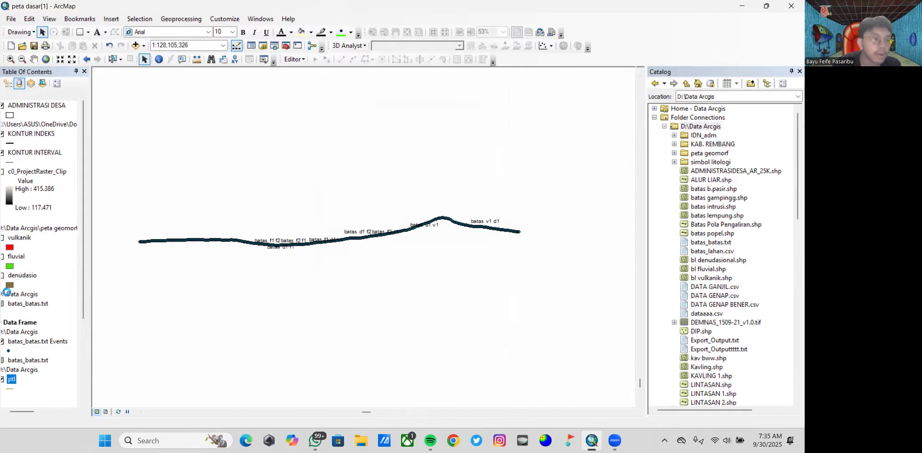
- Open the attribute table of the penampang geomorfologi aa' layer
scroll(26, 364, "down", 2)
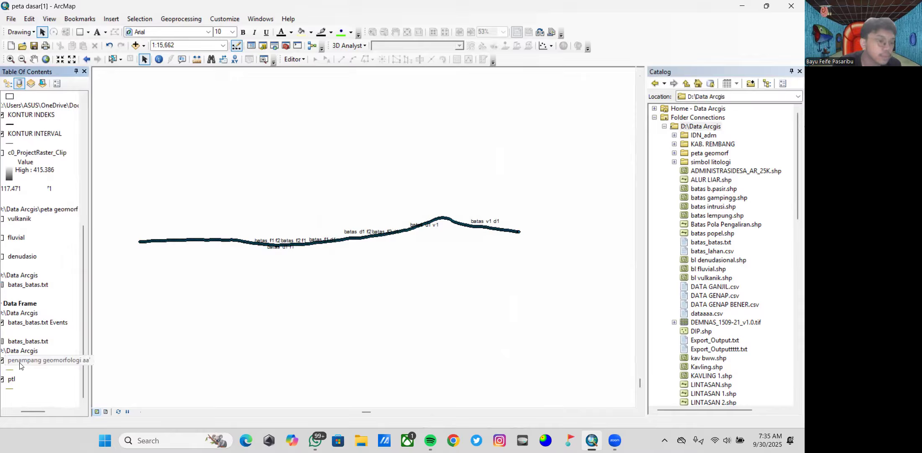
left_click(23, 362)
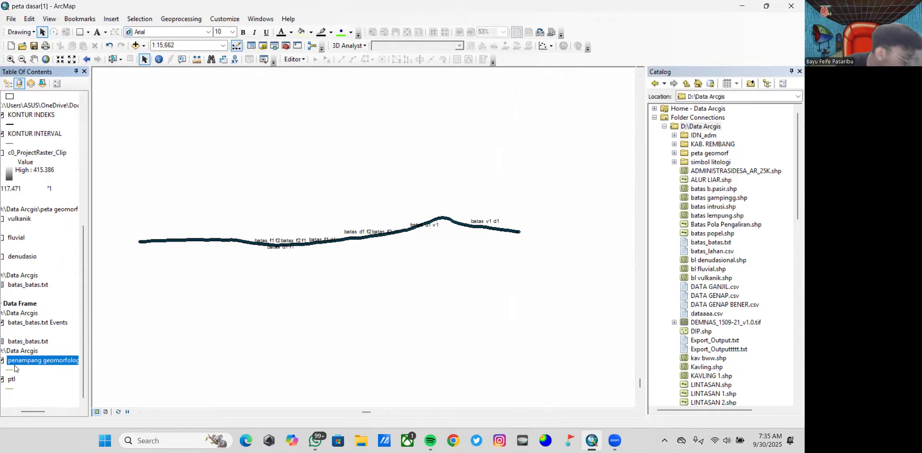
left_click(15, 368)
left_click(61, 361)
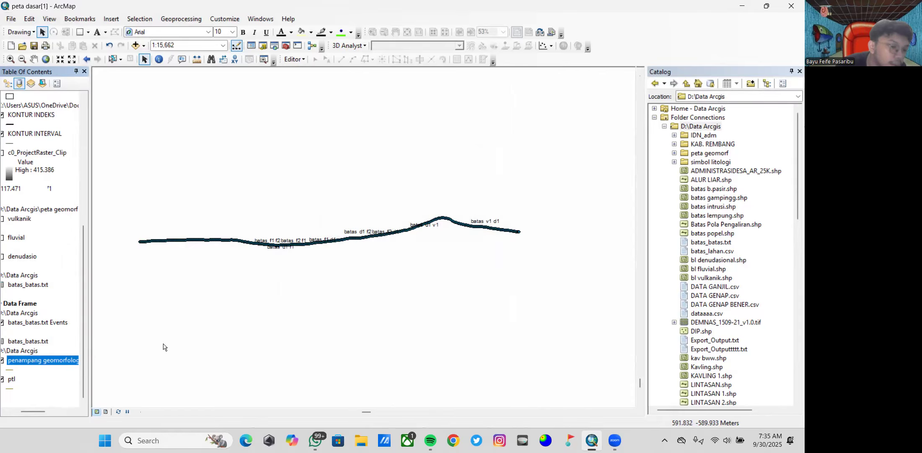
right_click(63, 362)
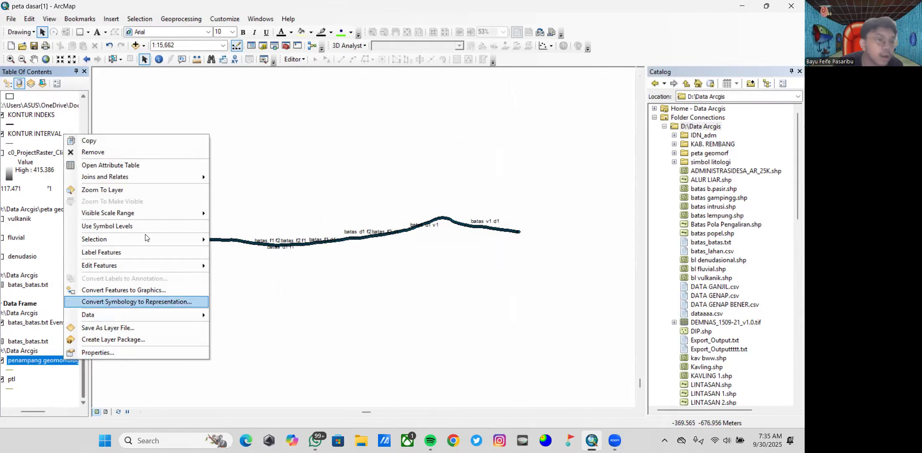
left_click(170, 165)
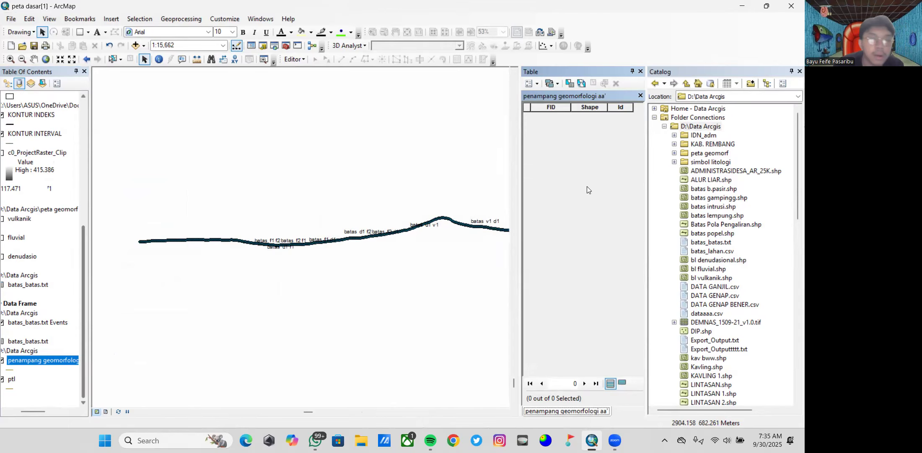
- Add a Text field named keterangan to the penampang geomorfologi aa' table
left_click(530, 83)
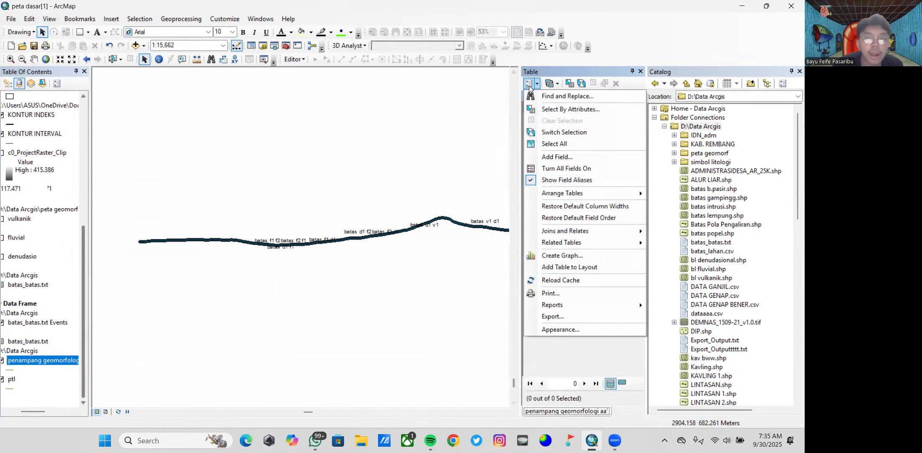
left_click(560, 157)
type("keterangan")
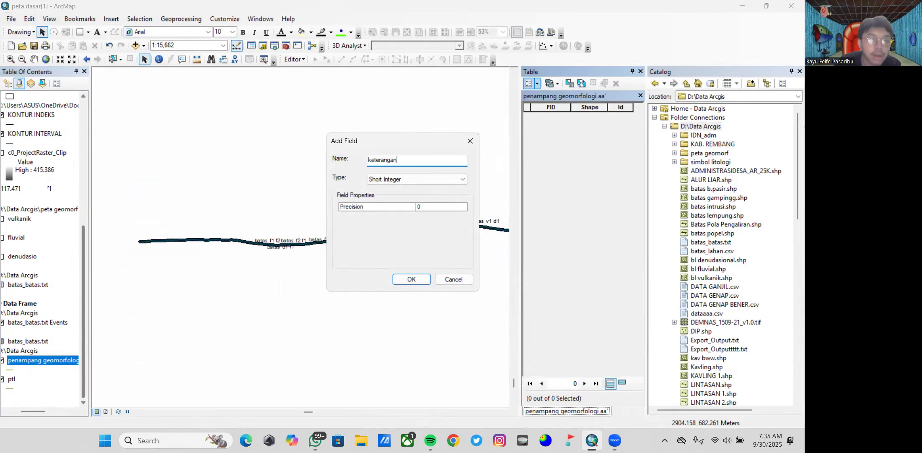
left_click(405, 180)
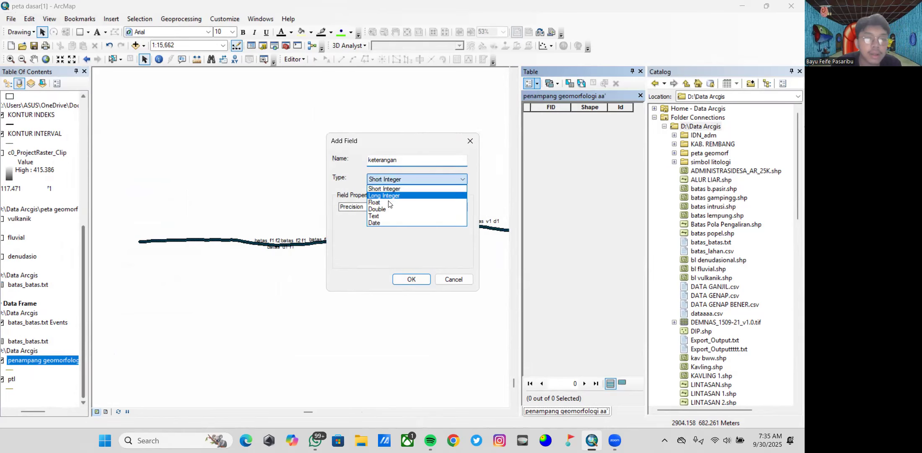
left_click(381, 216)
left_click(418, 280)
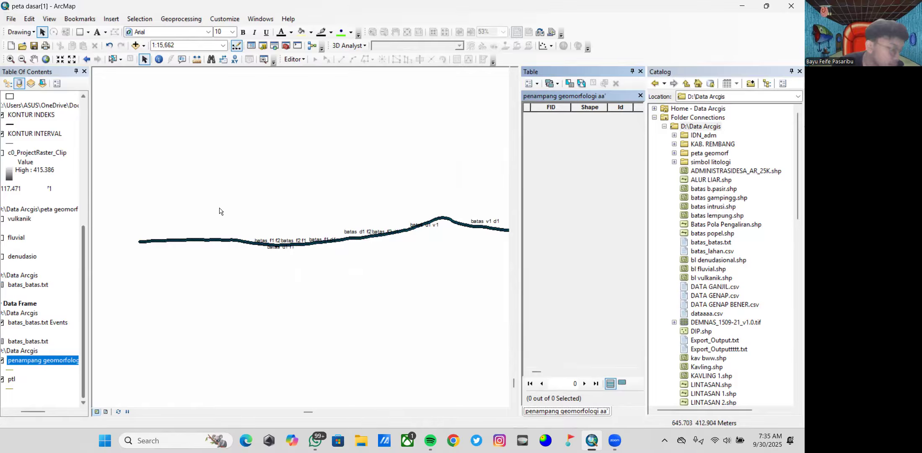
- Start an edit session on the penampang geomorfologi aa' layer and choose its template for line construction
right_click(61, 361)
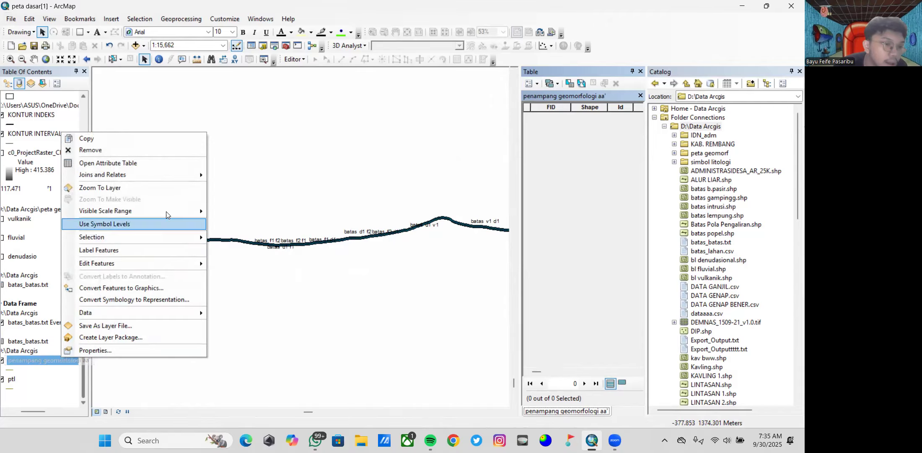
mouse_move(136, 261)
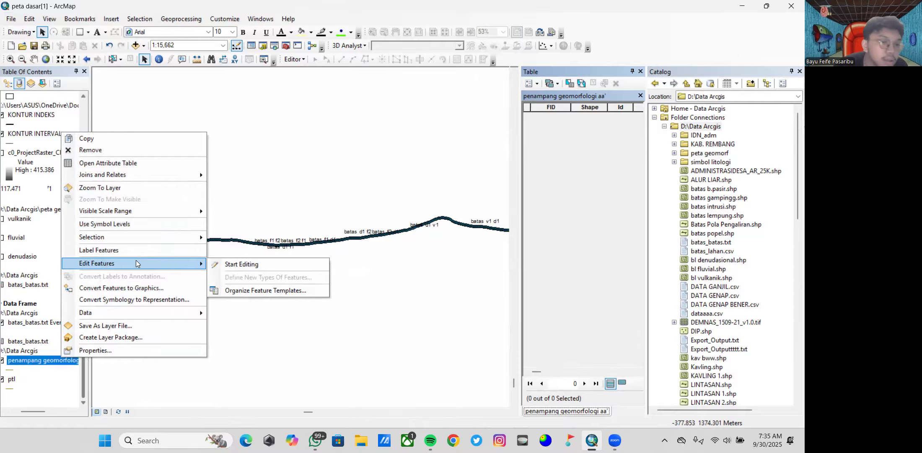
left_click(242, 265)
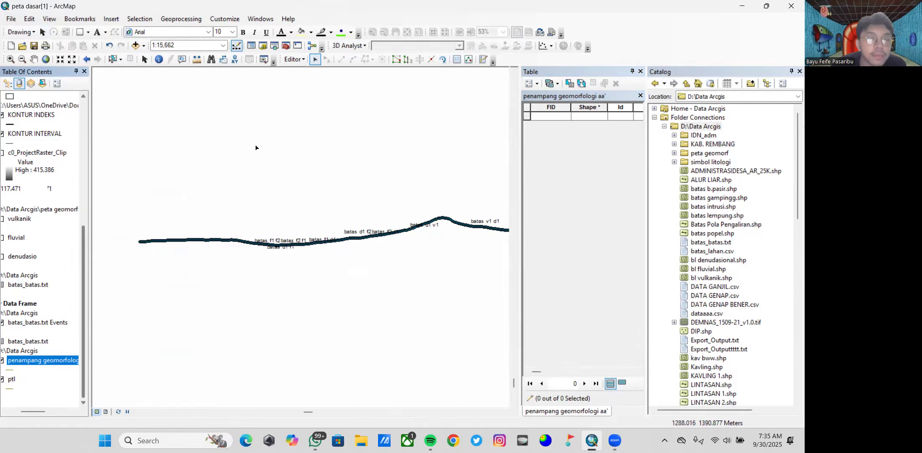
left_click(485, 60)
left_click(522, 107)
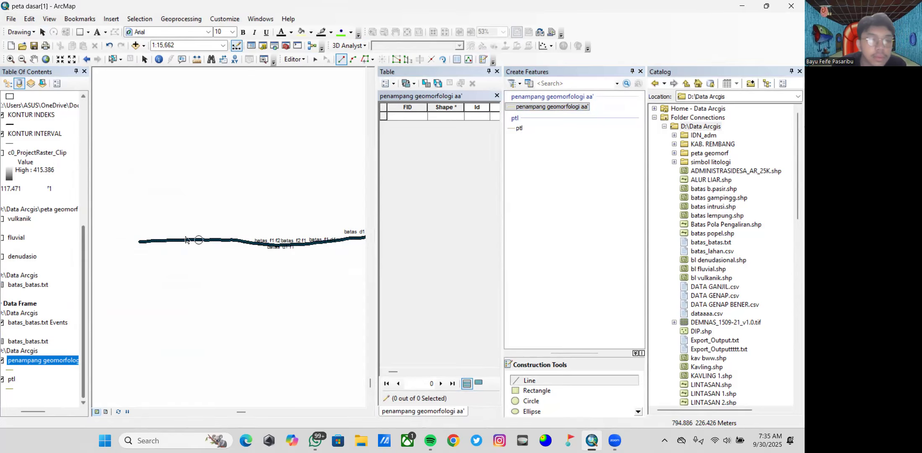
- Close Create Features and trace the first polyline along the profile from its start to the batas d1 f1 point
scroll(131, 244, "down", 3)
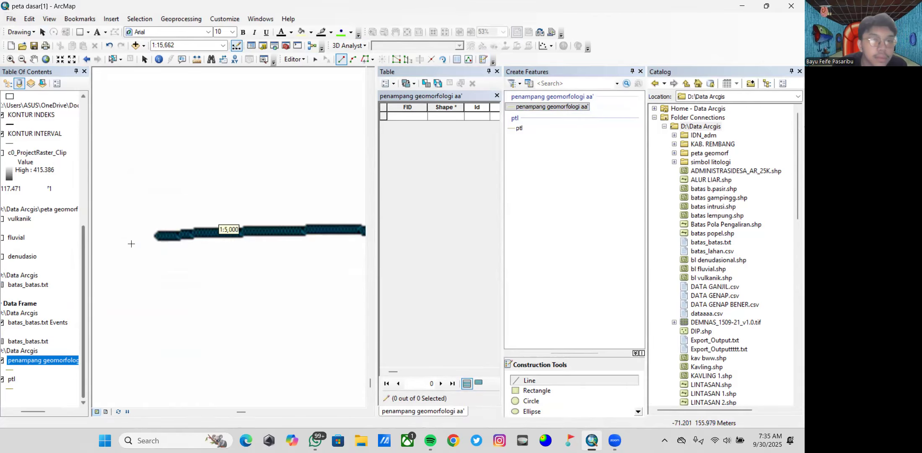
left_click(641, 72)
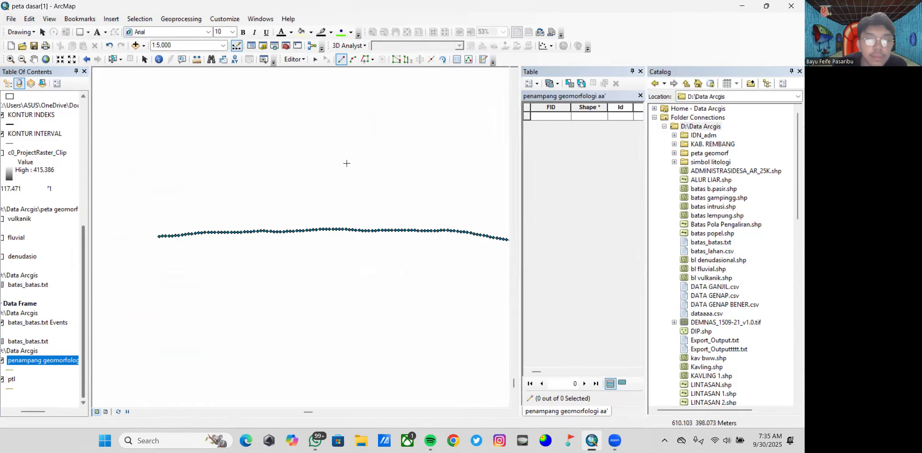
scroll(216, 235, "down", 2)
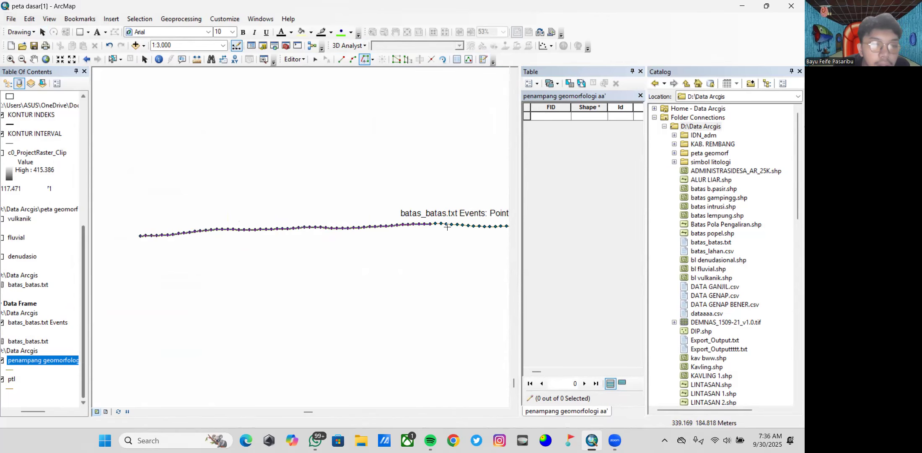
left_click_drag(415, 223, 282, 203)
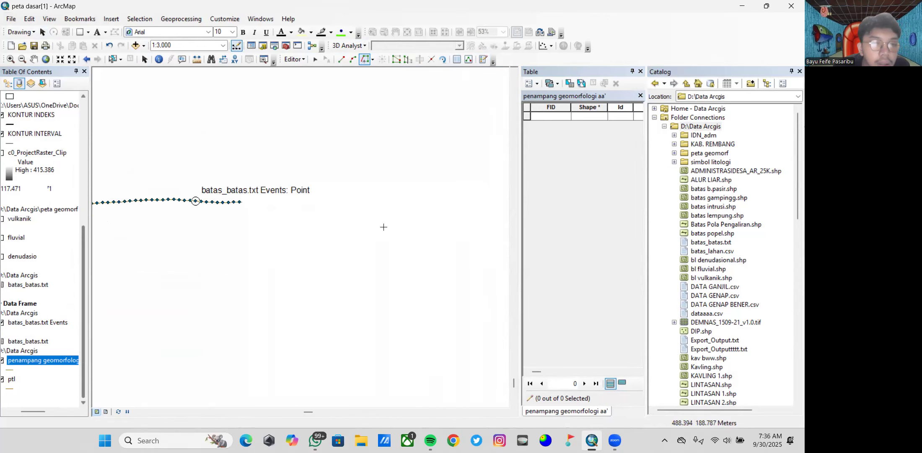
scroll(383, 227, "up", 2)
scroll(384, 227, "down", 2)
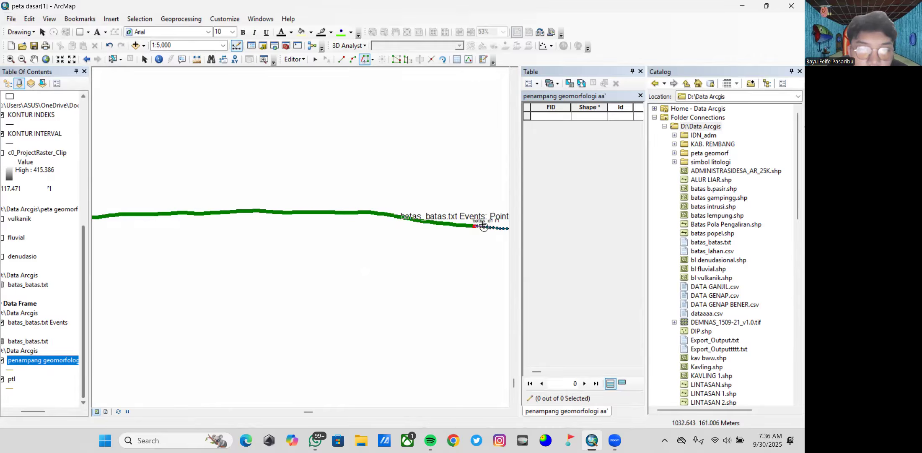
double_click(474, 226)
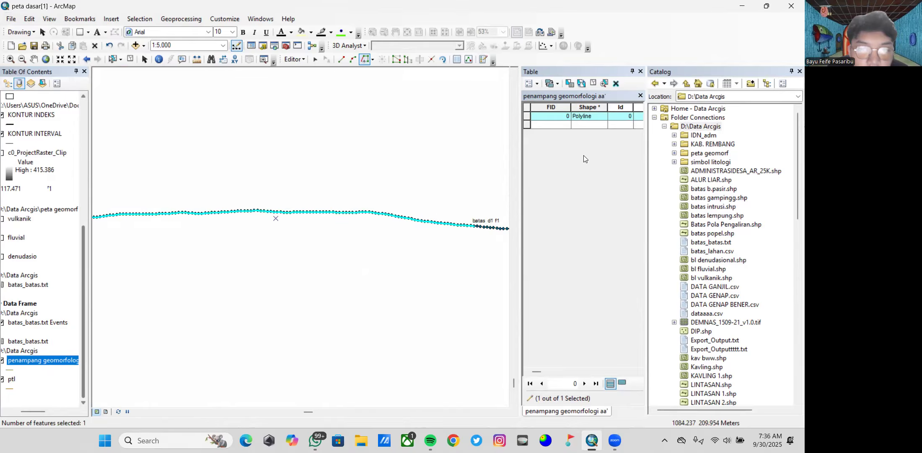
- Enter d1 as the keterangan value of the first traced polyline
left_click(610, 371)
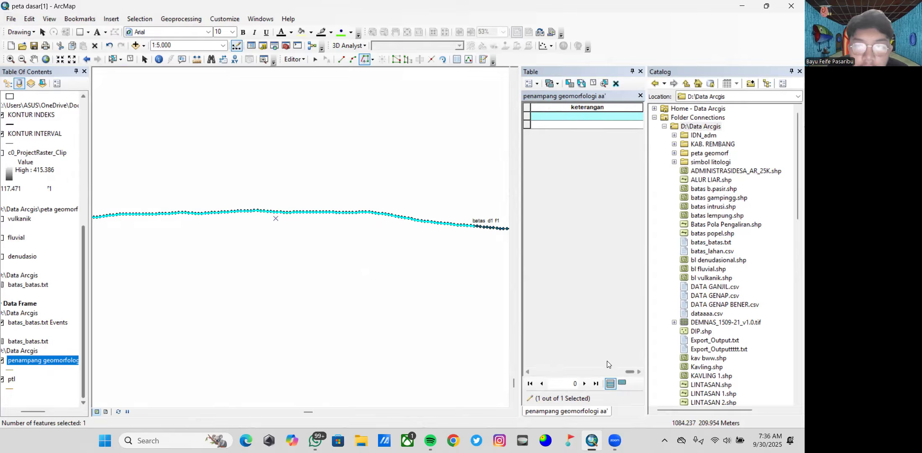
left_click(580, 119)
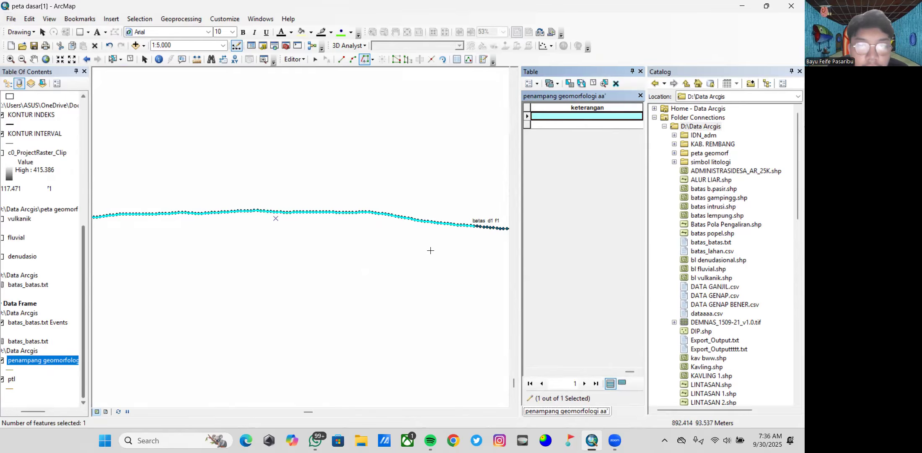
type("d1")
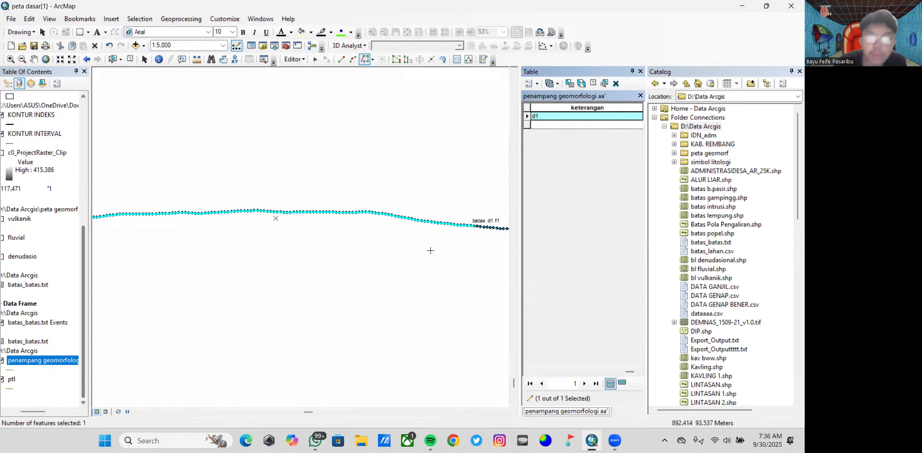
key("Return")
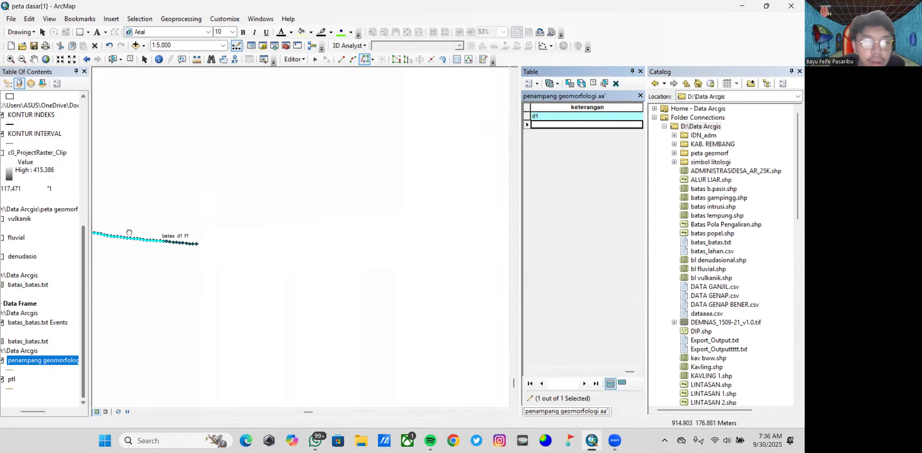
- Trace the profile from the batas d1 f1 point to the batas f1 f2 boundary and enter f1 as the segment's keterangan value
scroll(167, 244, "up", 4)
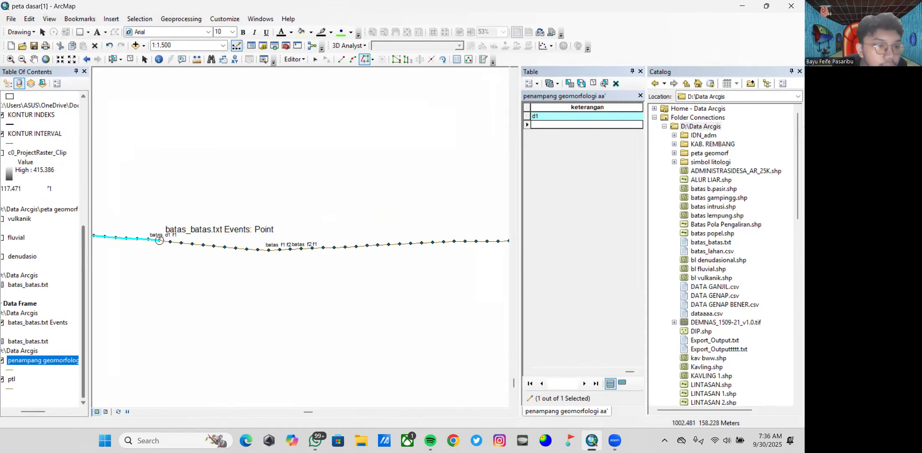
left_click(160, 240)
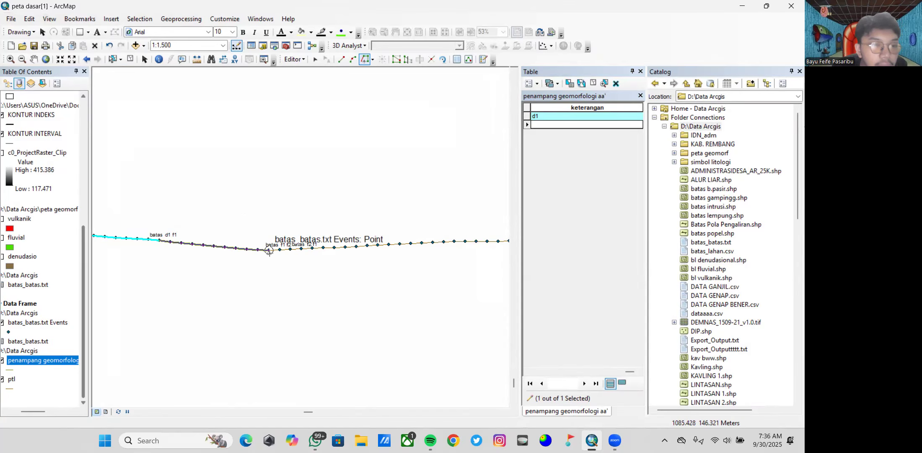
double_click(270, 250)
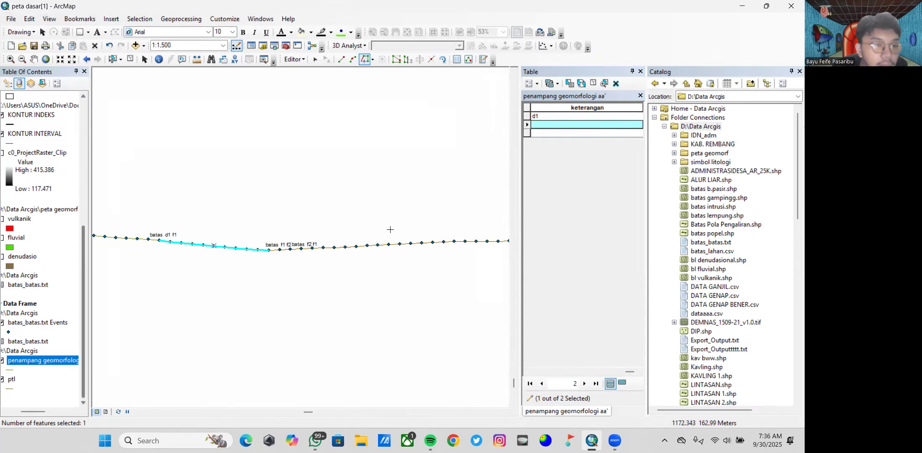
left_click(587, 124)
type("f1")
key("Return")
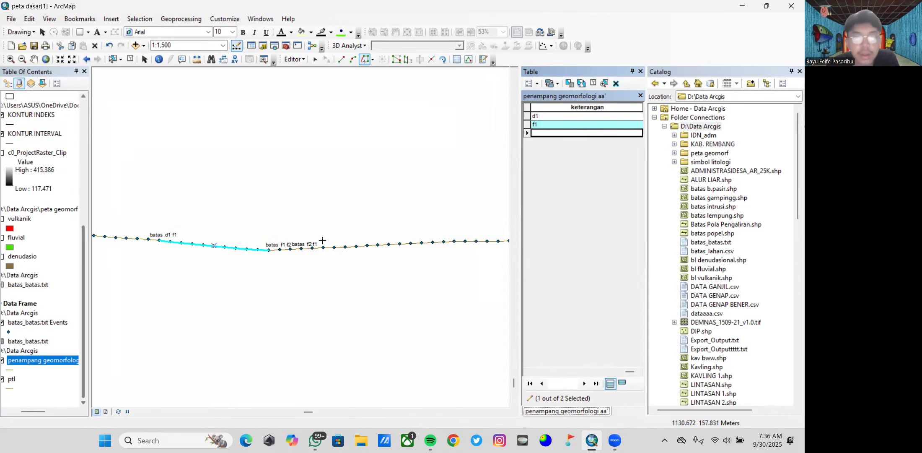
- Trace the short segment from the end of the f1 polyline to the batas f2 f1 point and enter f2 as its keterangan
scroll(249, 267, "down", 2)
scroll(309, 237, "down", 4)
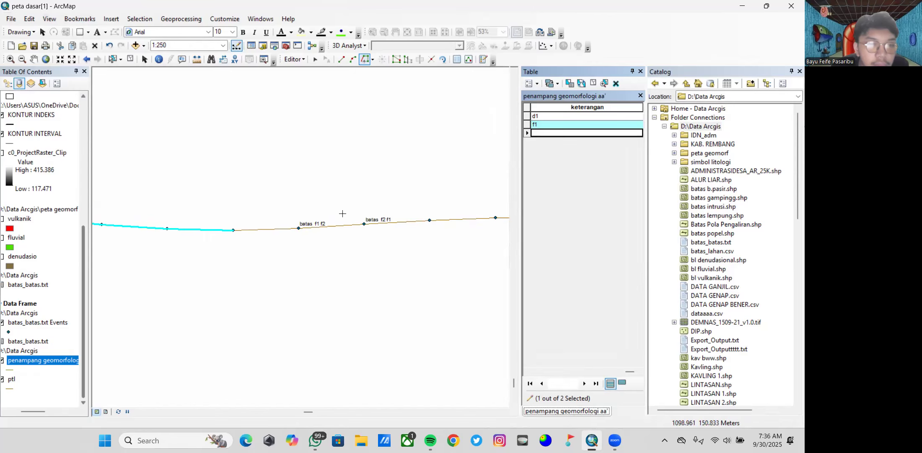
left_click(233, 231)
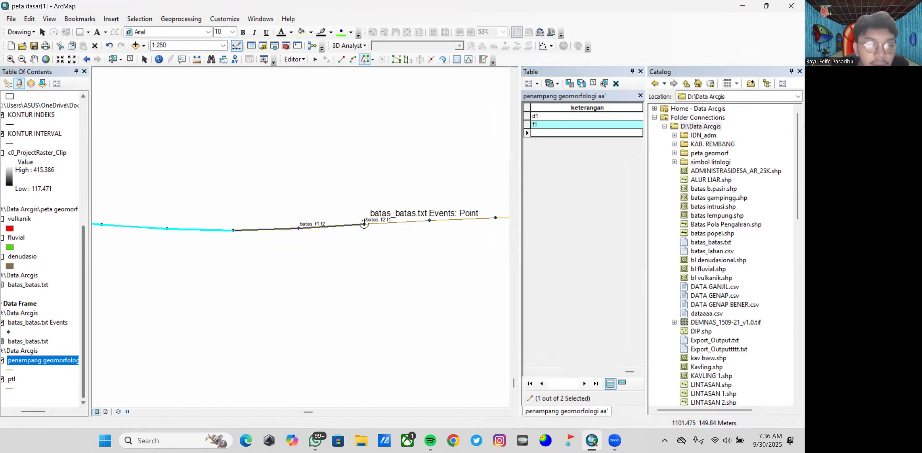
double_click(365, 223)
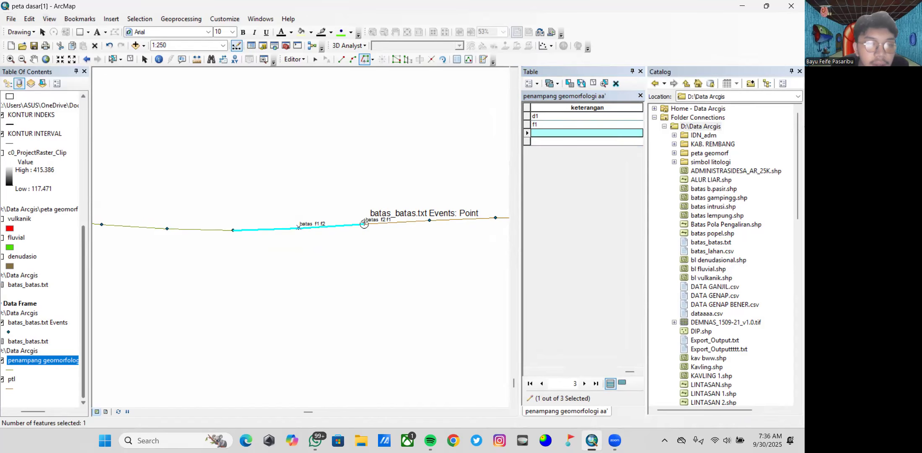
left_click(582, 136)
type("f2")
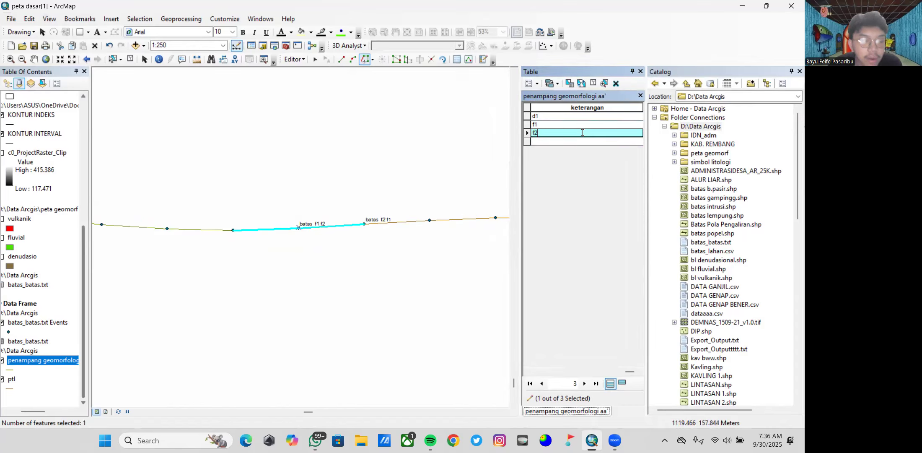
key("Return")
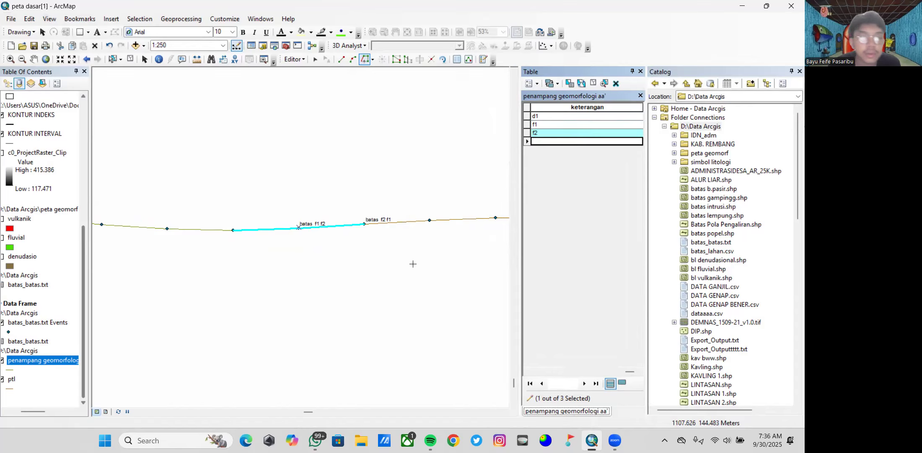
- Trace the profile from the batas f2 f1 point to the batas f1 d1 boundary and enter f1 as the segment's keterangan
scroll(308, 230, "up", 2)
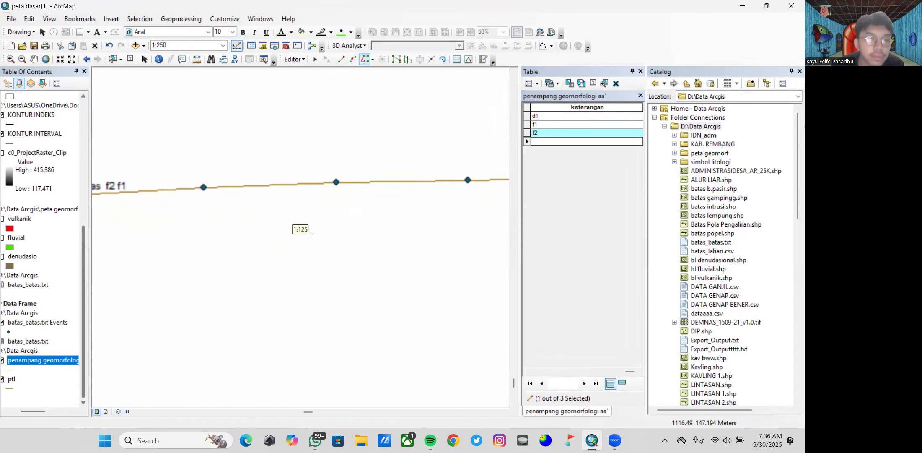
scroll(308, 230, "up", 4)
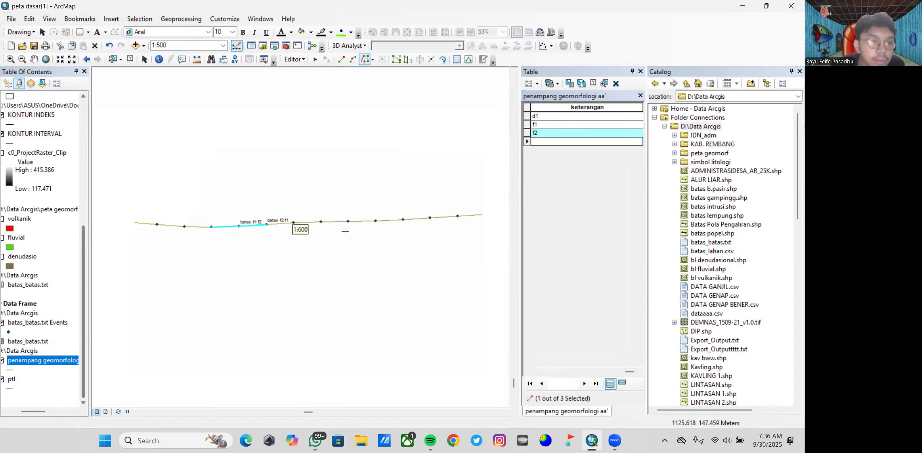
scroll(345, 231, "up", 3)
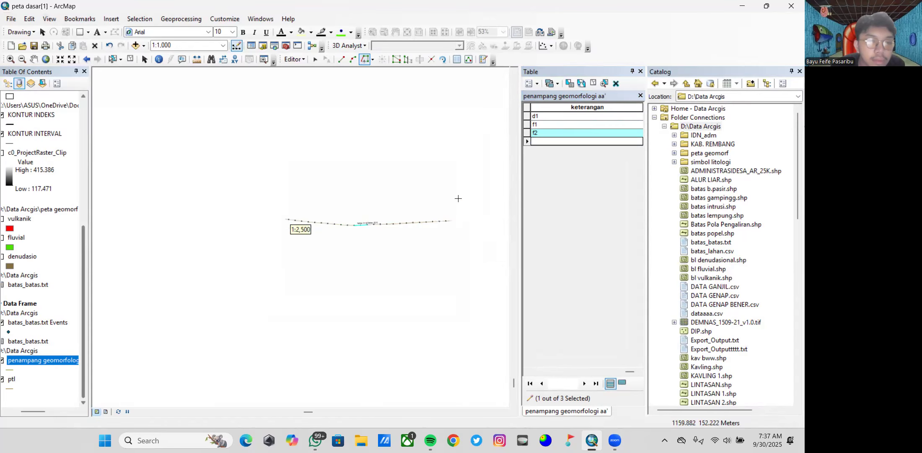
left_click_drag(457, 197, 241, 213)
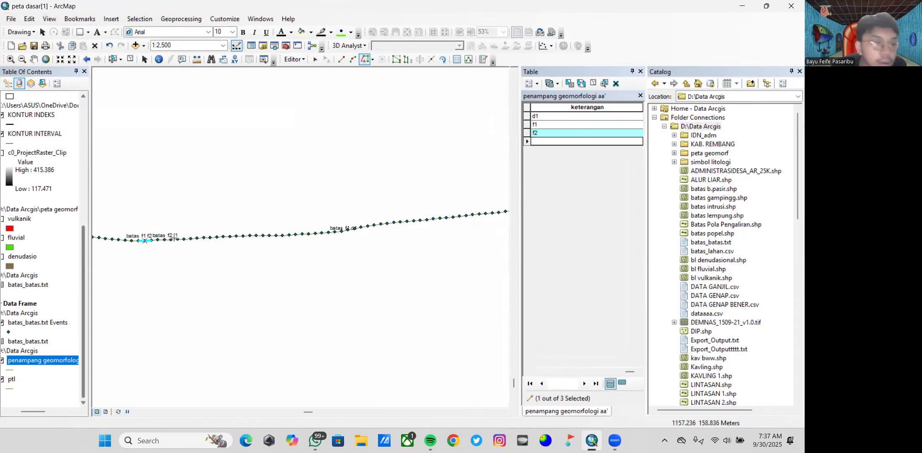
left_click(152, 240)
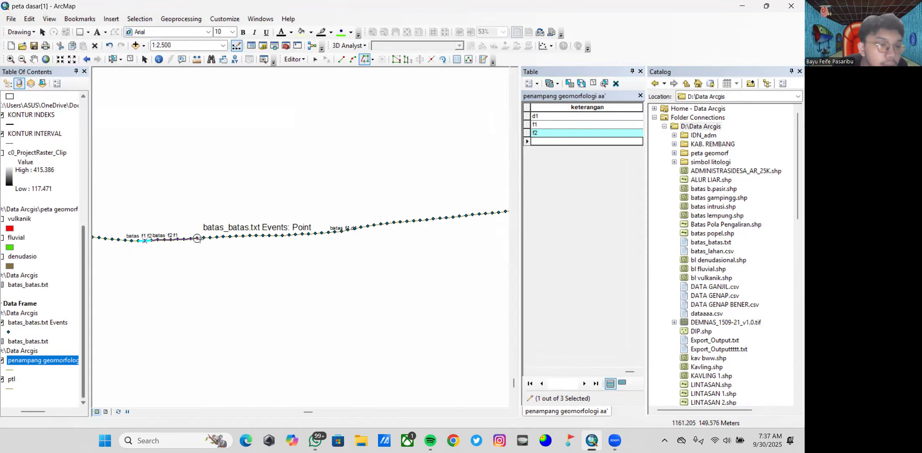
double_click(335, 233)
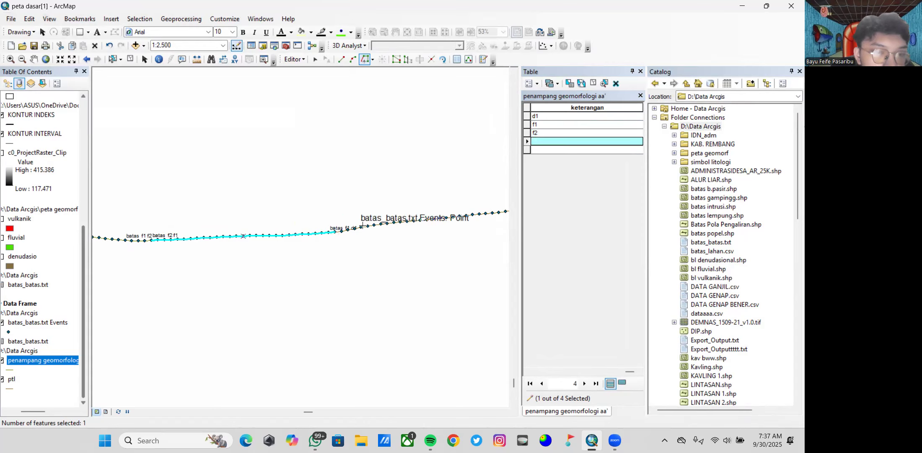
left_click(558, 145)
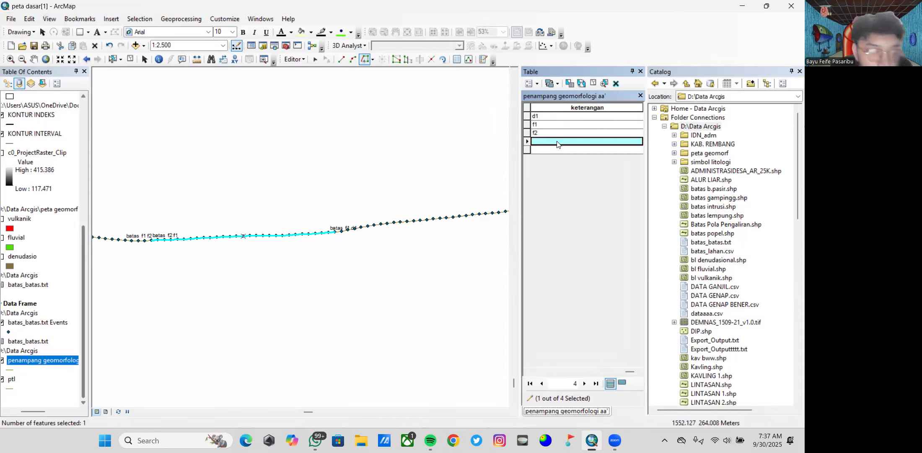
type("f1")
key("Return")
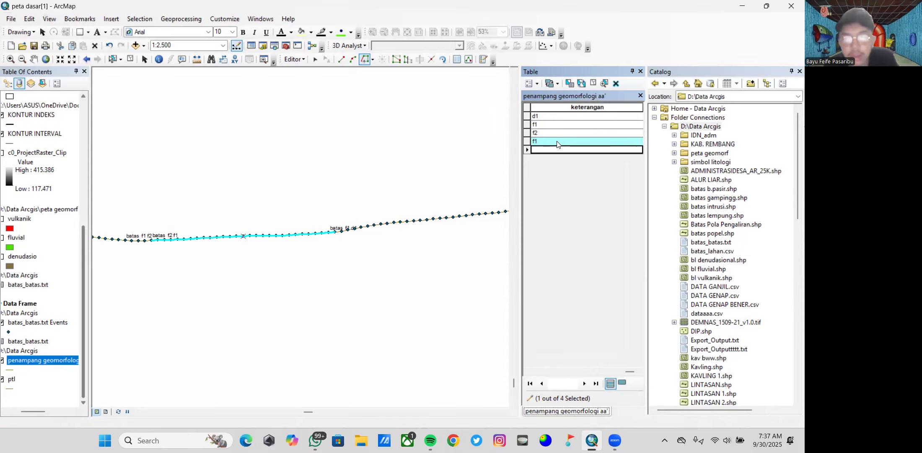
- Trace the profile from the batas f1 d1 boundary to the batas d1 f2 point and enter d1 as the segment's keterangan
left_click_drag(344, 234, 140, 266)
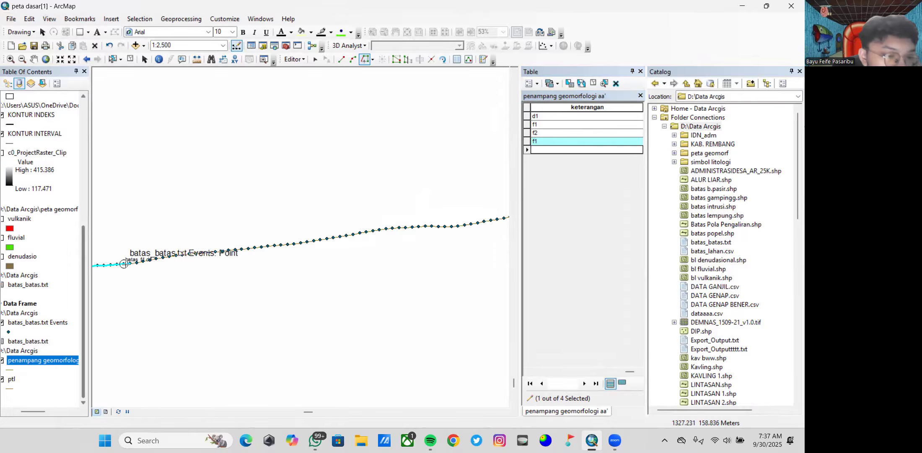
left_click(130, 263)
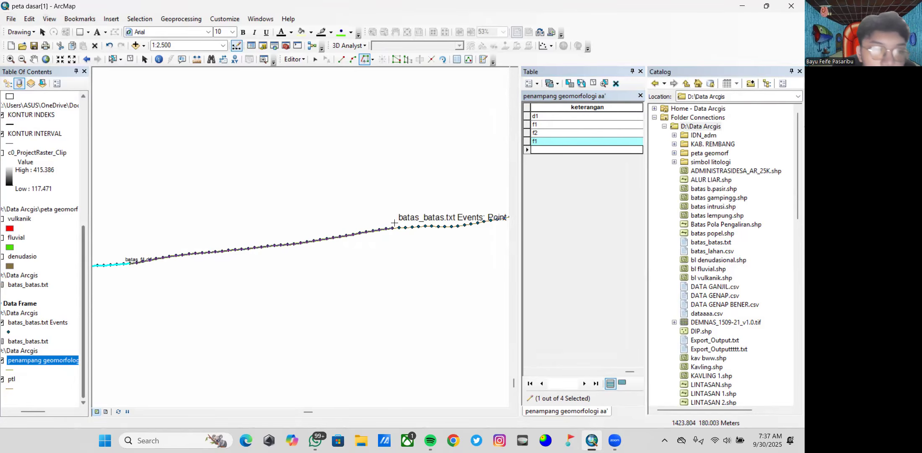
left_click_drag(367, 223, 350, 218)
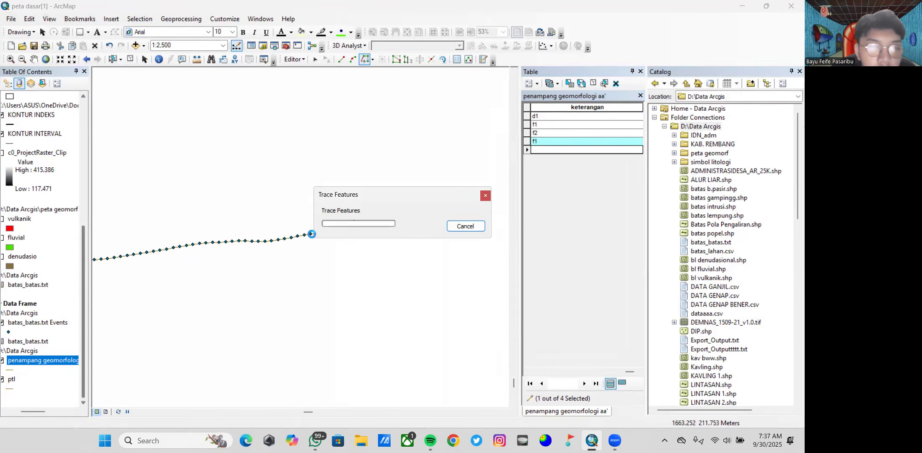
scroll(324, 232, "down", 2)
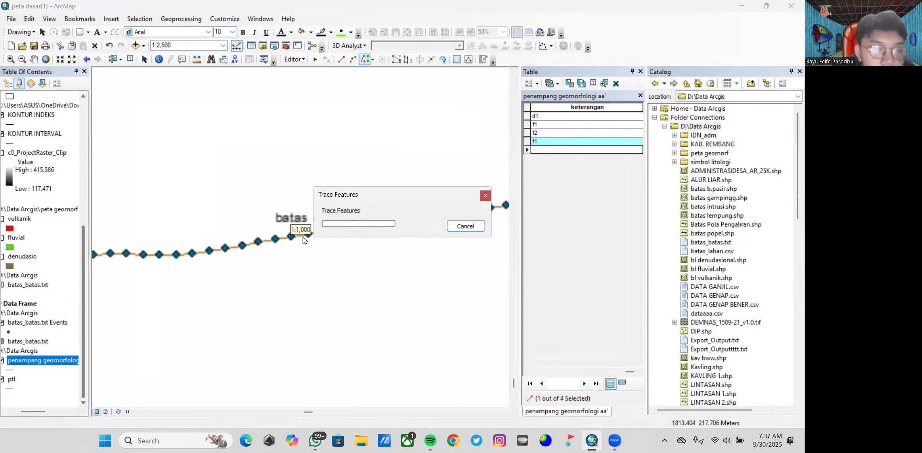
left_click(324, 232)
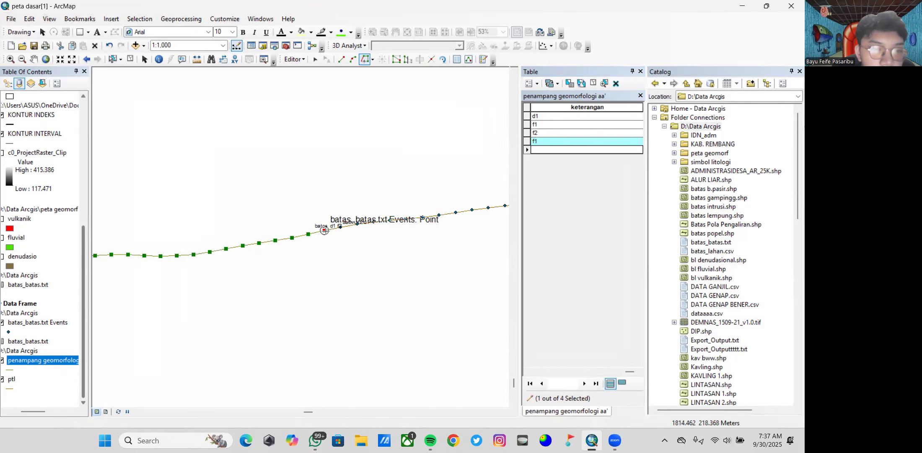
double_click(324, 230)
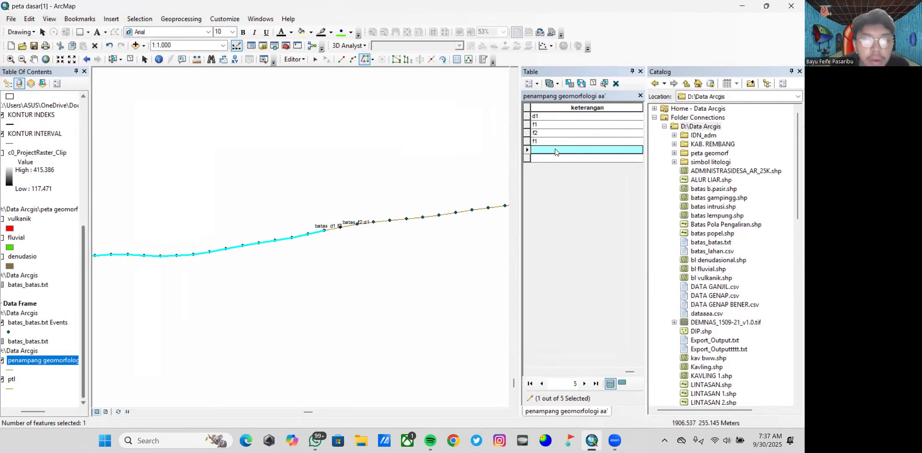
type("d1")
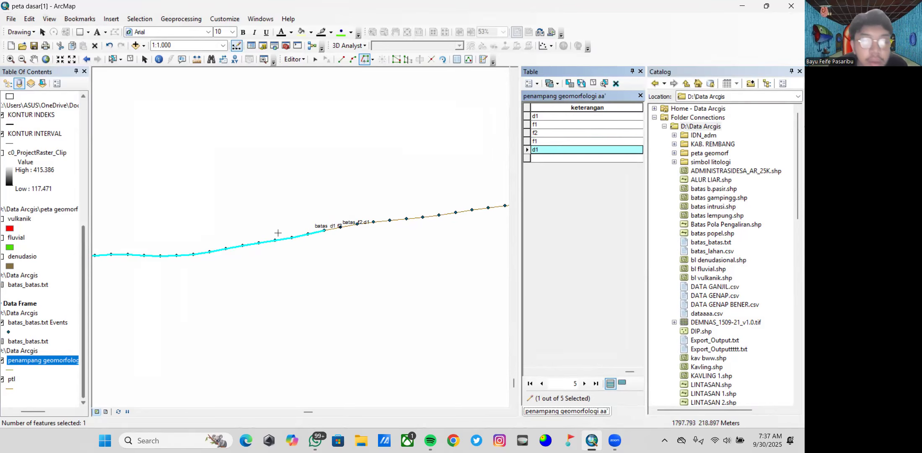
key("Return")
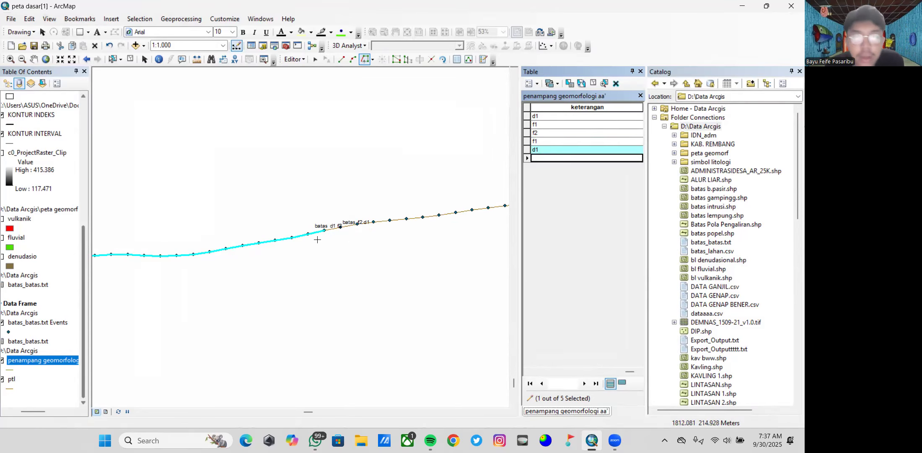
- Trace the short segment from the batas d1 f2 point to the batas f2 d1 boundary and enter f2 as its keterangan
scroll(339, 230, "down", 2)
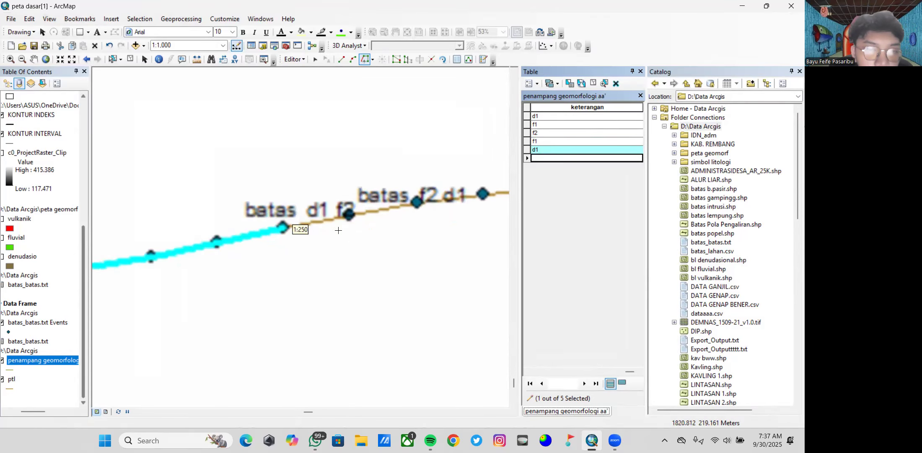
left_click(283, 231)
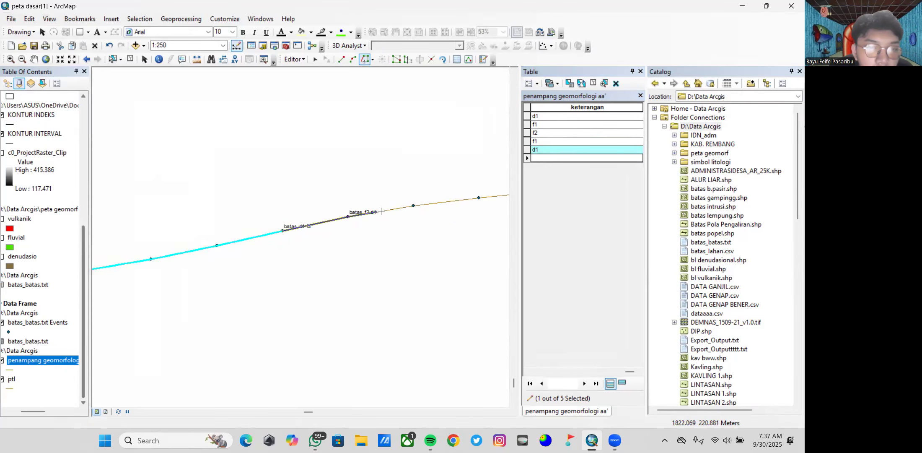
left_click(414, 205)
double_click(413, 205)
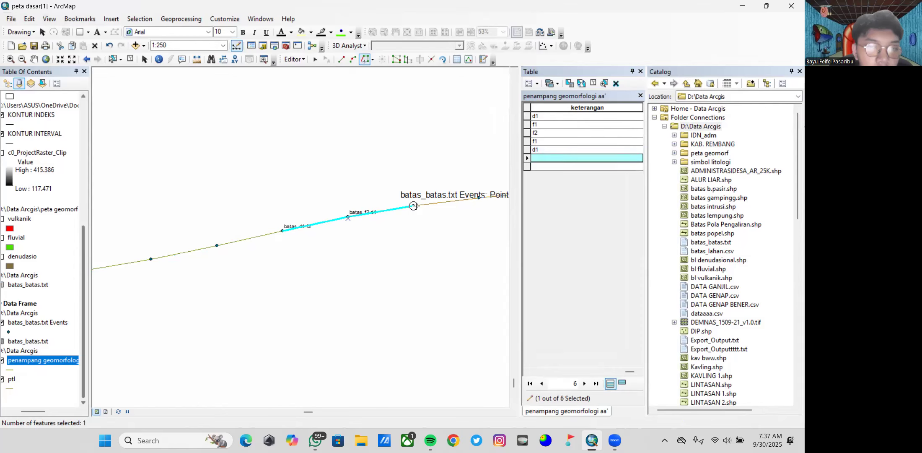
left_click(585, 159)
type("f2")
left_click(571, 168)
- Trace the profile from the end of the second f2 segment to the batas d1 v1 point and finish the polyline
scroll(426, 211, "up", 2)
scroll(427, 212, "up", 2)
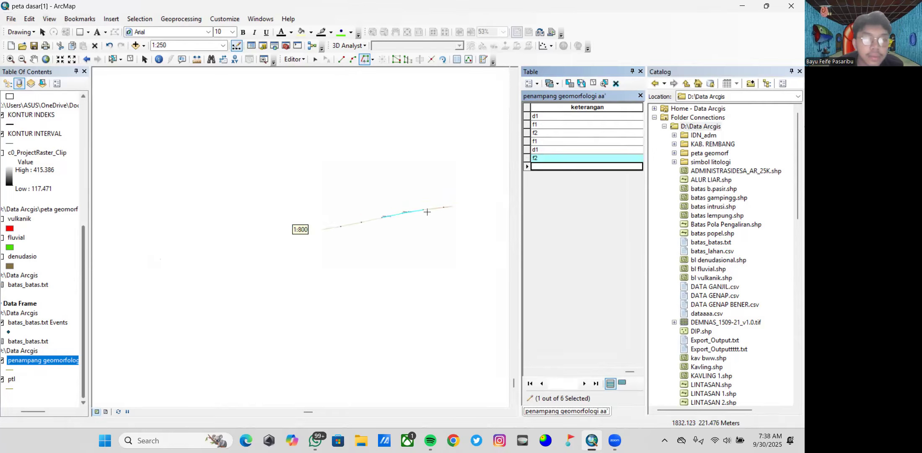
left_click_drag(445, 194, 194, 246)
left_click(194, 246)
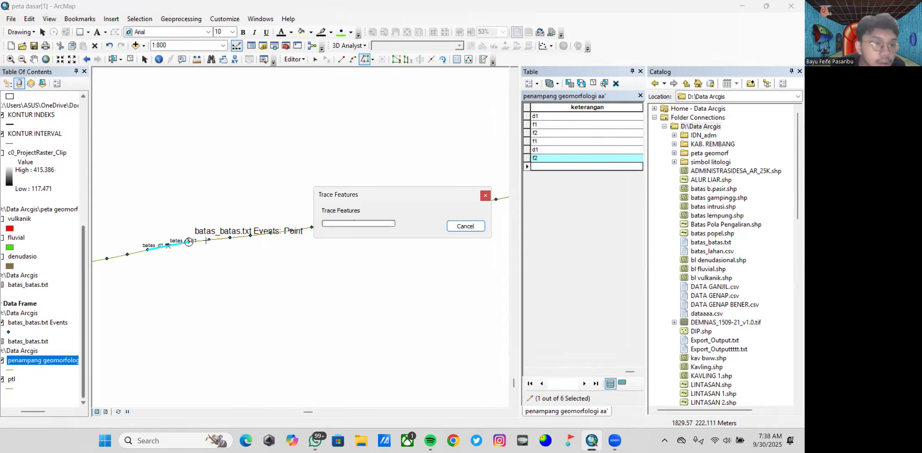
scroll(335, 218, "up", 3)
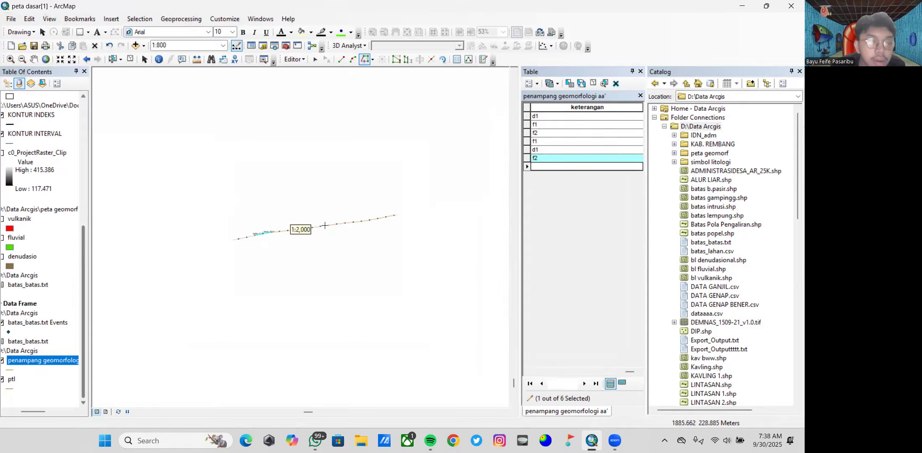
scroll(325, 225, "down", 3)
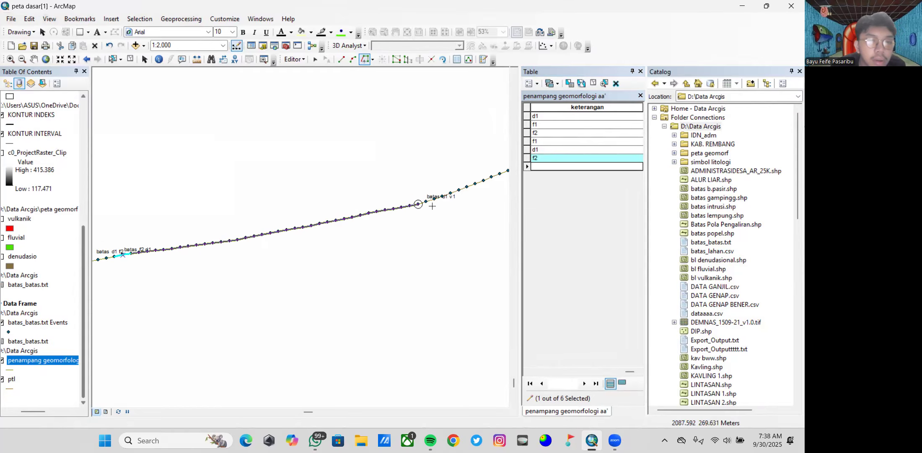
scroll(432, 202, "down", 3)
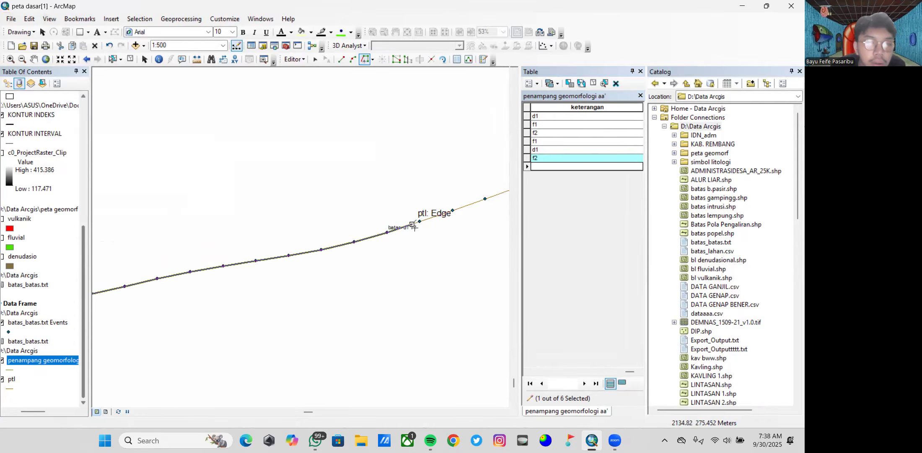
left_click(386, 232)
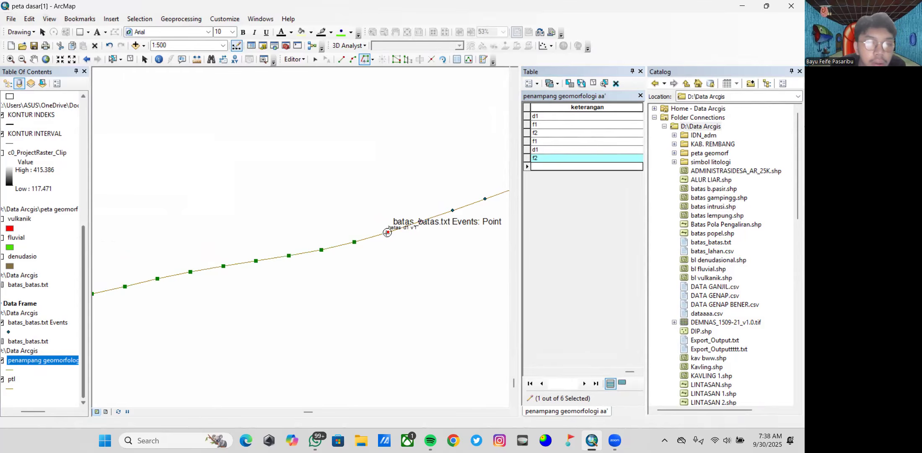
key("F2")
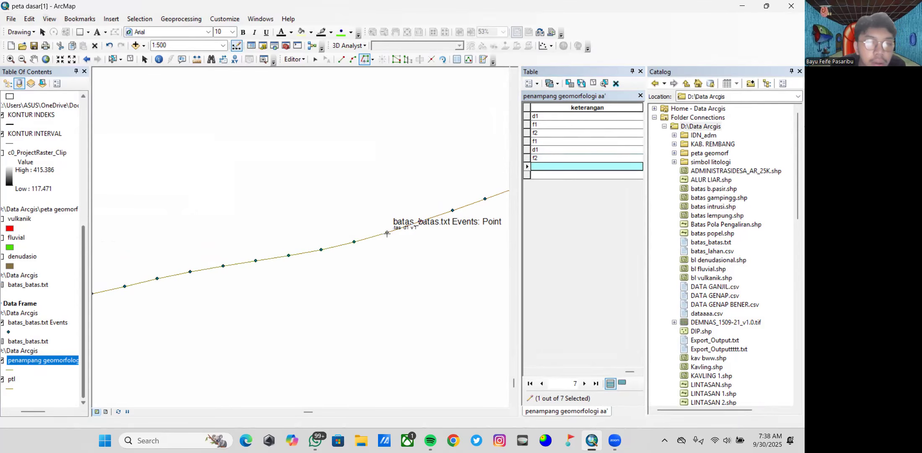
- Enter d1 as the keterangan of the new segment that ends at the batas d1 v1 point
left_click(585, 166)
type("d1")
key("Return")
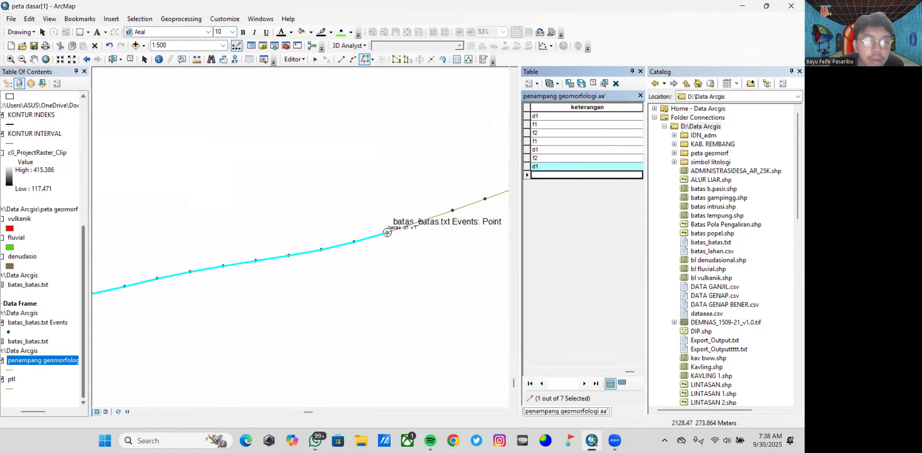
- Trace the profile over the hill from the batas d1 v1 point to the batas v1 d1 boundary and enter v1 as its keterangan
scroll(422, 213, "up", 4)
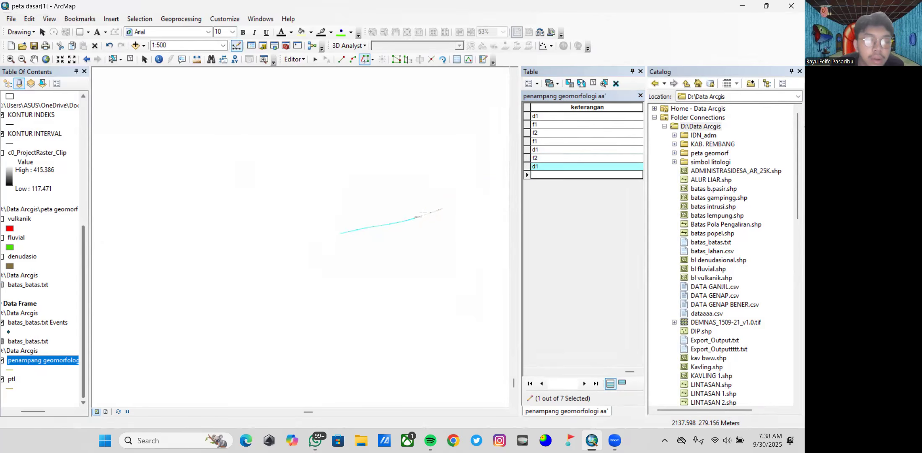
left_click_drag(313, 225, 160, 270)
left_click_drag(407, 212, 183, 195)
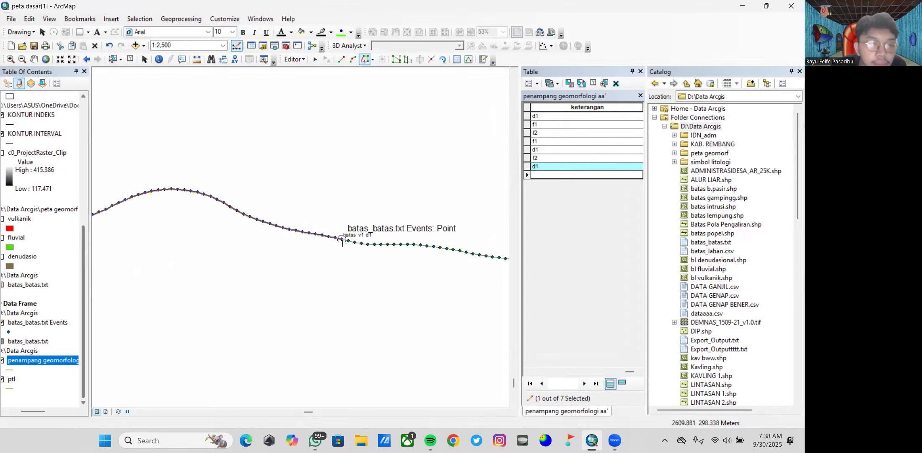
double_click(341, 238)
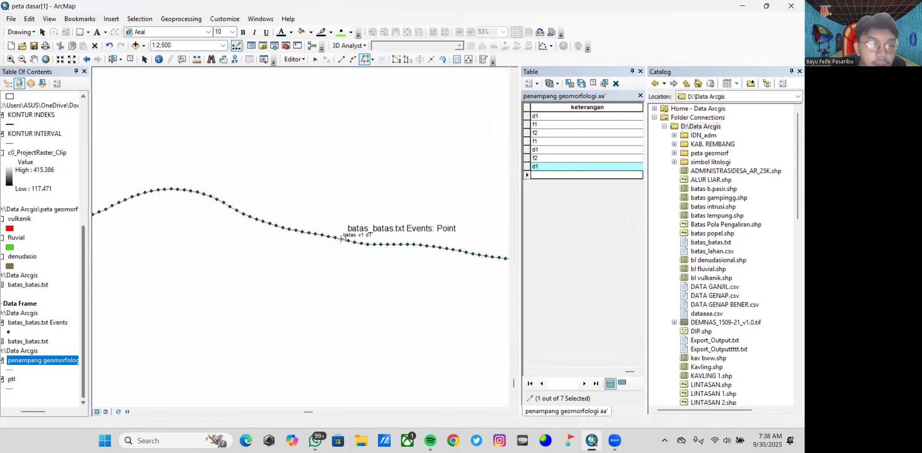
left_click(570, 174)
type("v1")
key("Return")
- Trace the last segment from the batas v1 d1 boundary to the profile's end point and enter d1 as its keterangan
left_click(341, 239)
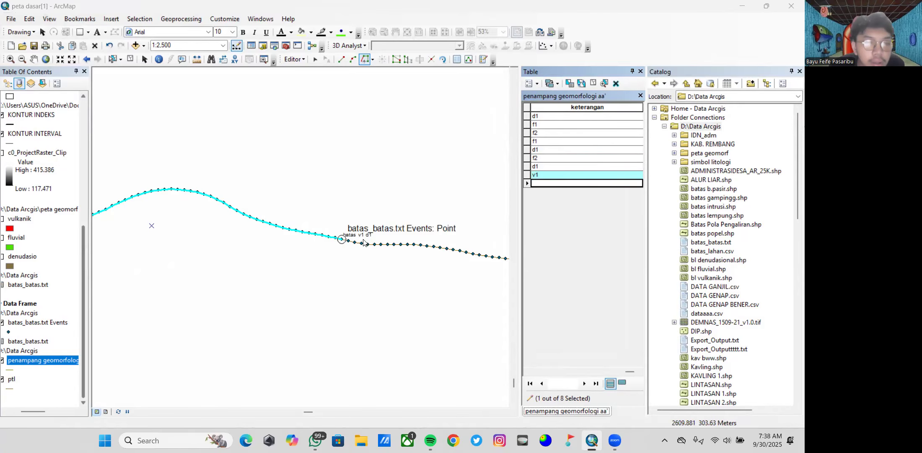
left_click_drag(445, 245, 220, 245)
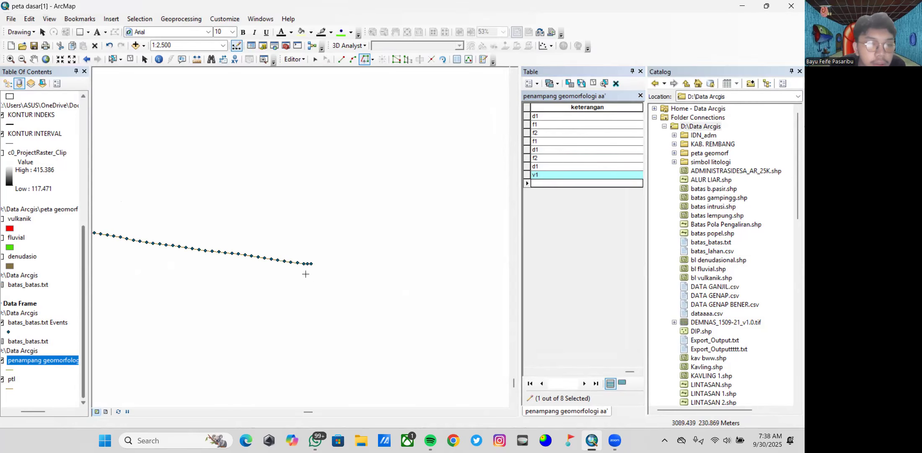
double_click(312, 263)
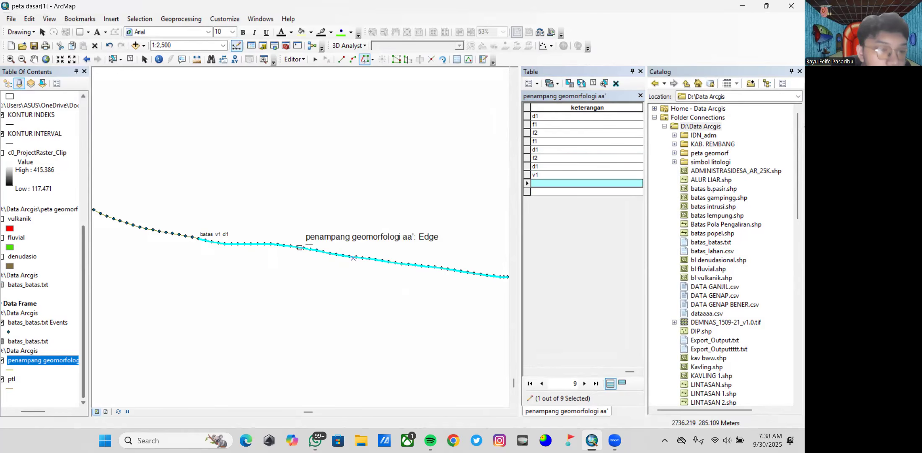
left_click(589, 183)
type("d1")
key("Return")
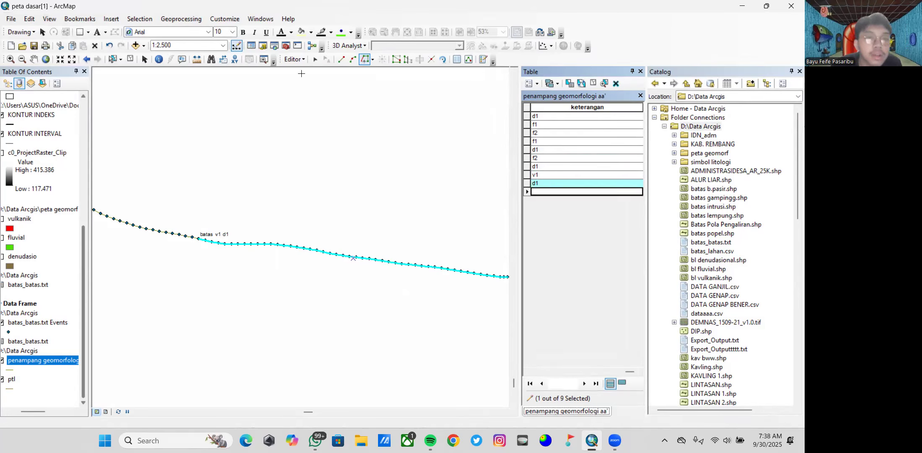
- Stop editing with the edits saved, and close the attribute table and the Catalog window
left_click(295, 59)
left_click(310, 82)
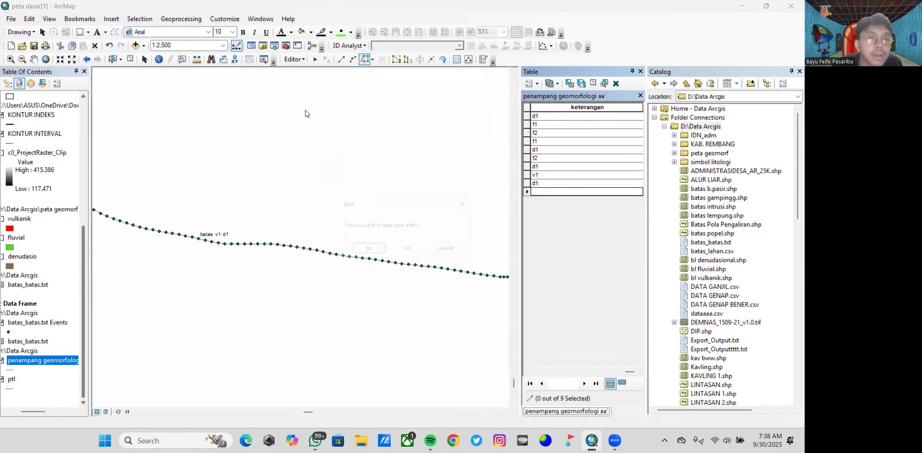
left_click(366, 250)
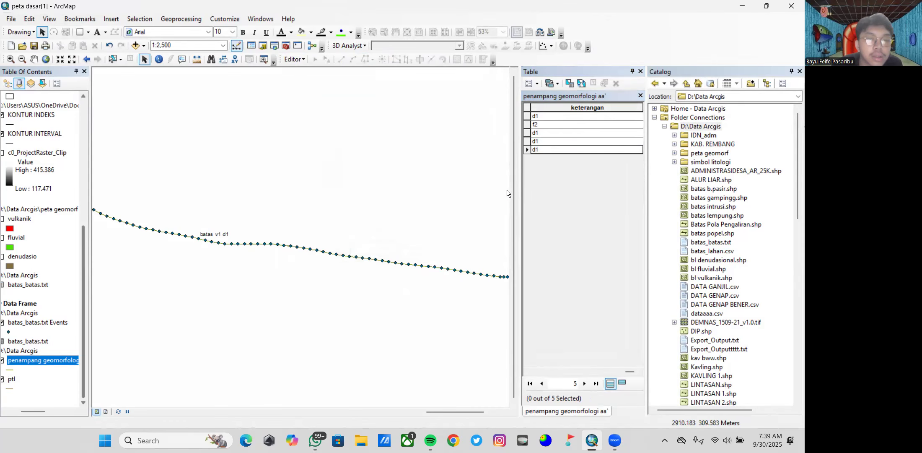
left_click(641, 71)
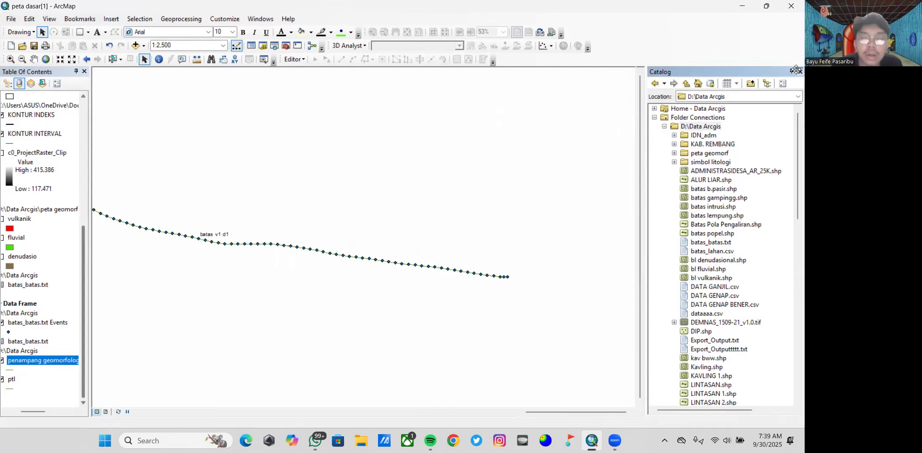
left_click(798, 71)
- Inspect the traced profile line along its boundary points, from batas v1 d1 back to batas f1 d1
left_click_drag(190, 250, 428, 291)
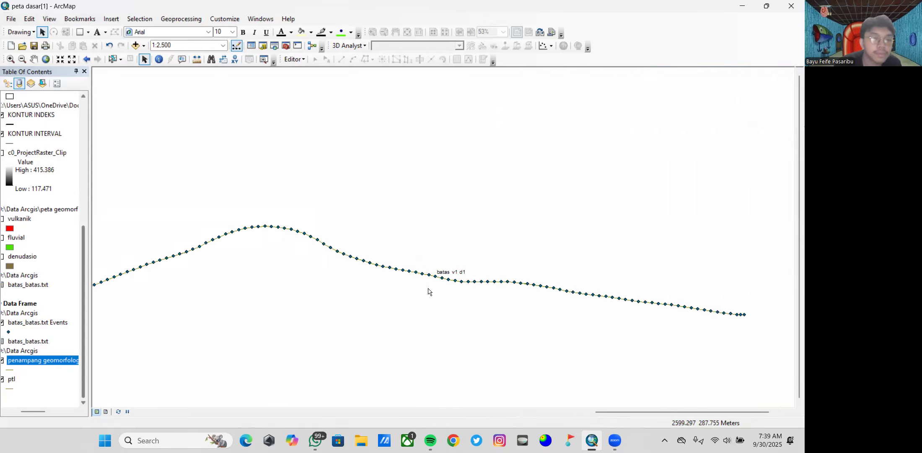
left_click_drag(244, 273, 424, 220)
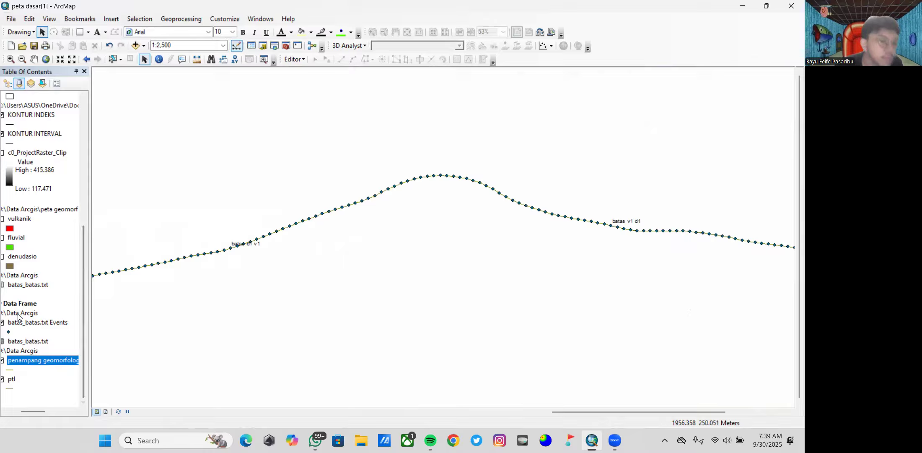
left_click(28, 361)
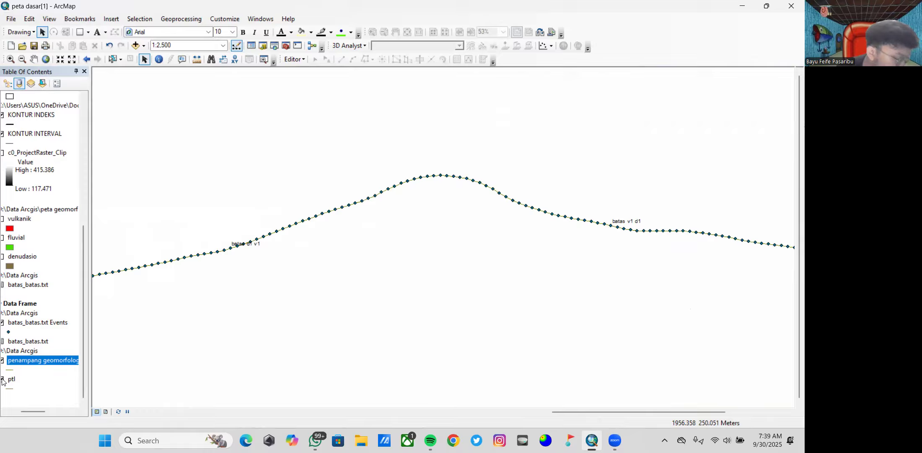
left_click_drag(231, 242, 367, 205)
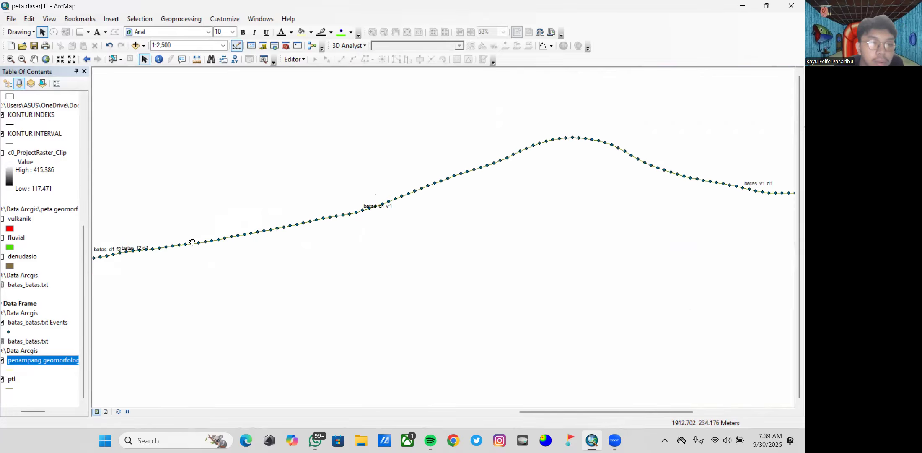
left_click_drag(192, 241, 319, 222)
left_click_drag(239, 242, 372, 205)
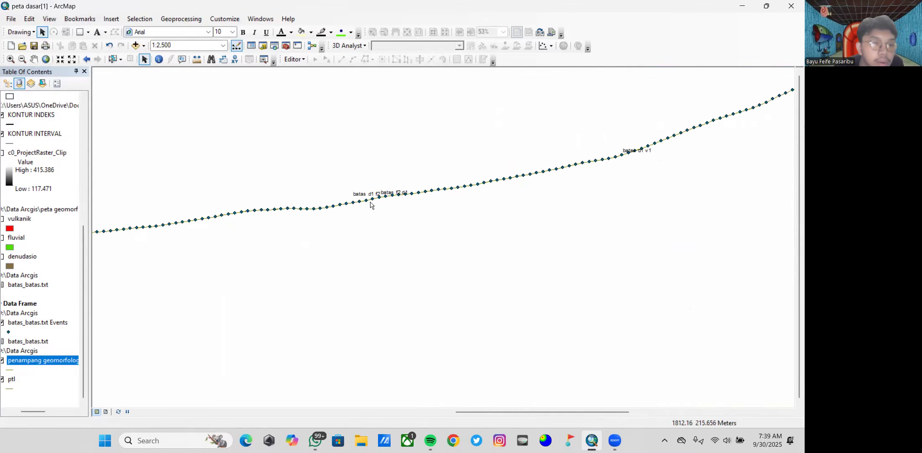
left_click_drag(182, 222, 329, 190)
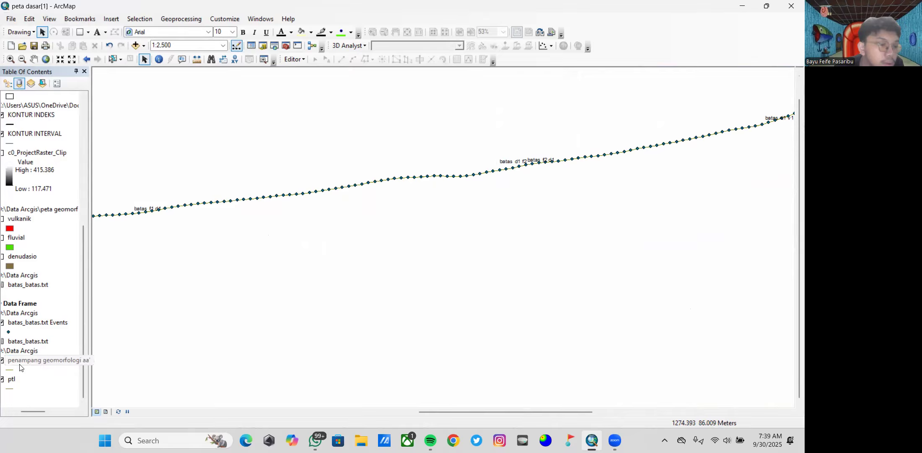
- Hide the ptl layer and switch the batas_batas.txt Events points off and on to check the traced line beneath
right_click(26, 357)
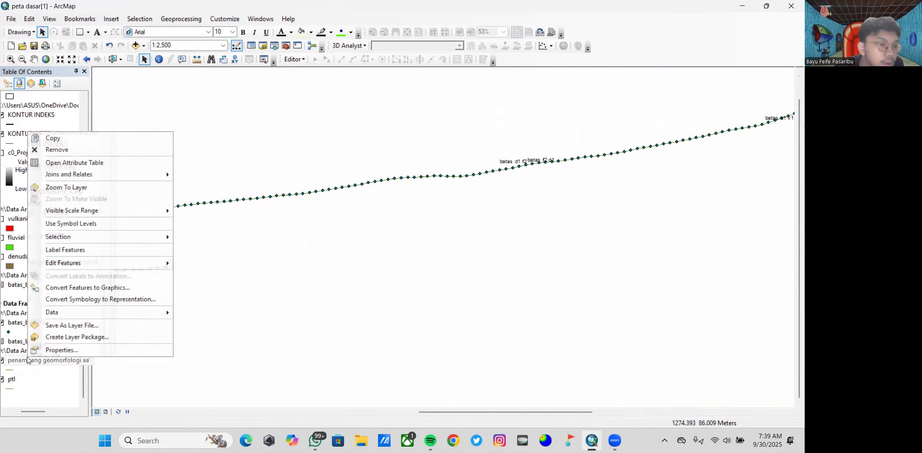
left_click(1, 379)
left_click(2, 379)
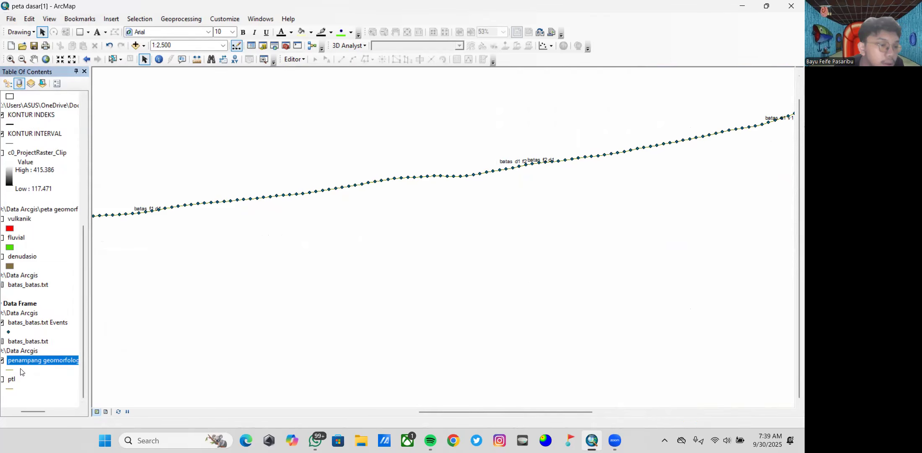
left_click(3, 322)
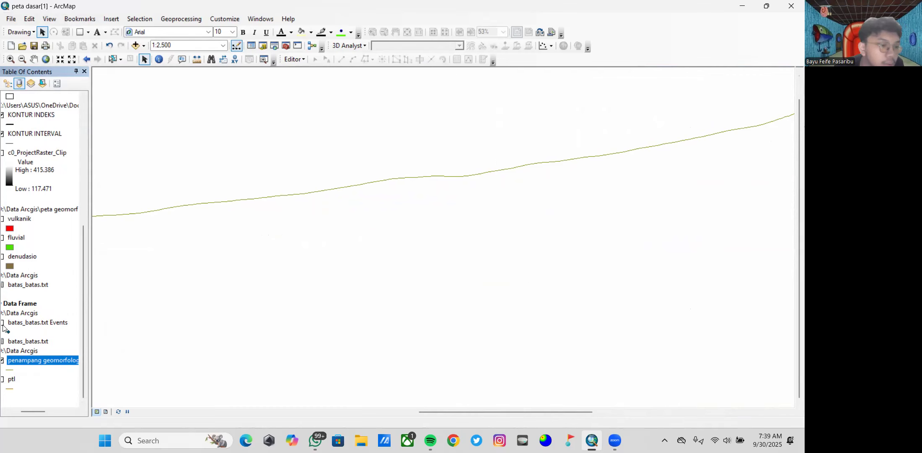
left_click(17, 359)
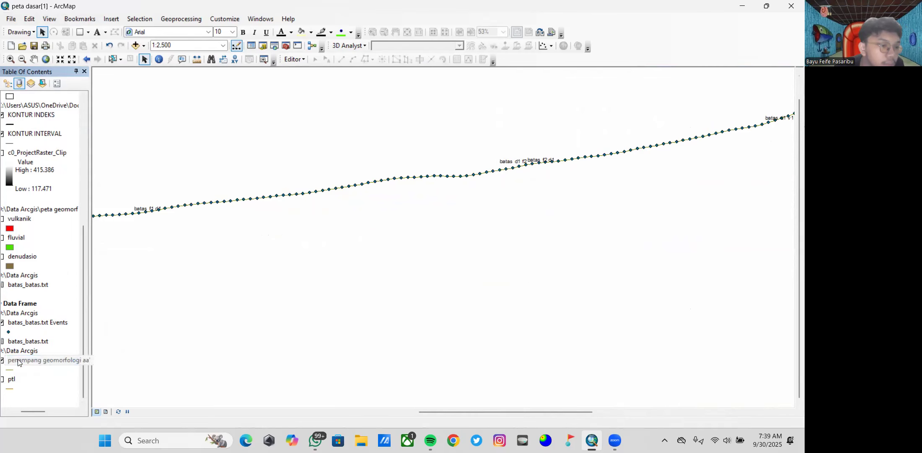
- Start editing the penampang geomorfologi aa' layer and choose its feature template with the Line construction tool
right_click(17, 359)
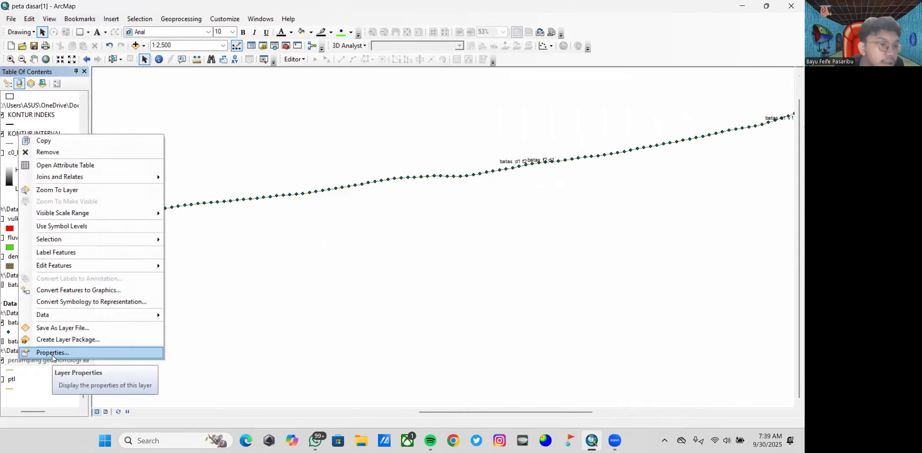
mouse_move(80, 262)
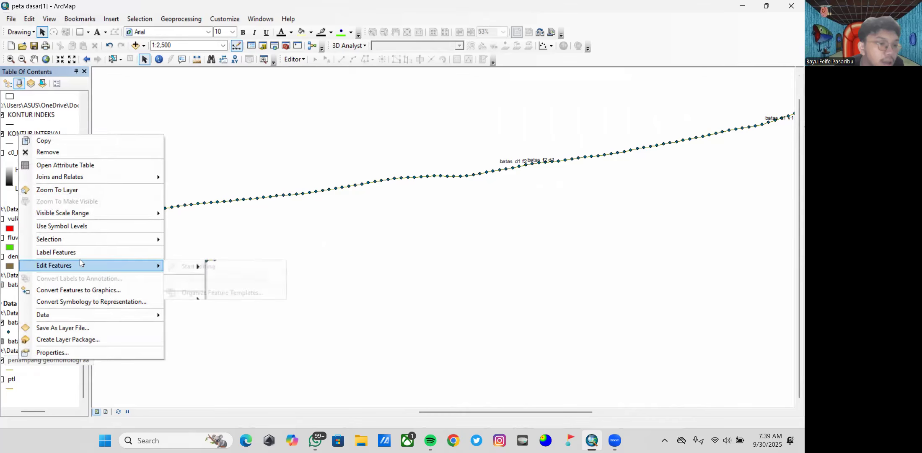
left_click(194, 265)
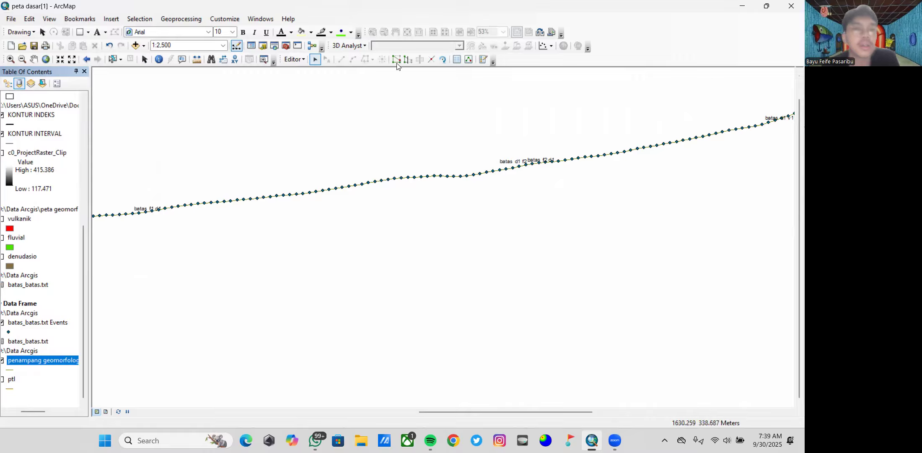
left_click(484, 60)
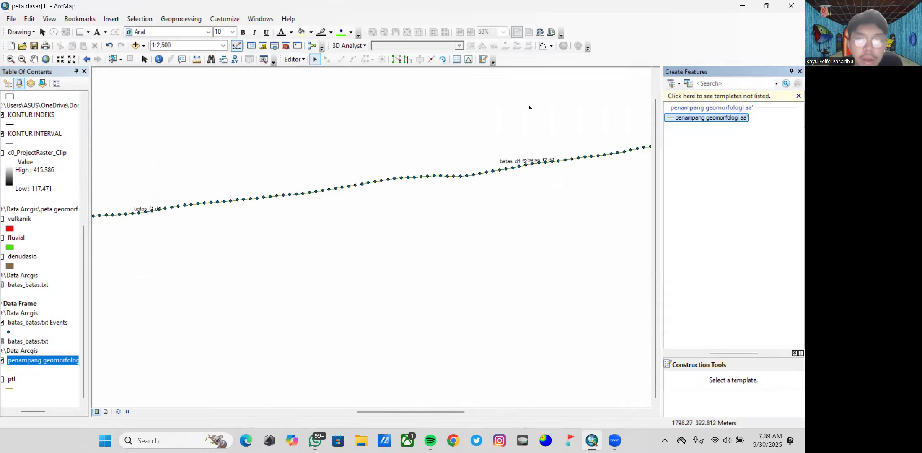
left_click(708, 118)
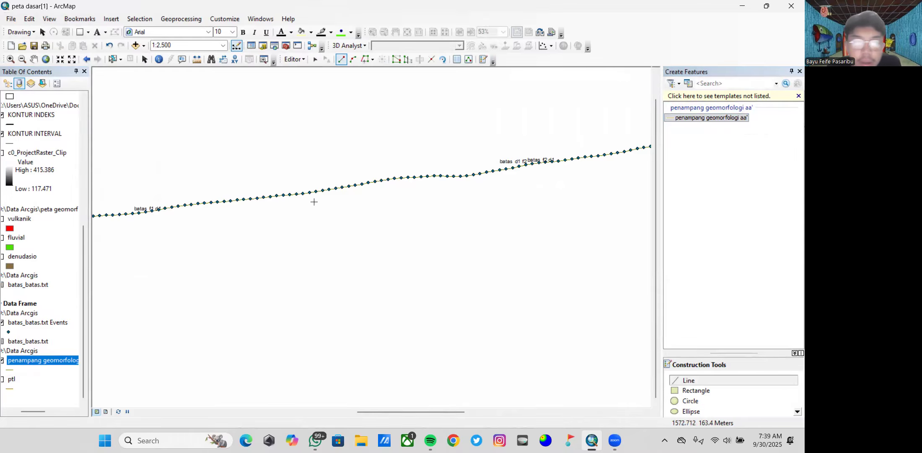
- Locate the batas f1 f2 and batas f2 f1 points on the profile line and bring them into close view
key("Left")
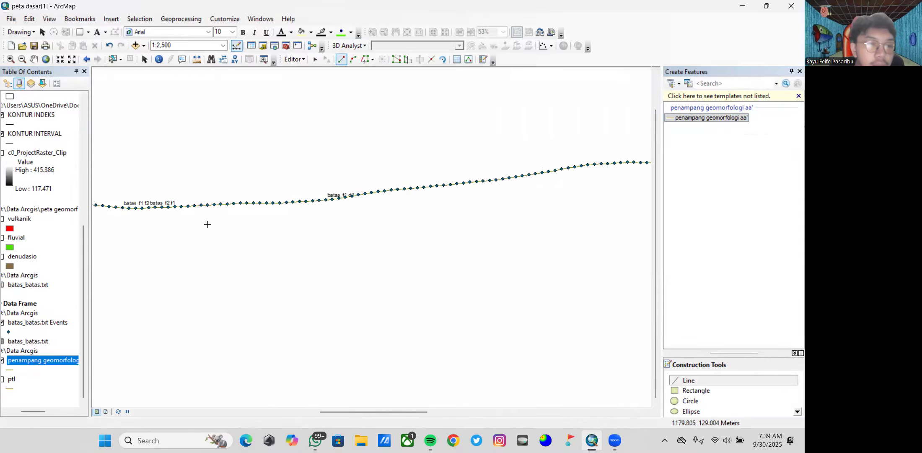
key("Left")
scroll(376, 215, "down", 4)
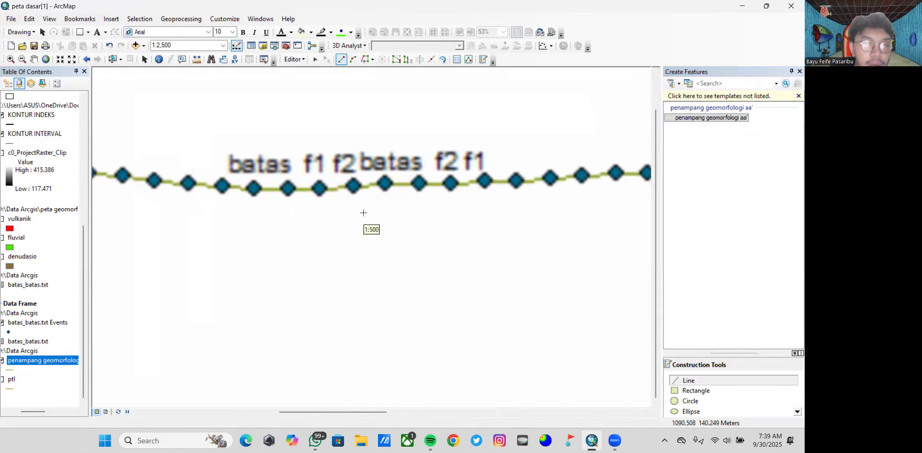
scroll(355, 188, "down", 2)
scroll(354, 188, "down", 4)
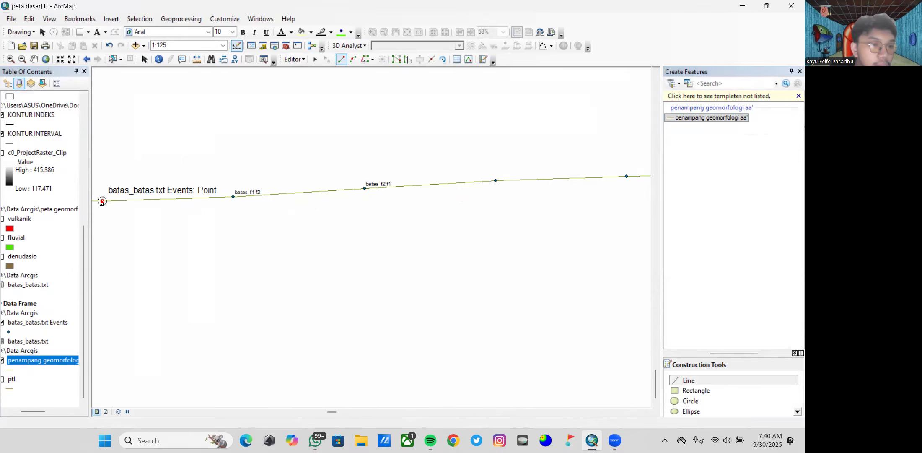
left_click(102, 201)
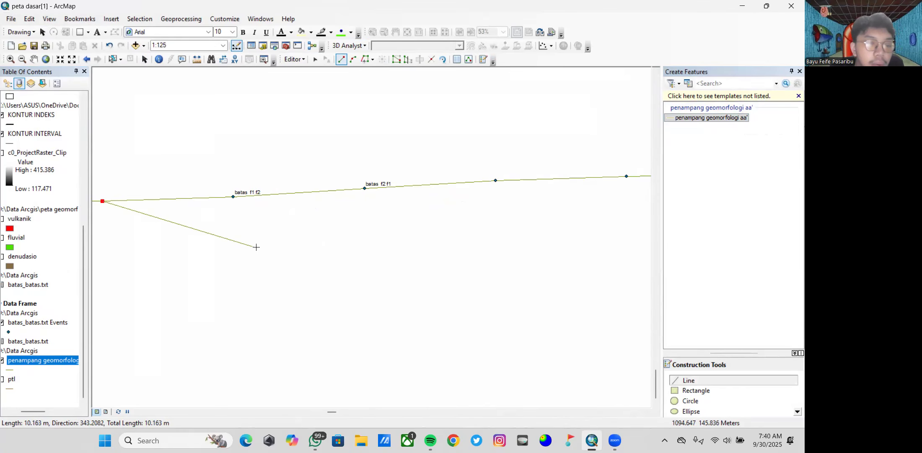
double_click(234, 201)
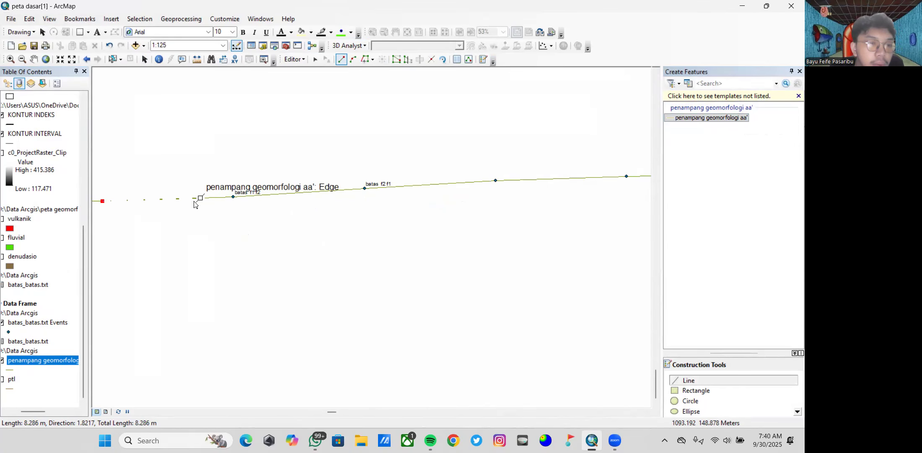
right_click(102, 202)
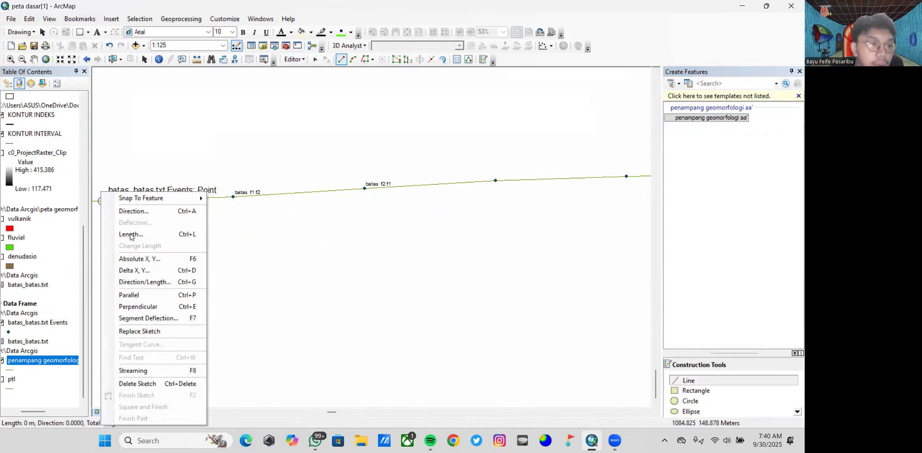
mouse_move(106, 198)
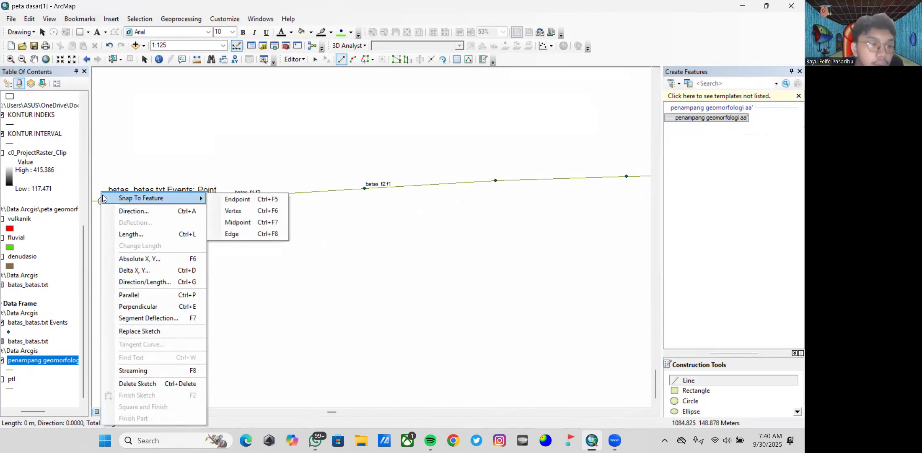
left_click(238, 160)
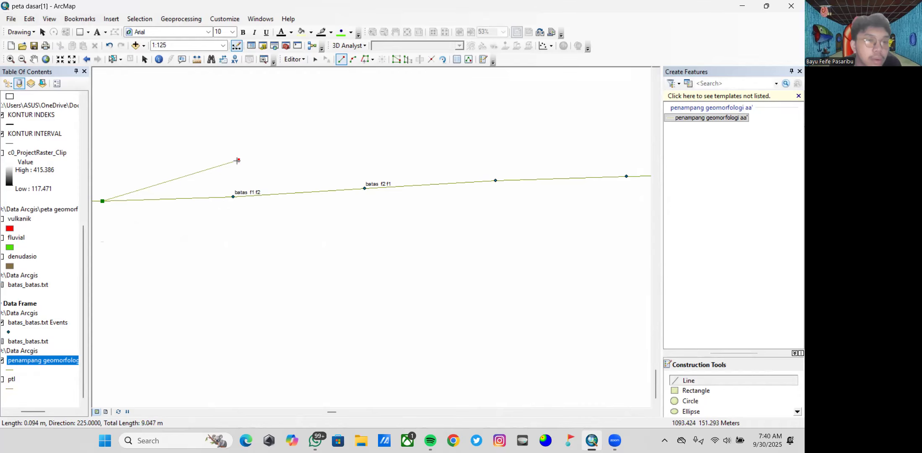
right_click(238, 159)
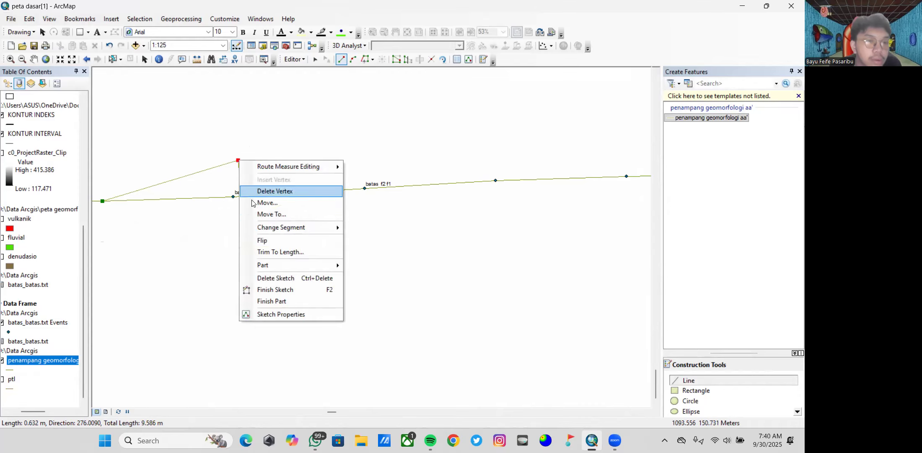
left_click(268, 192)
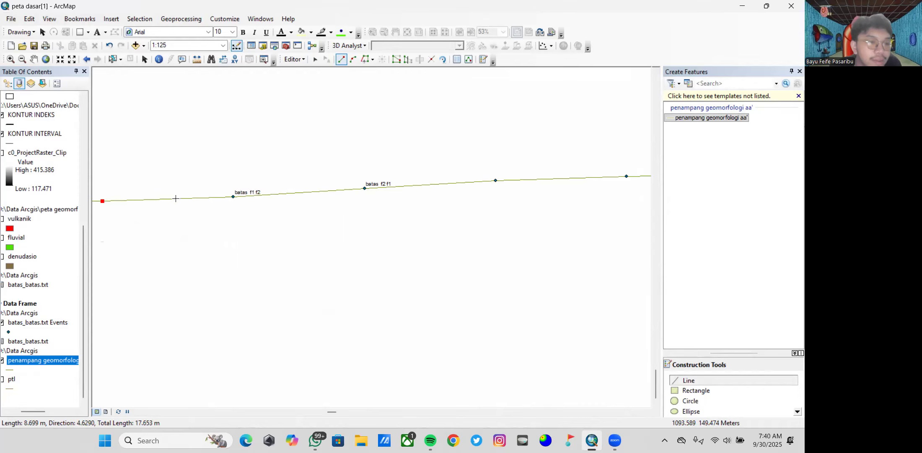
right_click(102, 201)
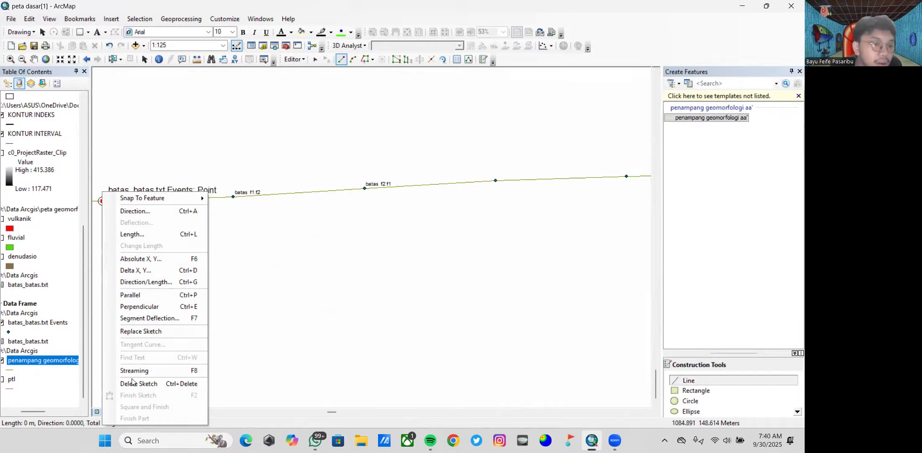
left_click(141, 387)
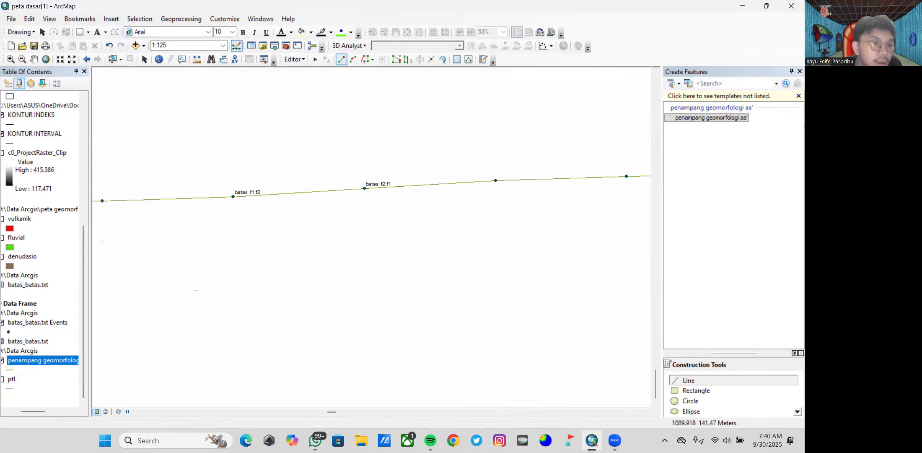
- Draw a V-shaped line dipping below the profile from the batas f1 f2 point to the batas f2 f1 point
left_click(233, 196)
left_click(295, 232)
double_click(365, 189)
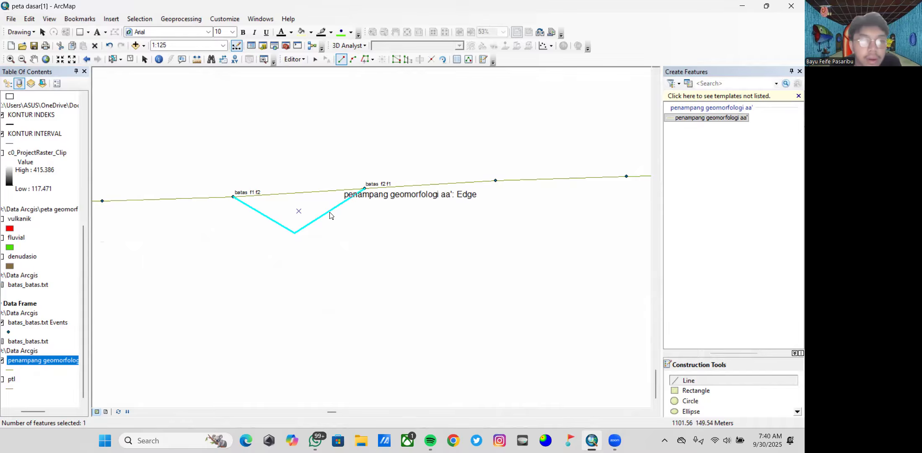
scroll(371, 229, "up", 2)
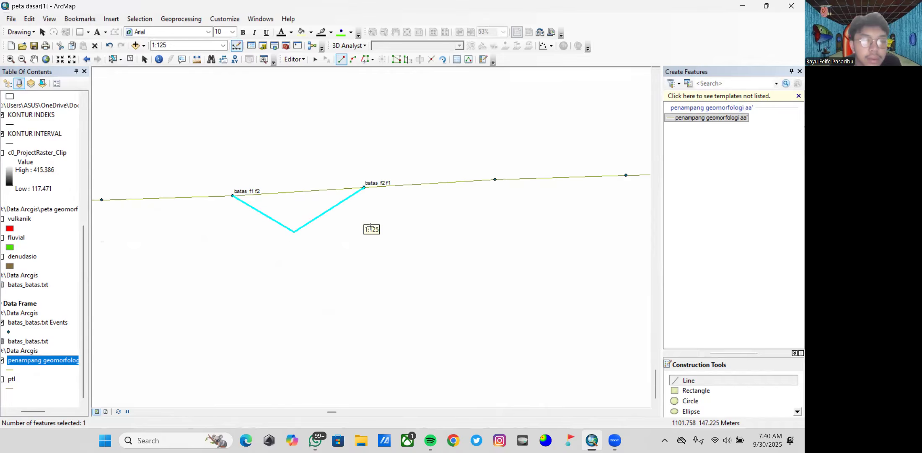
left_click_drag(426, 221, 250, 214)
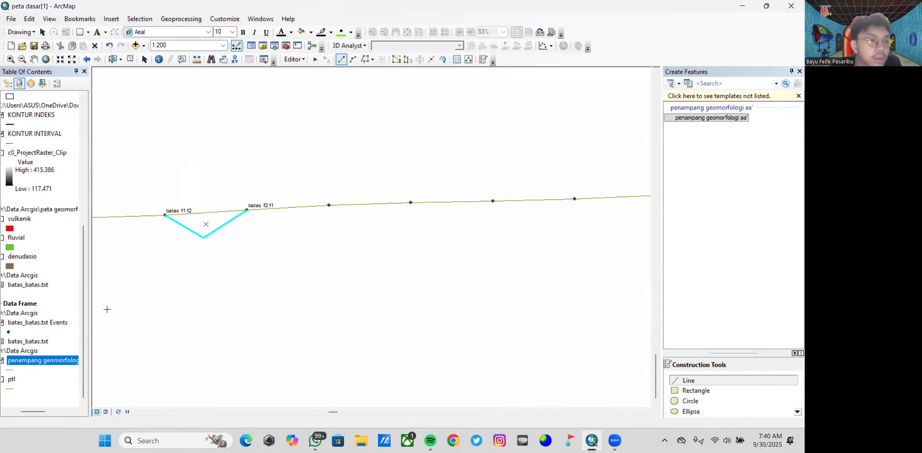
- Open the penampang geomorfologi aa' attribute table and set the new line's keterangan to f2
right_click(46, 359)
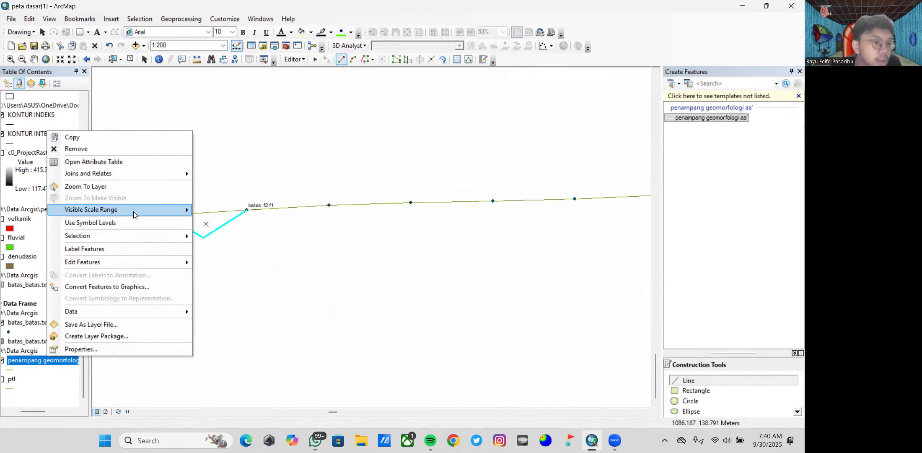
left_click(109, 162)
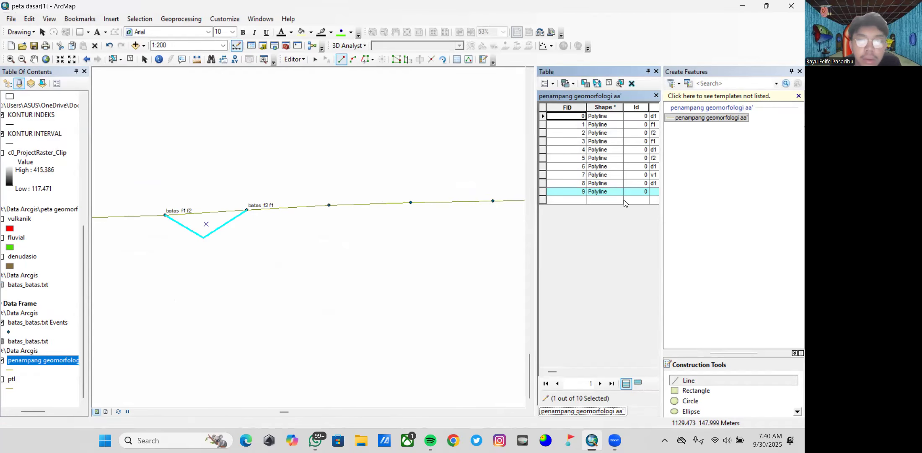
left_click(655, 192)
type("f")
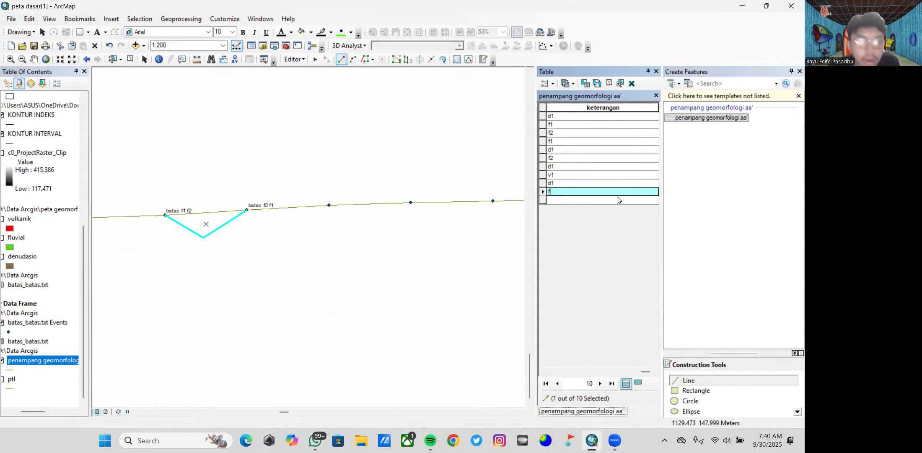
key("Return")
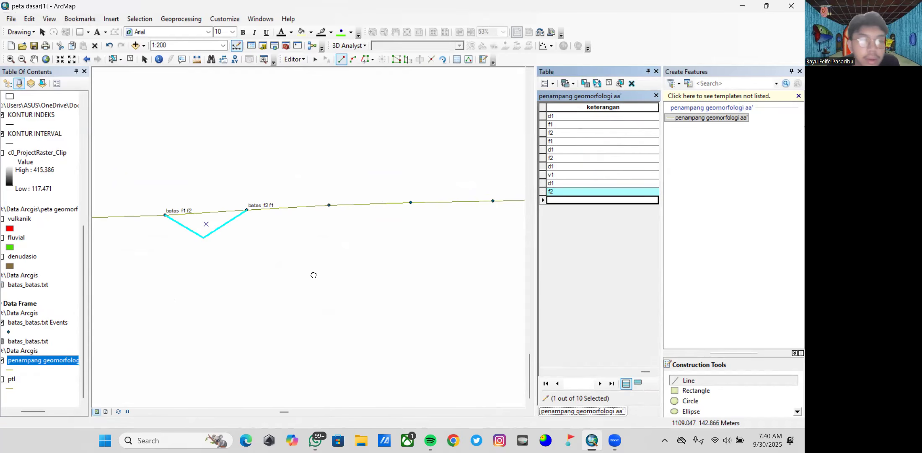
- Draw a V-shaped line dipping below the profile from the batas d1 f2 point to the batas f2 d1 point
left_click_drag(313, 275, 195, 229)
scroll(222, 268, "down", 2)
scroll(226, 265, "down", 3)
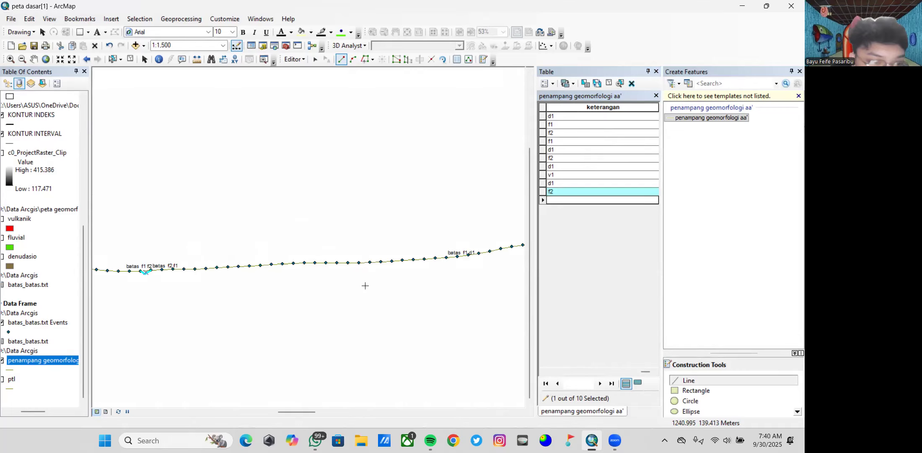
left_click_drag(428, 286, 253, 275)
scroll(292, 240, "up", 3)
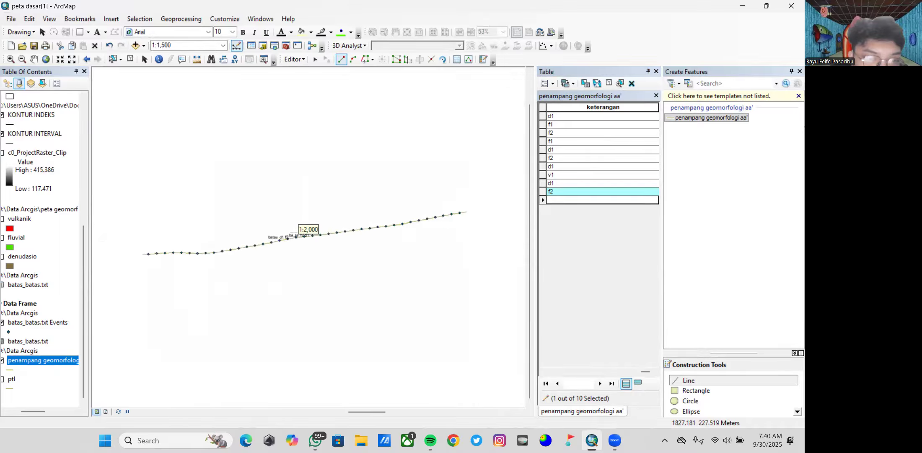
scroll(292, 240, "up", 3)
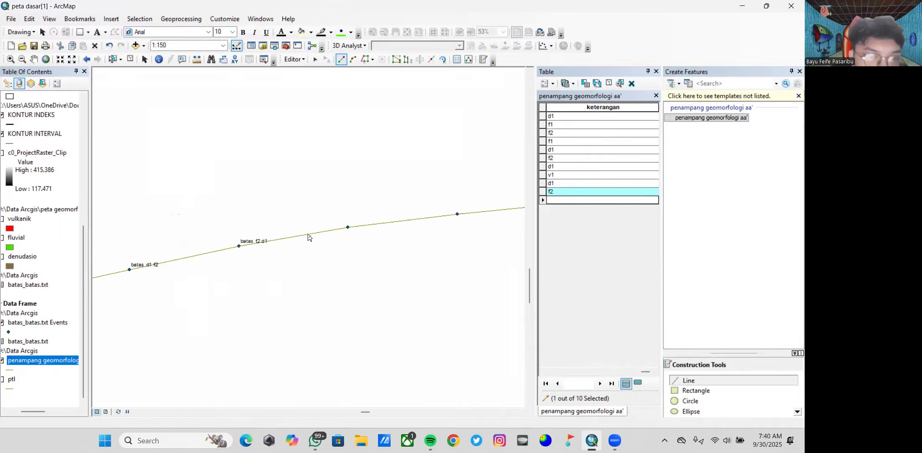
left_click(131, 271)
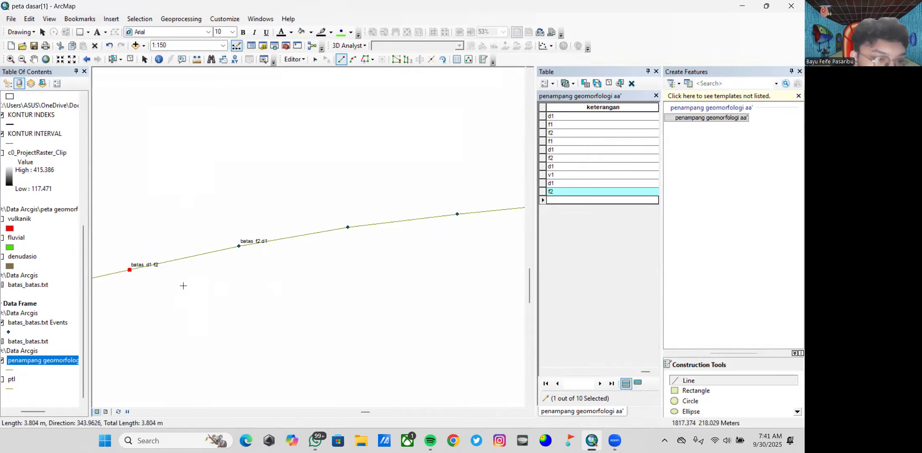
left_click(191, 280)
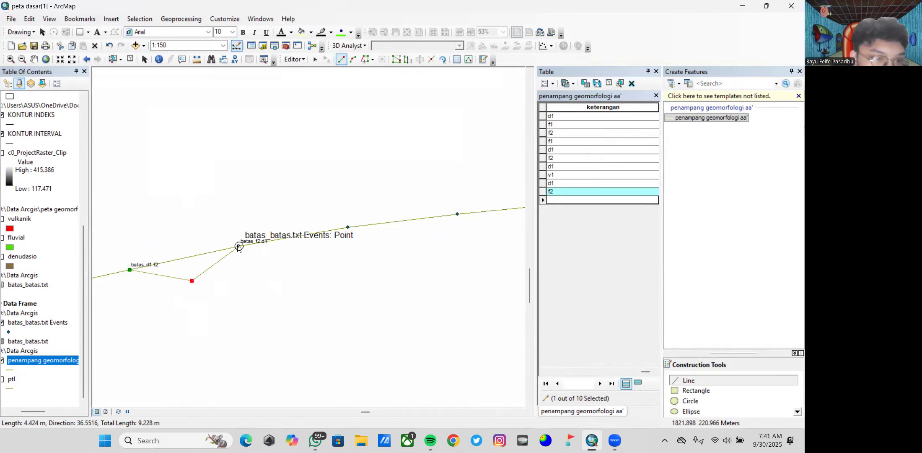
double_click(239, 246)
- Set the keterangan of the line between batas d1 f2 and batas f2 d1 to f2 and close the attribute table
left_click(586, 204)
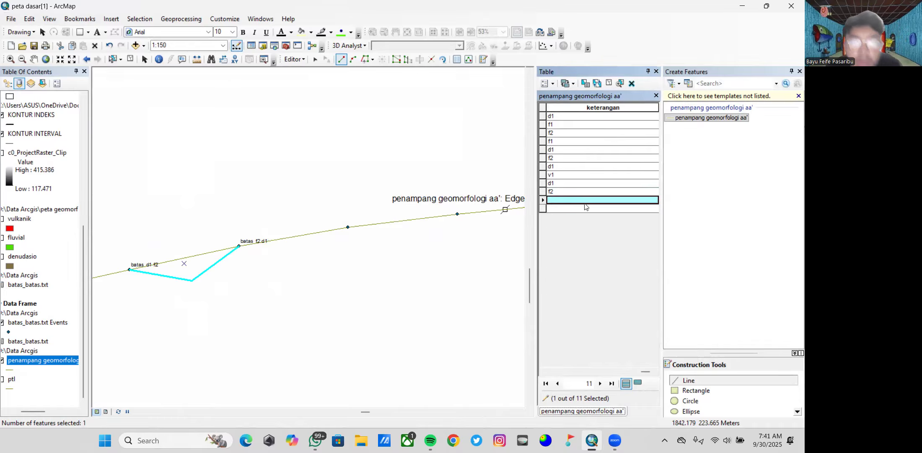
type("f2")
key("Return")
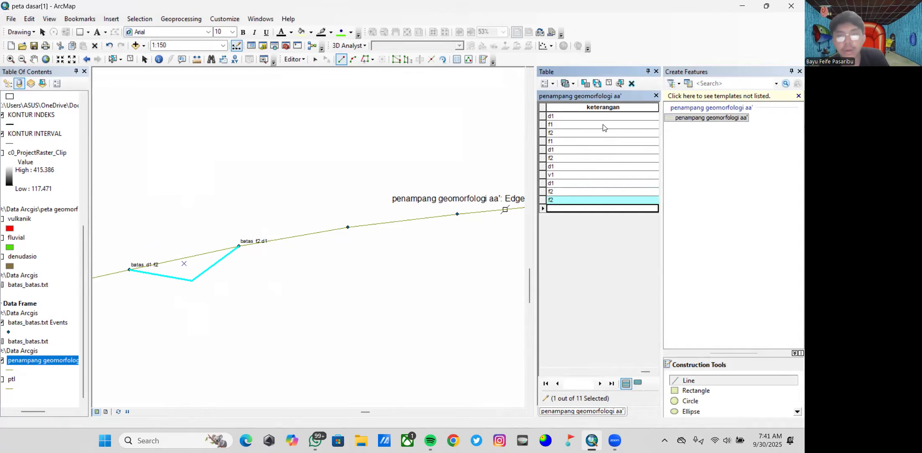
left_click(657, 96)
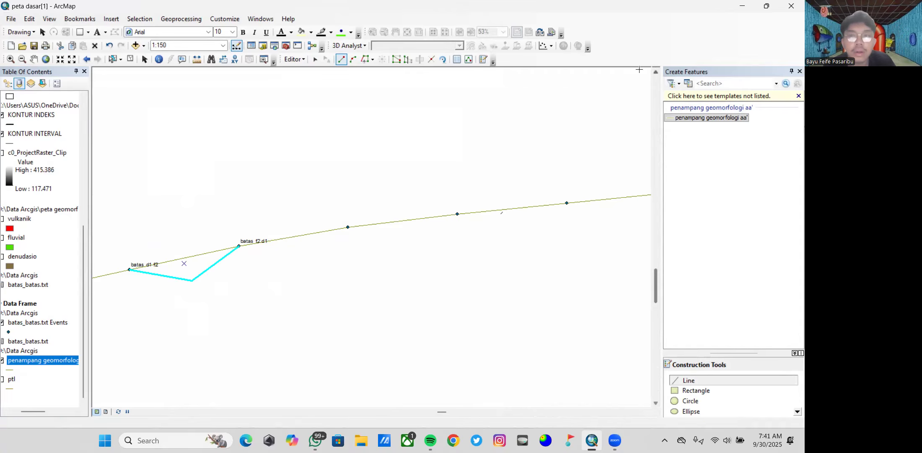
- Stop editing the penampang geomorfologi aa' layer and save the edits
left_click(288, 59)
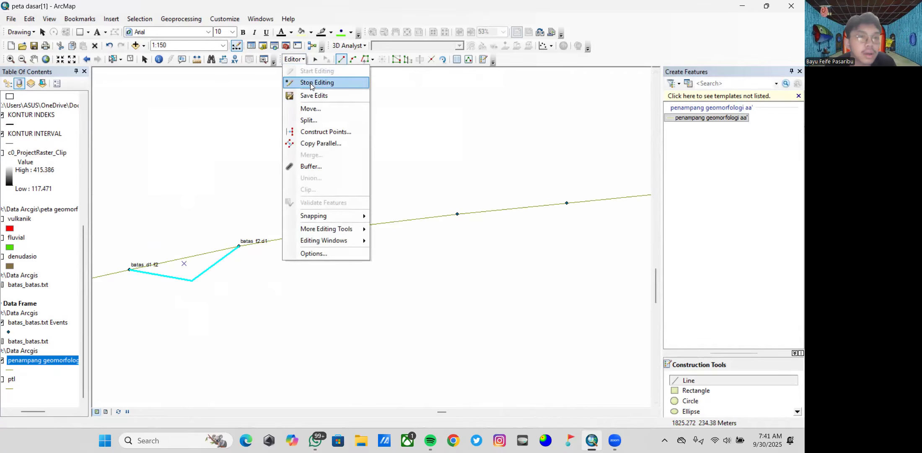
left_click(309, 84)
left_click(366, 252)
scroll(262, 270, "up", 1)
scroll(261, 273, "down", 2)
scroll(261, 274, "down", 2)
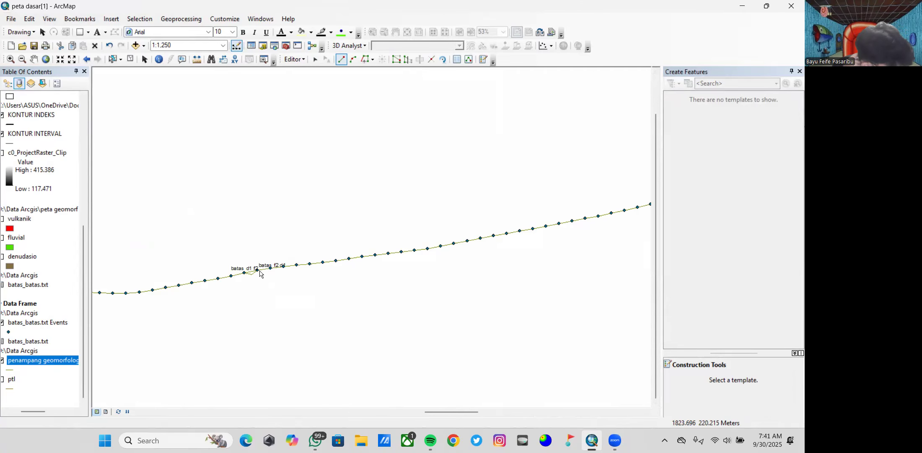
- In layout view, move the profile data frame into the space below the map and widen it to span the area between the borders
left_click(106, 411)
scroll(366, 218, "up", 1)
scroll(401, 251, "down", 1)
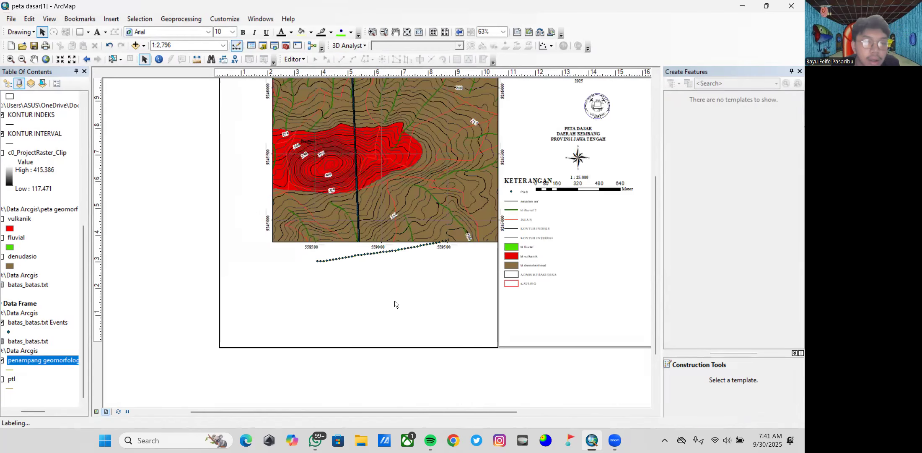
left_click(388, 250)
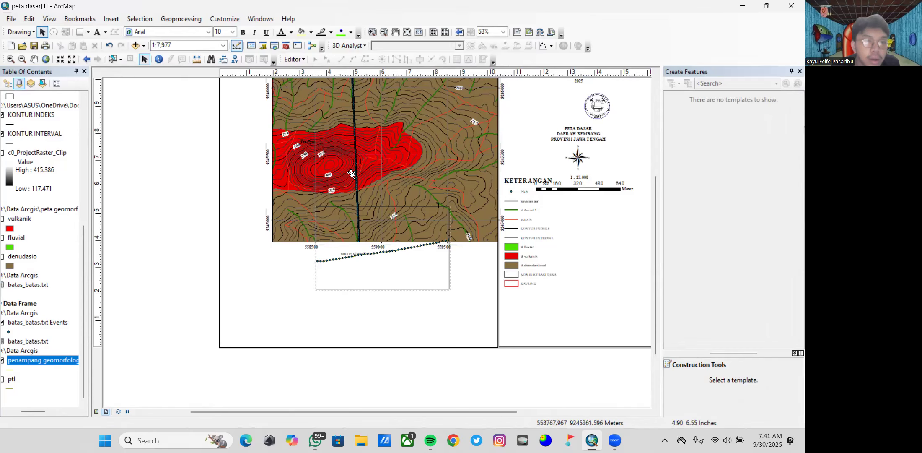
left_click(369, 260)
left_click_drag(369, 259, 349, 307)
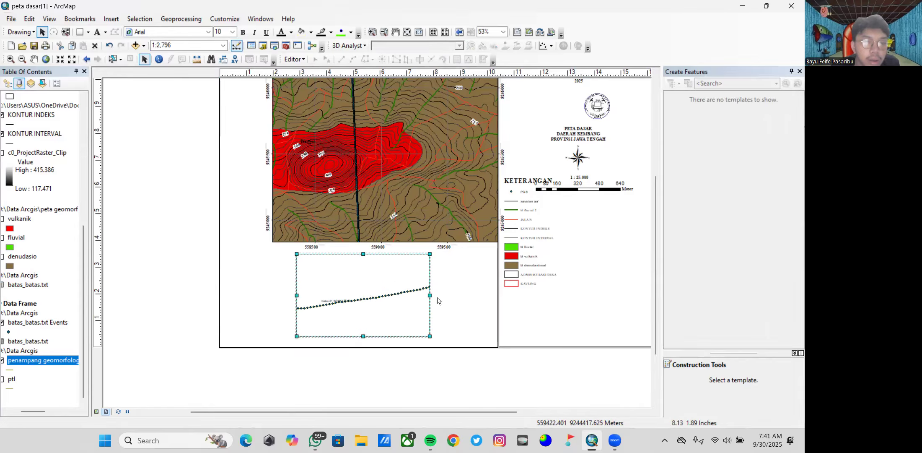
left_click_drag(429, 296, 499, 296)
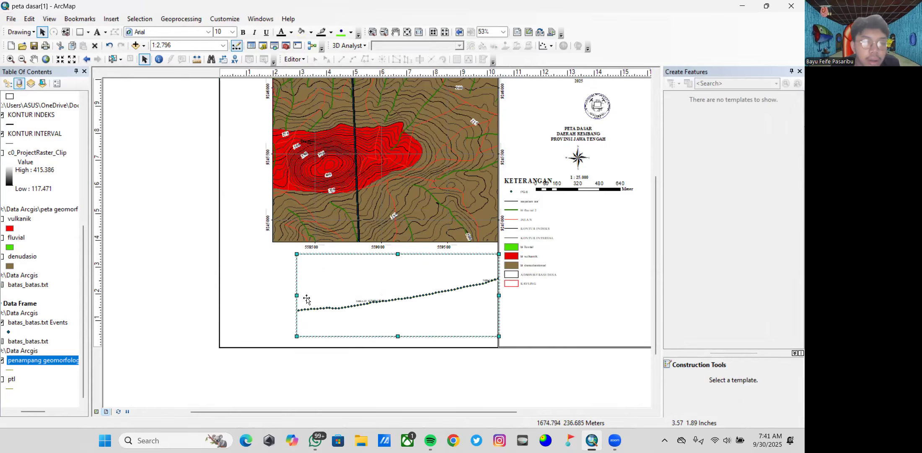
left_click_drag(297, 296, 231, 295)
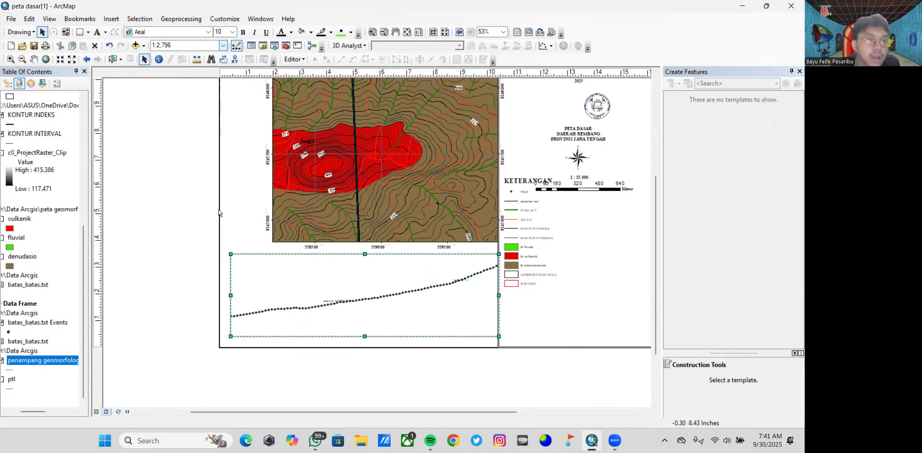
- Set the profile data frame's extent to Fixed Scale and add 1:12,500 to the list of standard scales
right_click(279, 112)
left_click(313, 302)
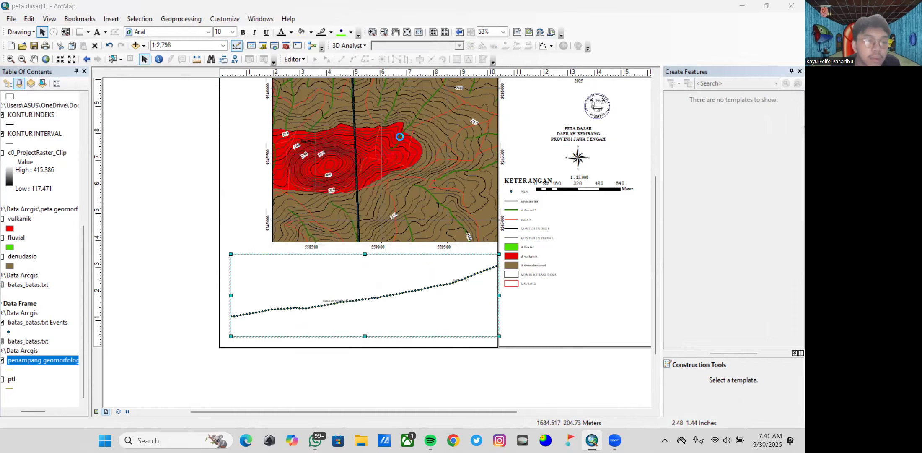
left_click(318, 109)
left_click(314, 126)
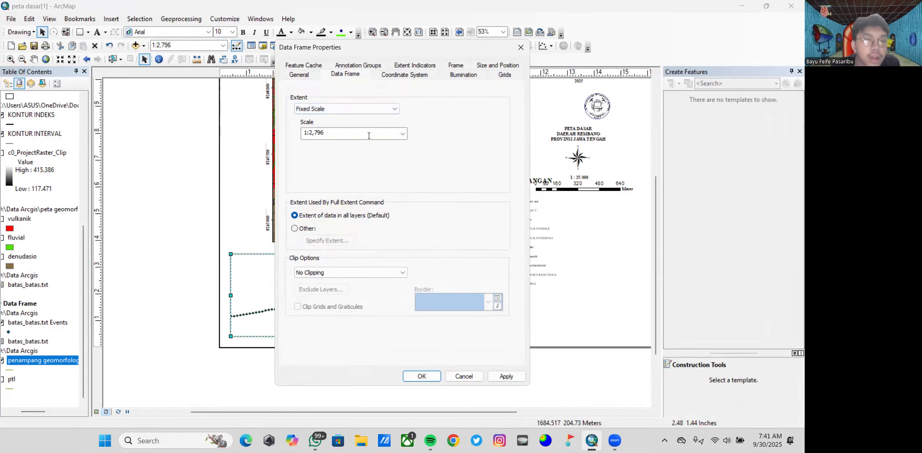
left_click(403, 133)
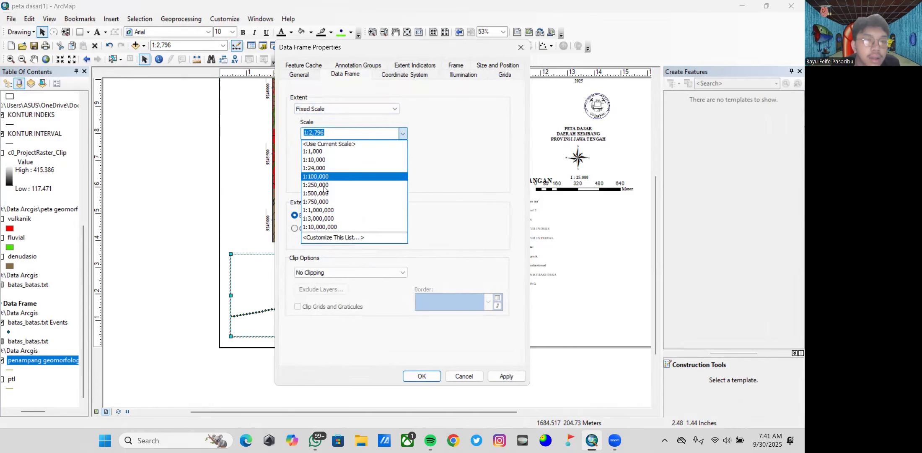
left_click(340, 236)
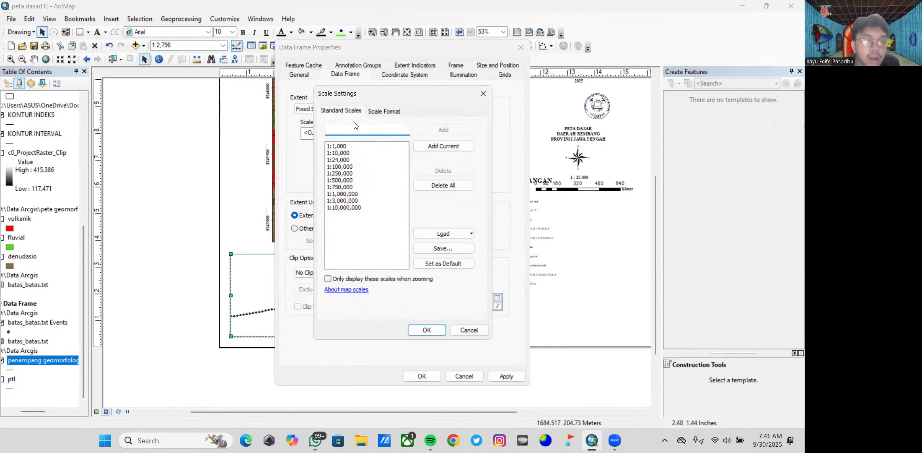
type("1:12500")
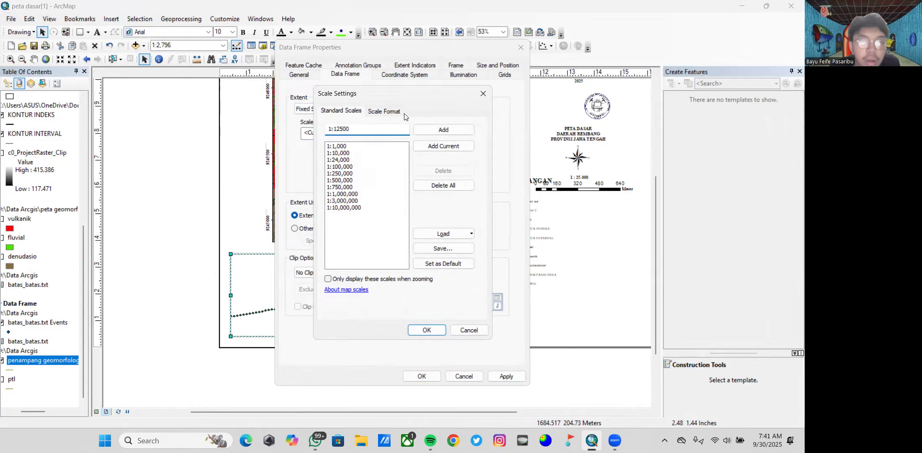
left_click(435, 133)
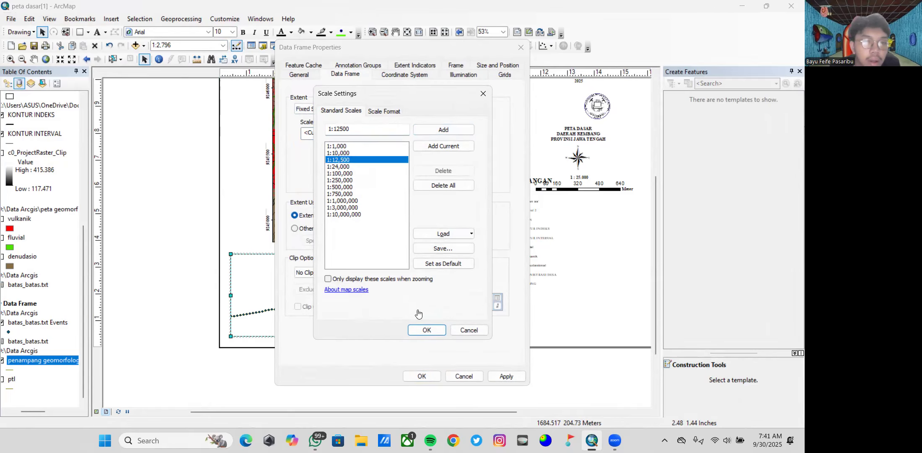
left_click(429, 330)
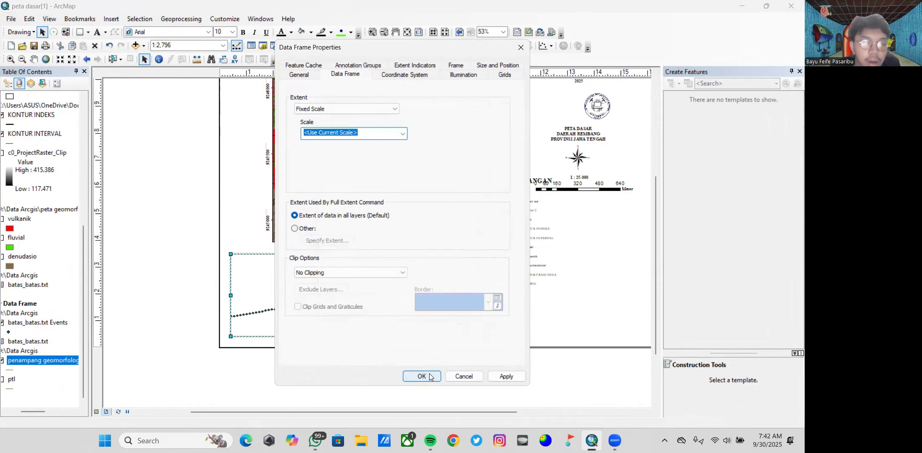
left_click(421, 376)
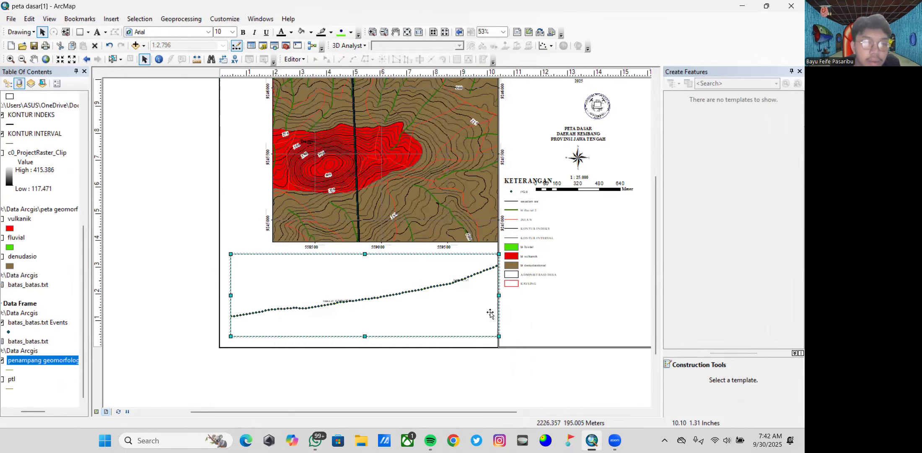
- Enlarge the profile data frame sideways across the legend area and upward over the lower part of the map
left_click_drag(498, 296, 565, 296)
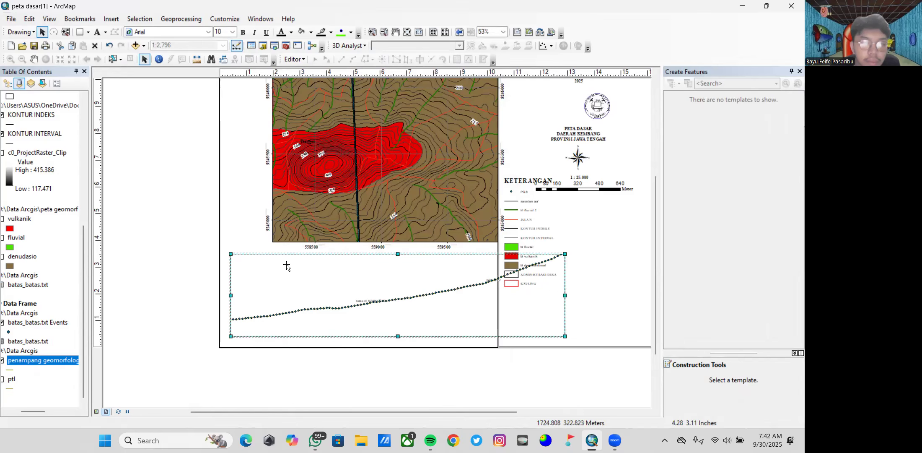
left_click_drag(400, 255, 384, 196)
- Fix the profile data frame's scale at 1:12,500 and shift the frame slightly down
right_click(359, 275)
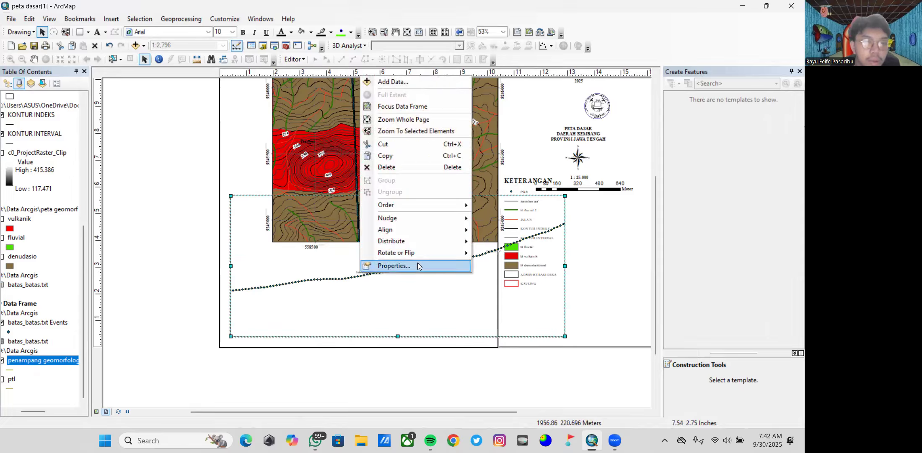
left_click(416, 262)
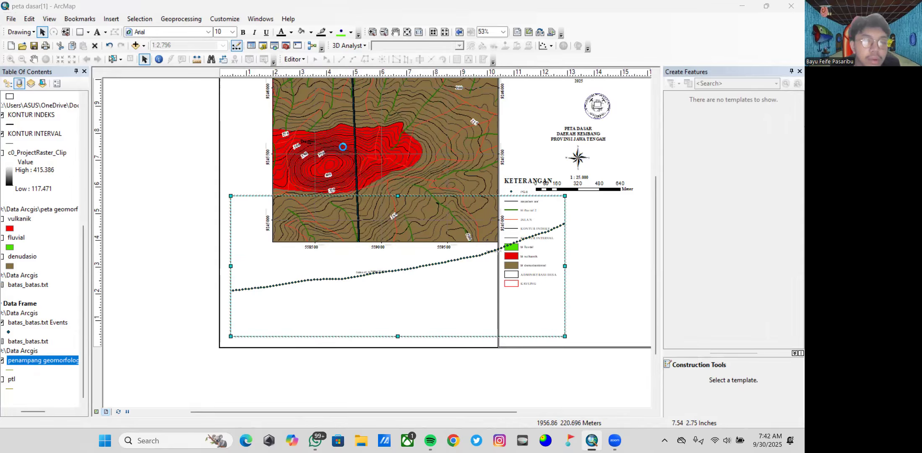
left_click(375, 138)
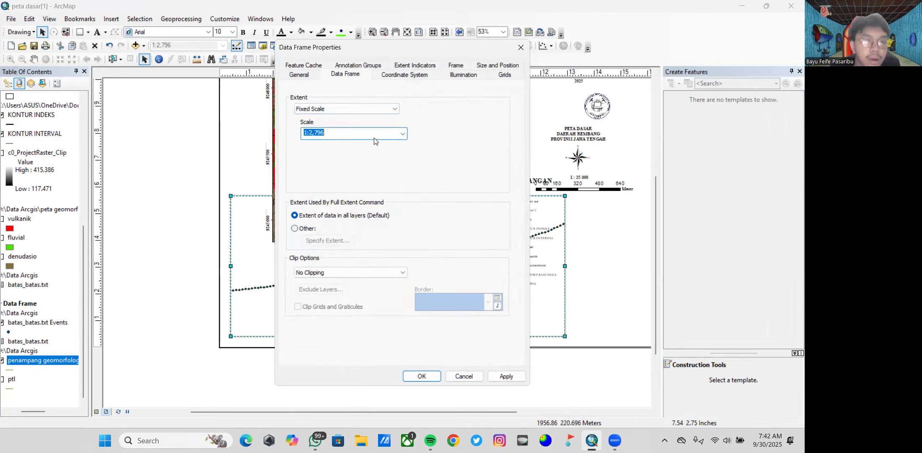
left_click(404, 133)
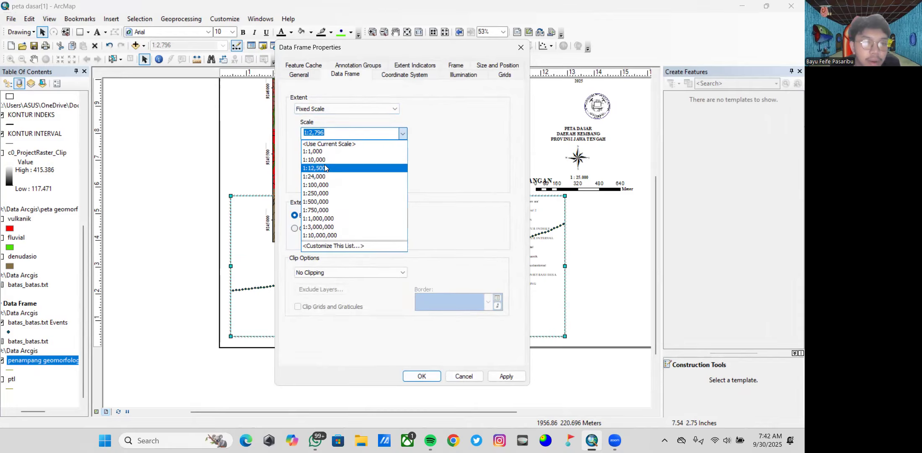
left_click(325, 167)
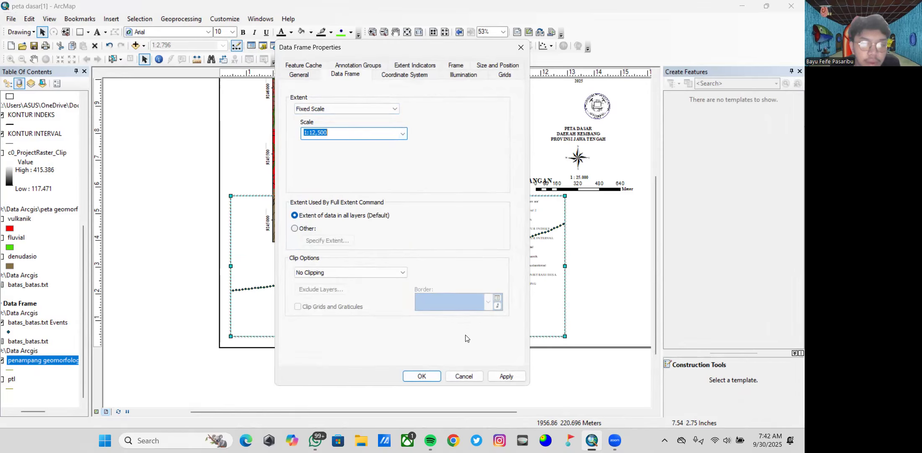
left_click(501, 377)
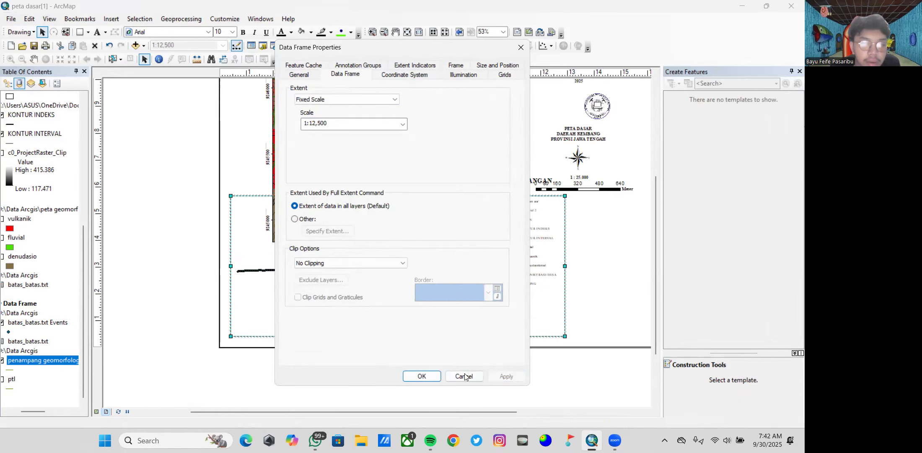
left_click(422, 376)
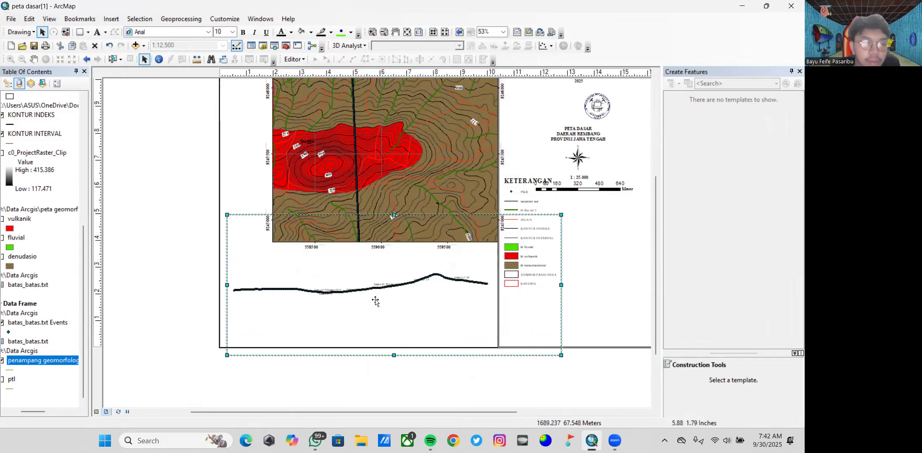
left_click_drag(363, 301, 360, 308)
- Set the main map data frame's extent to Fixed Scale at 1:12,500
left_click(384, 141)
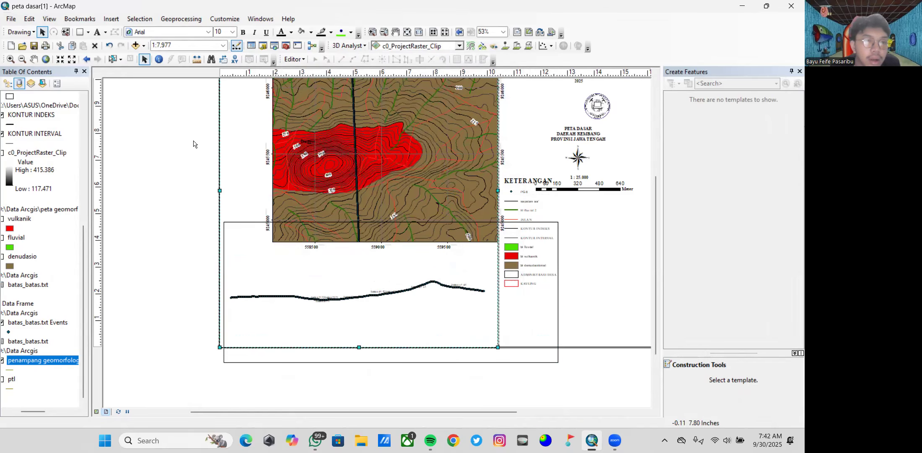
right_click(307, 145)
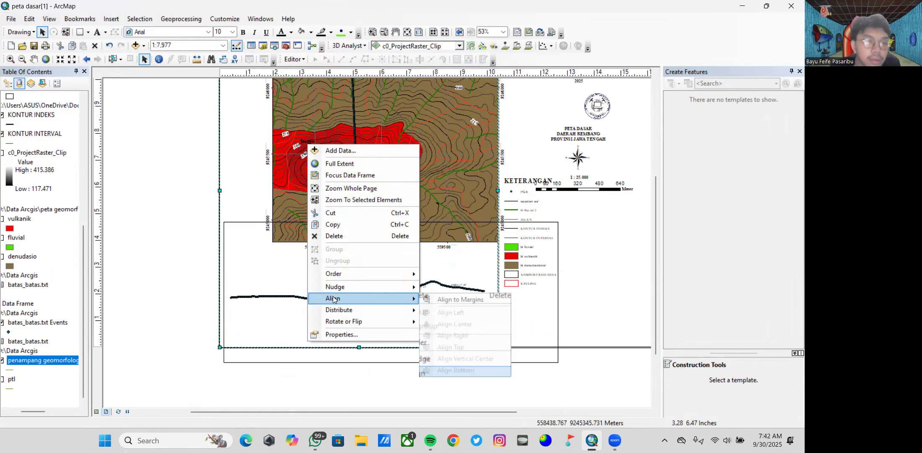
left_click(355, 336)
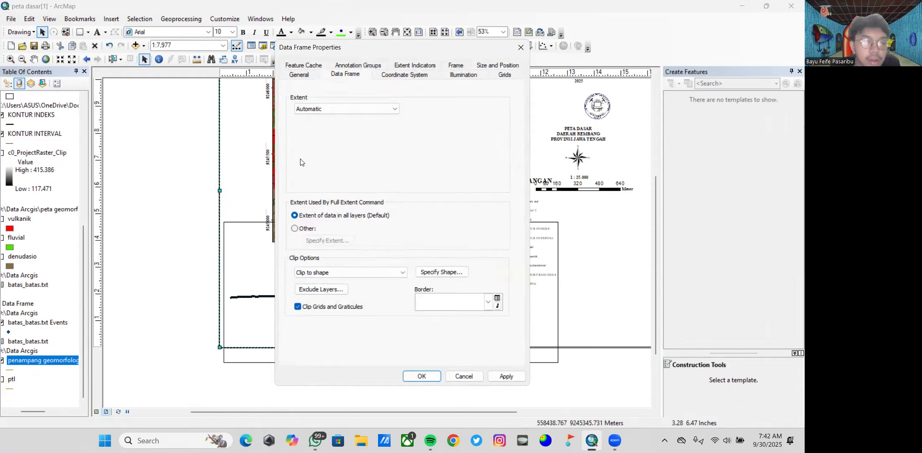
left_click(332, 108)
left_click(331, 123)
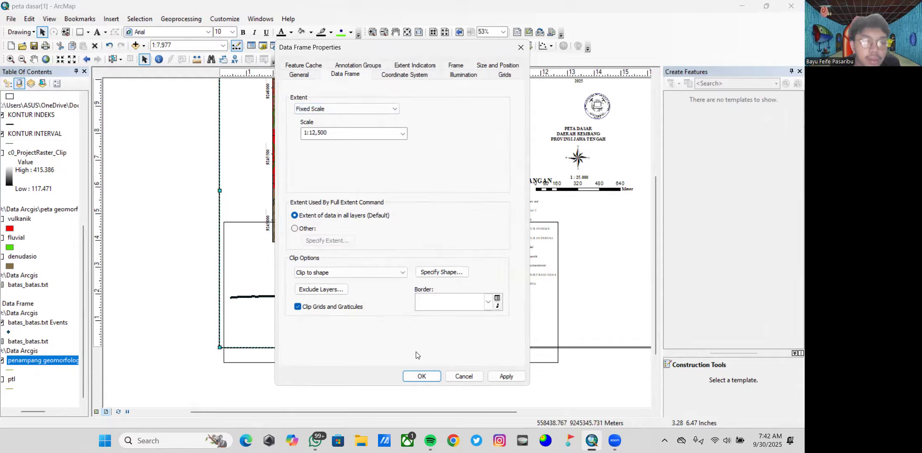
left_click(497, 376)
left_click(421, 376)
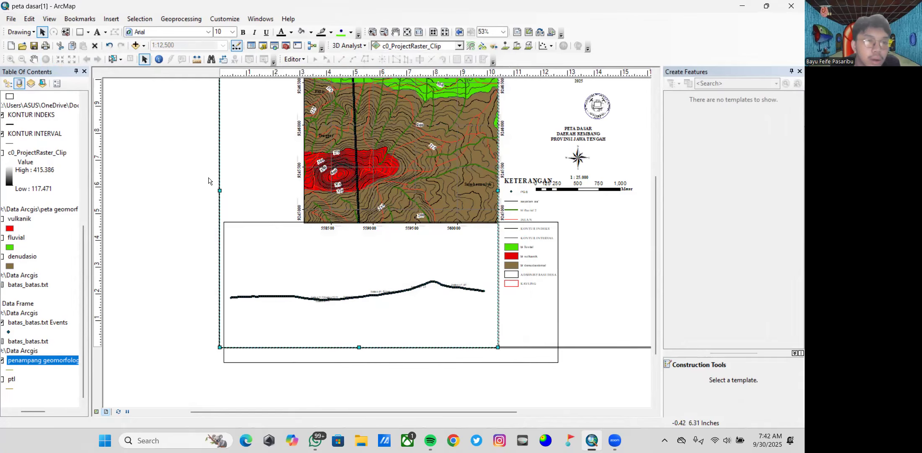
- Pan the map inside its data frame until the whole geomorphology area fits within the frame
left_click(34, 58)
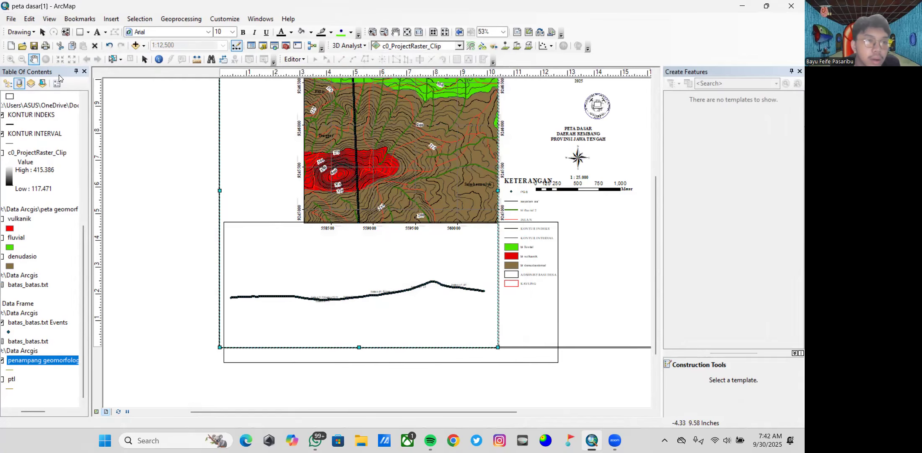
left_click_drag(340, 140, 323, 145)
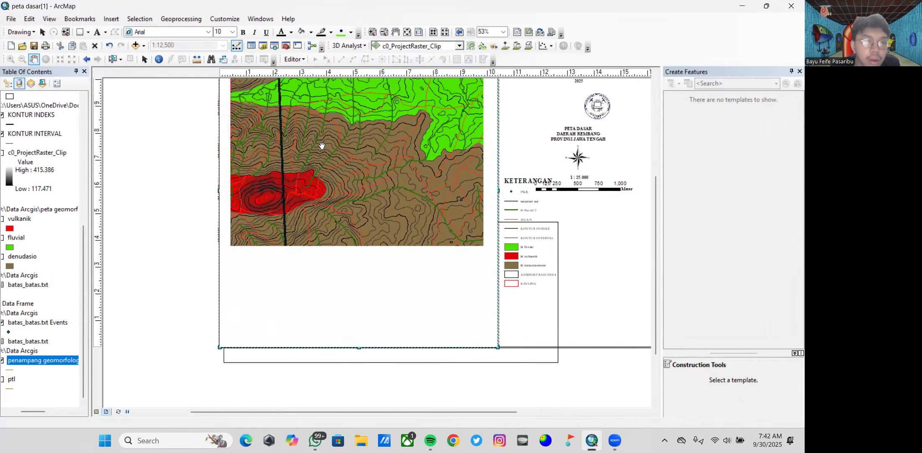
scroll(320, 145, "up", 2)
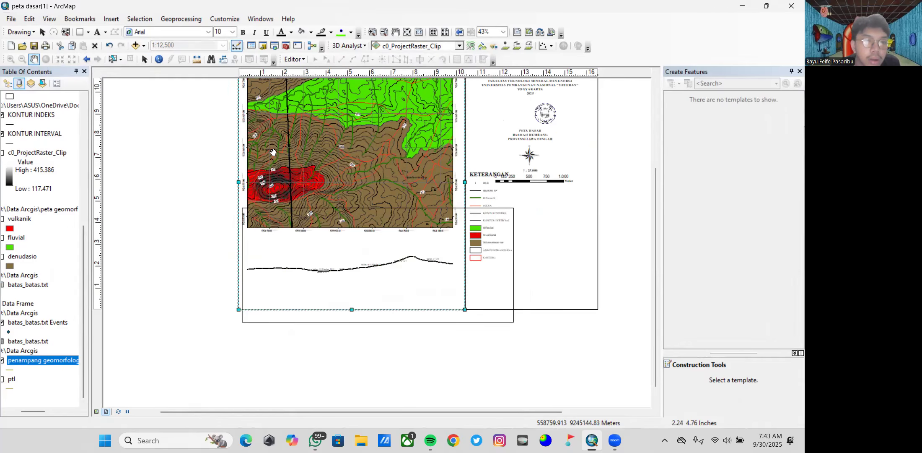
left_click_drag(296, 190, 322, 225)
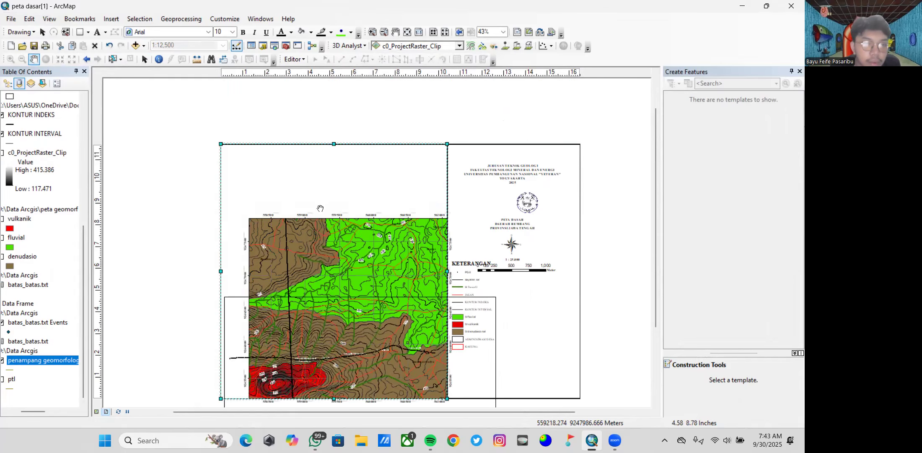
left_click_drag(301, 189, 293, 164)
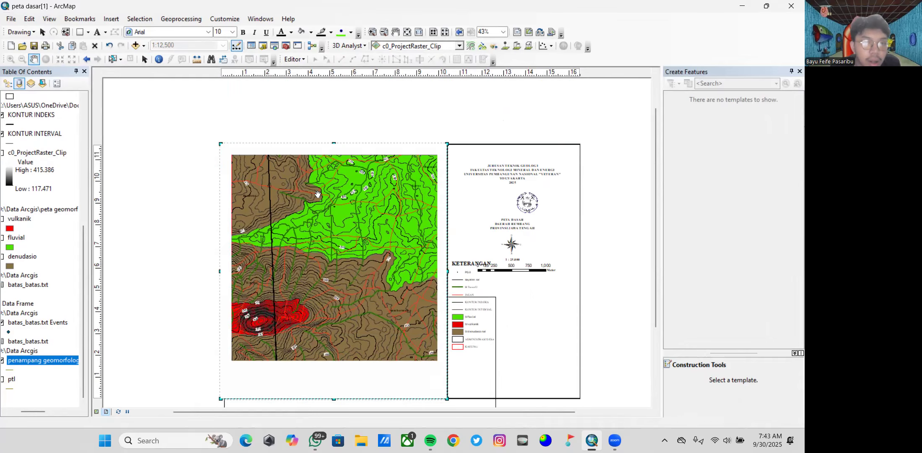
scroll(188, 250, "down", 3)
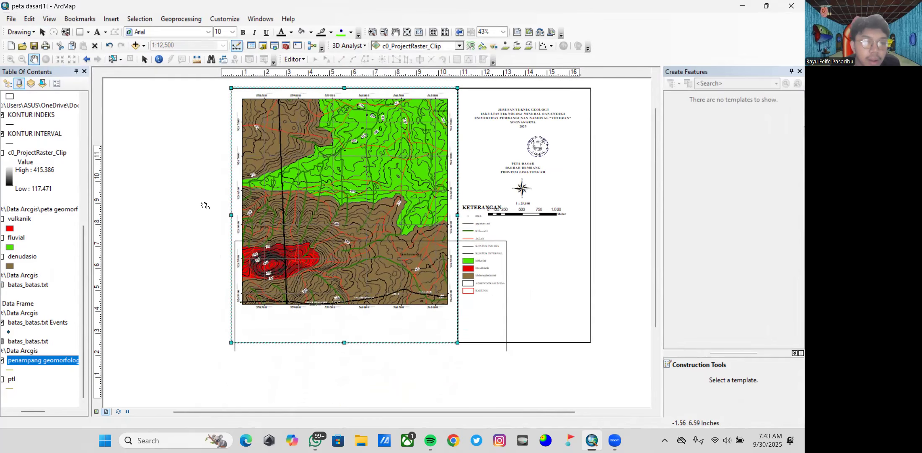
scroll(208, 226, "down", 1)
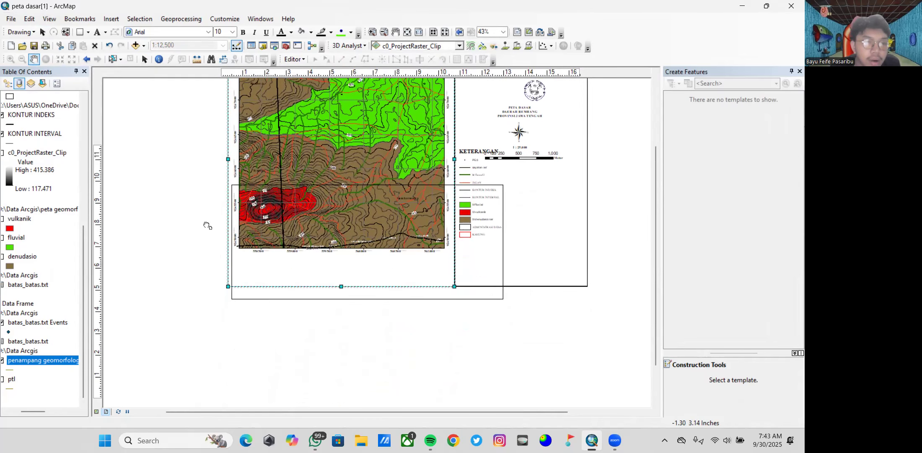
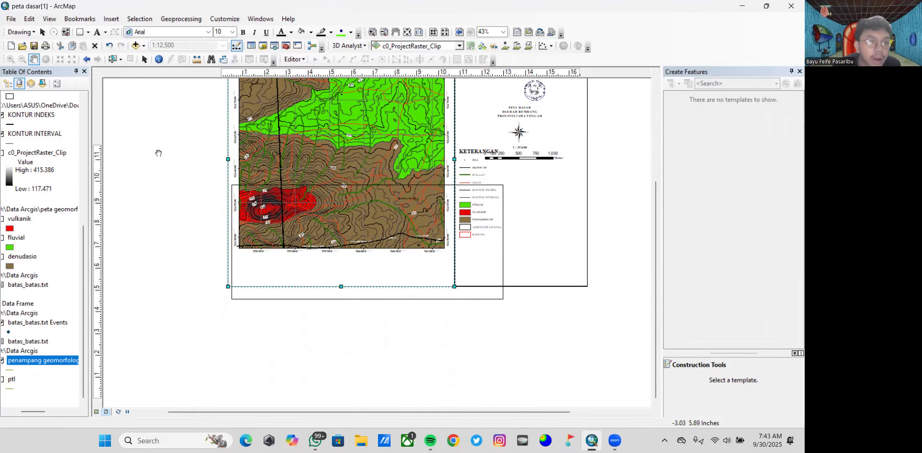
- Move the profile data frame down and shrink it to start below the map and match the map frame's width
left_click(145, 60)
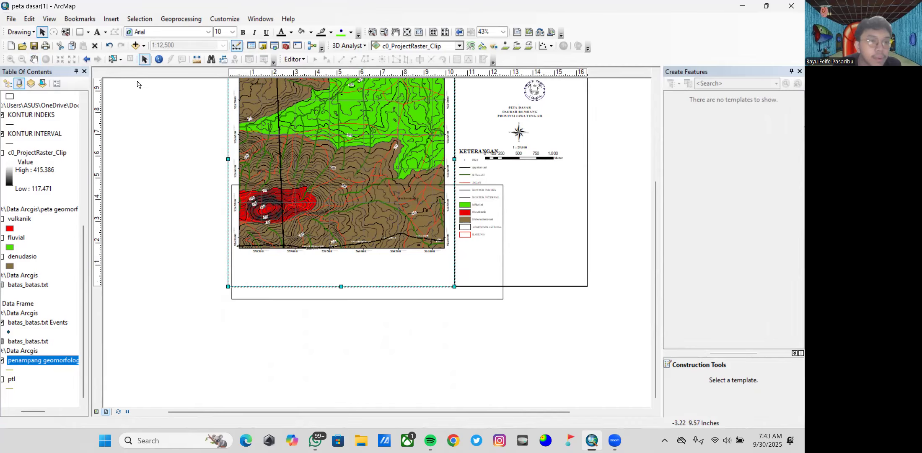
left_click(281, 268)
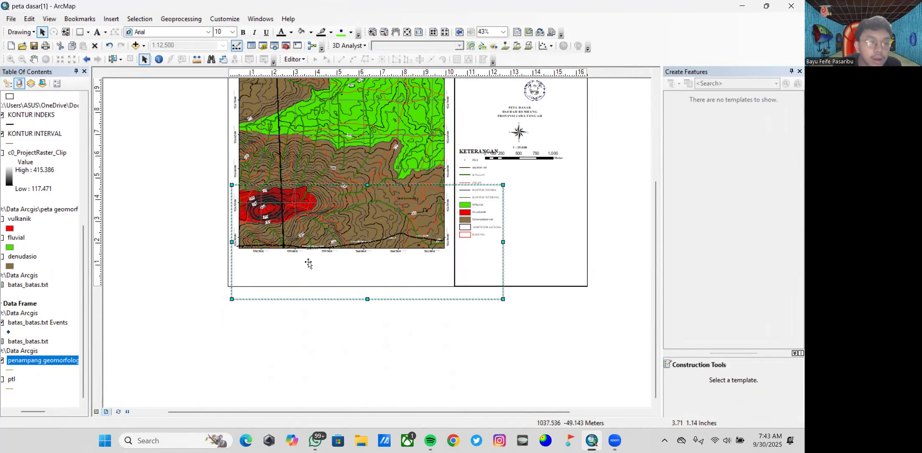
left_click_drag(307, 265, 305, 292)
left_click_drag(367, 212, 368, 247)
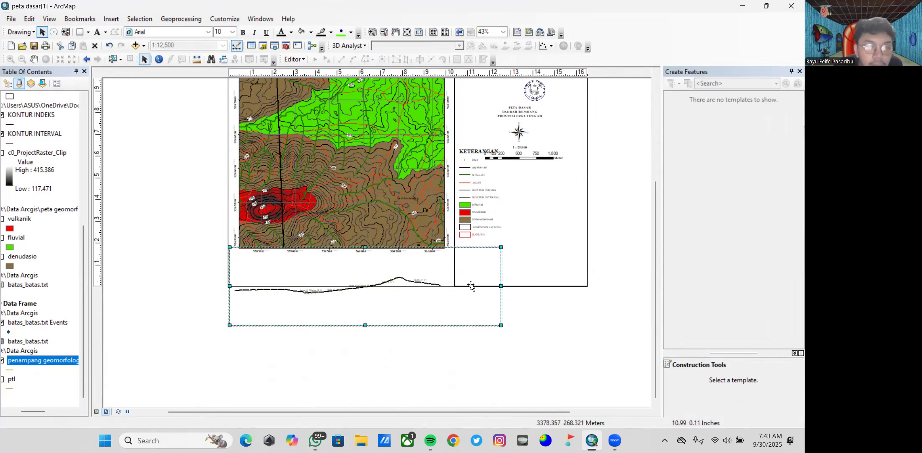
left_click_drag(501, 285, 457, 286)
- Pan the profile back into its narrowed data frame and move the frame farther below the map
left_click(33, 59)
left_click_drag(276, 283, 297, 284)
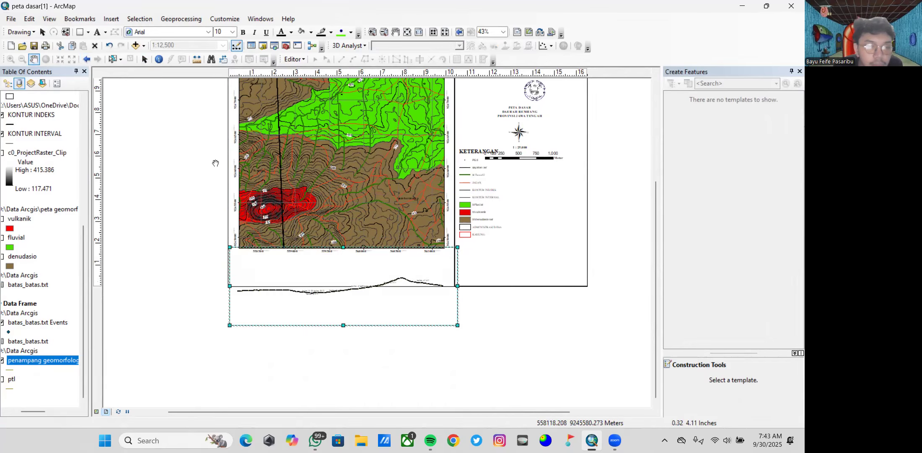
left_click(142, 61)
left_click_drag(345, 297, 339, 321)
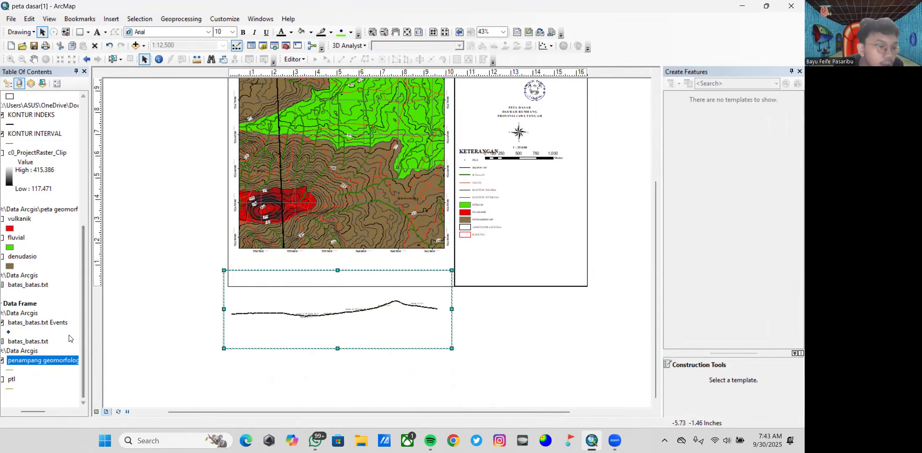
- Symbolize the penampang geomorfologi profile layer by unique values of the keterangan field and add all its values
right_click(60, 361)
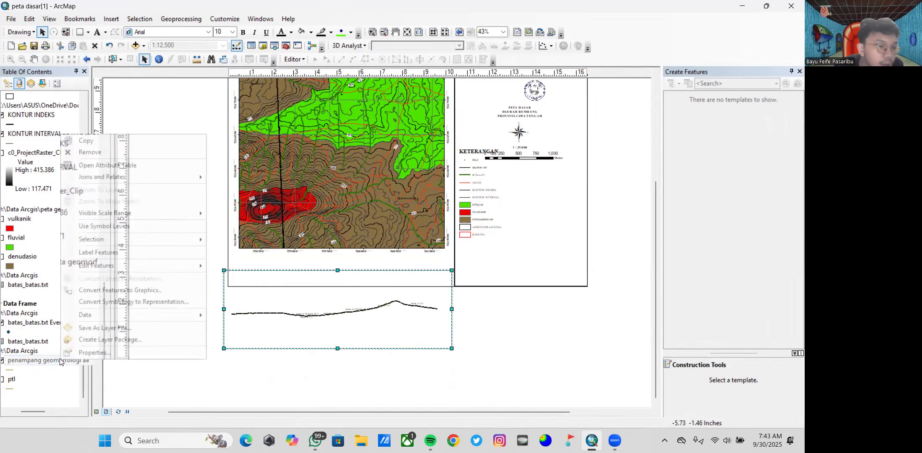
left_click(91, 353)
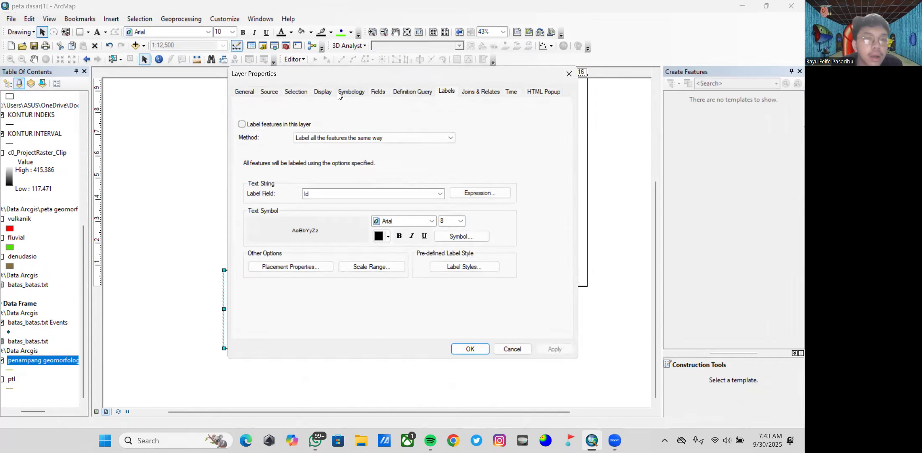
left_click(354, 92)
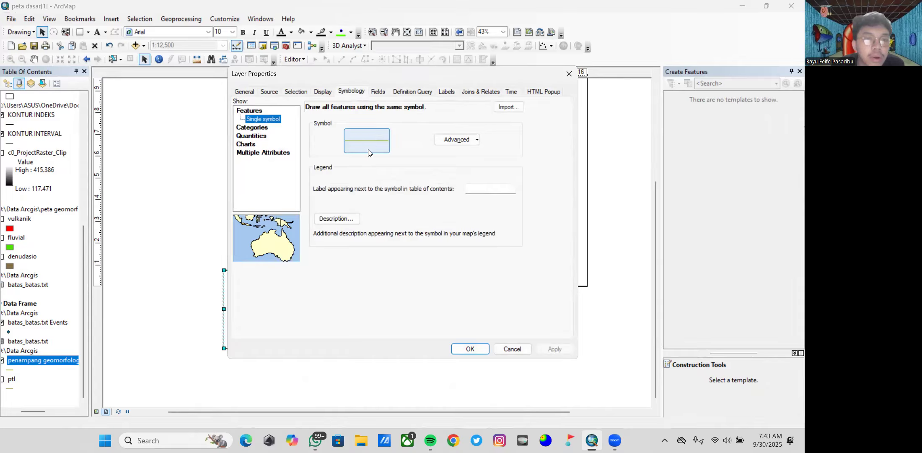
left_click(247, 132)
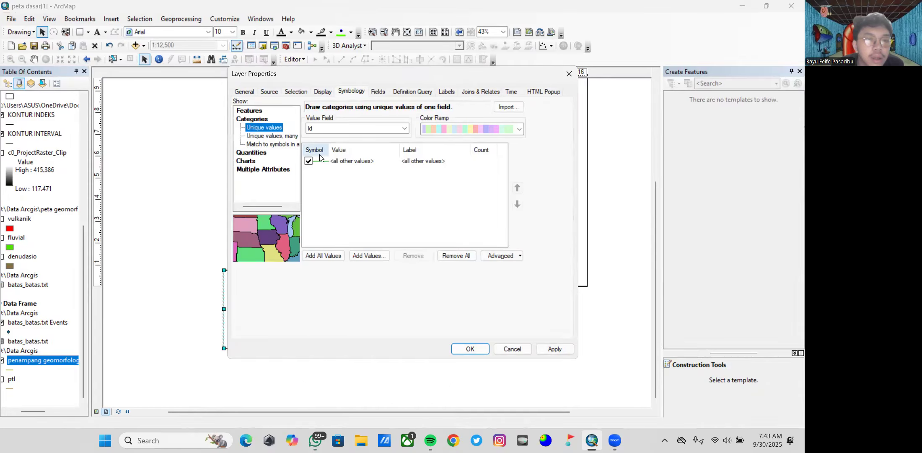
left_click(325, 129)
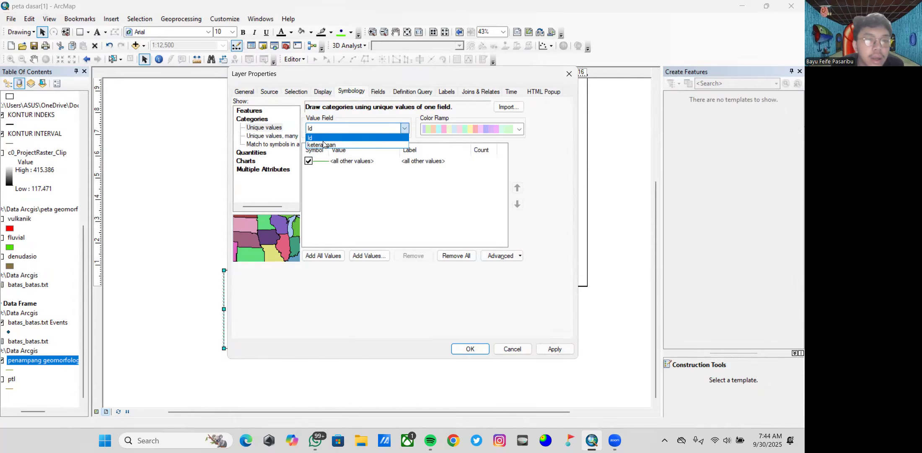
left_click(326, 143)
left_click(334, 255)
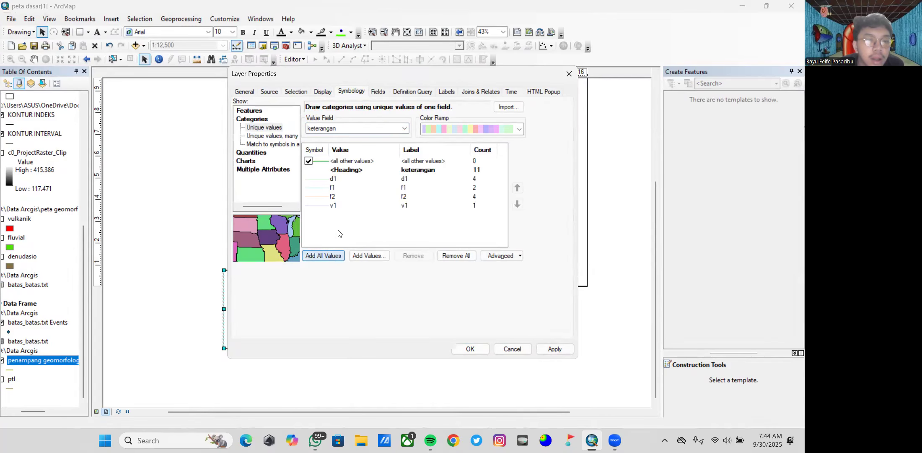
- Give the d1 category a Leather Brown line color and a thicker line width
left_click(326, 180)
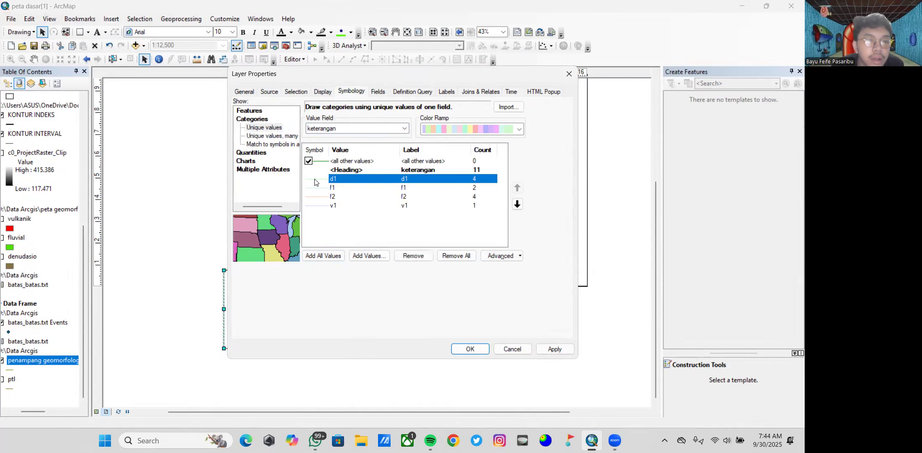
double_click(315, 181)
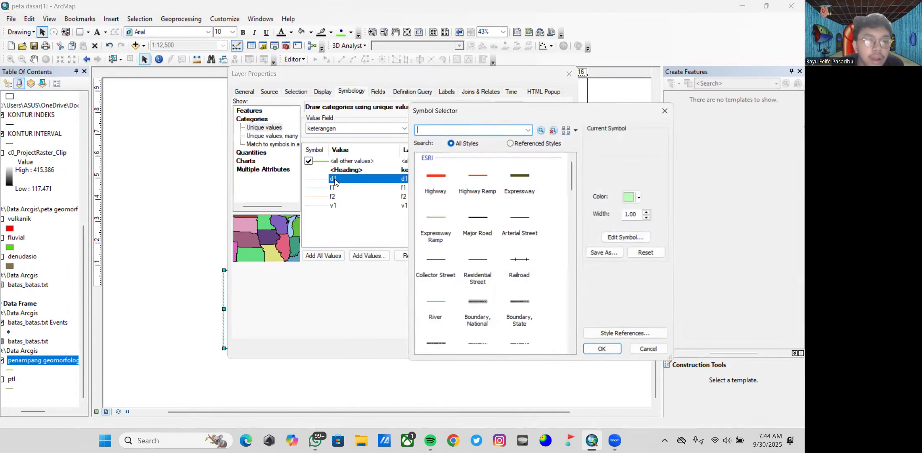
left_click(633, 198)
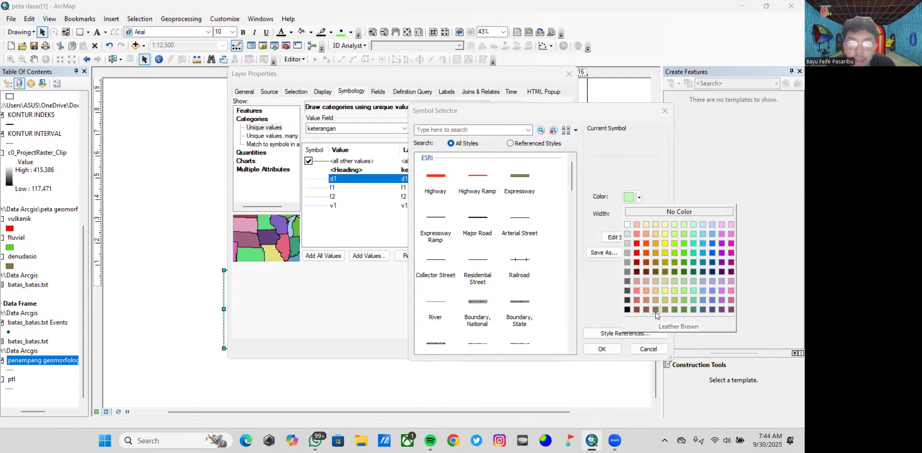
left_click(656, 310)
left_click(647, 212)
left_click(604, 349)
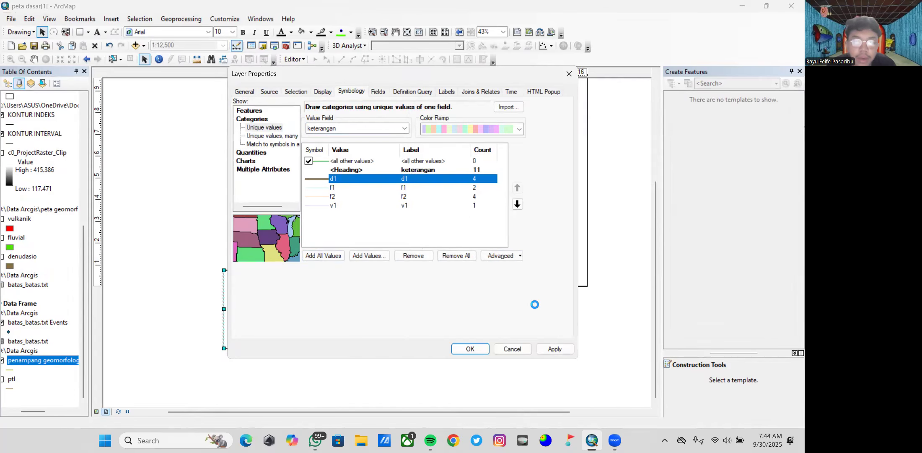
- Give the f1 category a bright green line color and a thicker line width
double_click(317, 187)
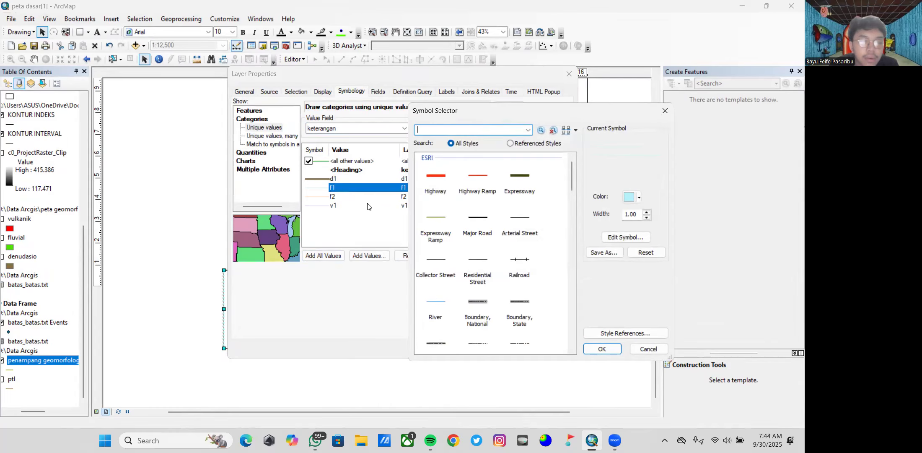
left_click(633, 197)
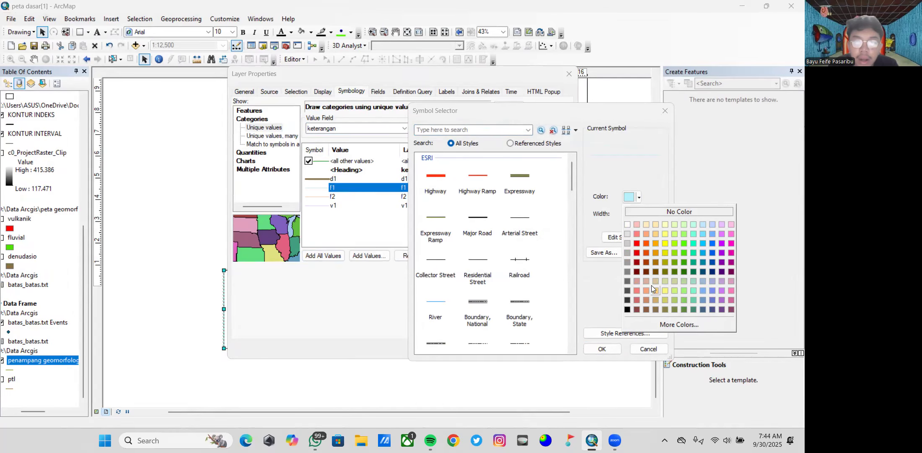
left_click(674, 253)
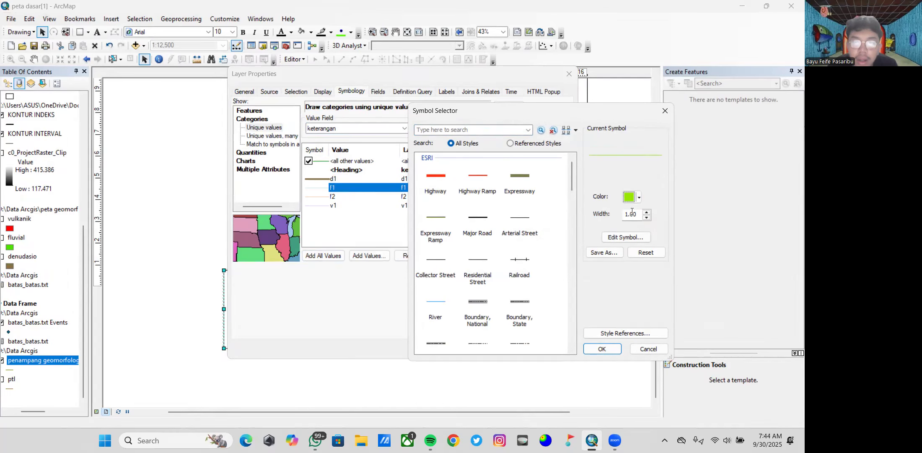
left_click(632, 197)
left_click(682, 251)
left_click(613, 349)
- Set the f2 category's line symbol to dark green with a width of 2
left_click(316, 197)
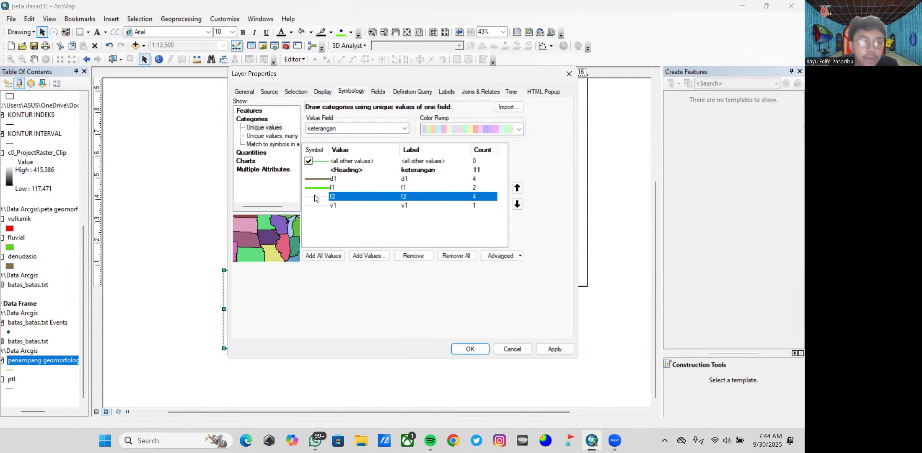
double_click(316, 197)
left_click(633, 197)
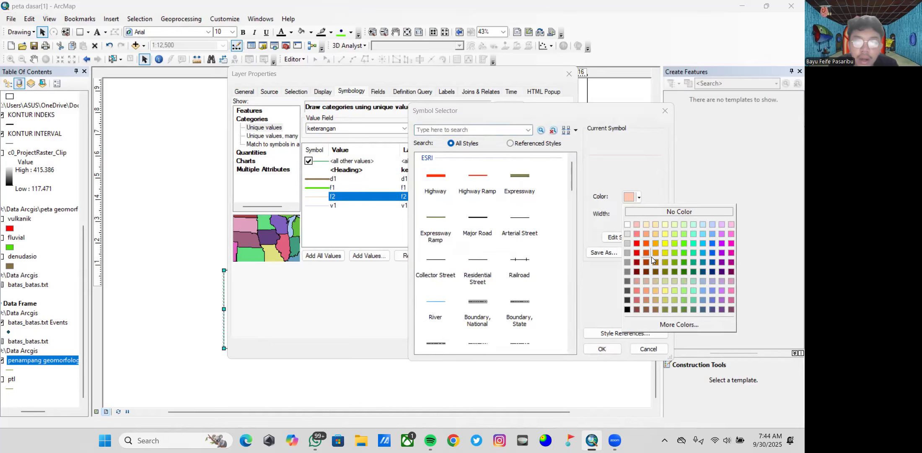
left_click(680, 273)
left_click(648, 211)
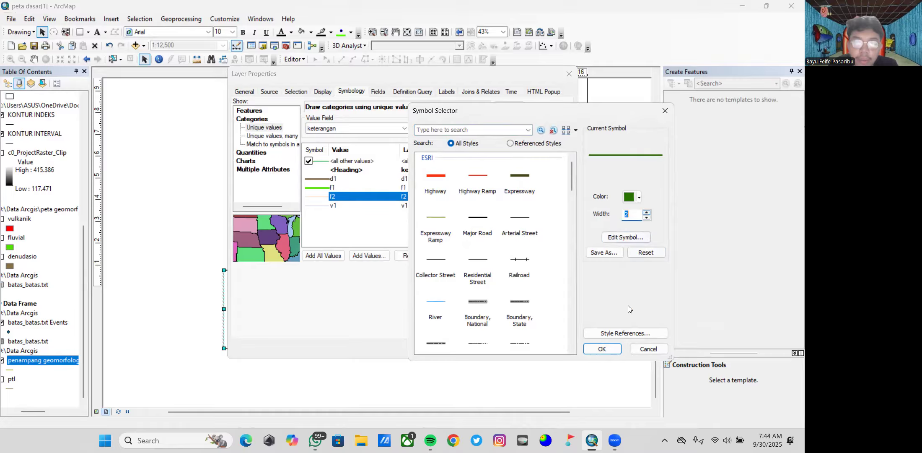
left_click(602, 349)
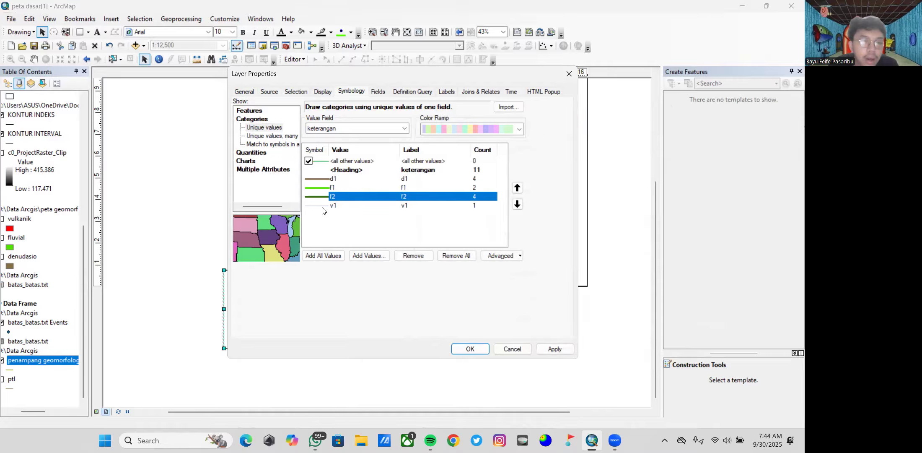
- Set the v1 category's line symbol to red with a width of 2 and apply the layer's symbology
double_click(322, 208)
left_click(634, 197)
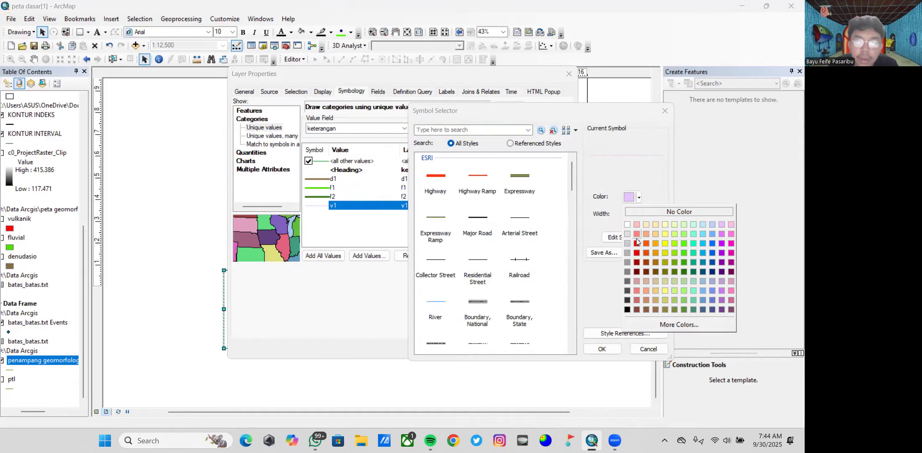
left_click(636, 243)
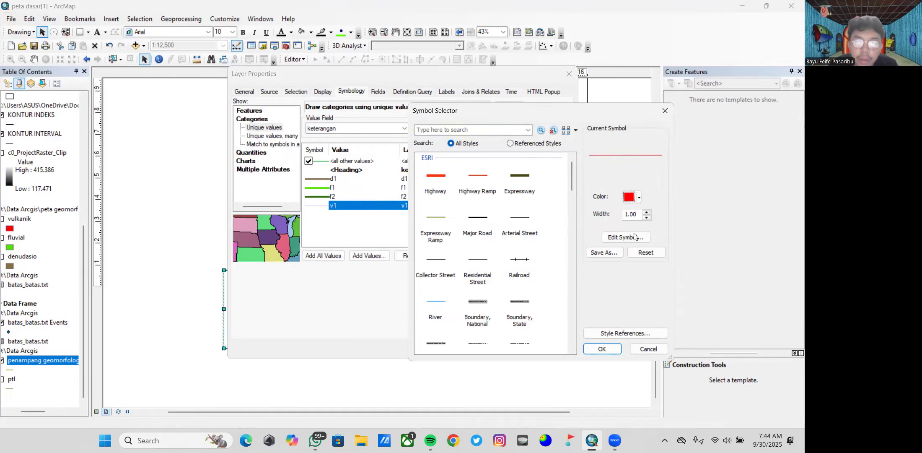
left_click(646, 213)
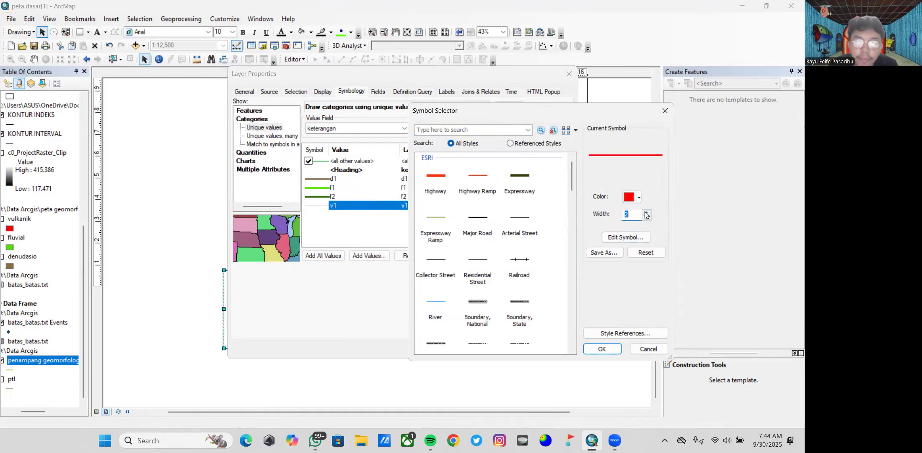
left_click(607, 352)
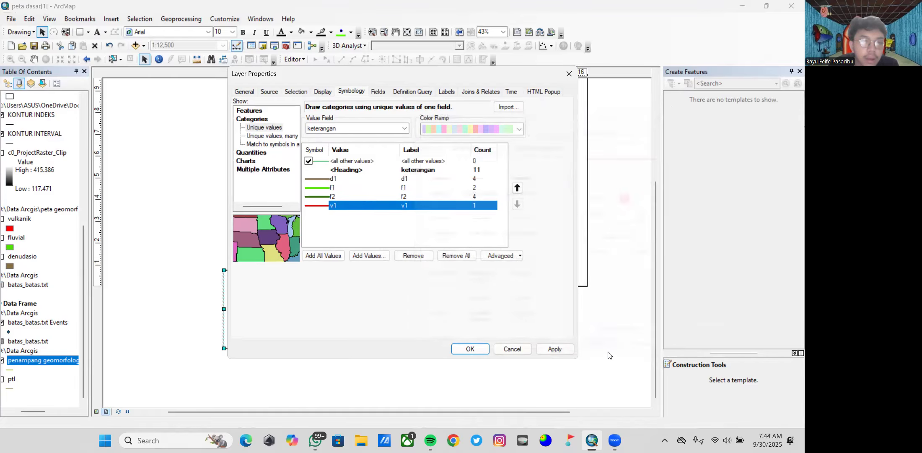
left_click(475, 353)
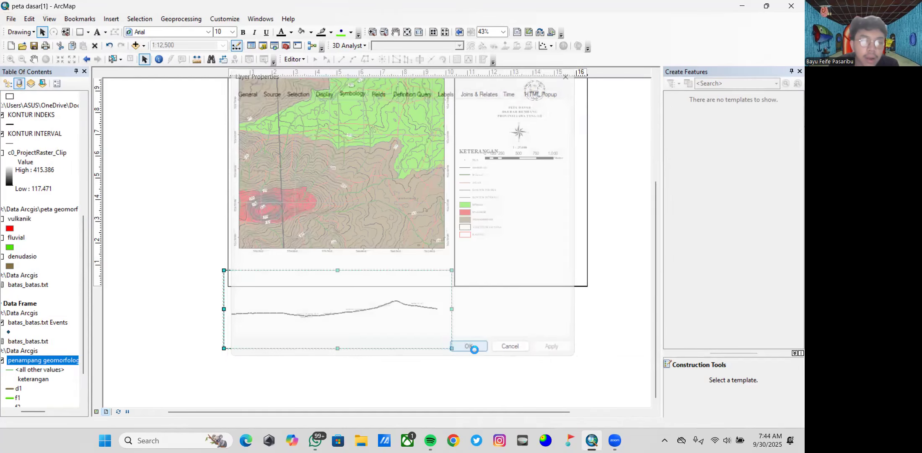
- Turn off the batas_batas.txt Events layer and shift the profile data frame slightly up and to the left
left_click(225, 320)
scroll(44, 351, "down", 3)
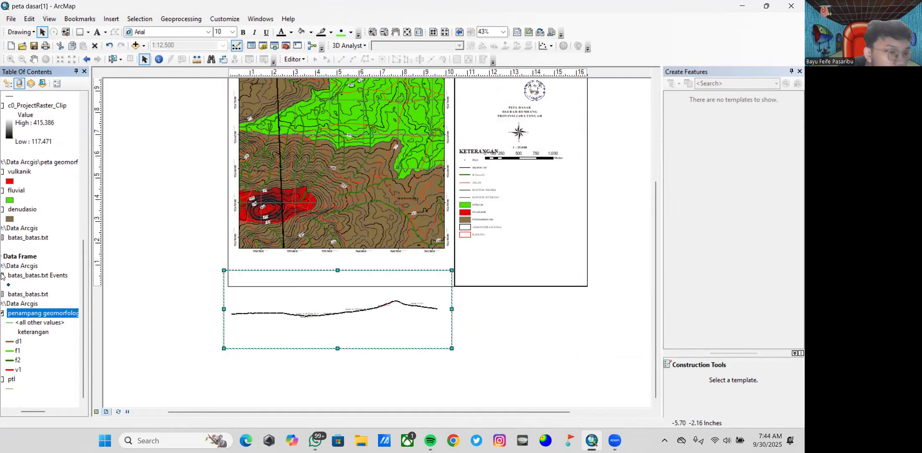
scroll(268, 323, "up", 3)
scroll(270, 322, "up", 1)
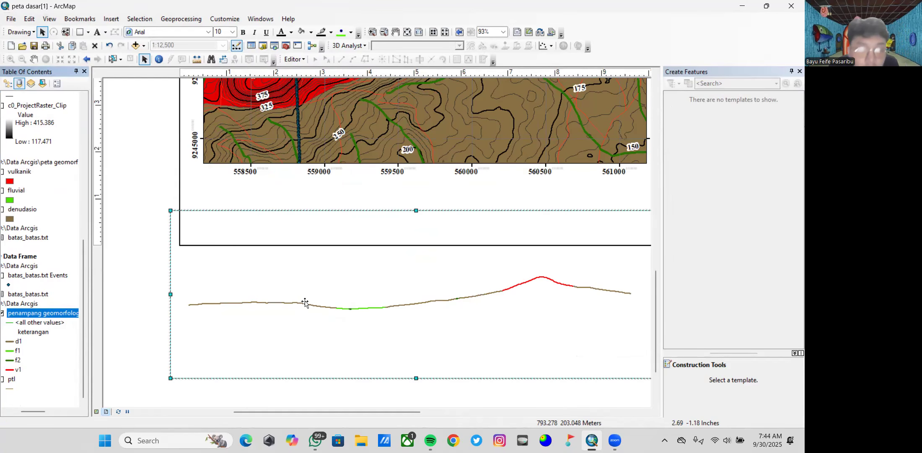
left_click_drag(305, 303, 288, 296)
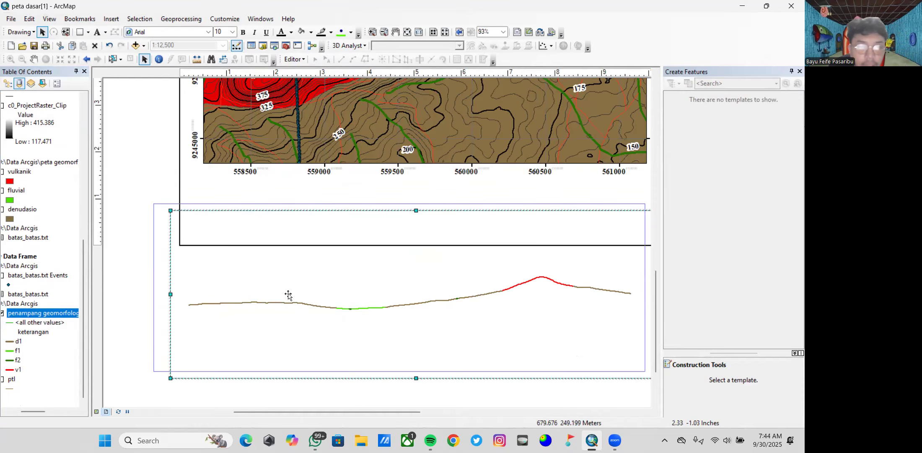
- Start a new measured grid for the profile data frame
right_click(332, 286)
left_click(354, 279)
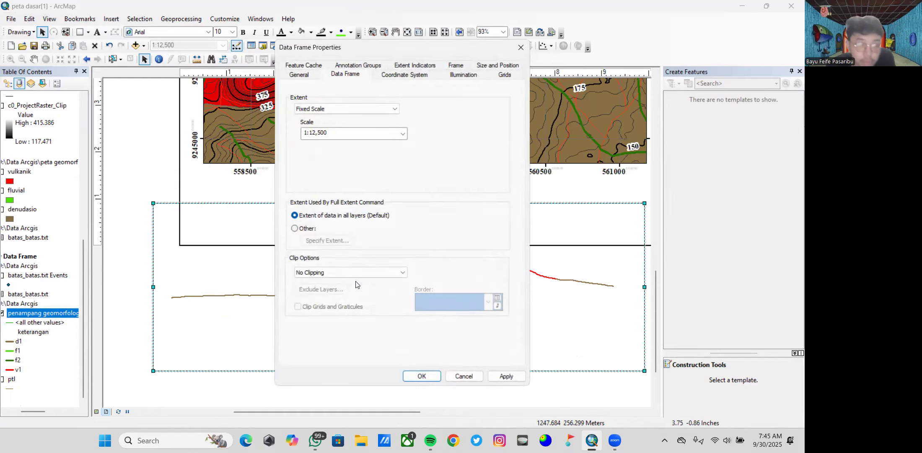
left_click(508, 77)
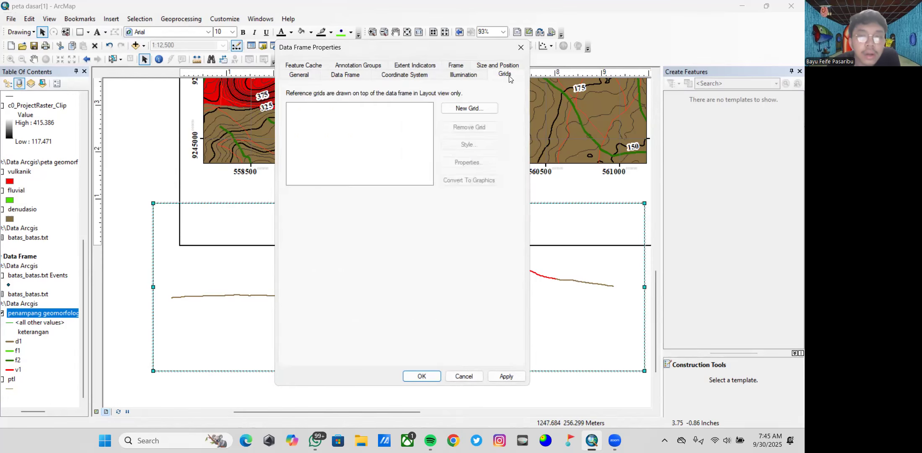
left_click(465, 108)
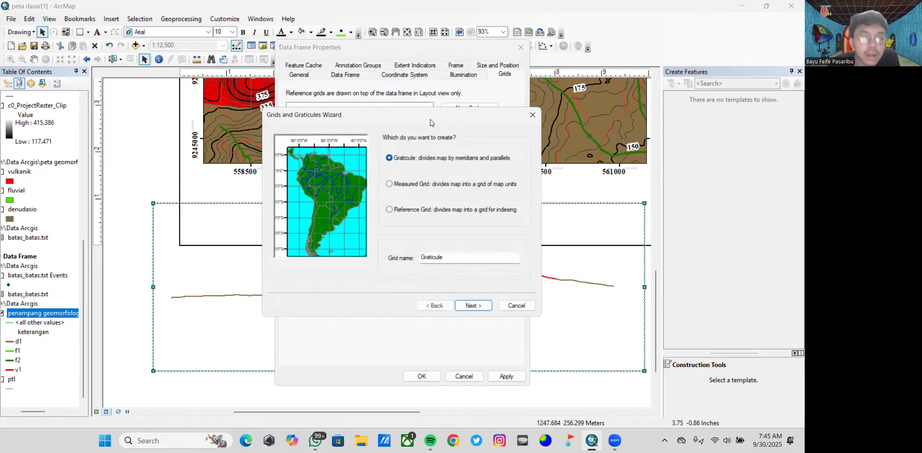
left_click(428, 184)
left_click(475, 309)
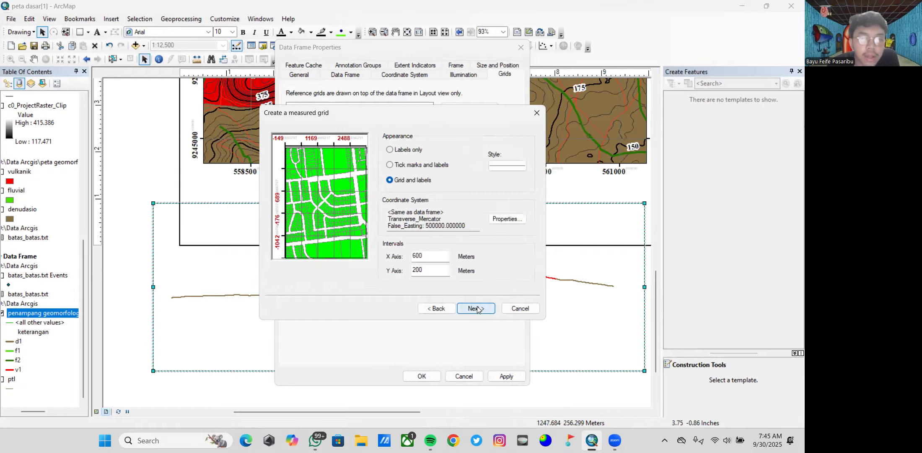
- Create the measured grid with labels only, an X interval of 0 and a Y interval of 125 meters, keeping the default axes and border options
left_click(403, 150)
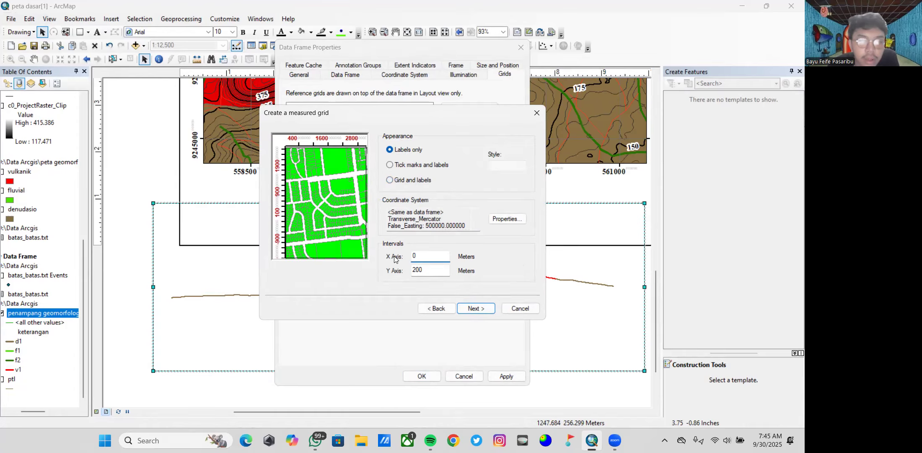
key("Tab")
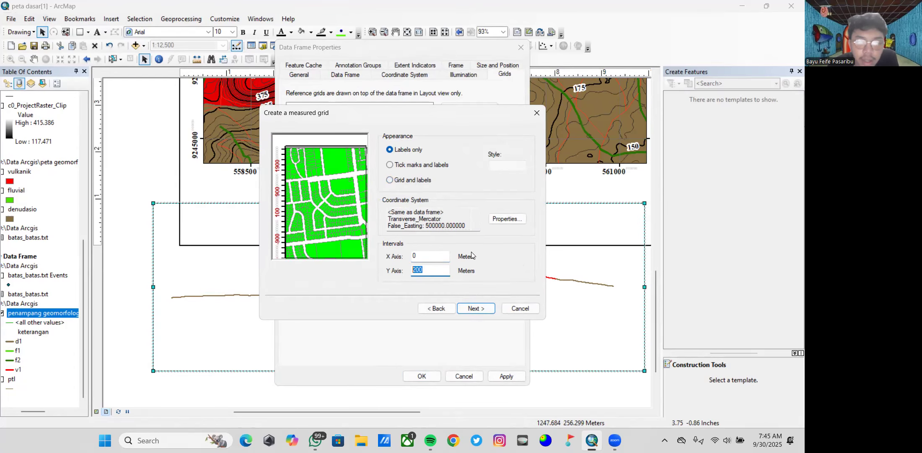
type("125")
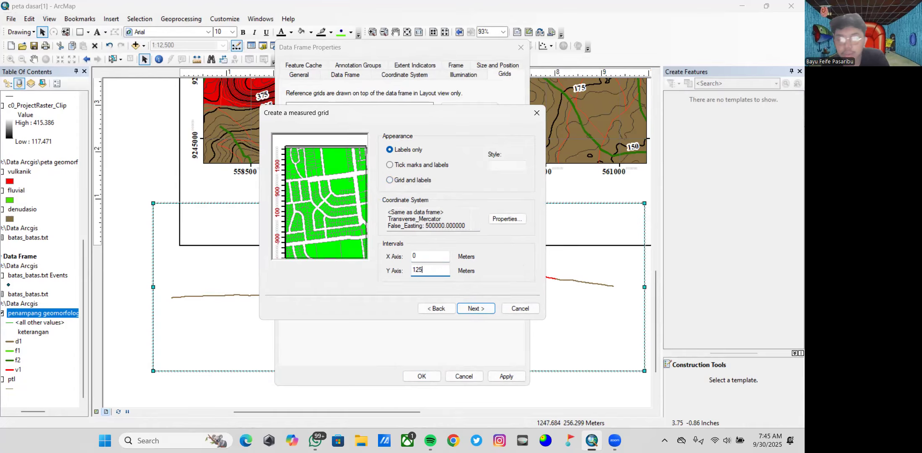
left_click(474, 308)
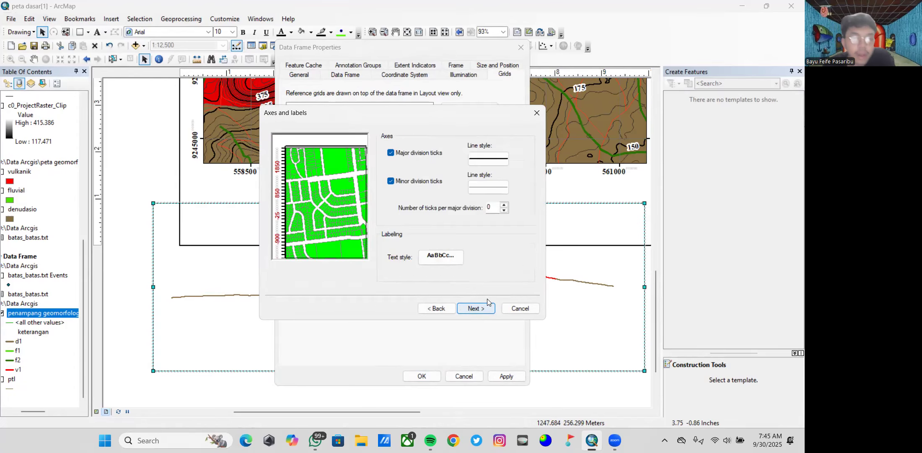
left_click(478, 309)
left_click(477, 308)
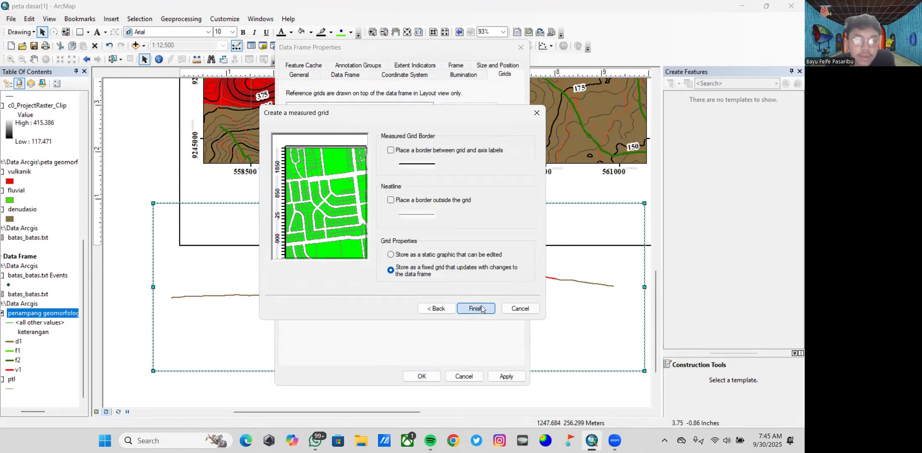
left_click(331, 108)
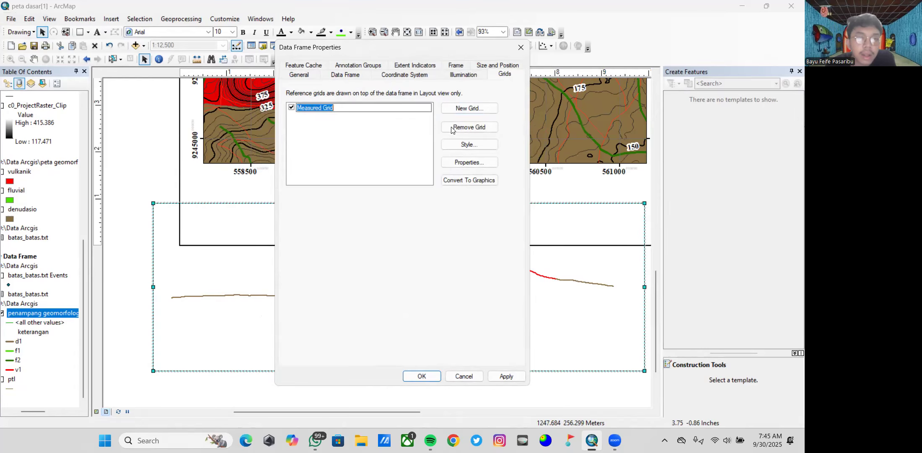
- Turn off the measured grid's top and bottom labels and format its label numbers with 0 decimal places
left_click(460, 162)
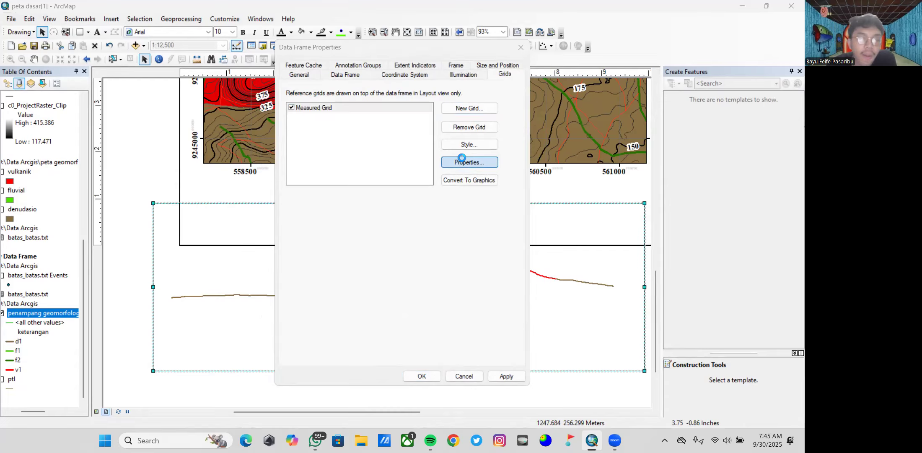
left_click(320, 125)
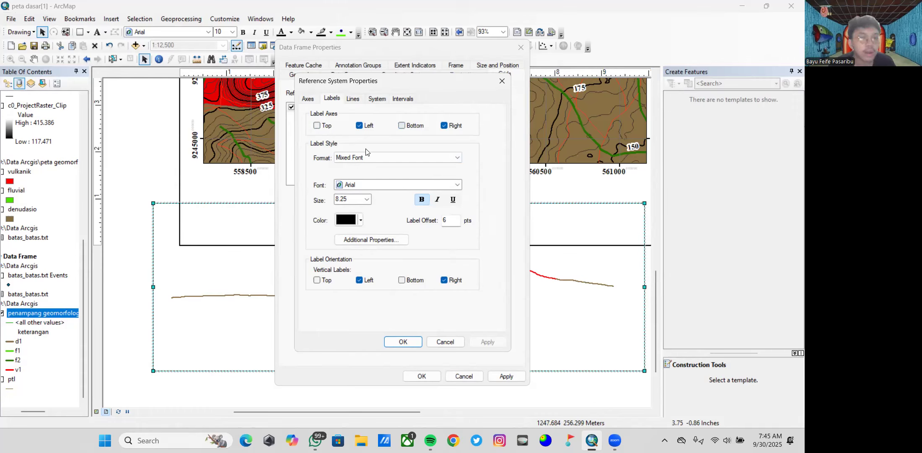
left_click(386, 246)
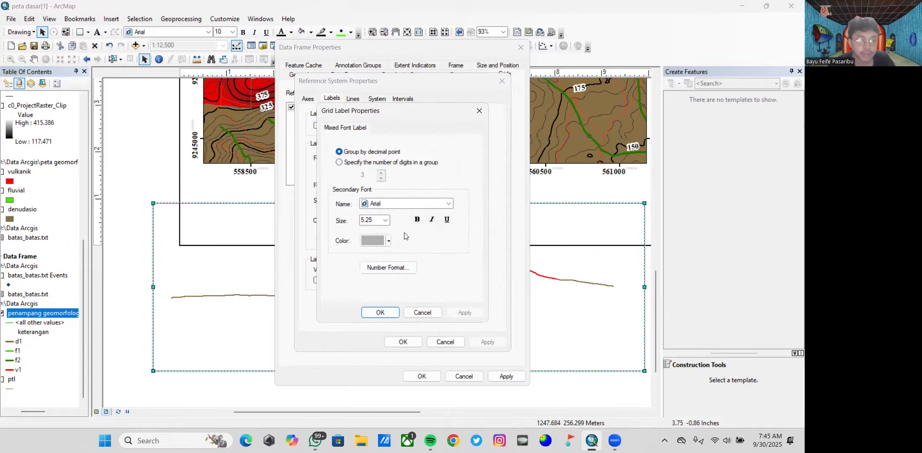
left_click(391, 267)
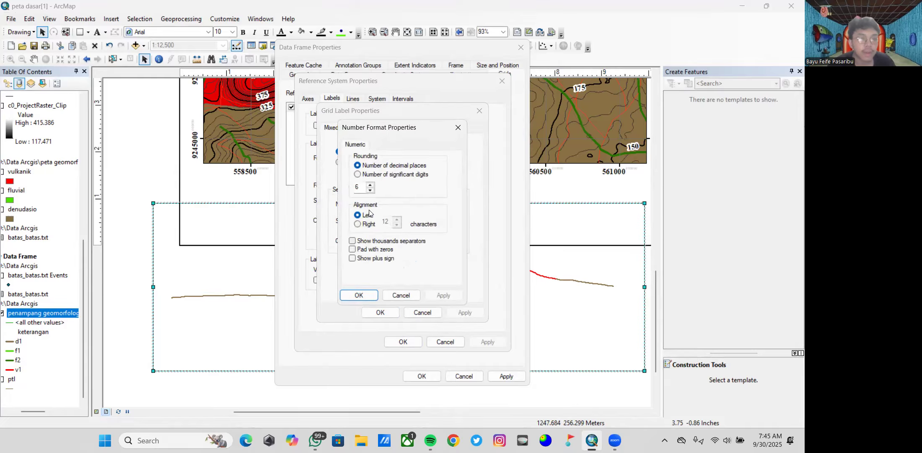
left_click(370, 190)
double_click(371, 191)
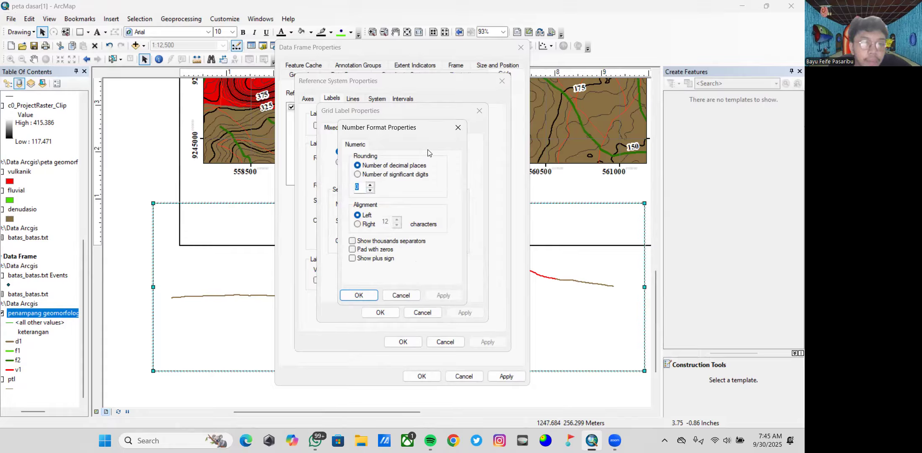
left_click(361, 295)
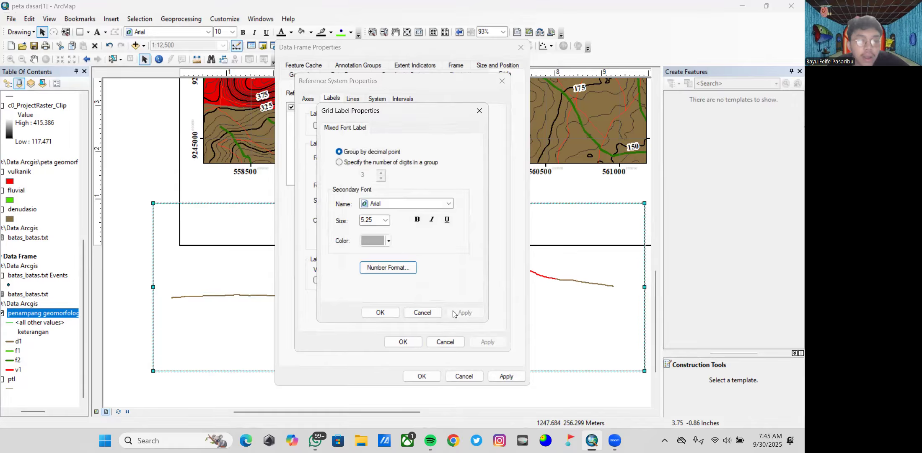
left_click(391, 311)
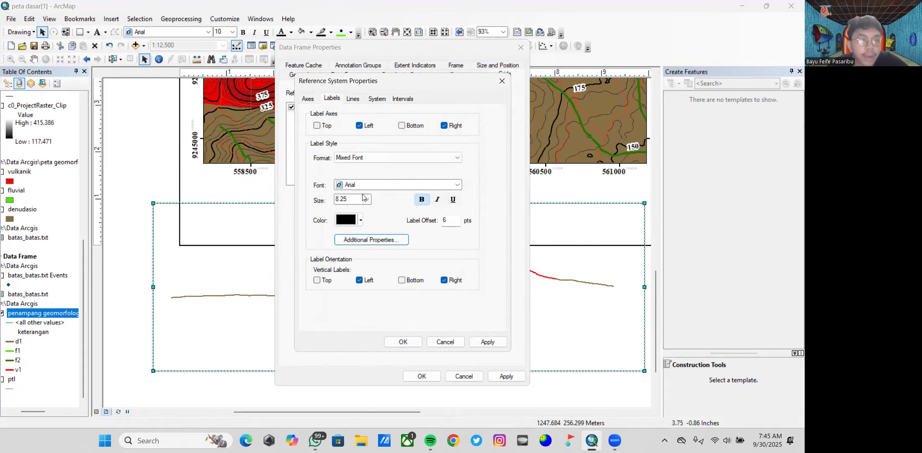
- Make the grid's top and bottom labels vertical and its left and right labels horizontal, and apply the grid to the profile data frame
left_click(411, 283)
left_click(317, 280)
left_click(359, 280)
left_click(454, 284)
left_click(486, 342)
left_click(410, 342)
left_click(503, 376)
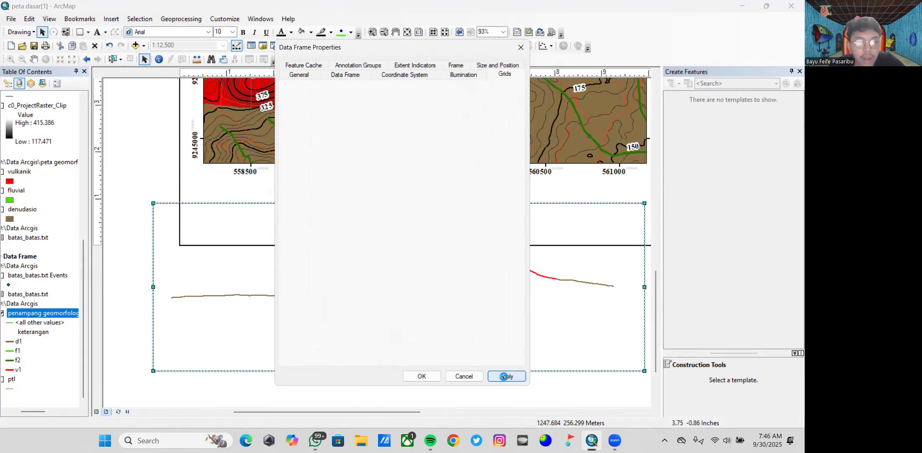
left_click(422, 376)
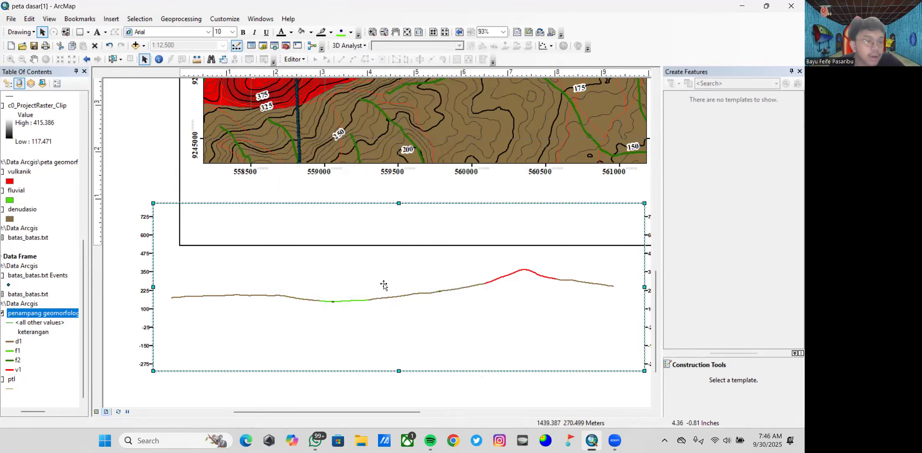
- Shift the profile data frame to the left and pan the profile line down toward the frame's lower edge
left_click_drag(384, 285, 337, 279)
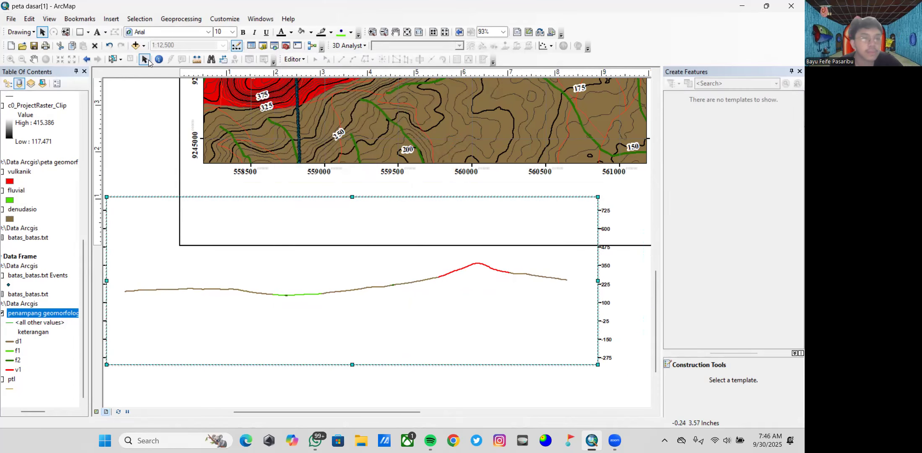
left_click(34, 59)
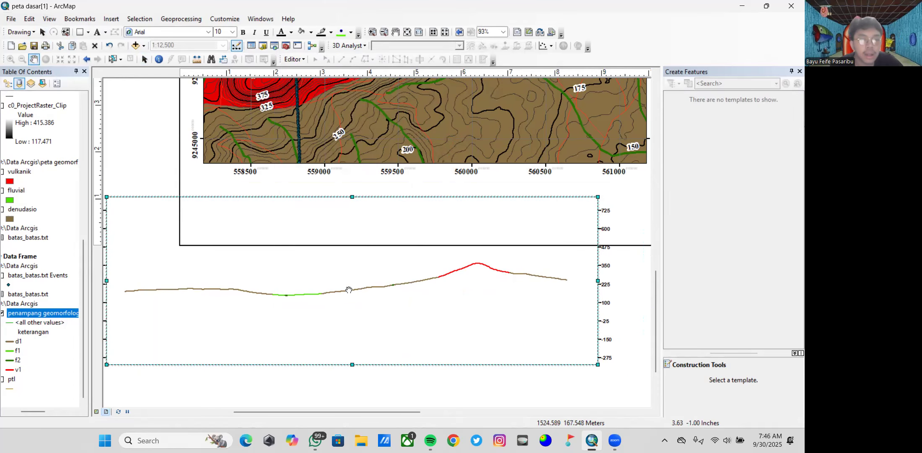
left_click_drag(345, 280, 352, 337)
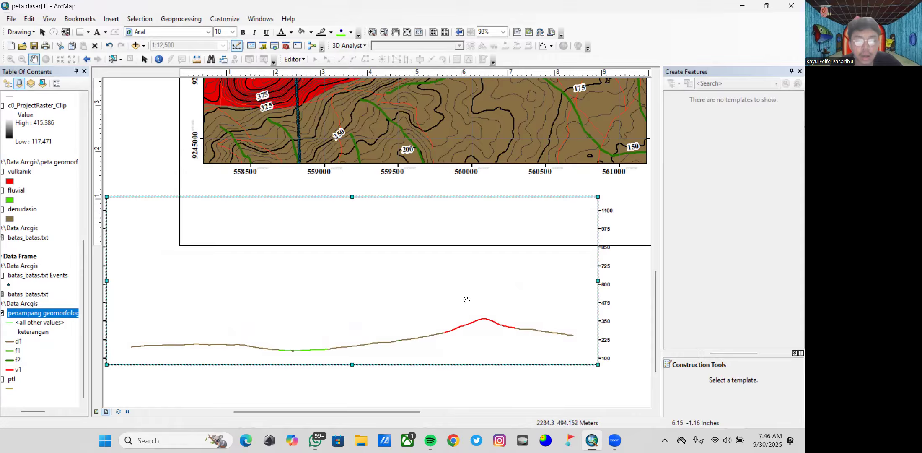
- Review the label settings of the profile data frame's measured grid without changing them
right_click(356, 275)
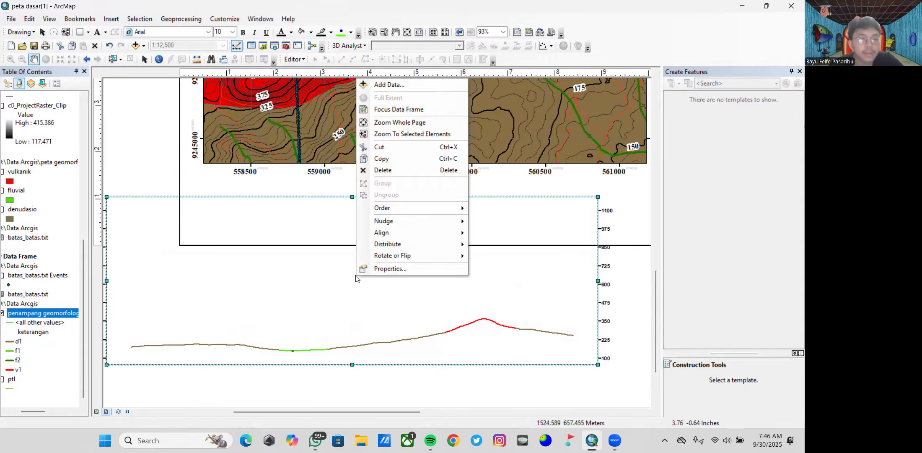
left_click(144, 60)
right_click(302, 280)
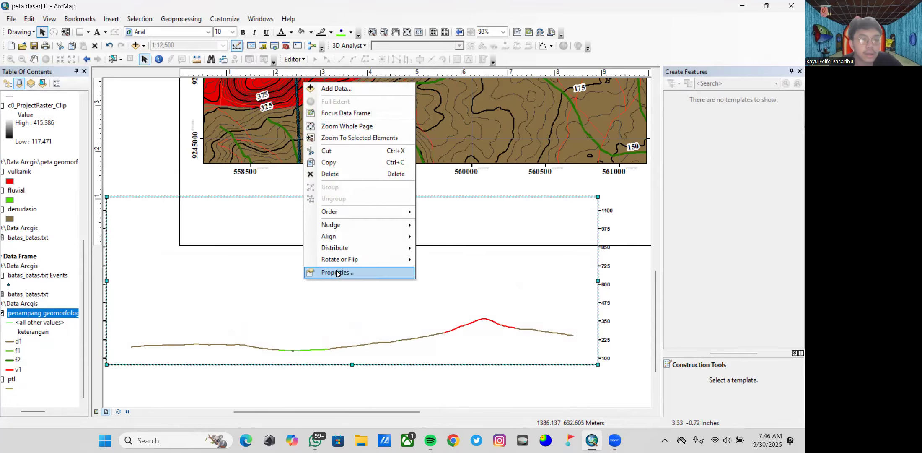
left_click(341, 272)
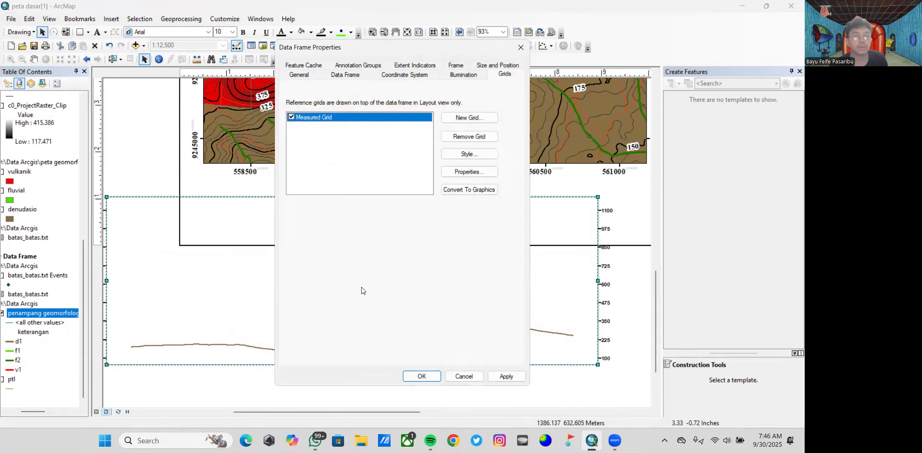
left_click(470, 171)
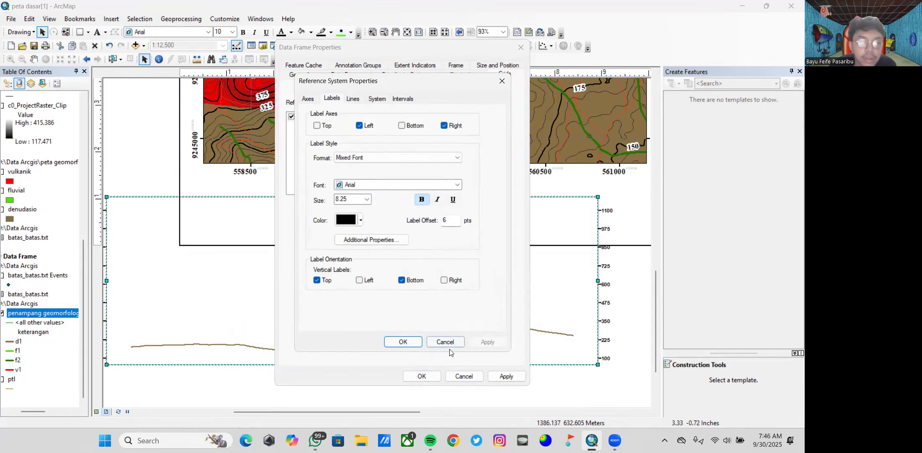
left_click(445, 342)
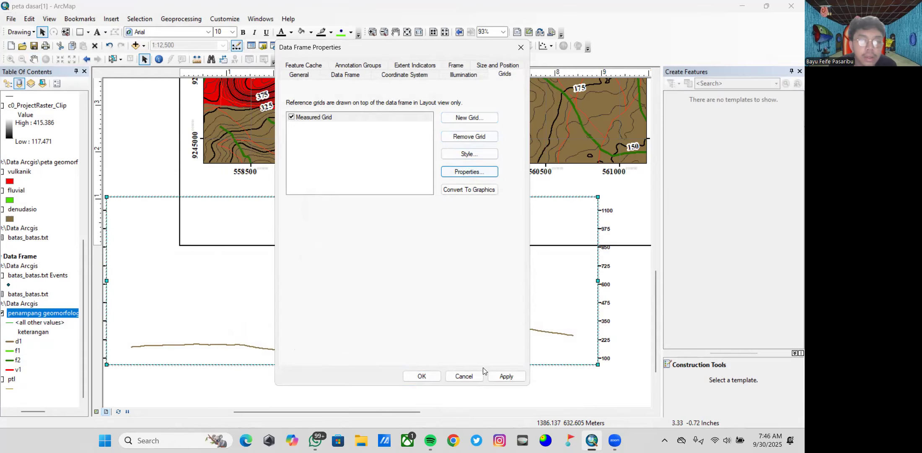
left_click(506, 376)
left_click(421, 376)
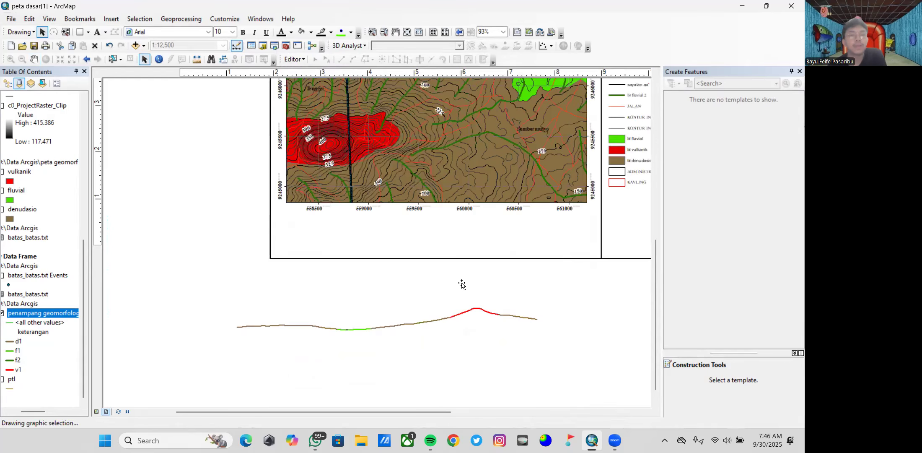
- Align the profile data frame beneath the map and lower its upper edge to below the map border
left_click_drag(450, 294, 486, 292)
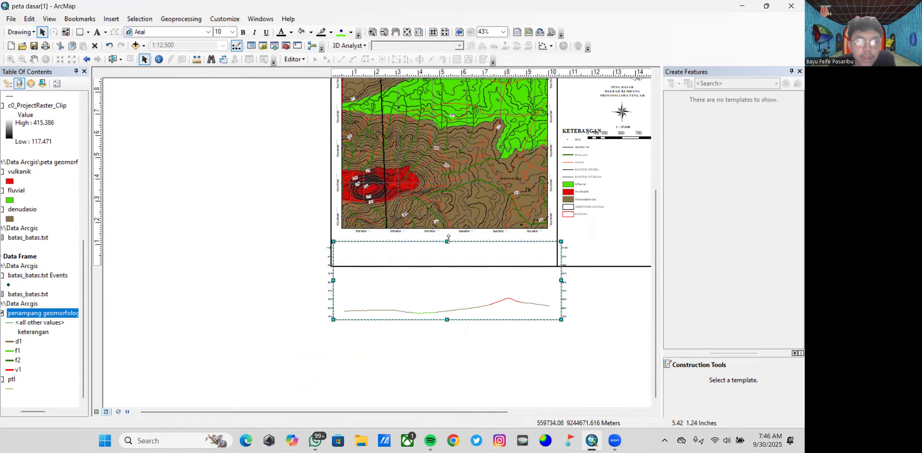
left_click_drag(452, 291, 450, 293)
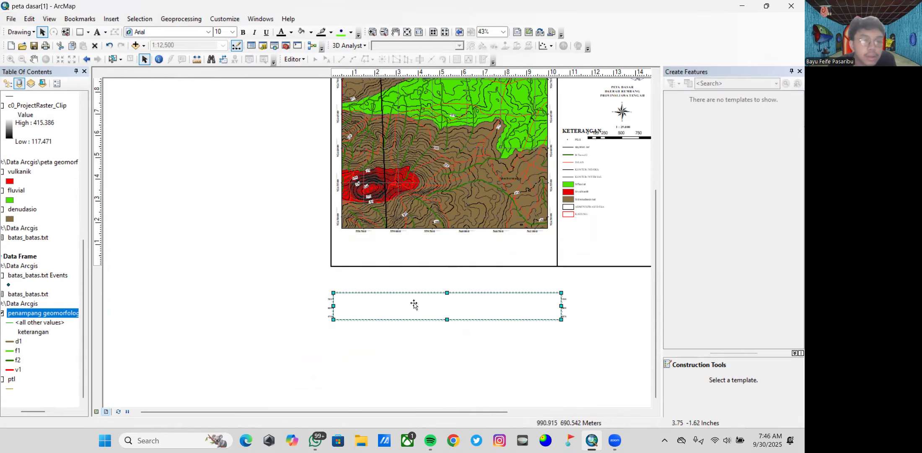
right_click(42, 313)
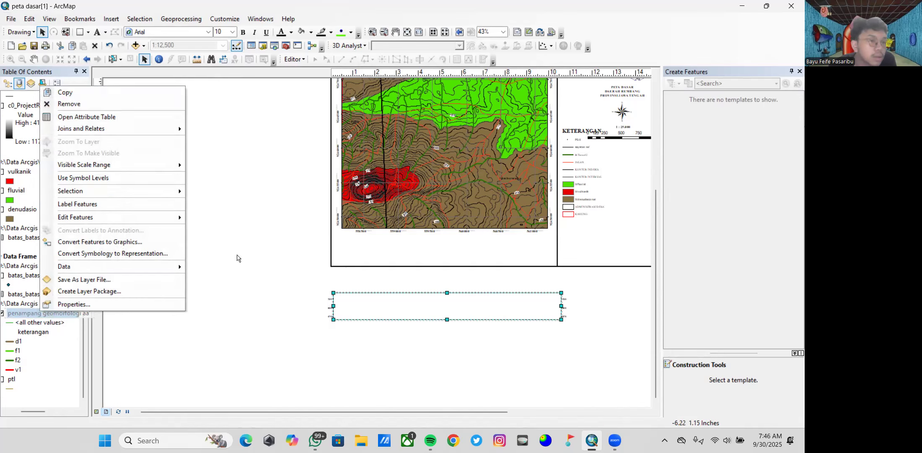
- Extend the profile data frame's lower edge slightly and pan the profile line back into the frame
left_click_drag(448, 317, 448, 333)
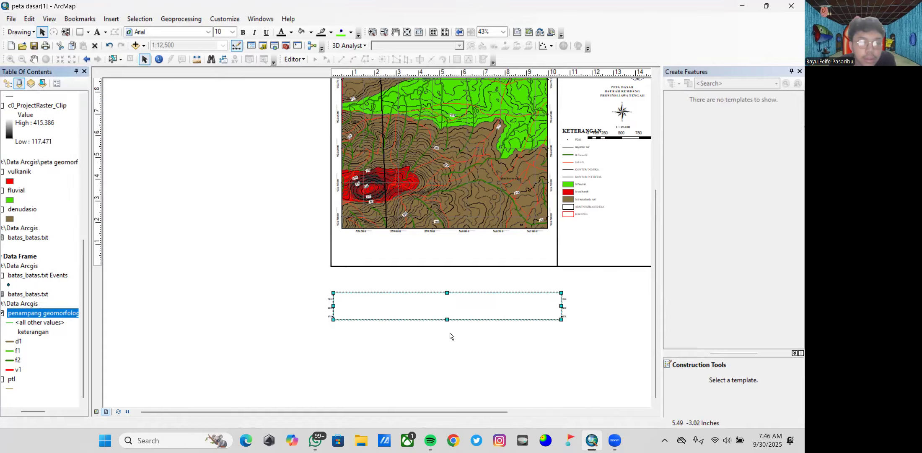
left_click(34, 59)
mouse_move(518, 323)
left_mouse_down()
mouse_move(519, 302)
mouse_move(505, 314)
left_mouse_up()
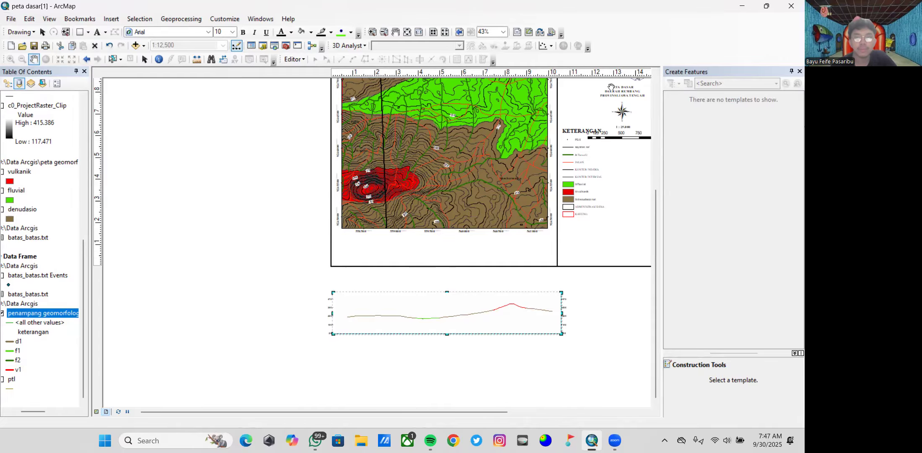
key("super+d")
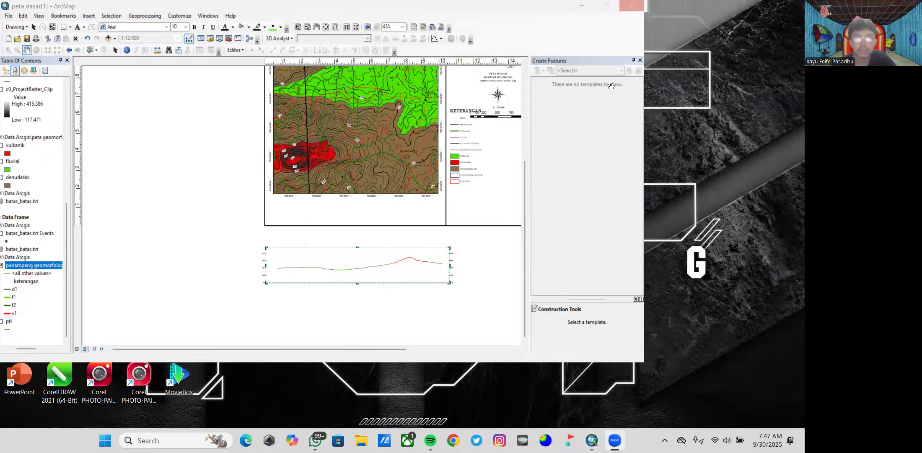